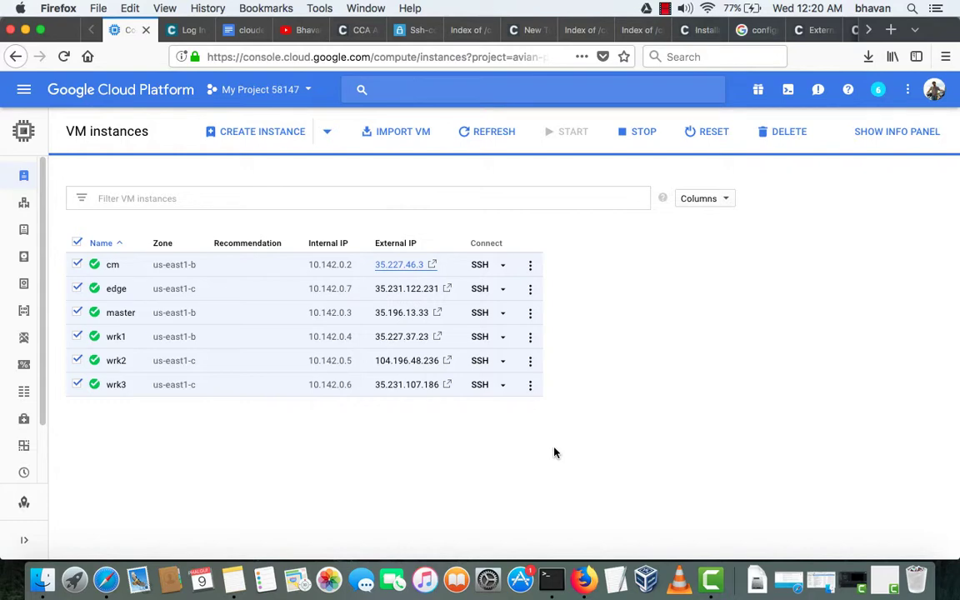
- In the SSH terminal, run cd /var/www/html and ls -ltr to list the cm and cdh5 folders
key("ctrl+Up")
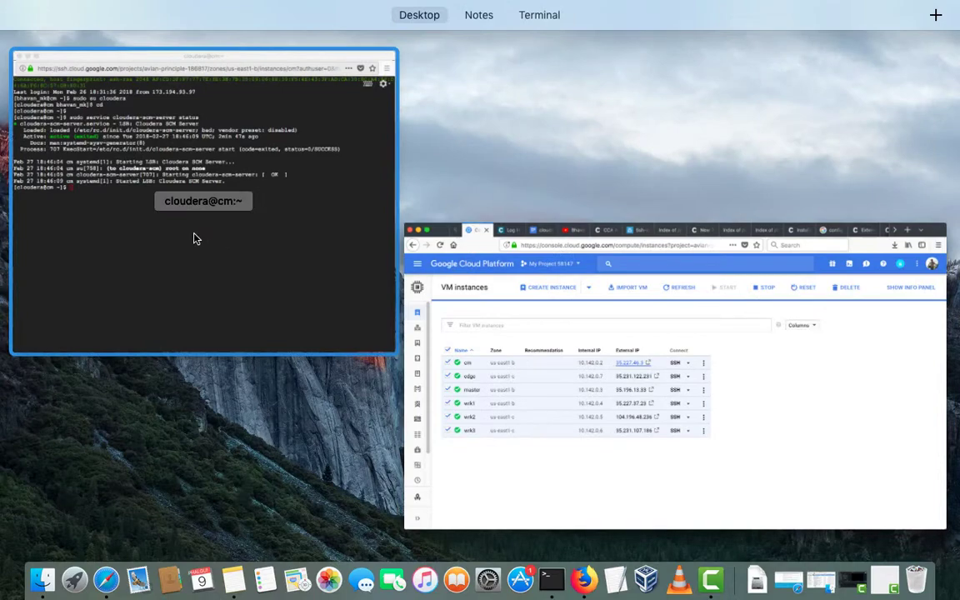
left_click(196, 236)
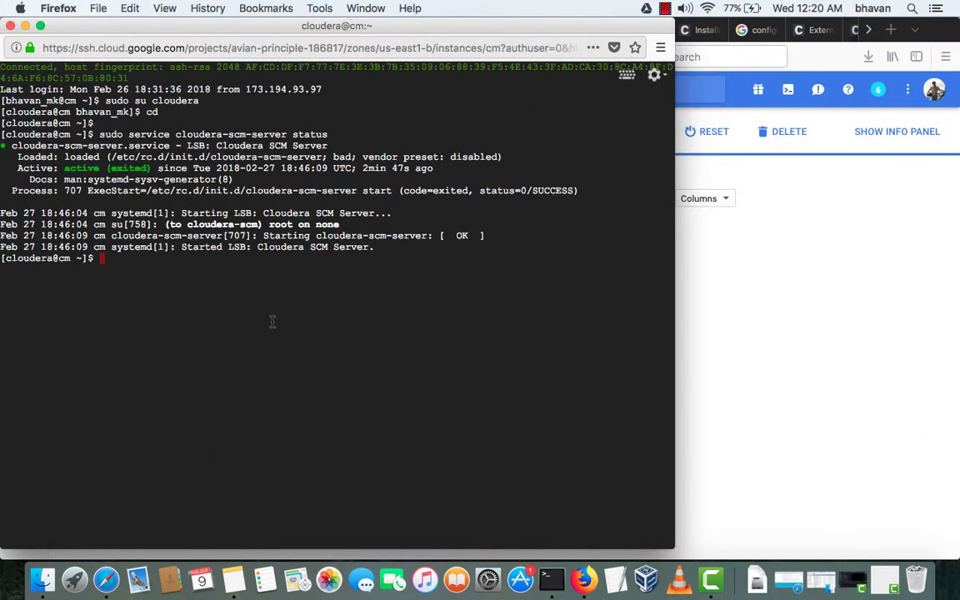
key("Return")
key("Return")
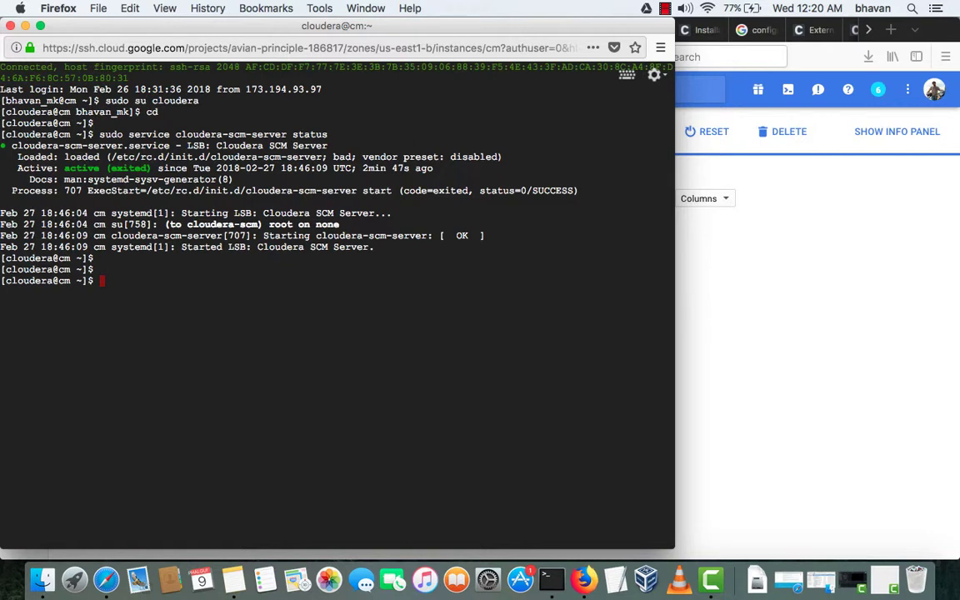
type("cd /var")
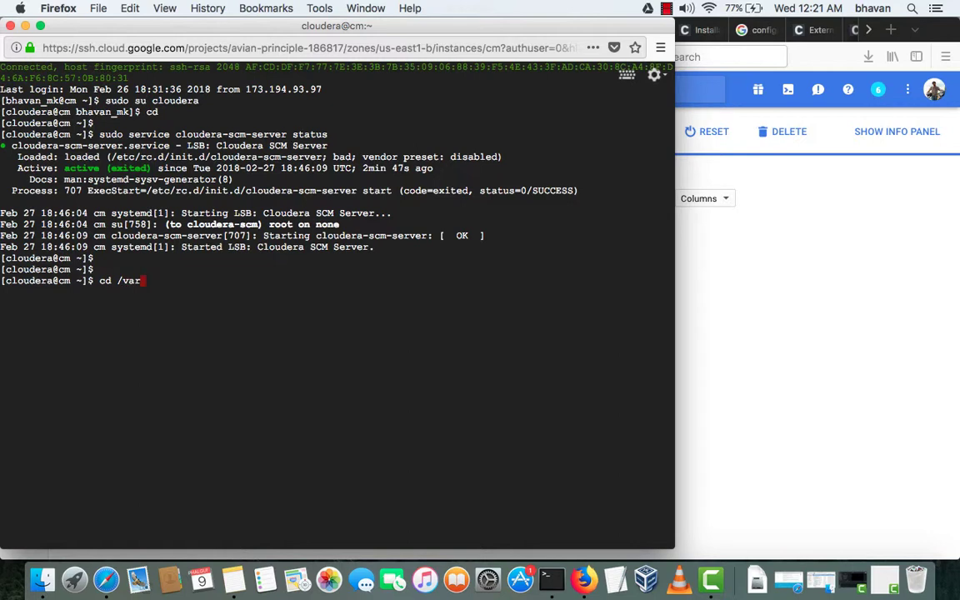
type("/www/html")
key("Return")
type("ls -ltr")
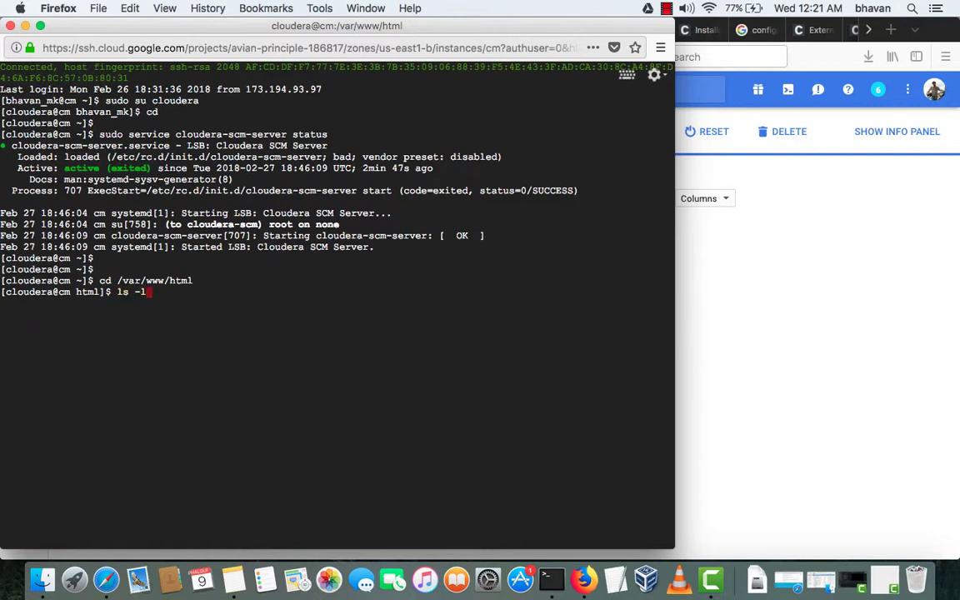
key("Return")
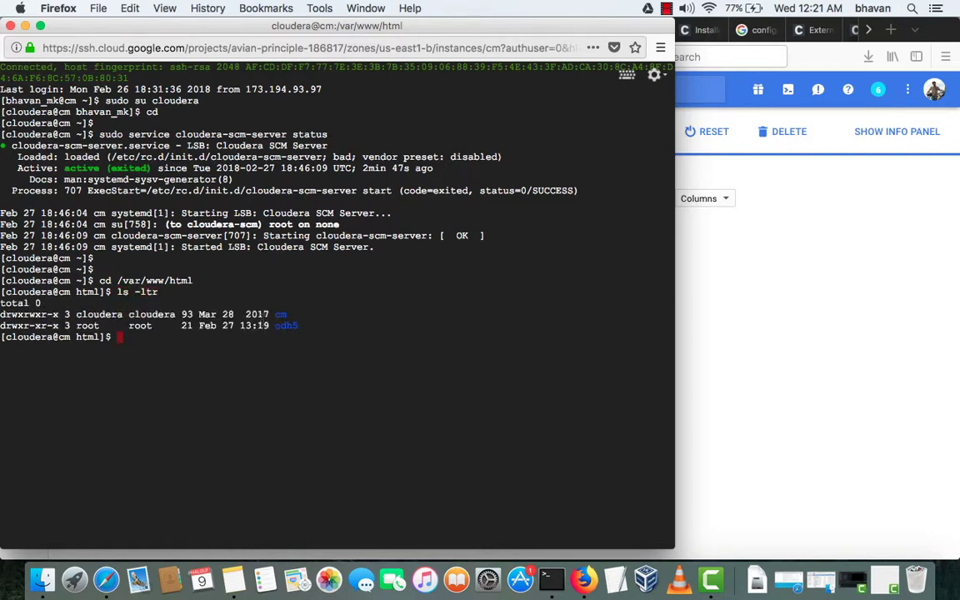
left_click(765, 369)
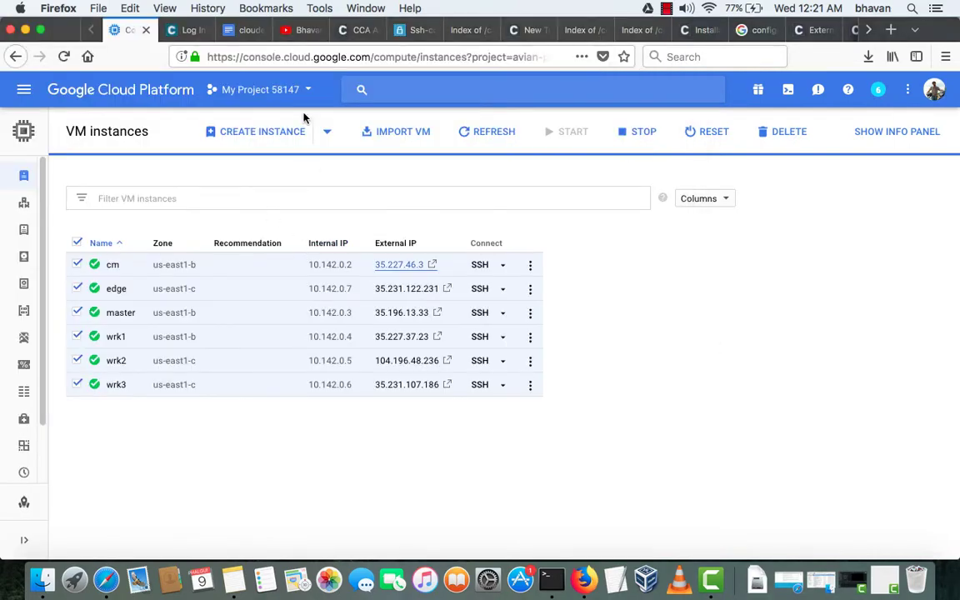
- Scroll the 'cloudera manager installation steps.txt' notes to the creating local repository section
left_click(241, 30)
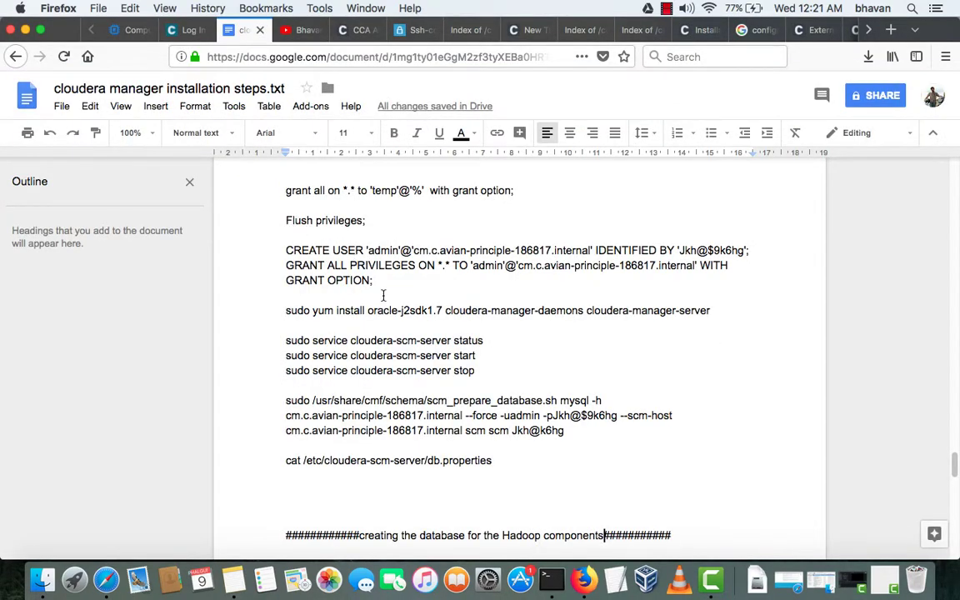
scroll(370, 267, "down", 1)
scroll(380, 287, "up", 5)
scroll(384, 294, "down", 7)
scroll(383, 293, "down", 4)
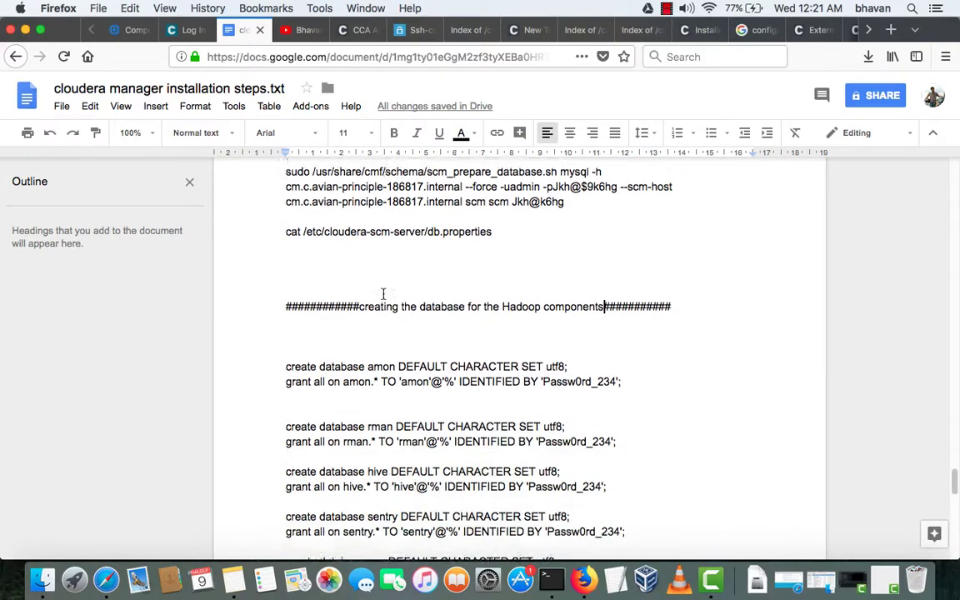
scroll(383, 293, "up", 2)
scroll(383, 293, "down", 4)
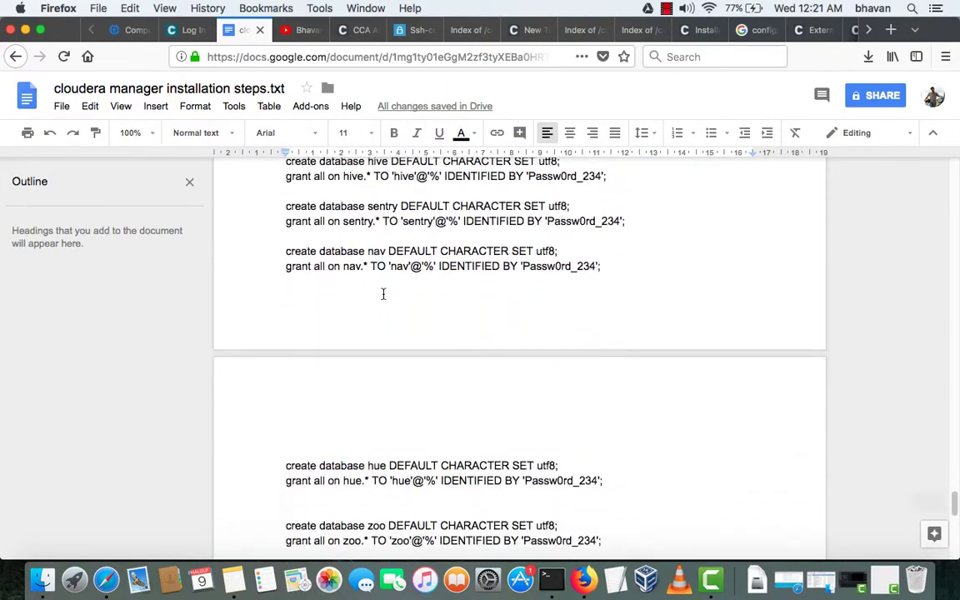
scroll(384, 294, "up", 10)
scroll(384, 292, "up", 7)
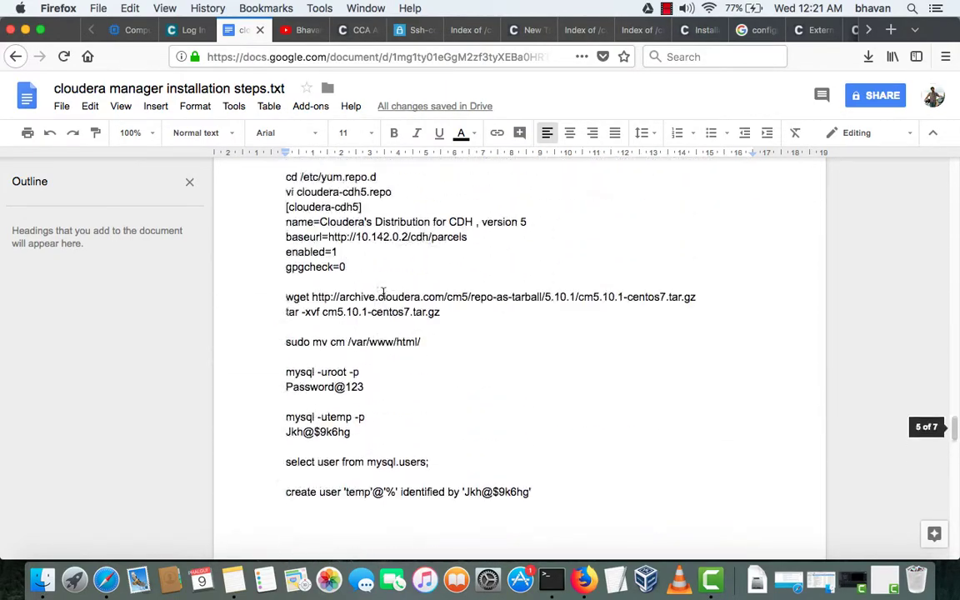
scroll(383, 291, "up", 4)
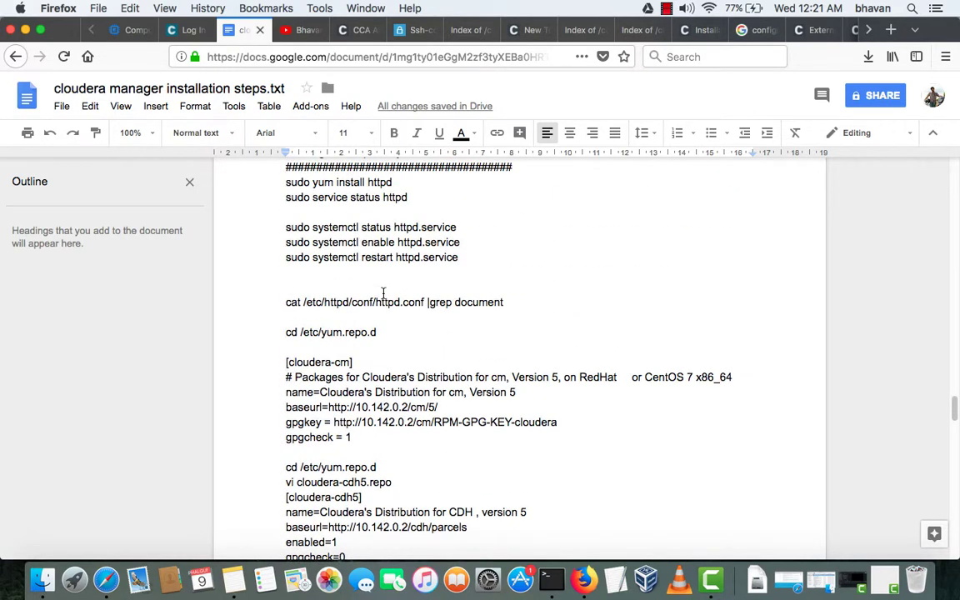
scroll(383, 293, "up", 1)
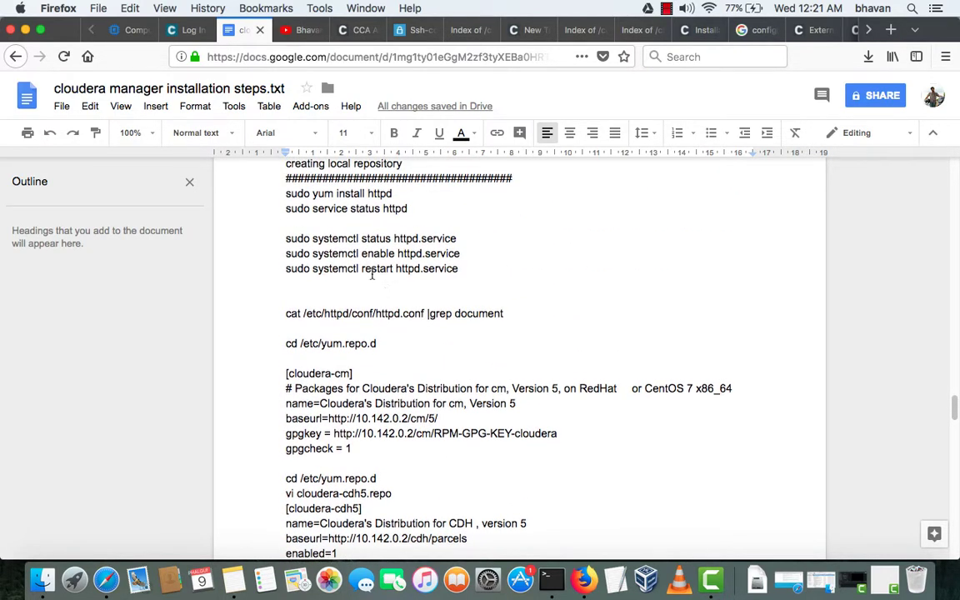
key("super+alt+2")
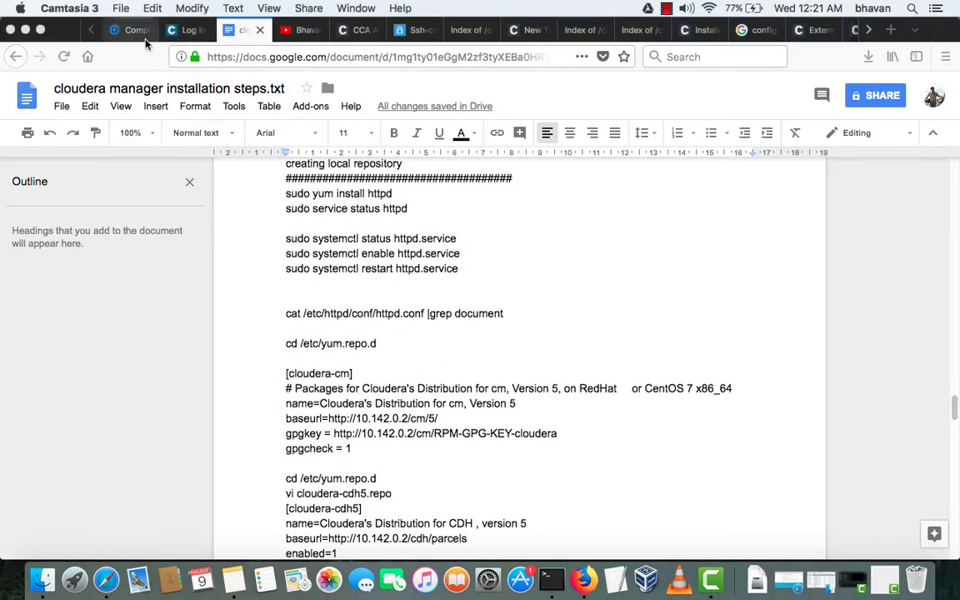
key("ctrl+Up")
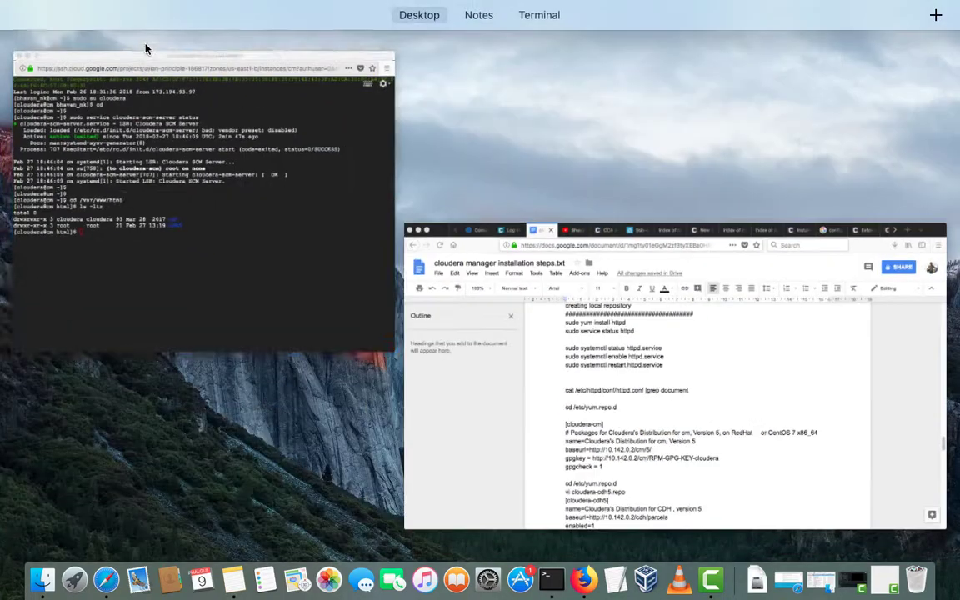
- In the SSH terminal, change into the cdh5 folder and list its contents
left_click(133, 133)
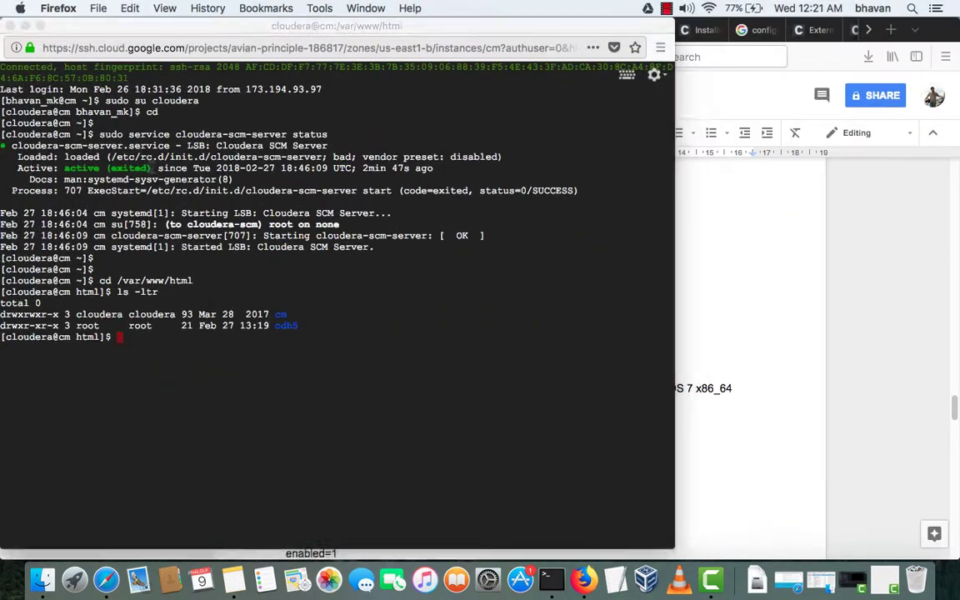
double_click(283, 325)
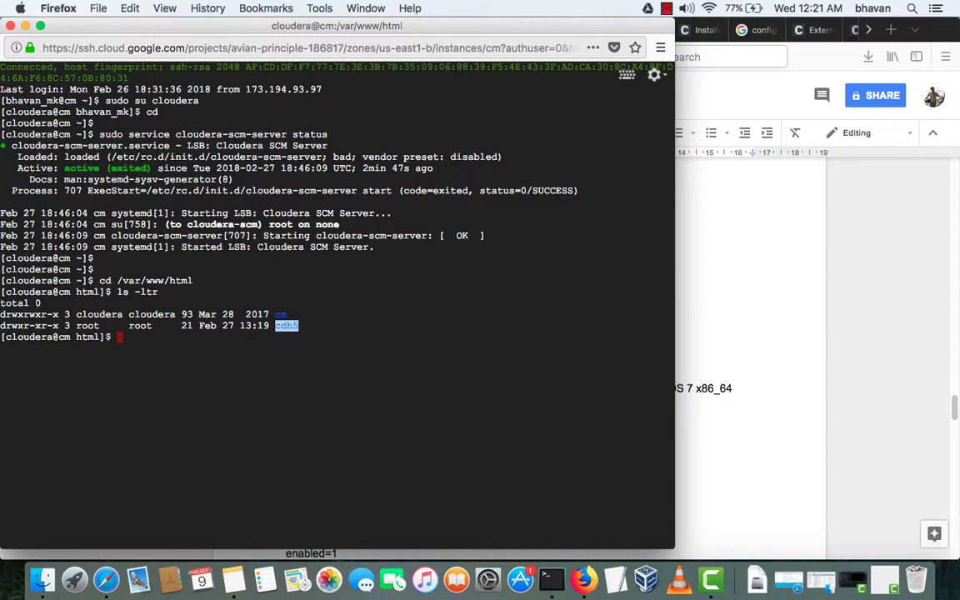
type("cd chd5")
key("Return")
type("l")
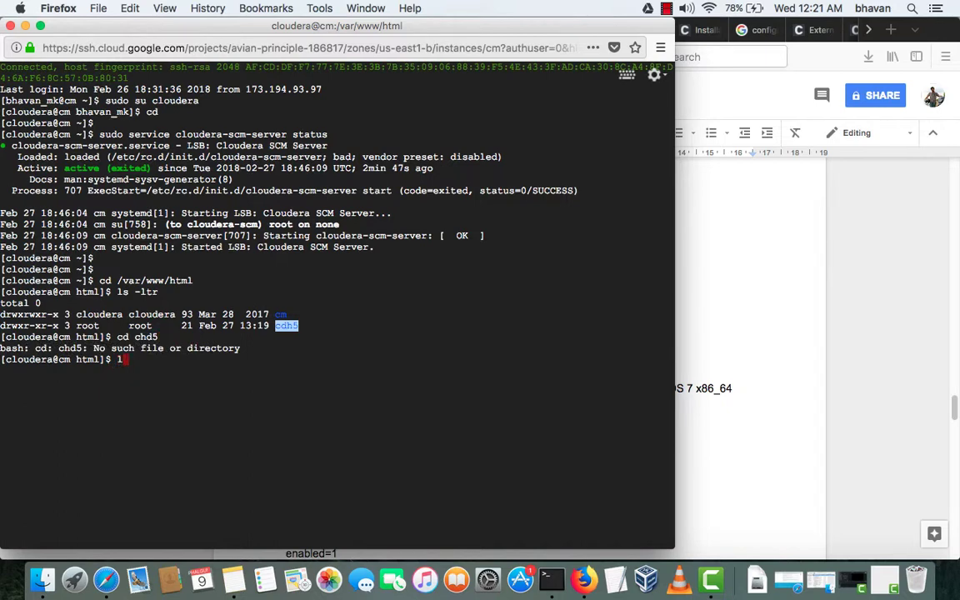
key("BackSpace")
type("cd cd")
key("Tab")
key("Return")
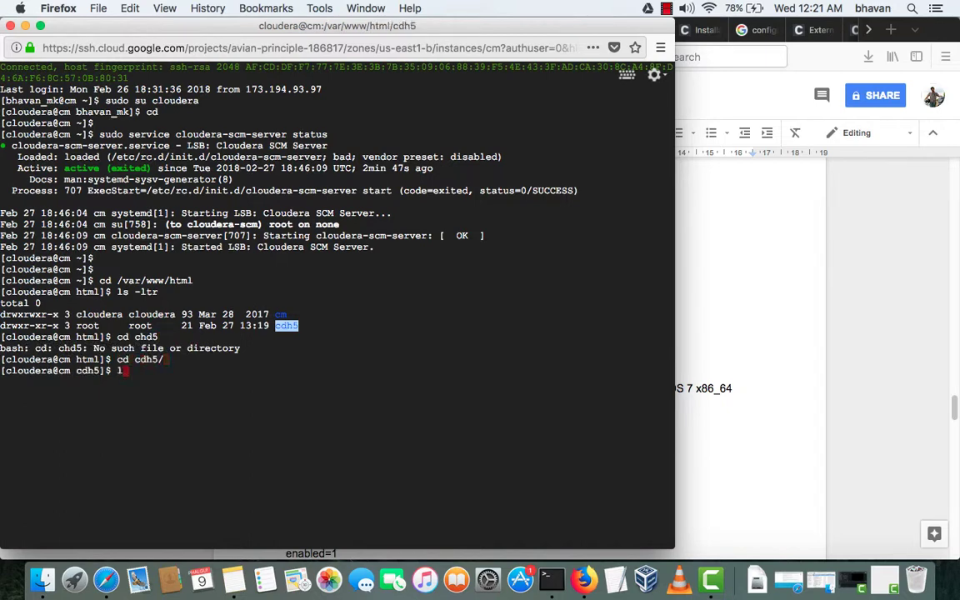
type("ls")
key("Return")
- Enter the parcels folder and list the CDH-5.10.1 parcel, checksum and manifest.json with ls -ltr
type("cd par")
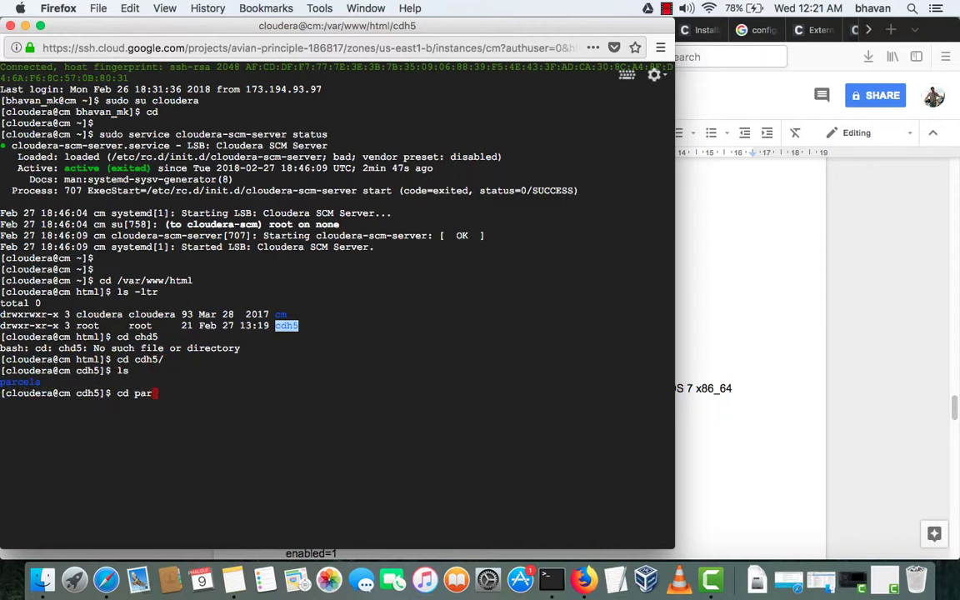
key("Tab")
key("Return")
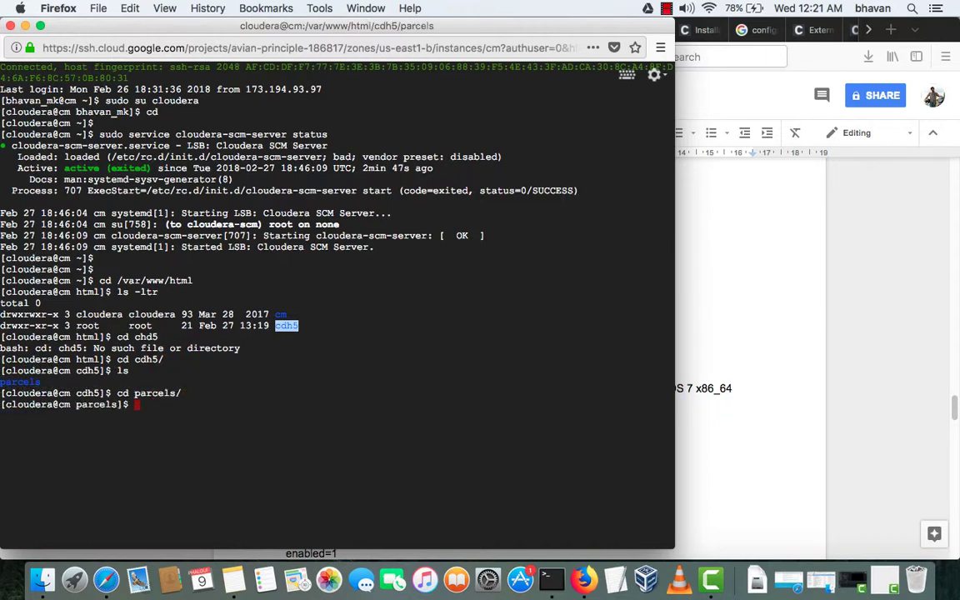
type("ls -ltr")
key("Return")
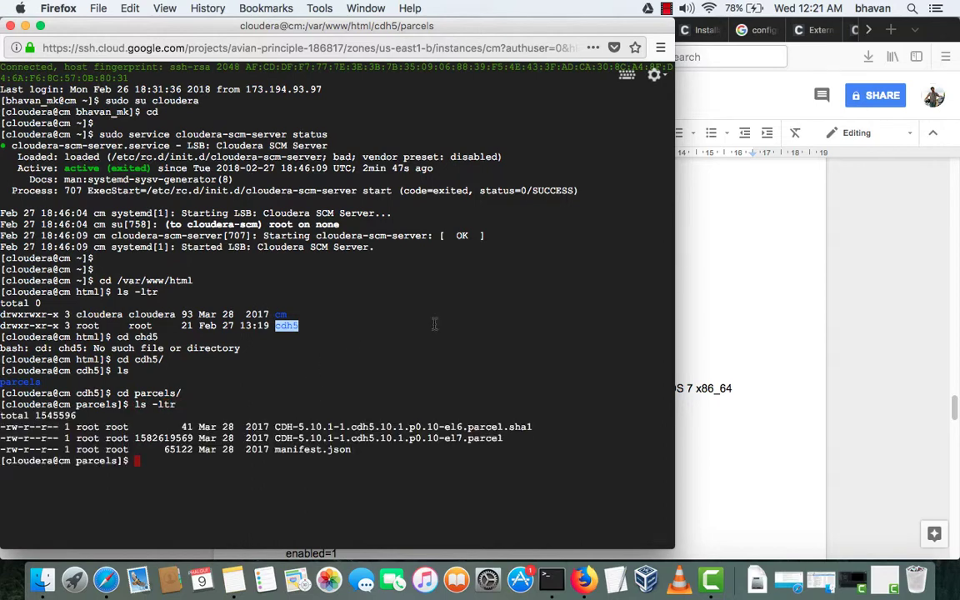
left_click(775, 289)
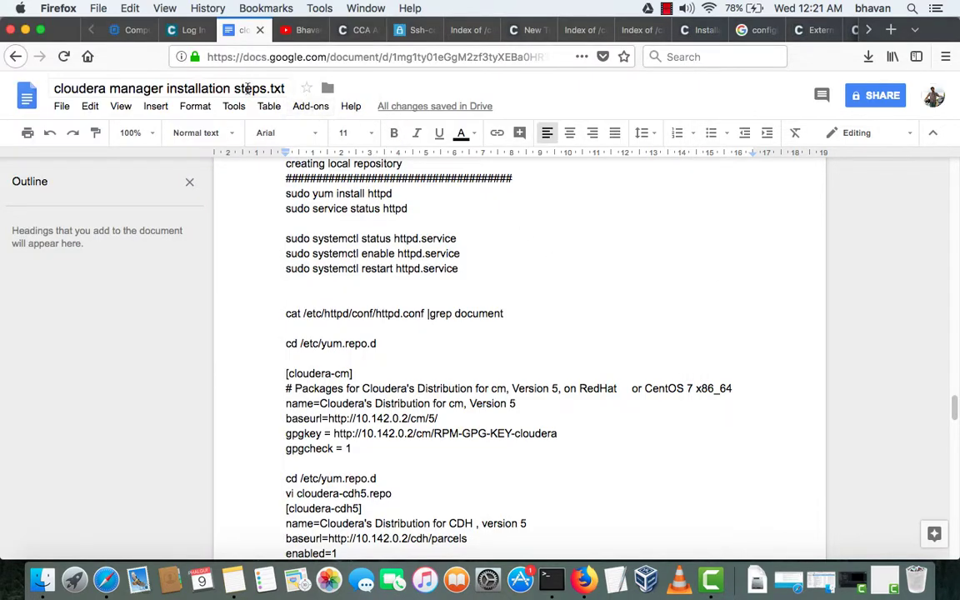
- Trim the Cloudera Archive address back to archive.cloudera.com/cdh5 and load that index
left_click(463, 30)
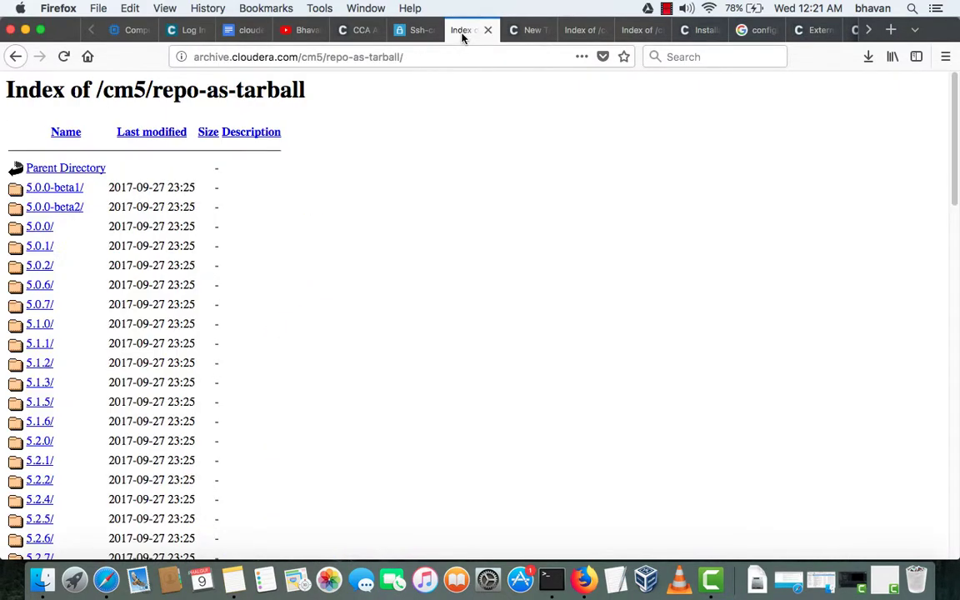
left_click(573, 37)
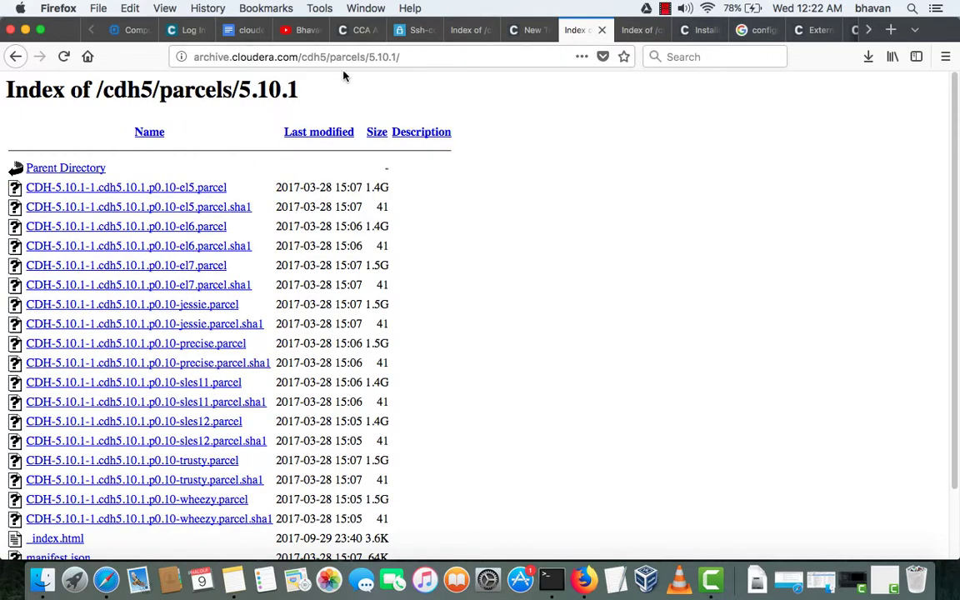
left_click(230, 57)
left_click(289, 56)
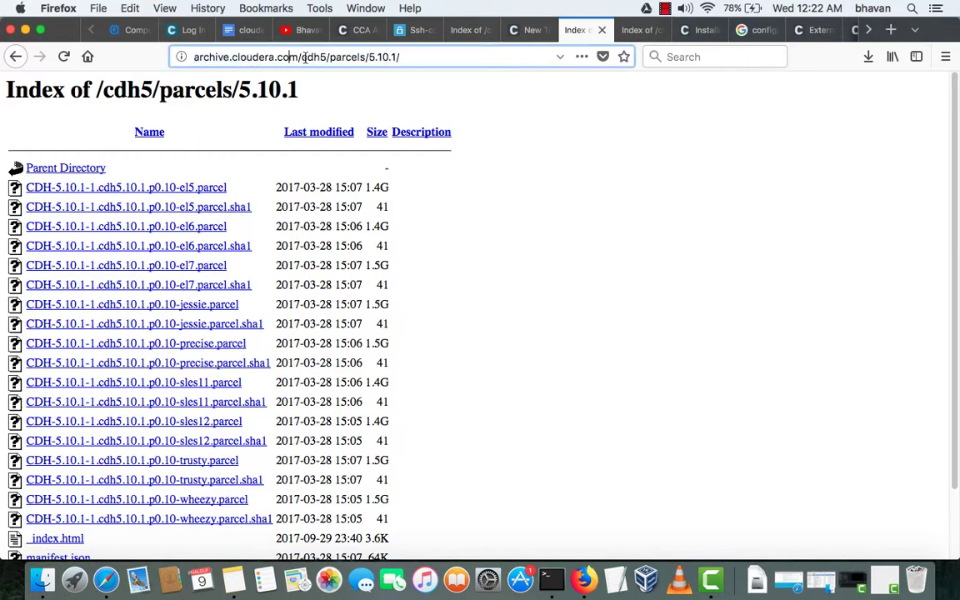
left_click_drag(305, 57, 454, 58)
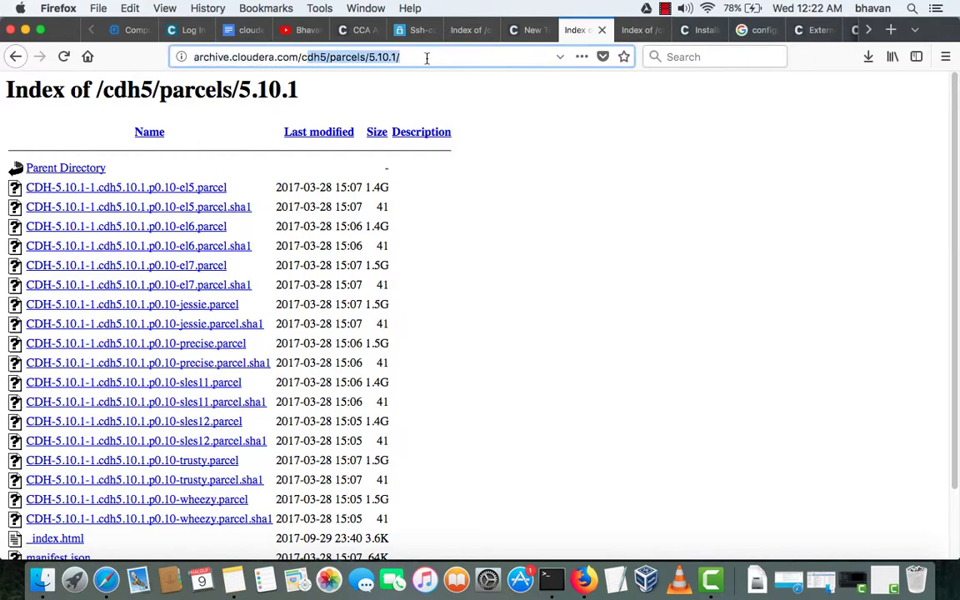
left_click(422, 58)
key("BackSpace")
key("BackSpace")
key("BackSpace")
key("BackSpace")
key("BackSpace")
key("BackSpace")
key("BackSpace")
key("BackSpace")
key("BackSpace")
key("BackSpace")
key("BackSpace")
key("BackSpace")
key("BackSpace")
key("BackSpace")
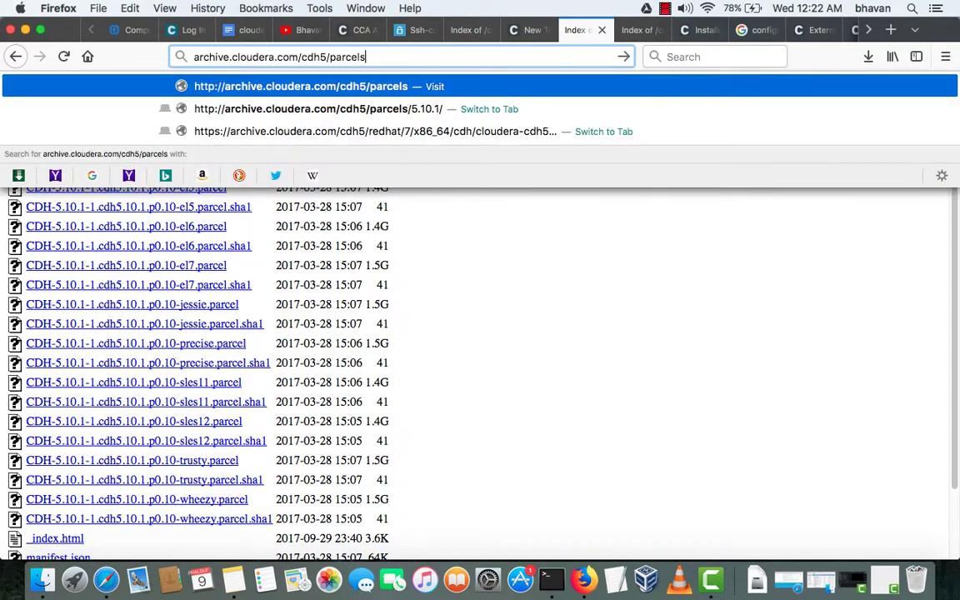
key("BackSpace")
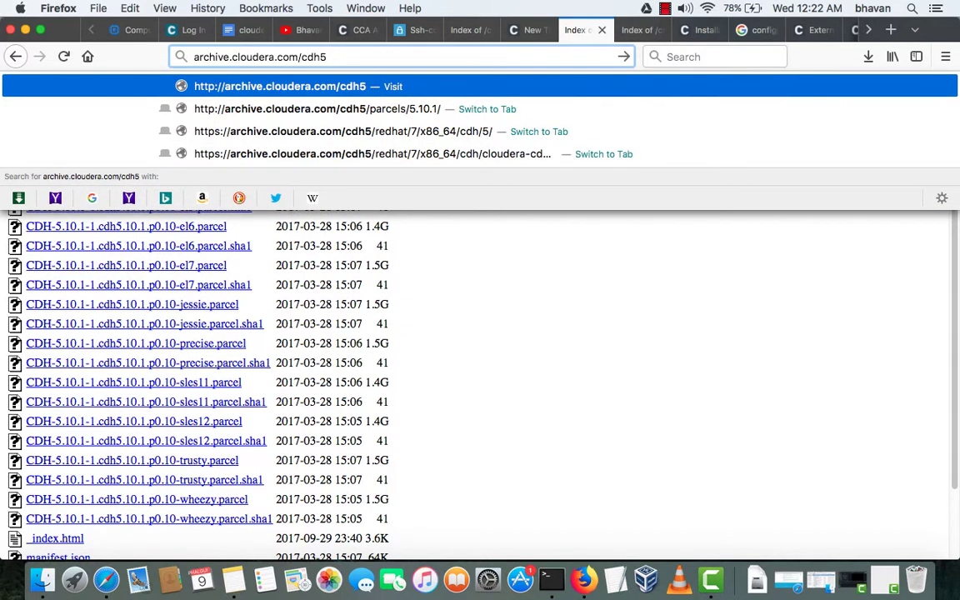
key("Return")
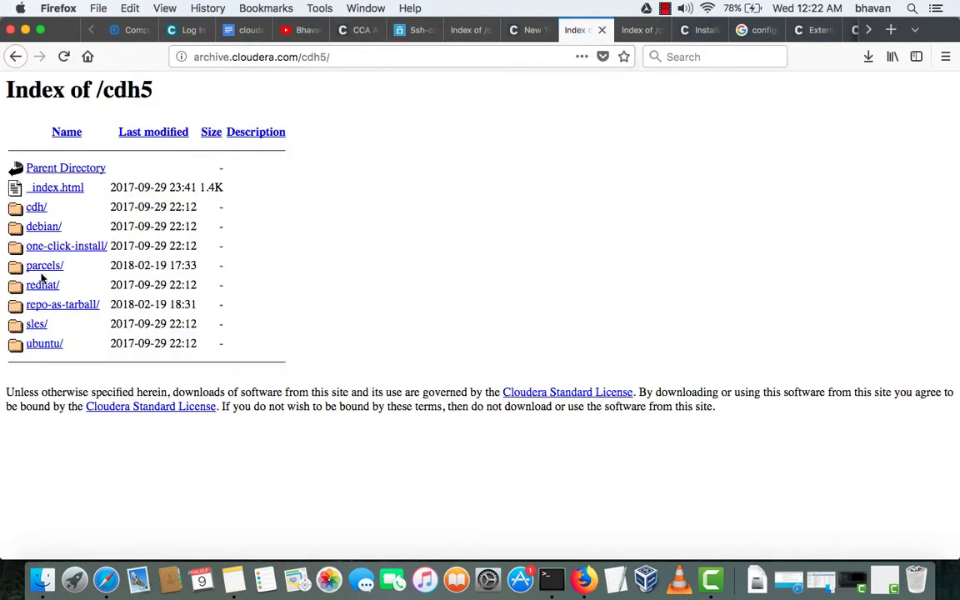
- Open the parcels directory and then its 5.10.1 folder
left_click(43, 270)
scroll(60, 300, "down", 5)
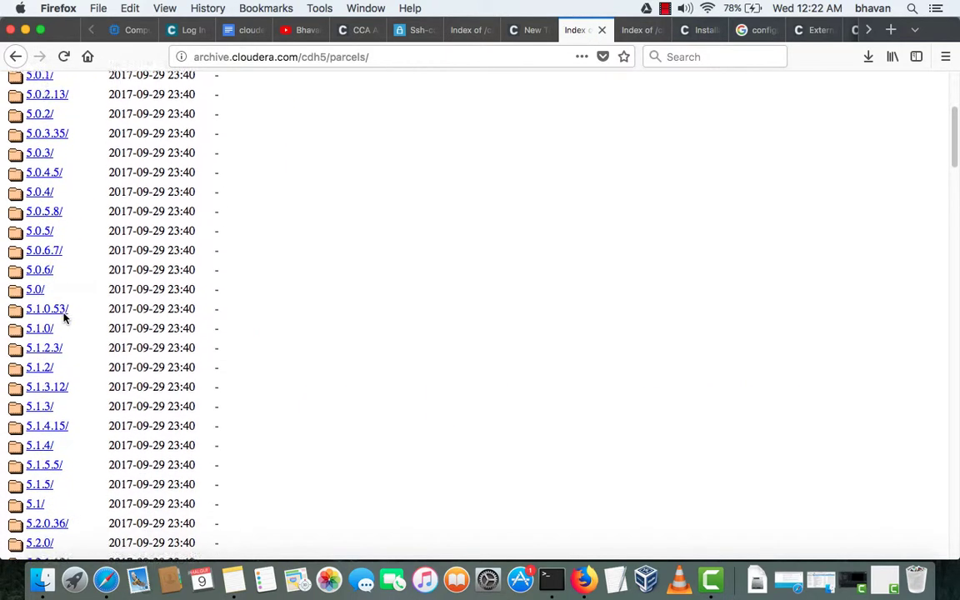
scroll(58, 333, "down", 10)
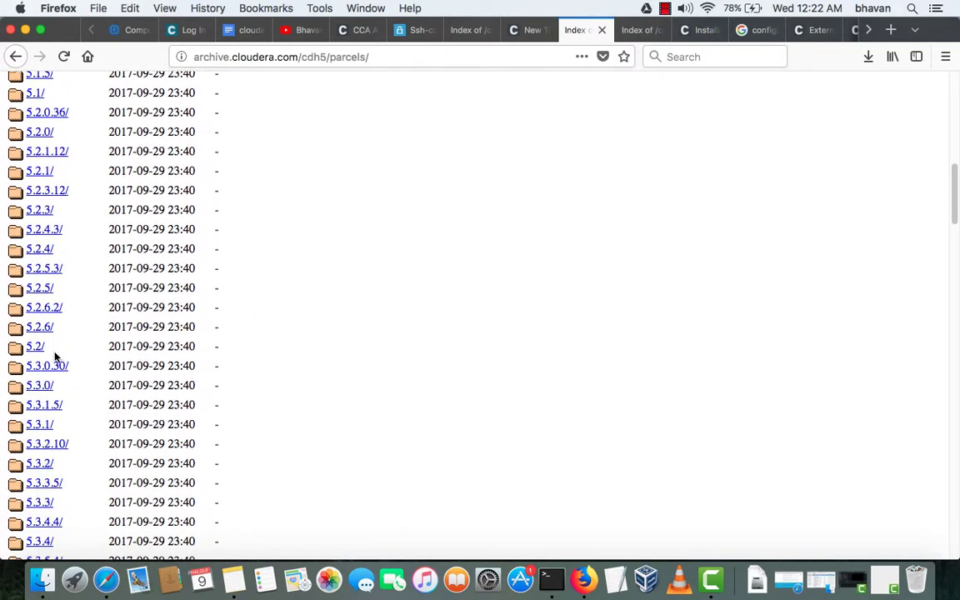
scroll(55, 356, "down", 15)
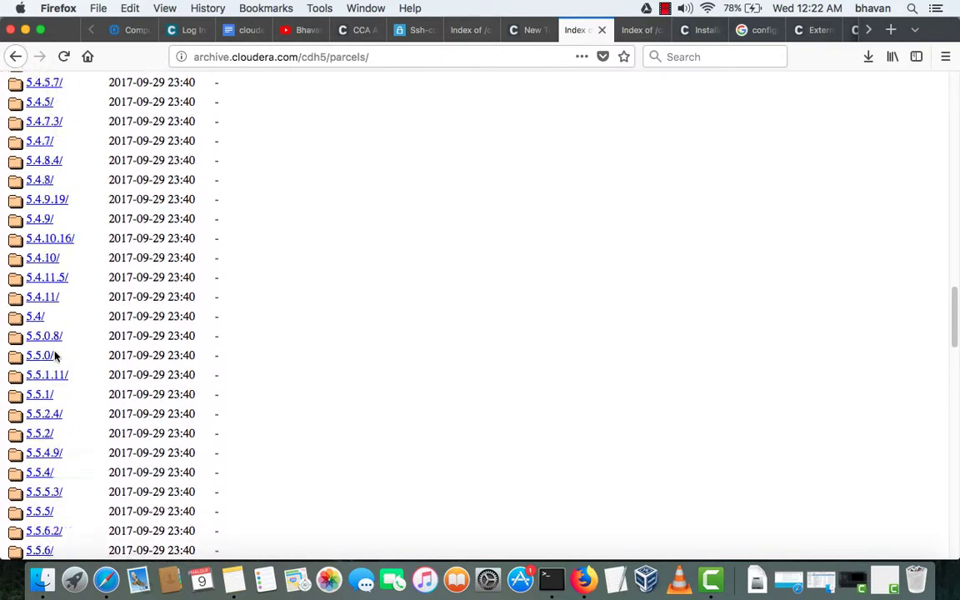
scroll(55, 357, "down", 15)
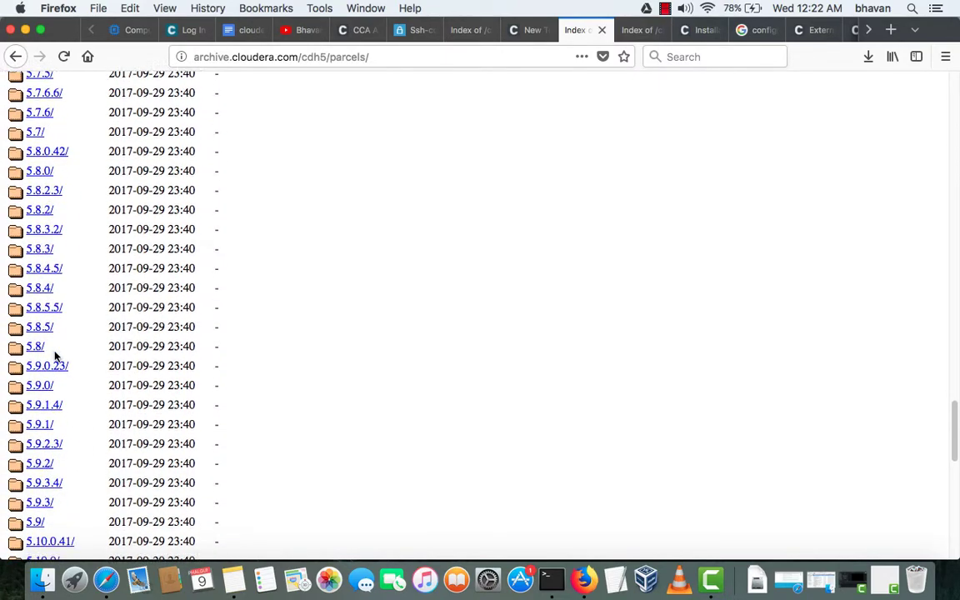
scroll(55, 357, "down", 10)
left_click(36, 384)
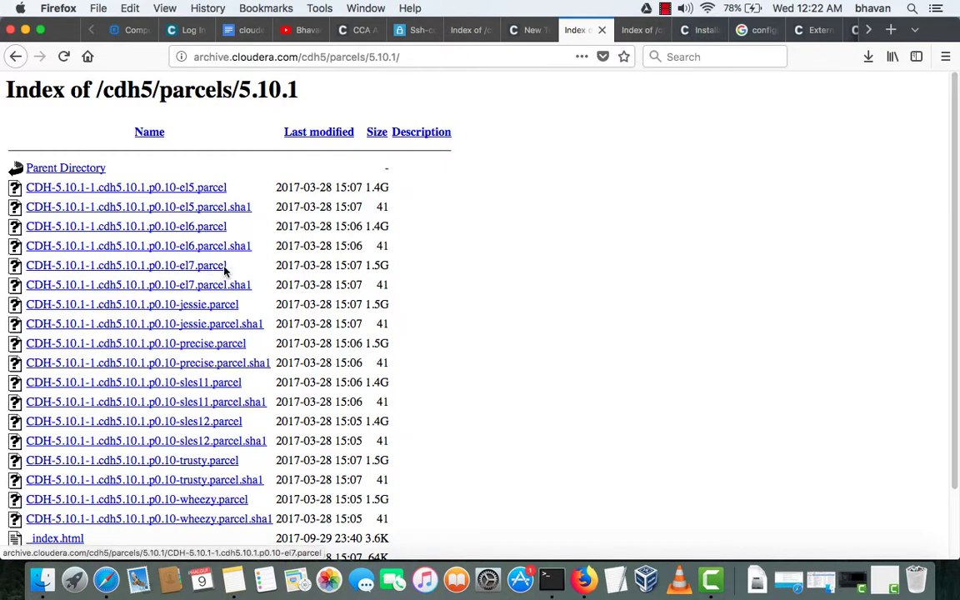
- Copy the link location of the CDH-5.10.1 el7.parcel file
left_click_drag(225, 267, 178, 272)
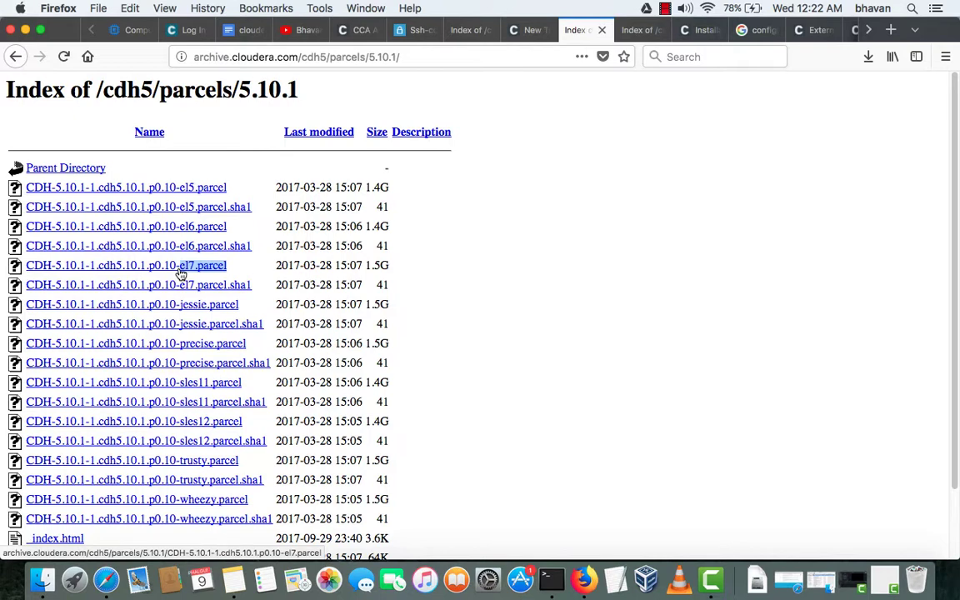
right_click(199, 272)
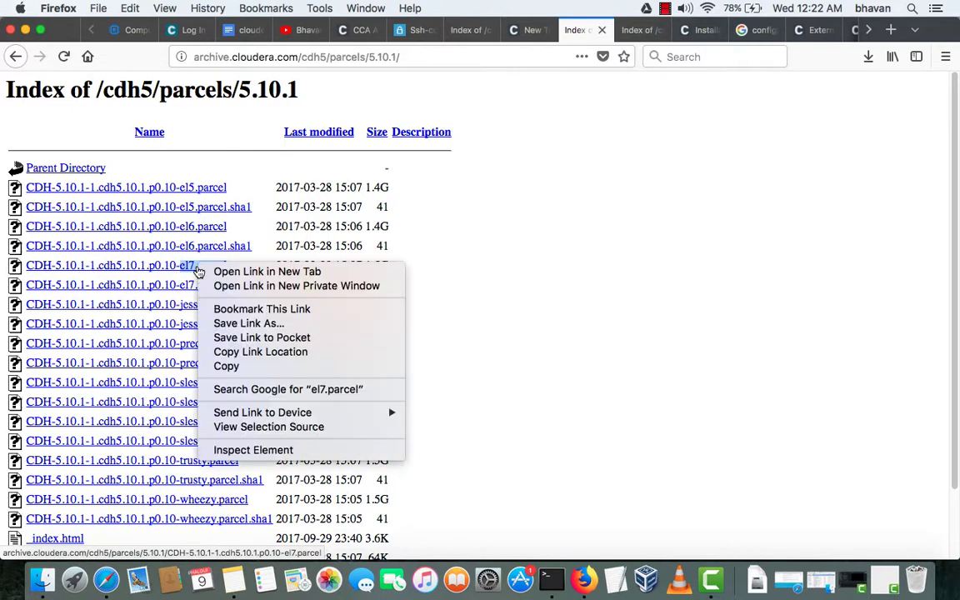
left_click(235, 351)
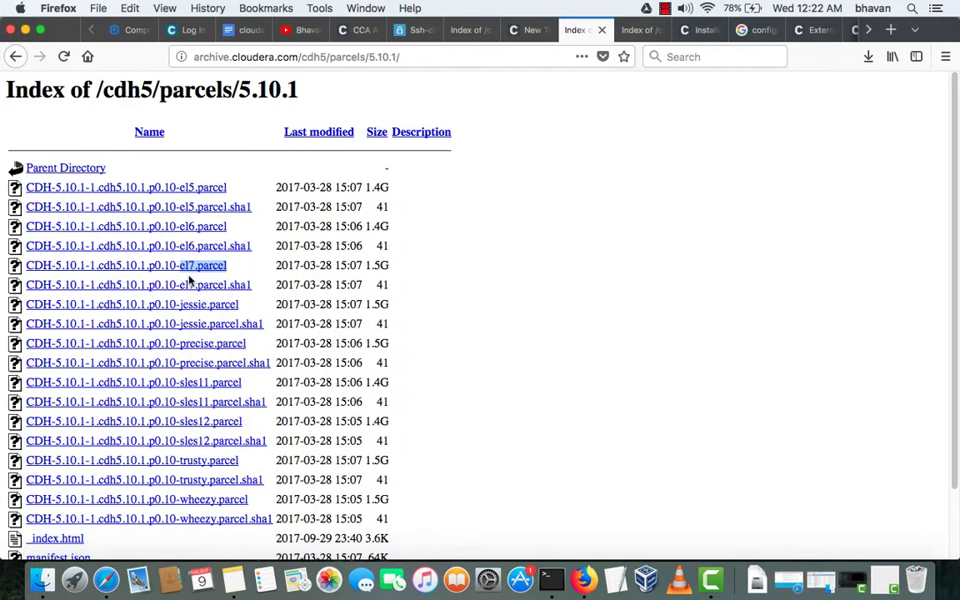
- Select the el7 parcel's sha1 link and the manifest.json link for copying
left_click_drag(259, 287, 164, 288)
scroll(381, 316, "down", 2)
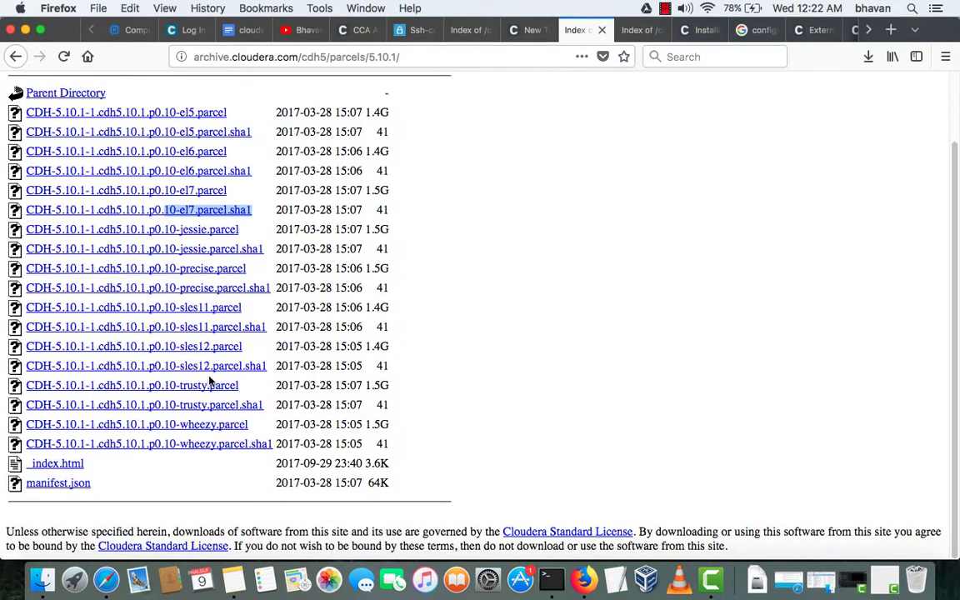
left_click_drag(90, 485, 45, 494)
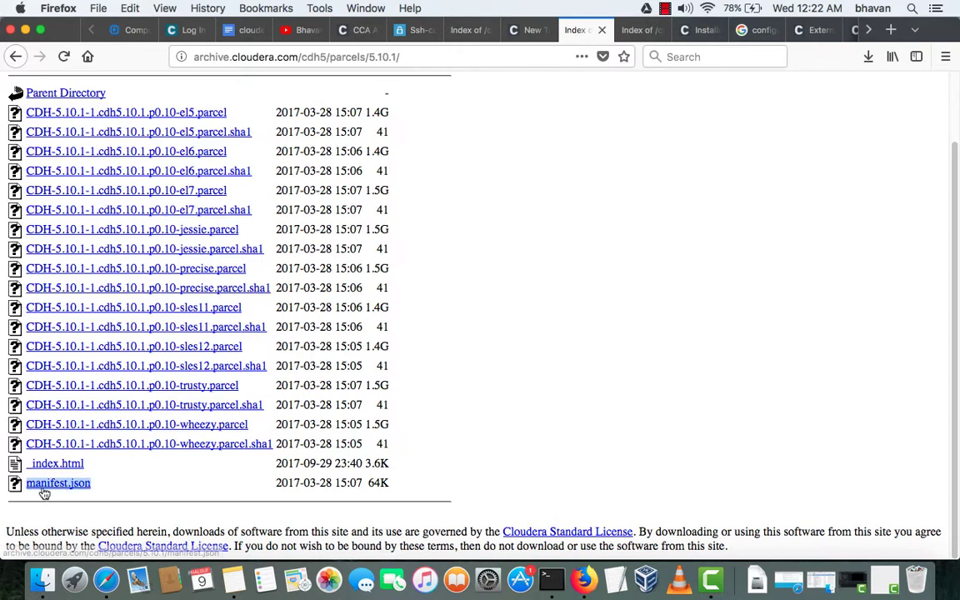
right_click(84, 488)
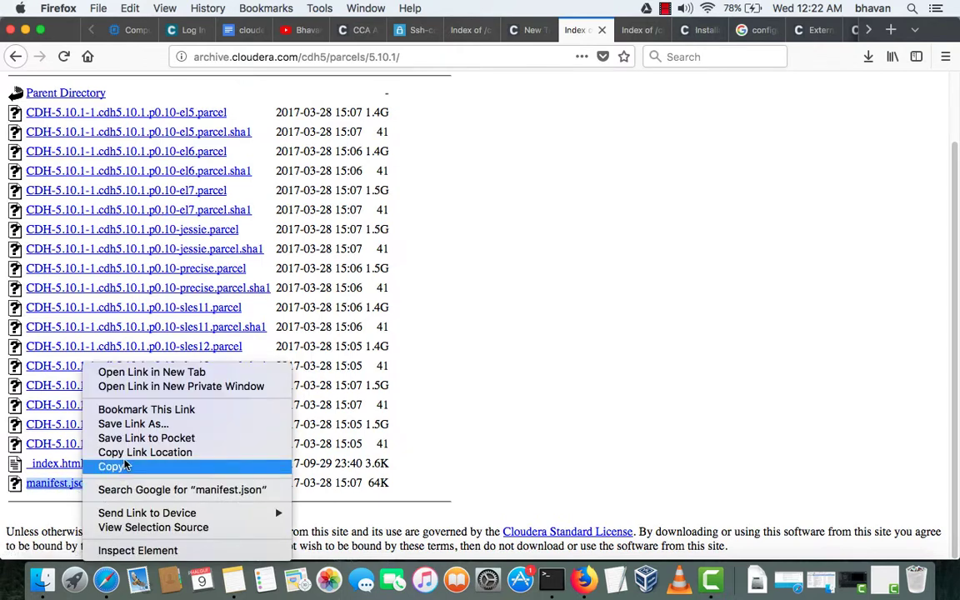
- Copy the manifest.json link location and the parcels listing output from the SSH terminal
left_click(125, 452)
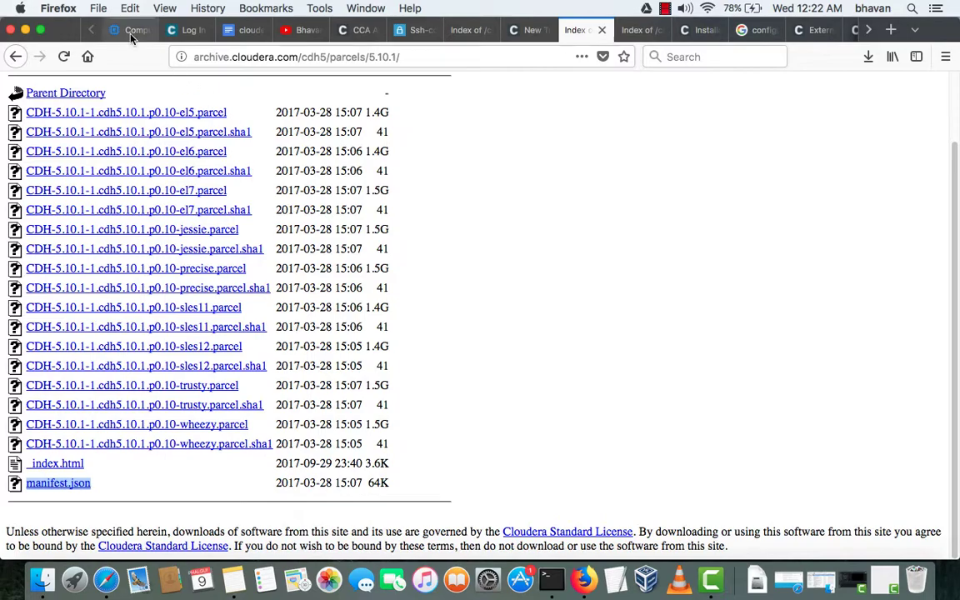
left_click(131, 34)
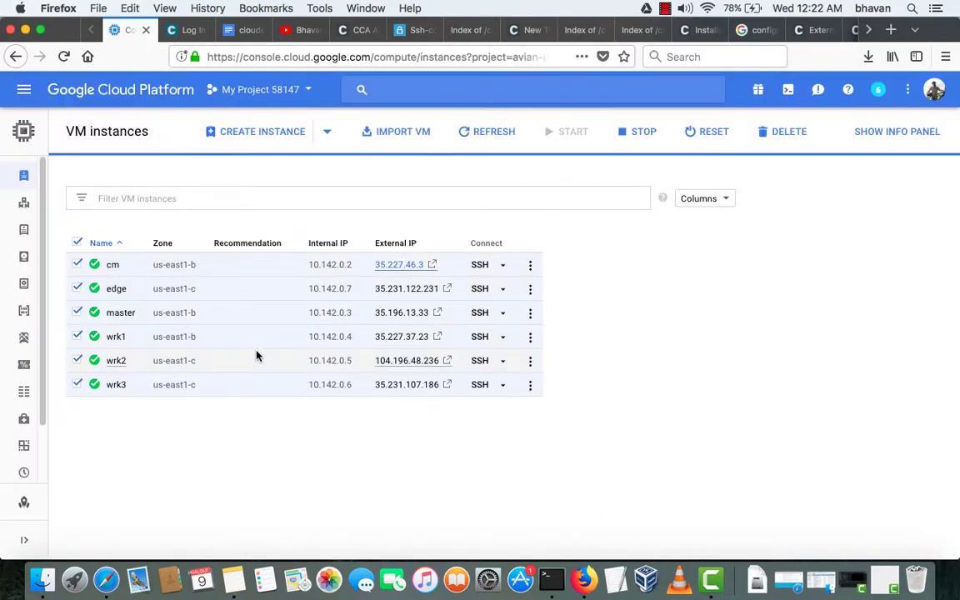
key("ctrl+Up")
left_click(101, 217)
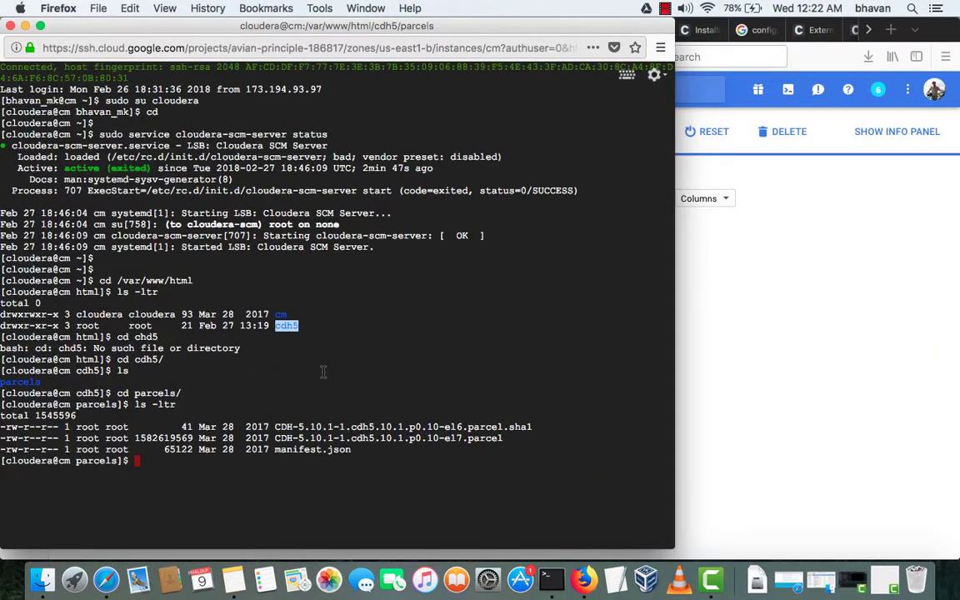
left_click_drag(225, 377, 315, 415)
- Open the cm instance's external IP 35.227.46.3 from the VM instances list
left_click(730, 339)
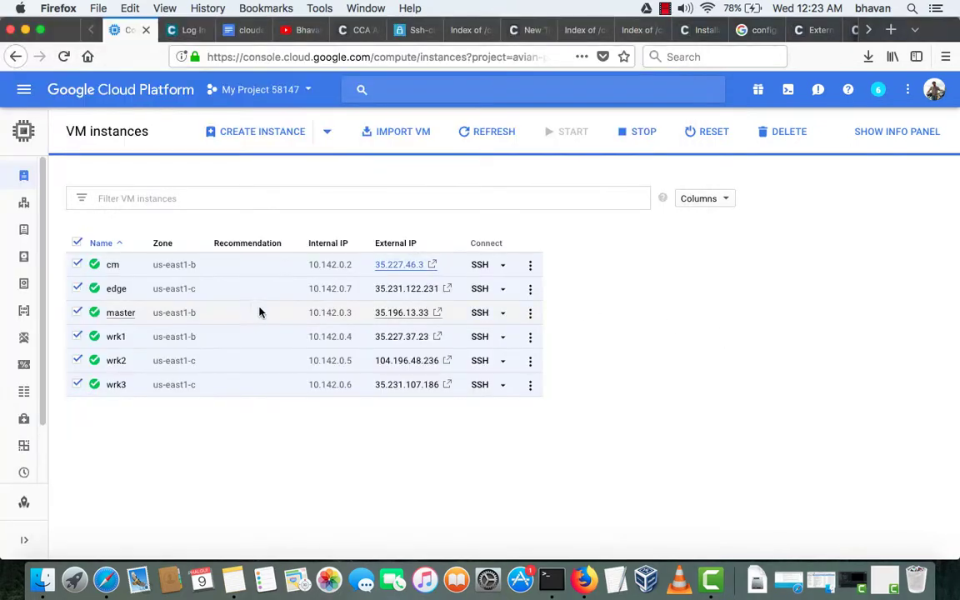
left_click(388, 266)
left_click(233, 56)
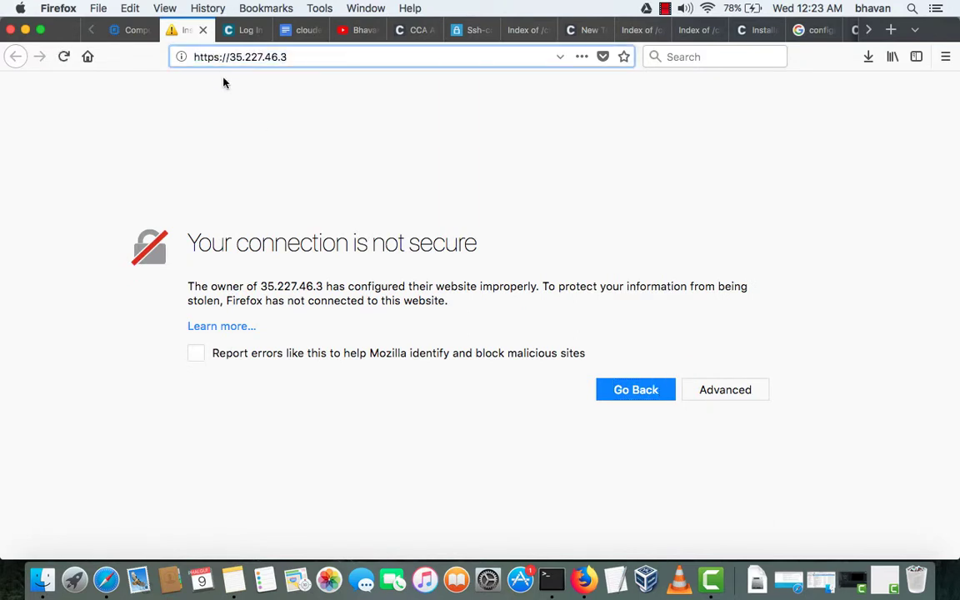
- Switch the cm address from https to http, append /cdh5, and return to the SSH terminal
key("BackSpace")
left_click(297, 60)
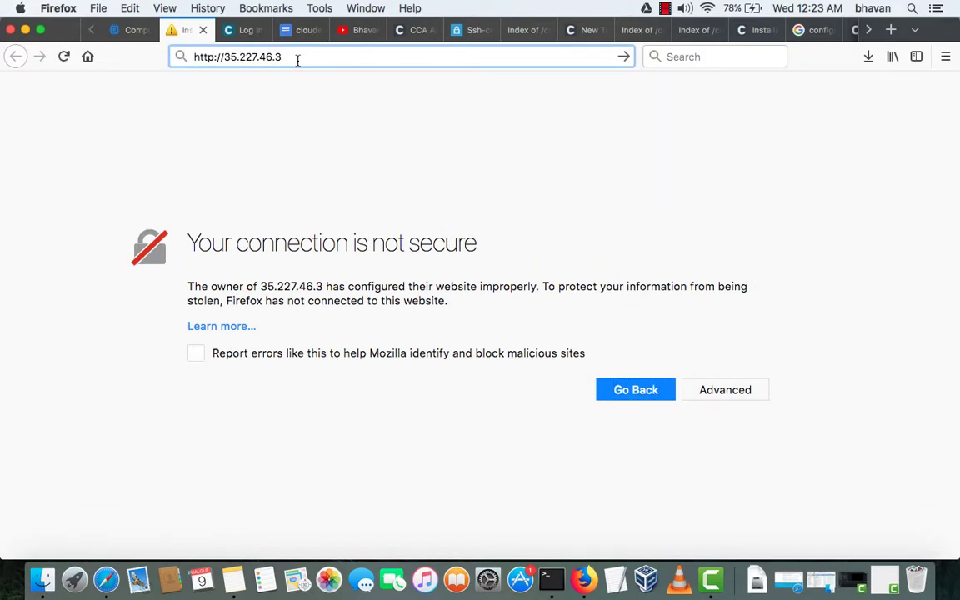
type("/cdh5")
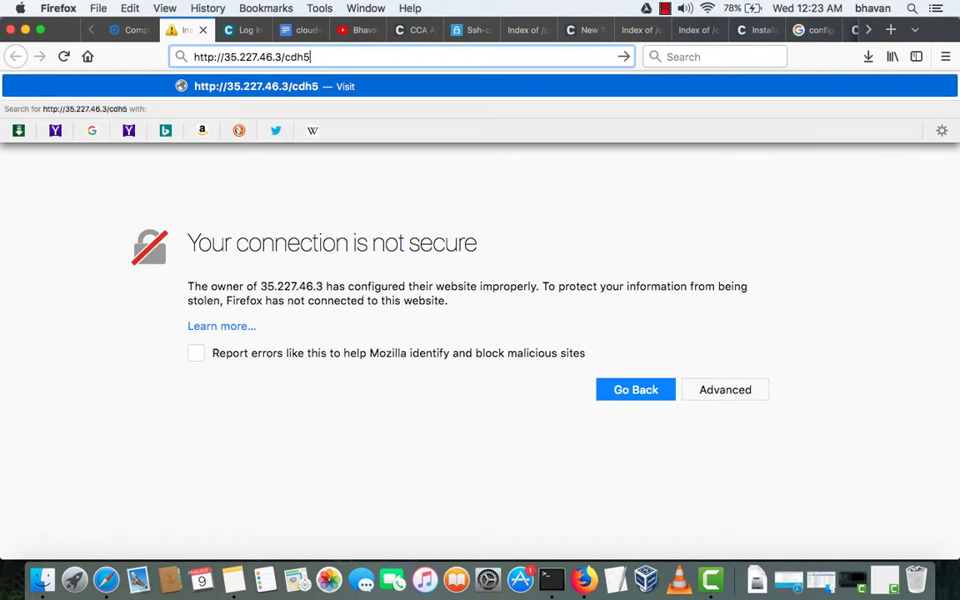
key("super+shift+2")
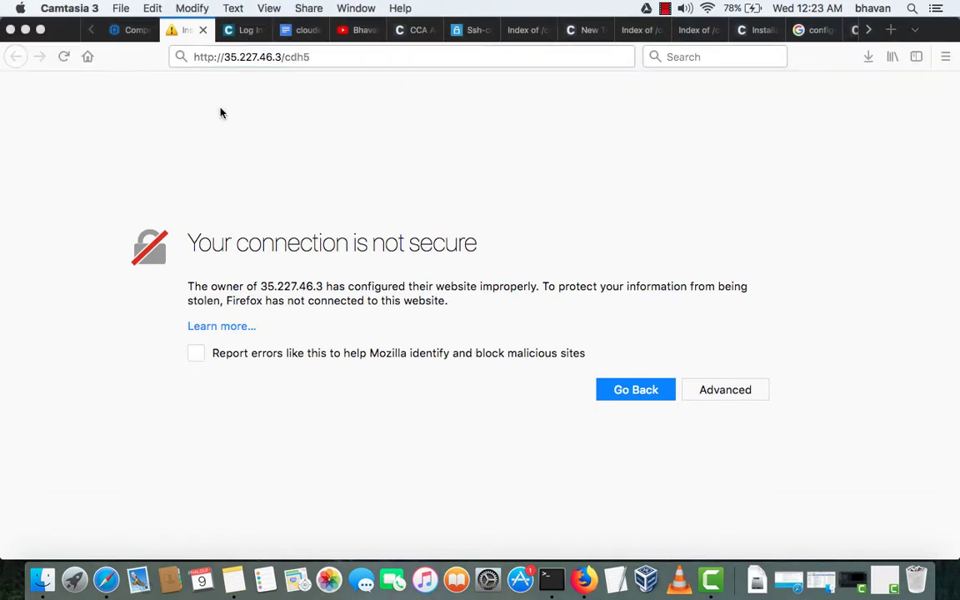
key("ctrl+Up")
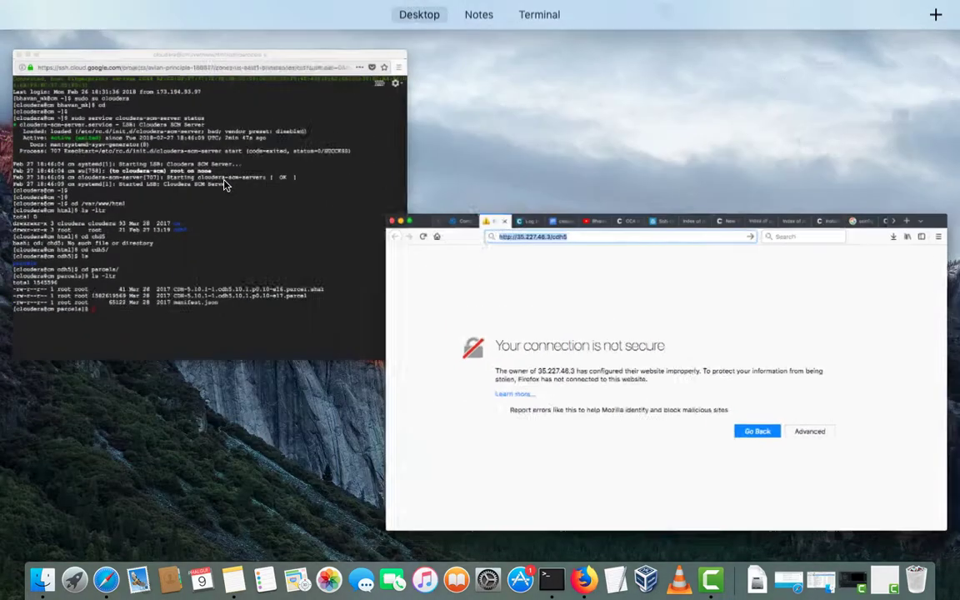
left_click(208, 232)
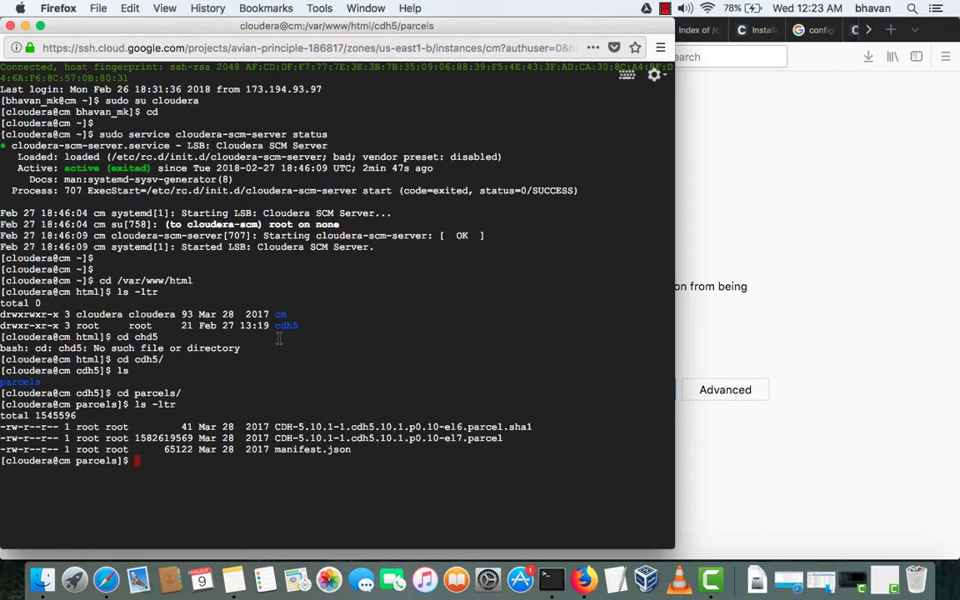
- Change into /etc/yum.repos.d and list its repo files with ls -ltr
type("cd")
key("Return")
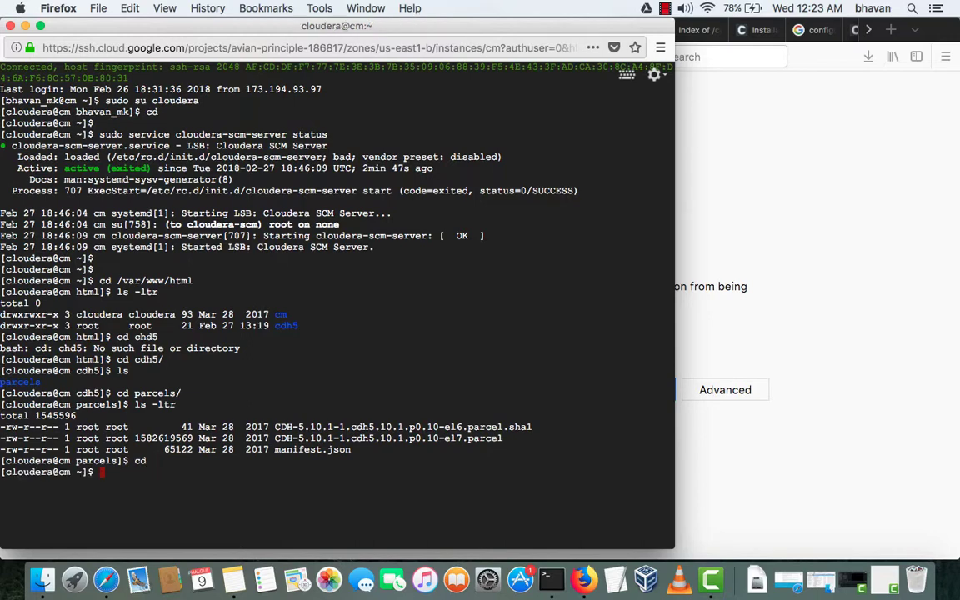
type("cd /etc/yum.r")
key("Tab")
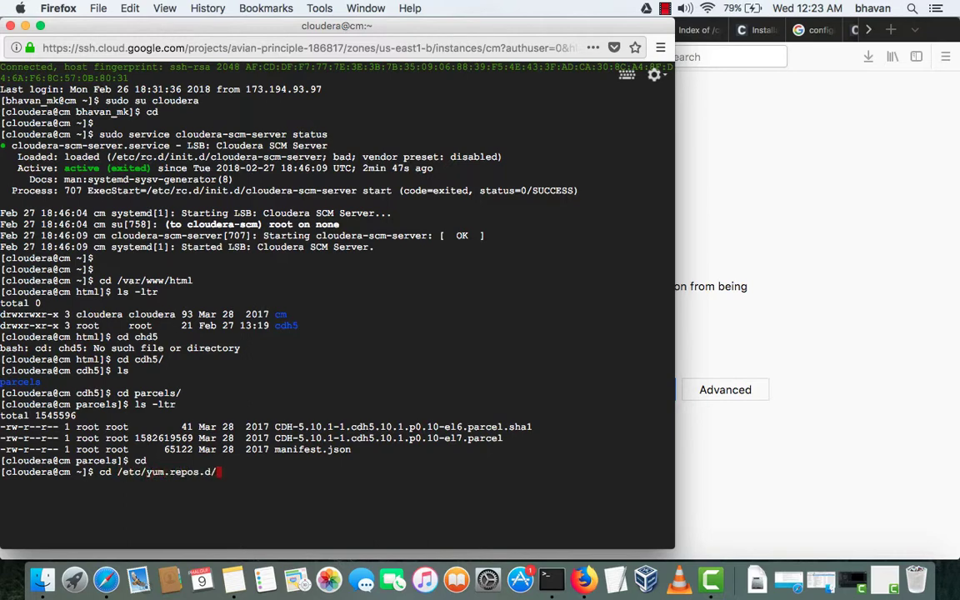
key("Return")
type("ls -ltr")
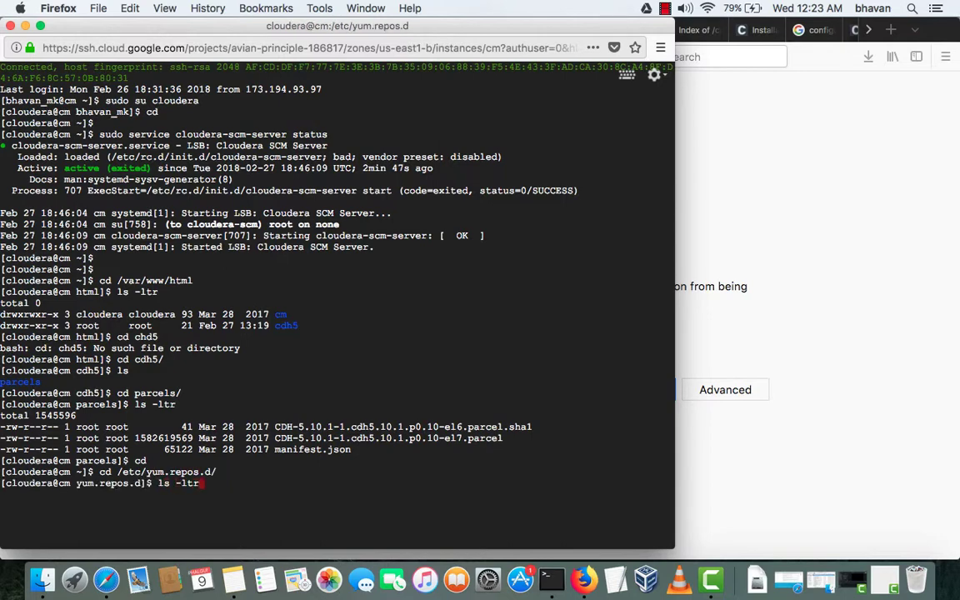
key("Return")
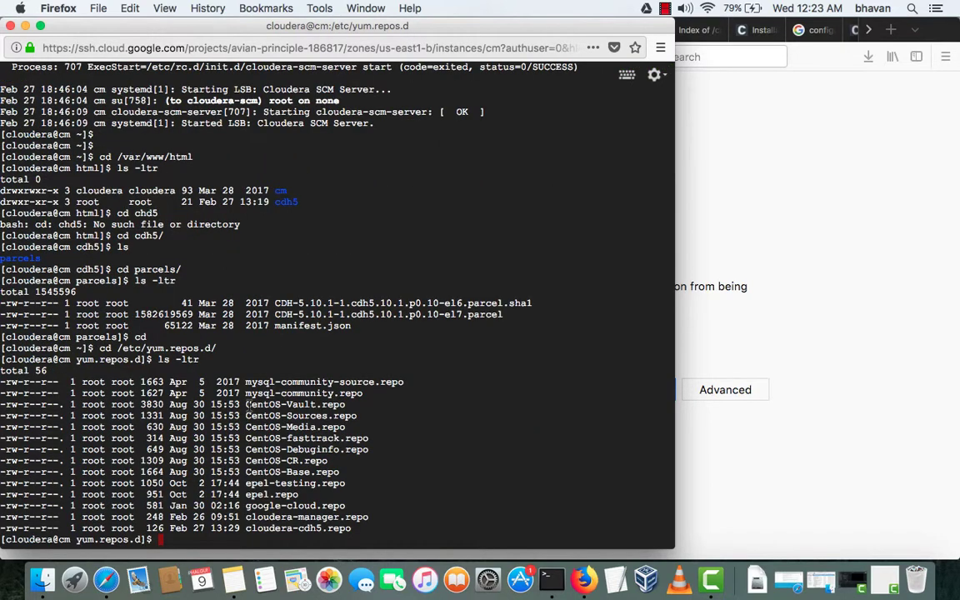
- Print cloudera-cdh5.repo and copy its repository lines and the 10.142.0.2 baseurl address
type("cat clo")
key("Tab")
type("c")
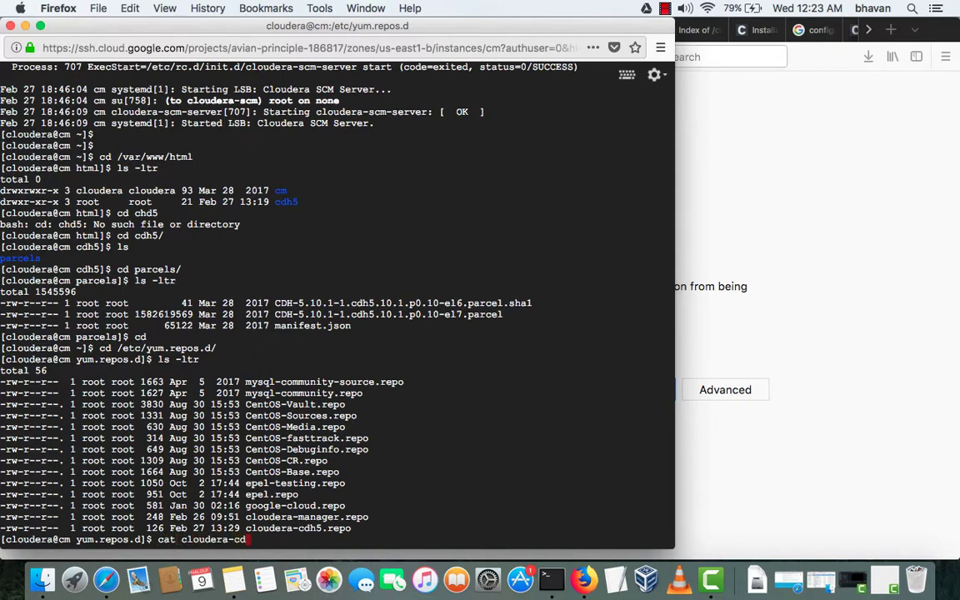
key("Tab")
key("Return")
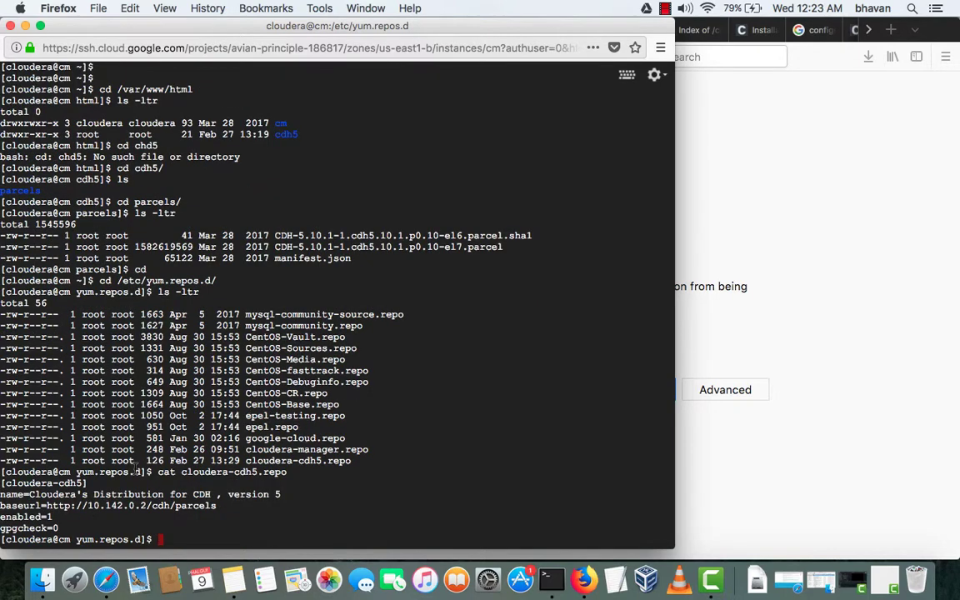
left_click_drag(10, 483, 216, 505)
left_click_drag(89, 505, 146, 505)
- Run ifconfig to confirm internal IP 10.142.0.2 and select the parcels baseurl address
type("ifconfi")
key("Return")
type("ifconfig")
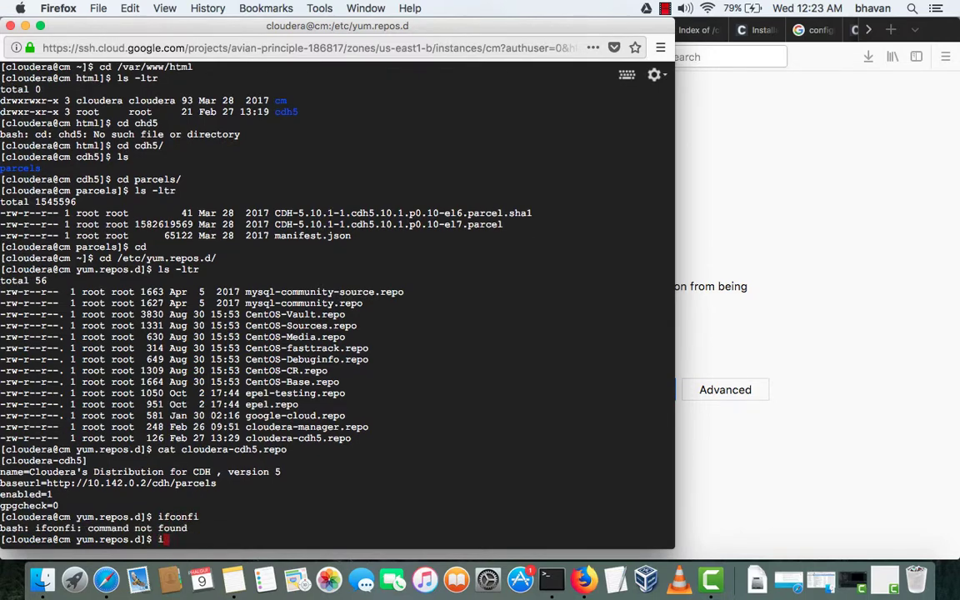
key("Return")
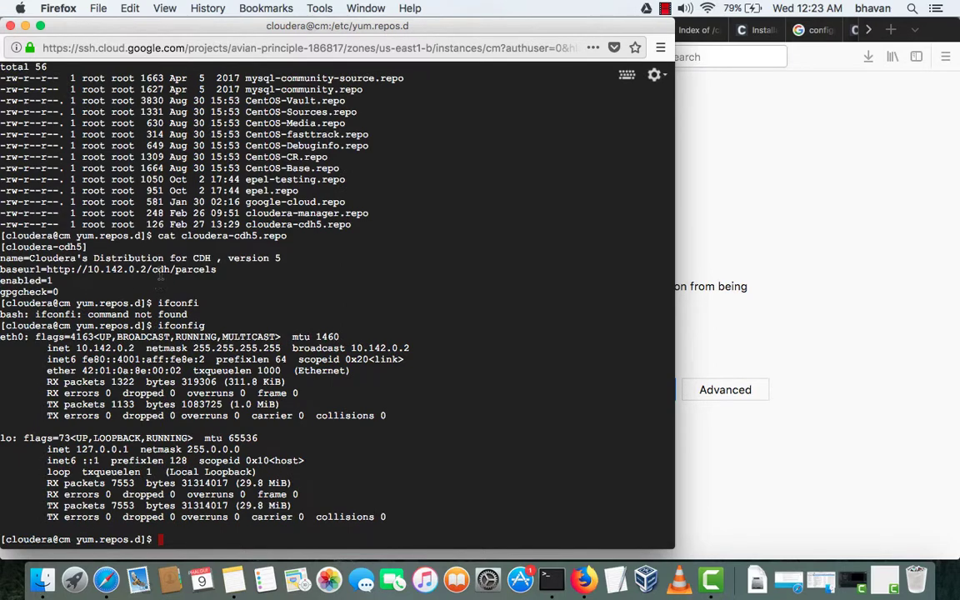
left_click_drag(216, 270, 47, 277)
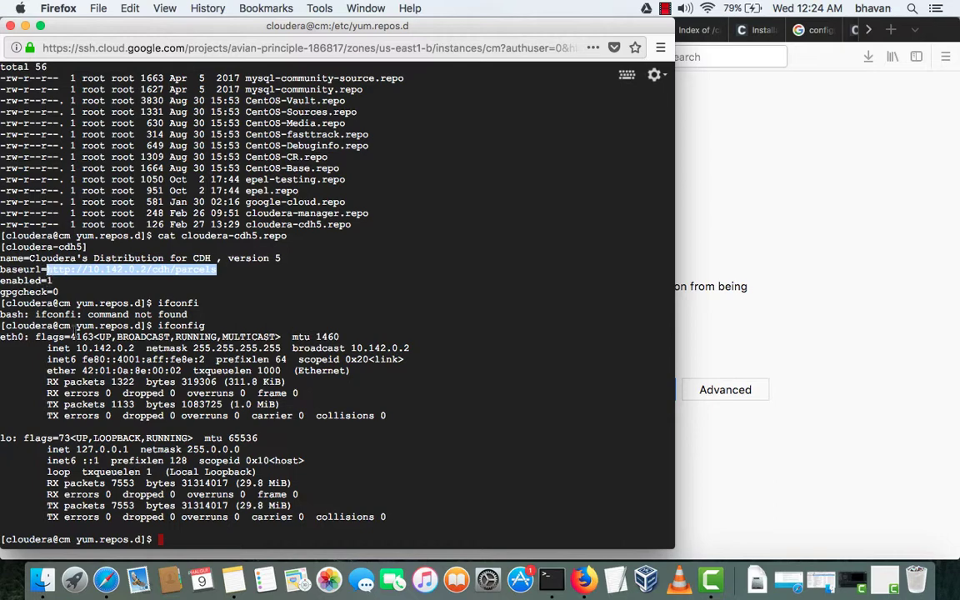
scroll(74, 330, "up", 5)
scroll(73, 329, "down", 5)
left_click(846, 294)
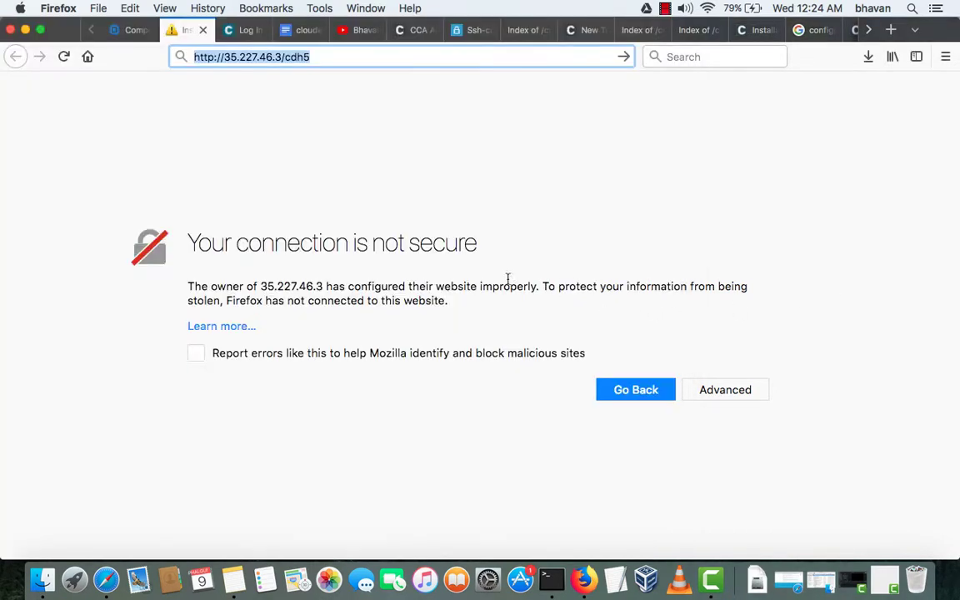
left_click(341, 56)
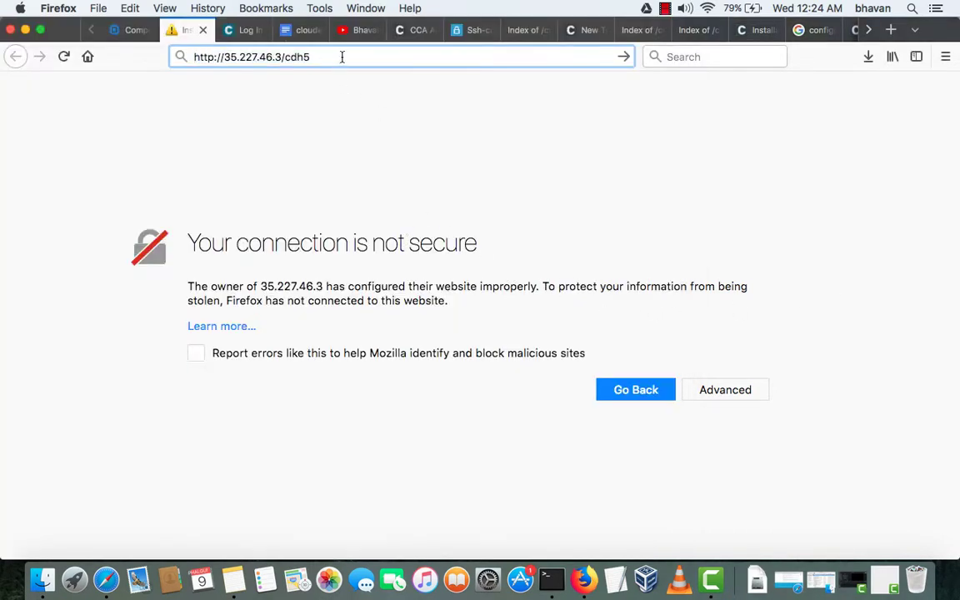
key("Return")
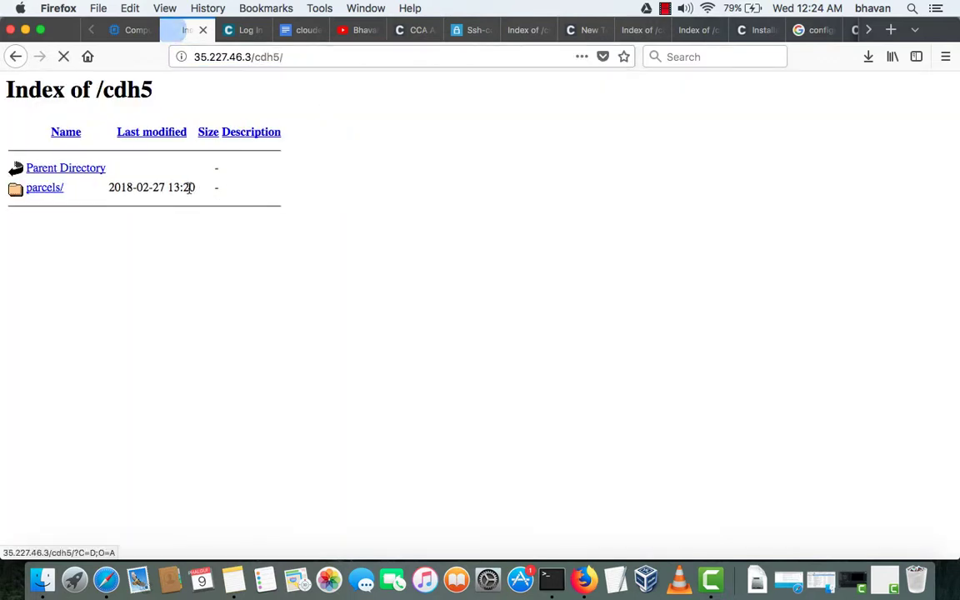
left_click(43, 190)
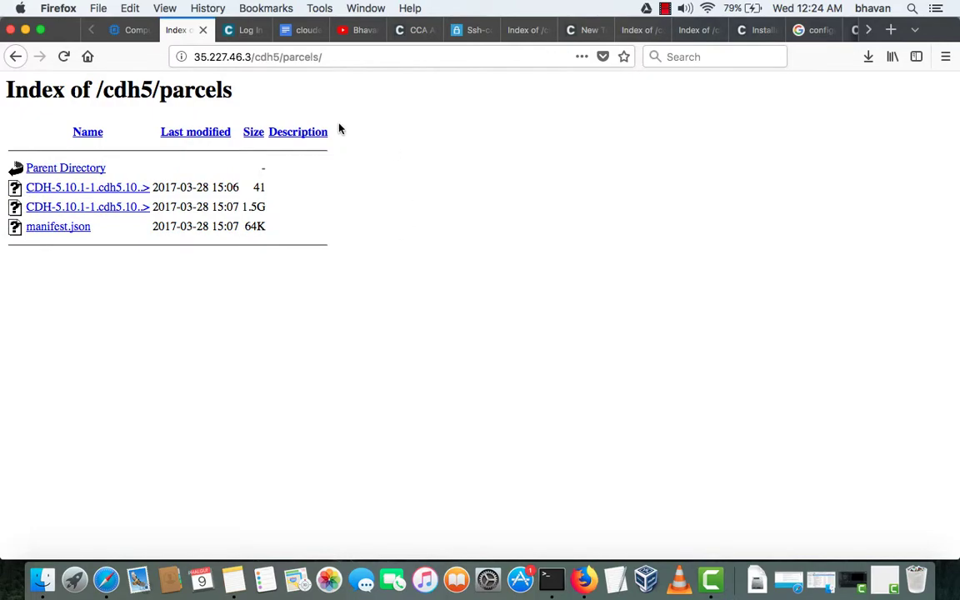
left_click_drag(325, 57, 190, 57)
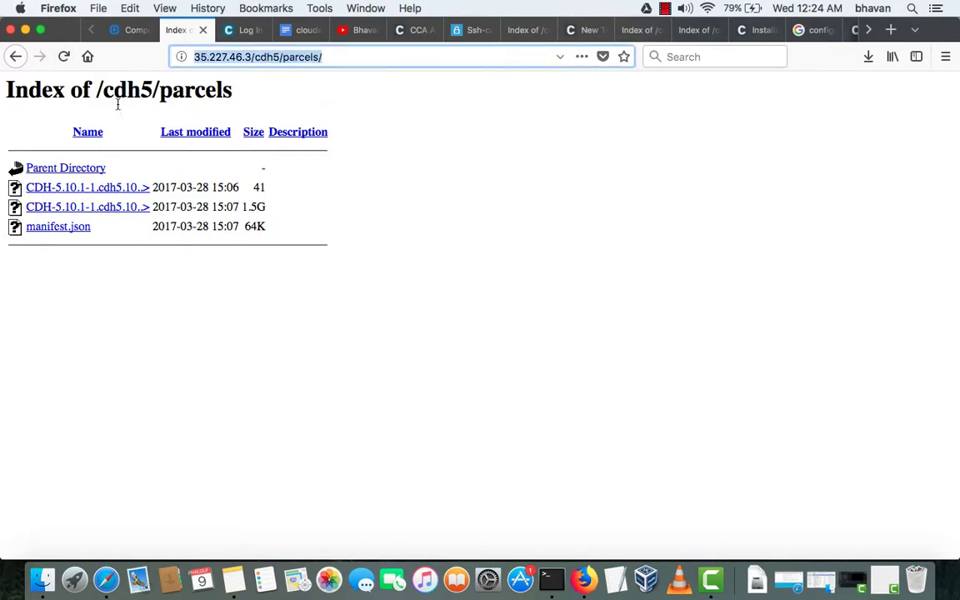
left_click(115, 29)
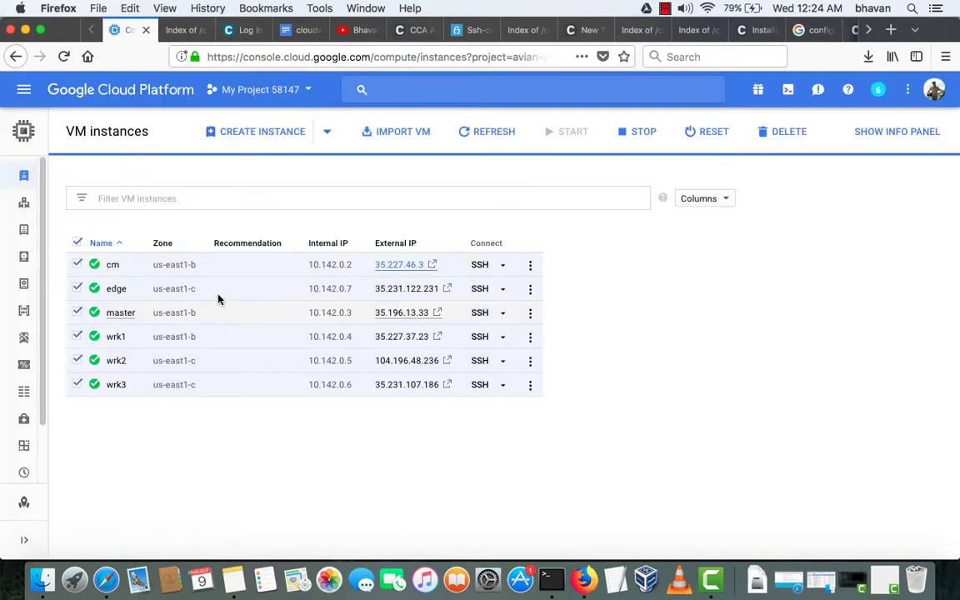
- Copy the cloudera-manager.repo and cloudera-cdh5.repo names, then run pwd showing /etc/yum.repos.d
key("ctrl+Up")
left_click(235, 438)
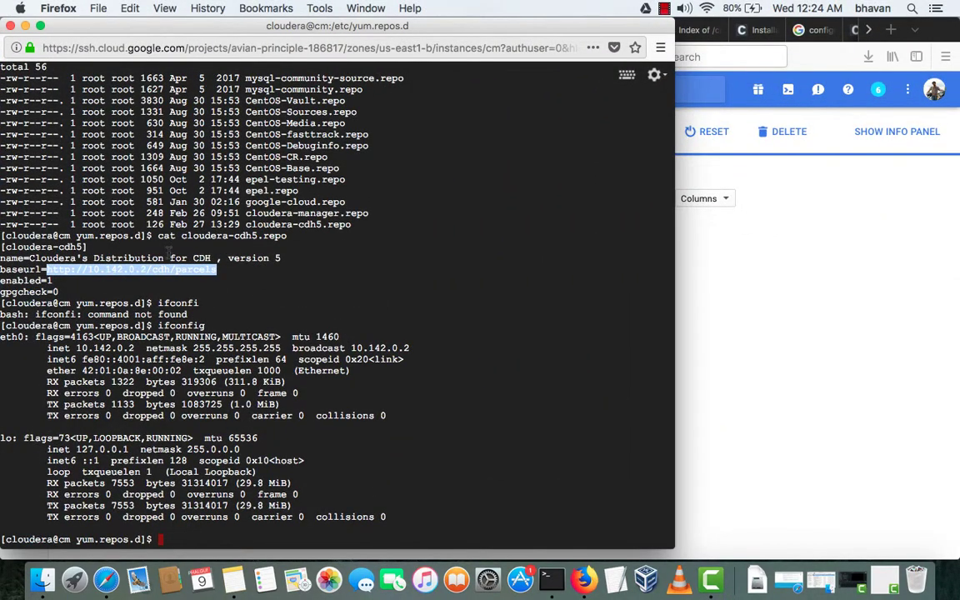
double_click(313, 213)
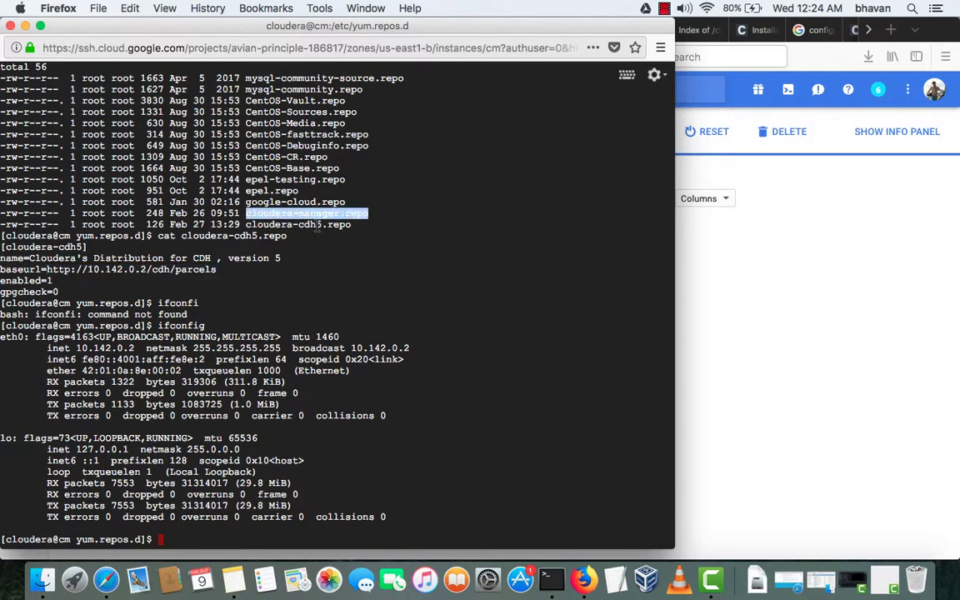
left_click(318, 225)
double_click(318, 225)
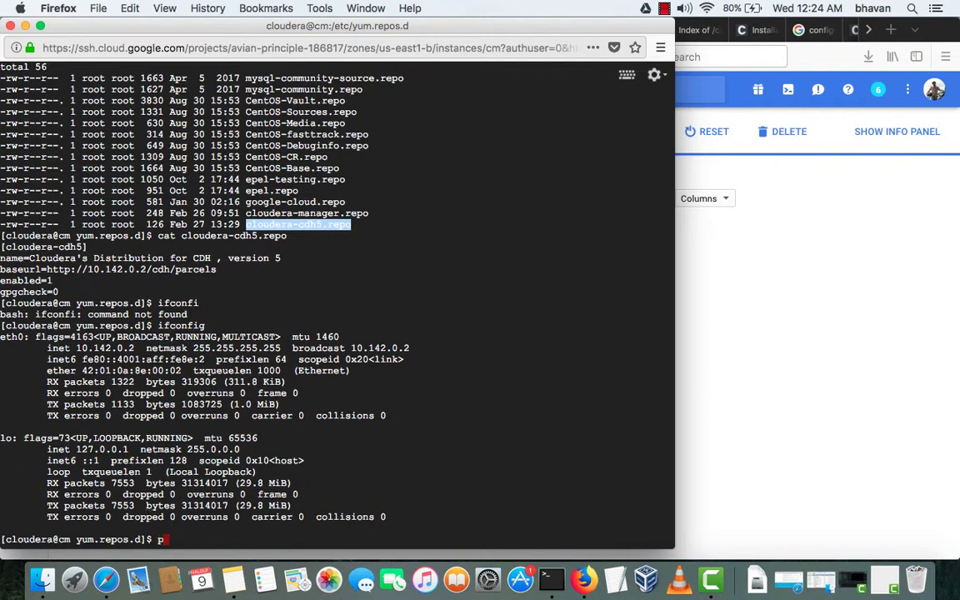
type("pwd")
key("Return")
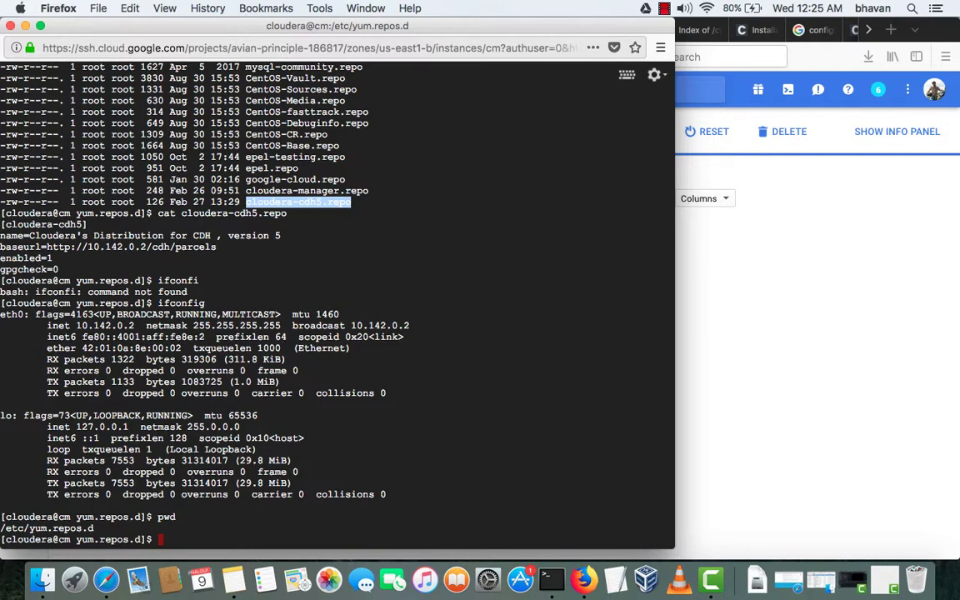
left_click(731, 400)
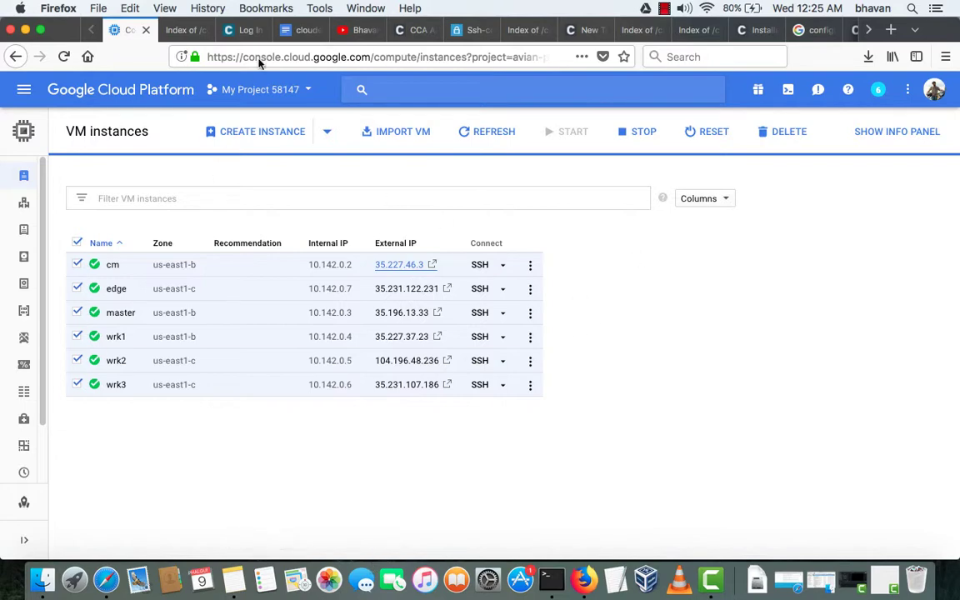
- In the installation notes, highlight the amon through rman create and grant statements
left_click(298, 32)
scroll(317, 283, "down", 2)
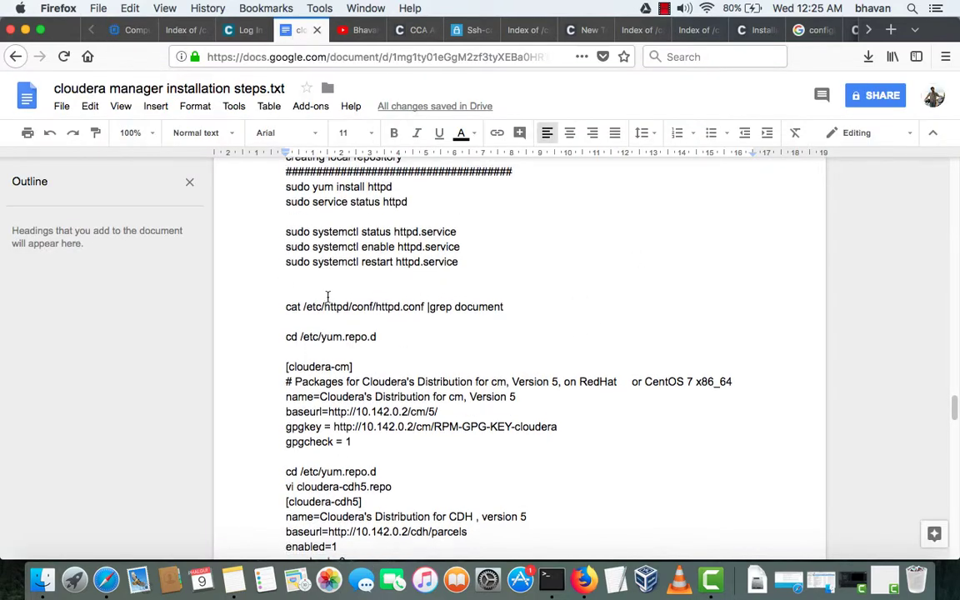
scroll(328, 296, "down", 10)
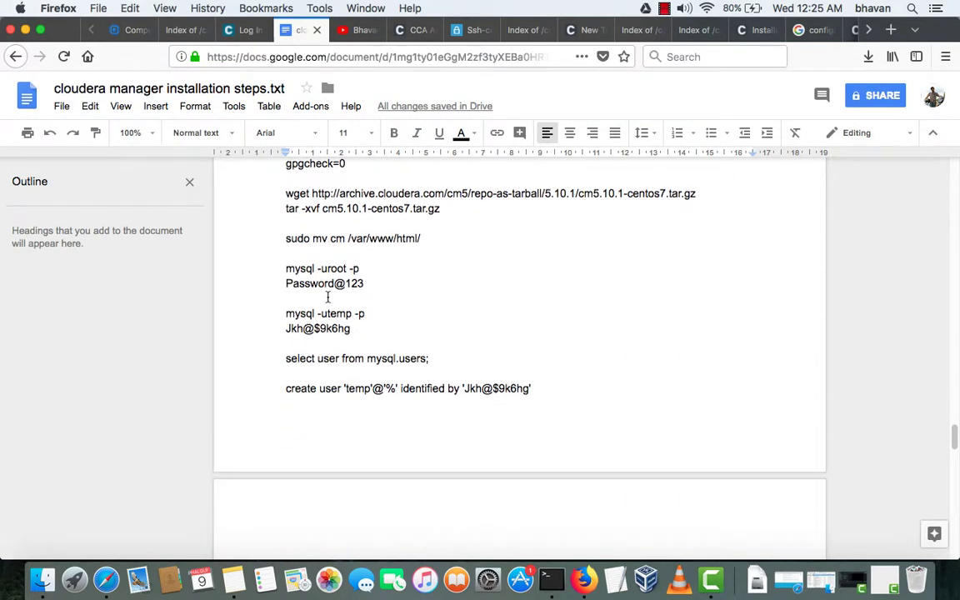
scroll(328, 298, "down", 6)
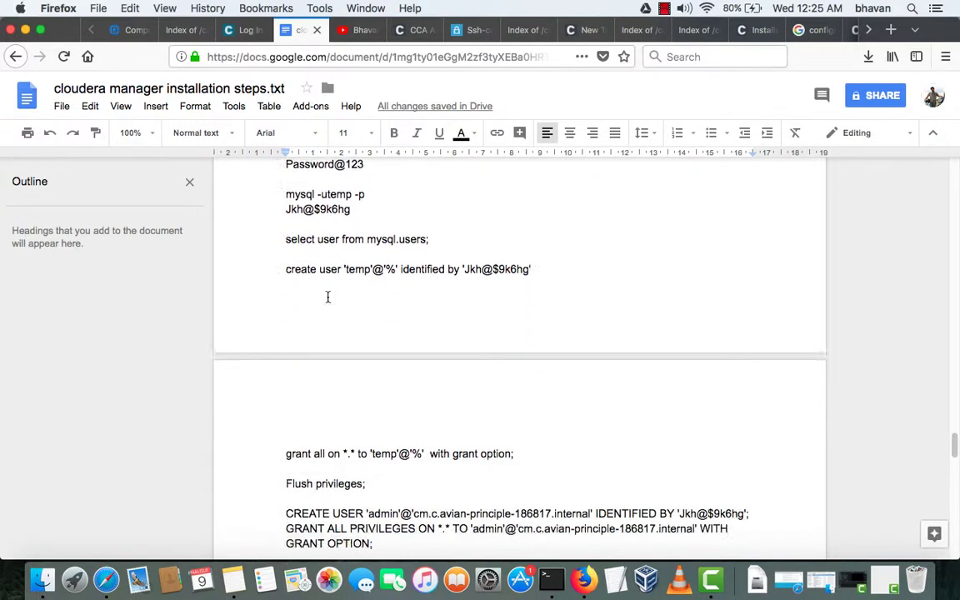
scroll(328, 300, "down", 6)
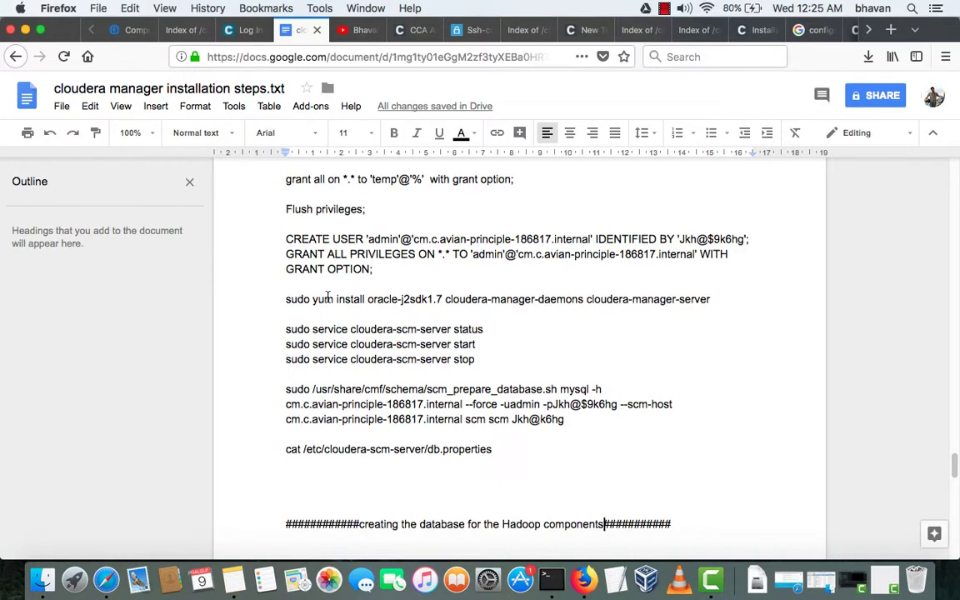
scroll(327, 296, "down", 9)
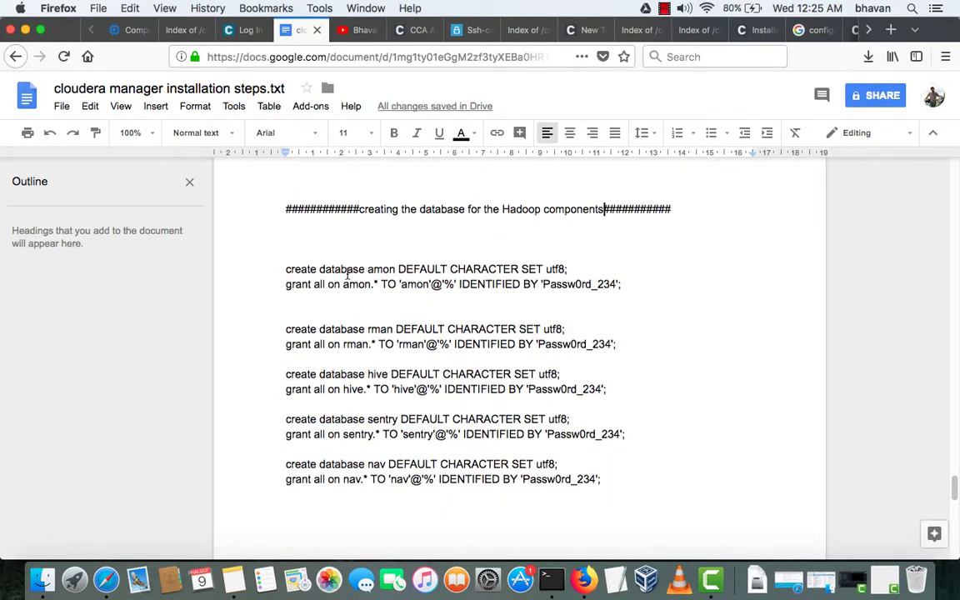
left_click_drag(382, 270, 397, 269)
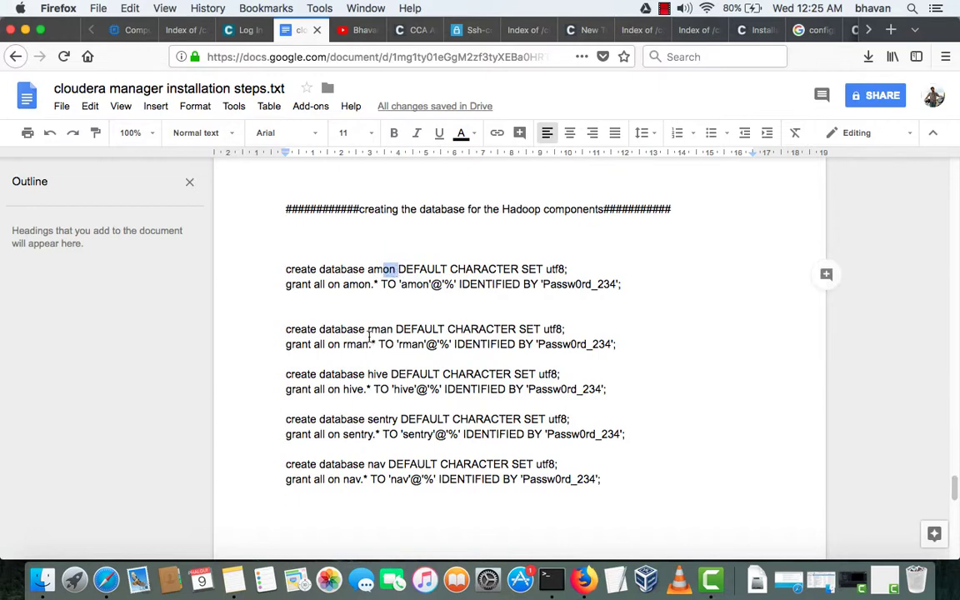
left_click_drag(368, 330, 395, 331)
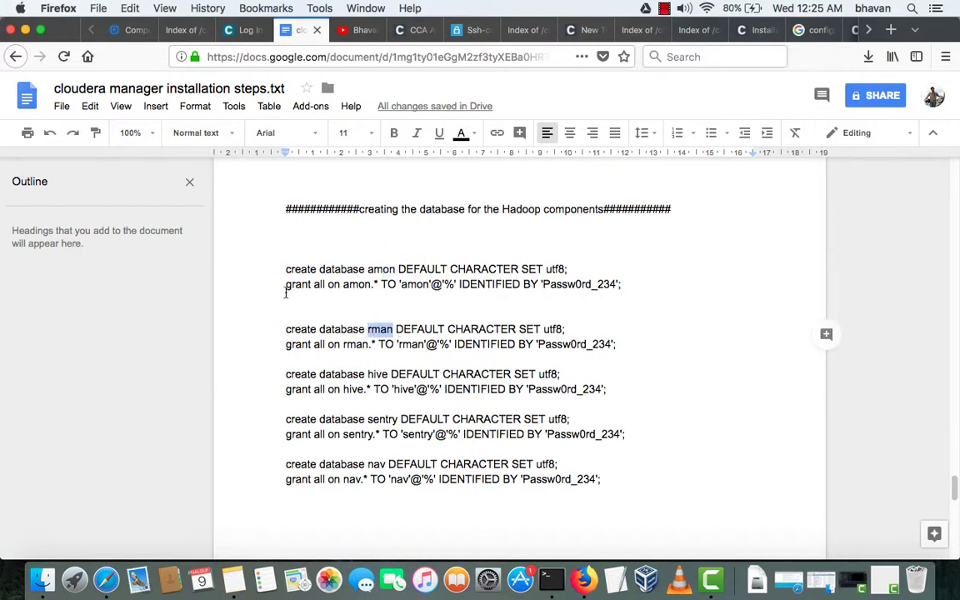
left_click_drag(285, 269, 325, 345)
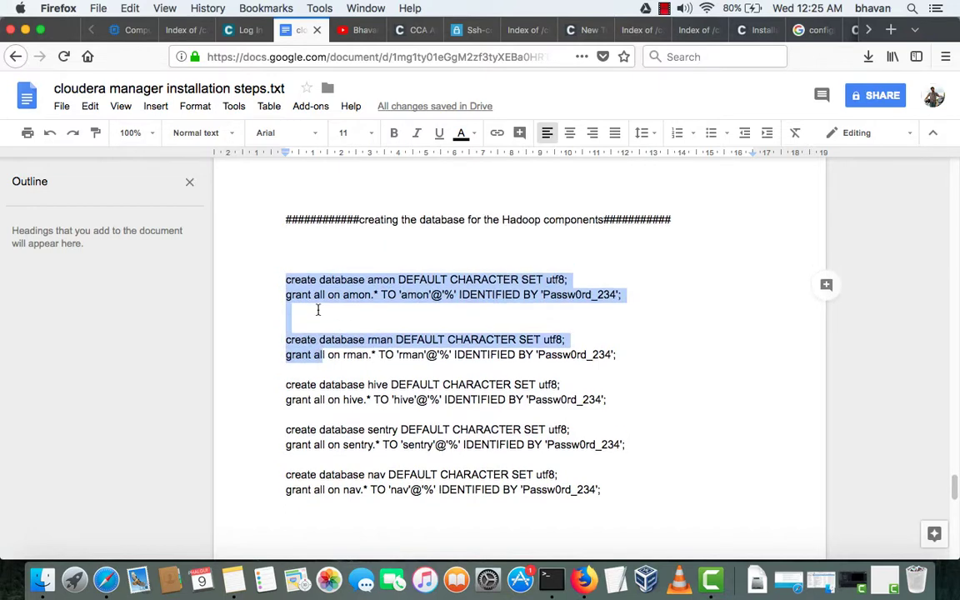
- Highlight both sentry database statements in the notes
scroll(320, 312, "down", 5)
left_click_drag(319, 183, 412, 185)
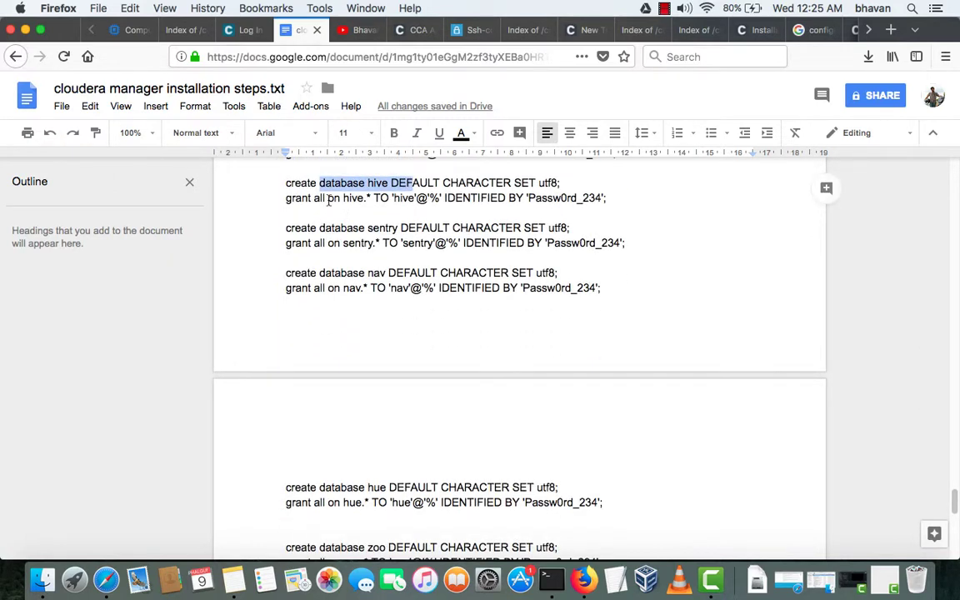
left_click_drag(314, 227, 381, 233)
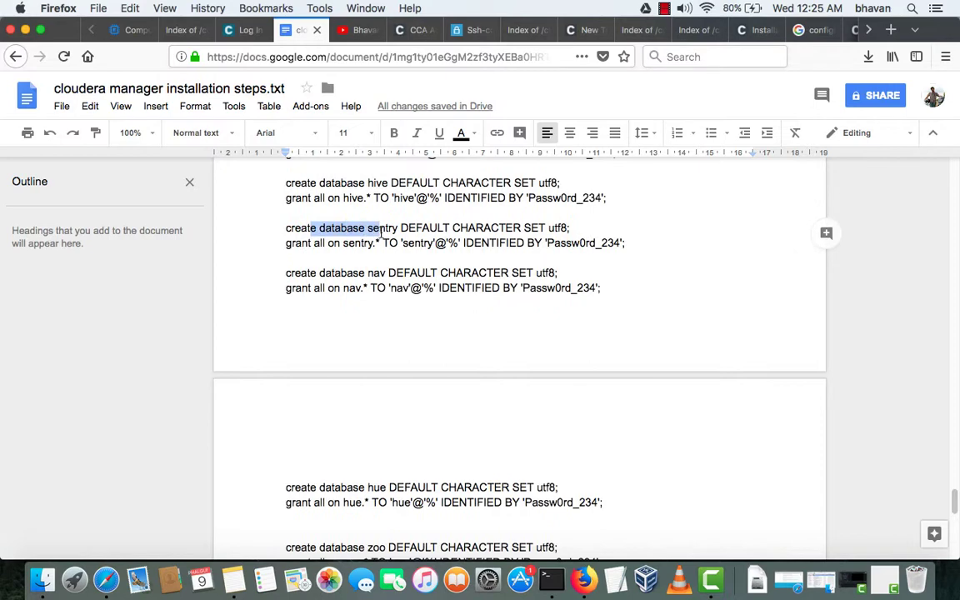
left_click_drag(287, 231, 314, 276)
scroll(336, 254, "down", 1)
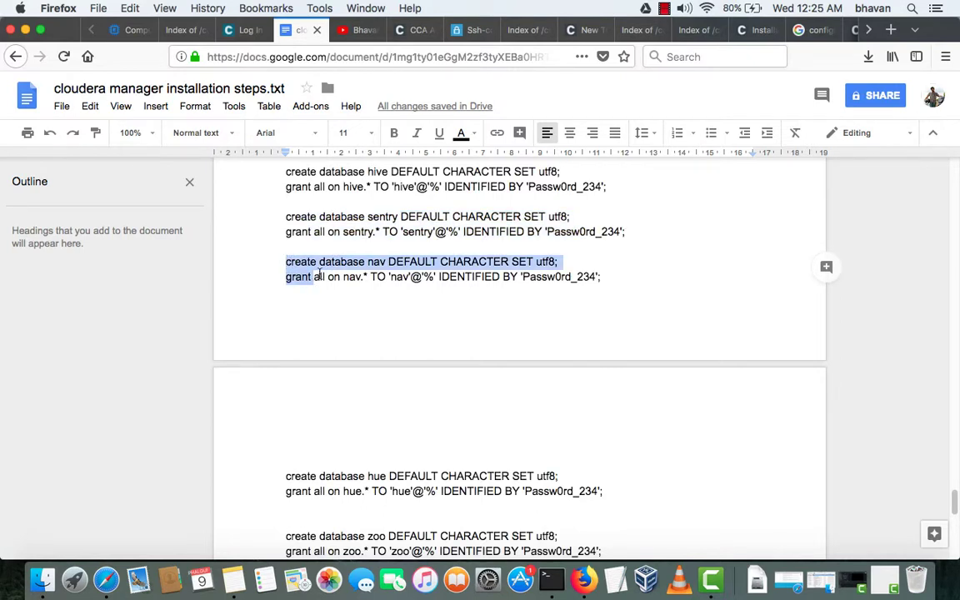
scroll(319, 272, "down", 3)
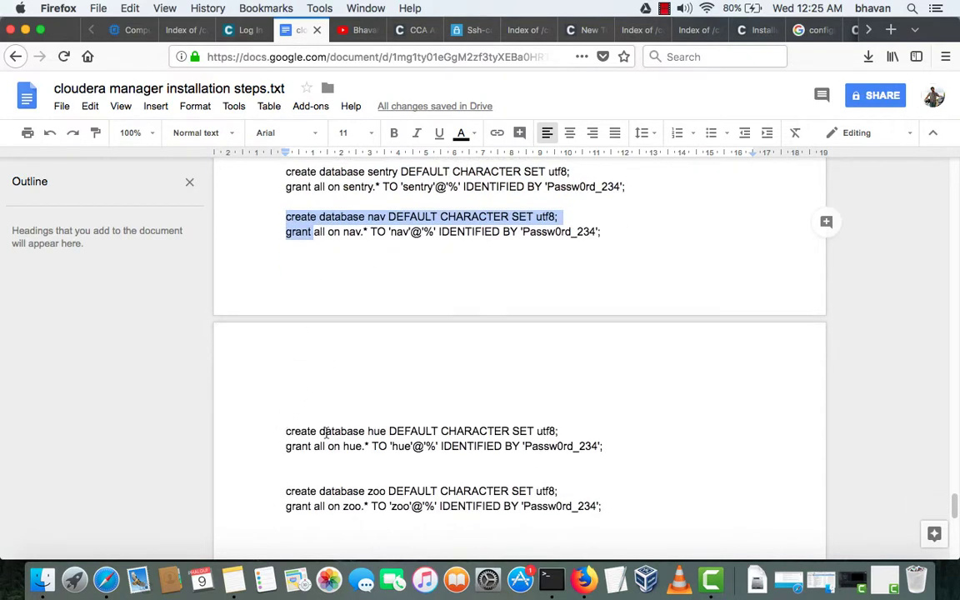
- Review the hue line and the zoo create (utf8) and grant statements
left_click_drag(386, 431, 353, 430)
scroll(350, 411, "down", 1)
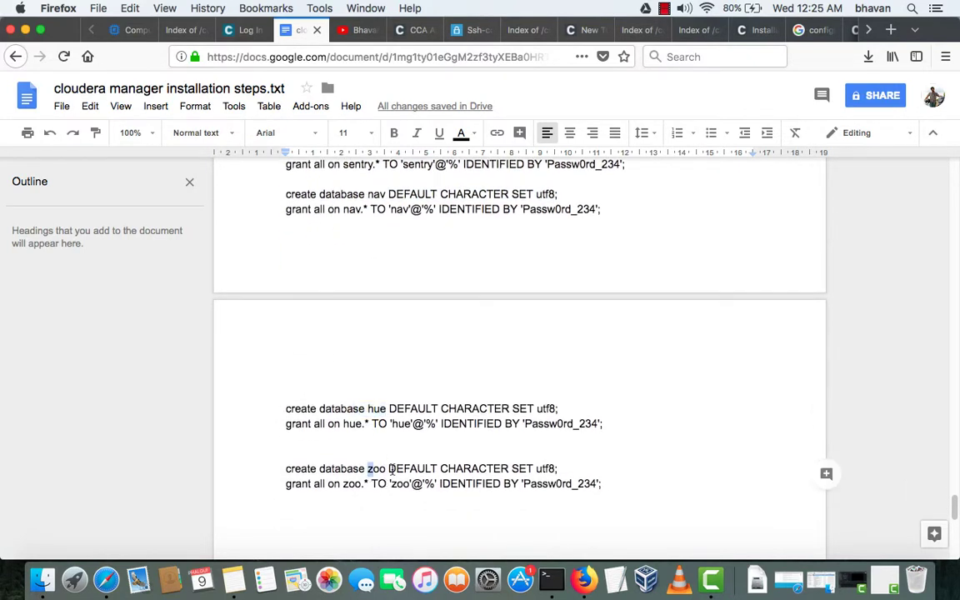
double_click(377, 469)
left_click_drag(306, 468, 317, 469)
left_click(378, 468)
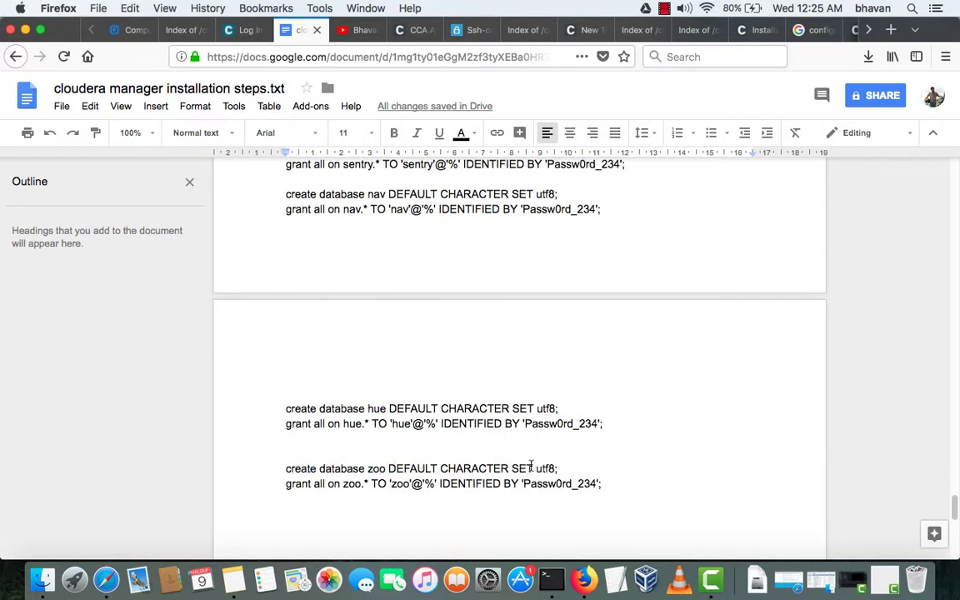
left_click_drag(537, 468, 561, 469)
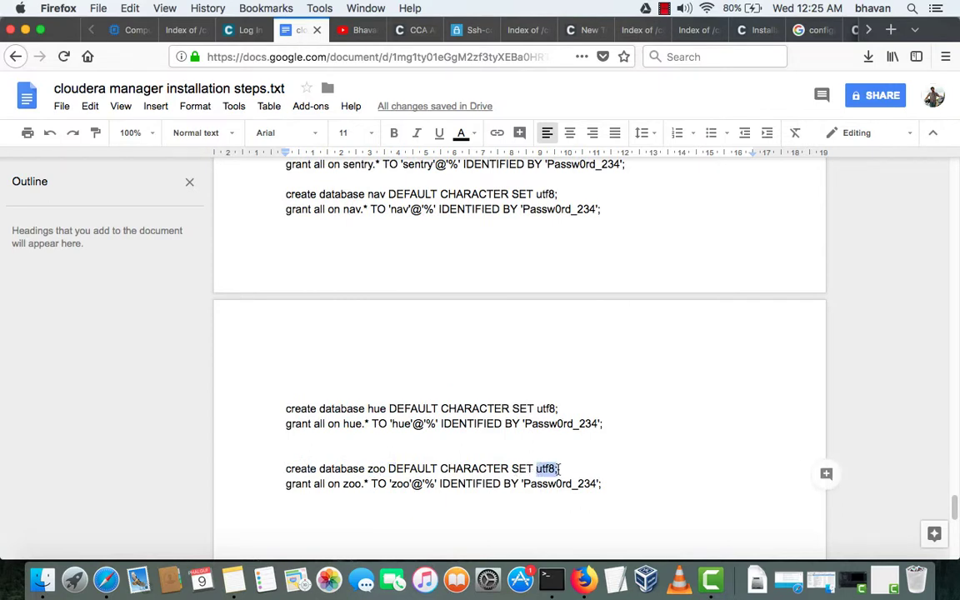
left_click_drag(288, 484, 372, 490)
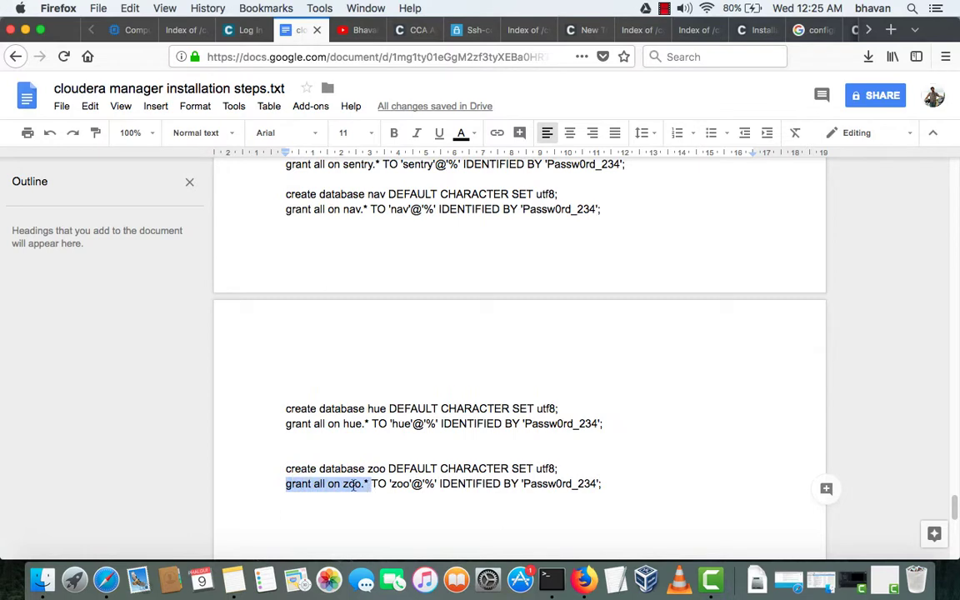
double_click(406, 483)
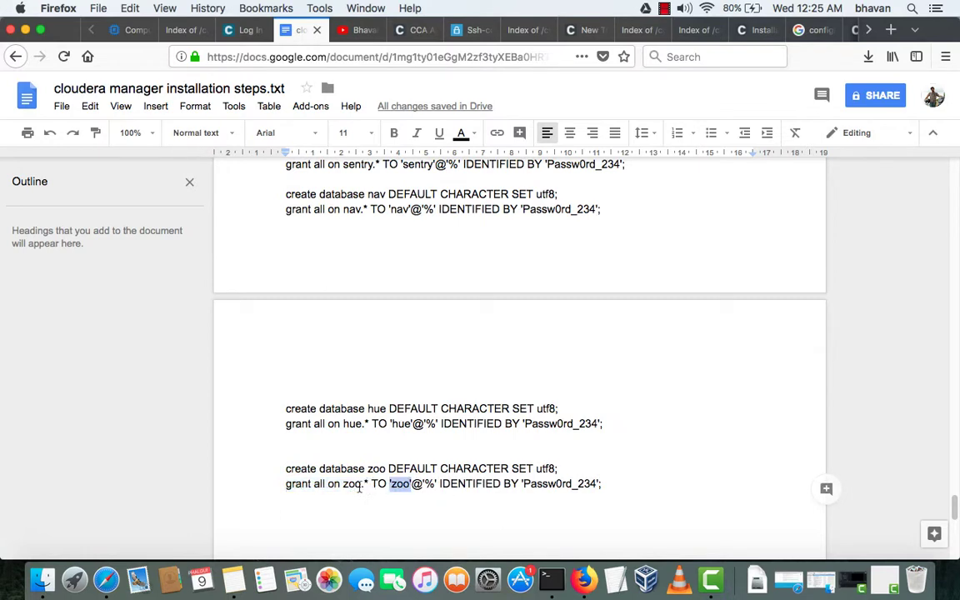
left_click_drag(341, 484, 368, 484)
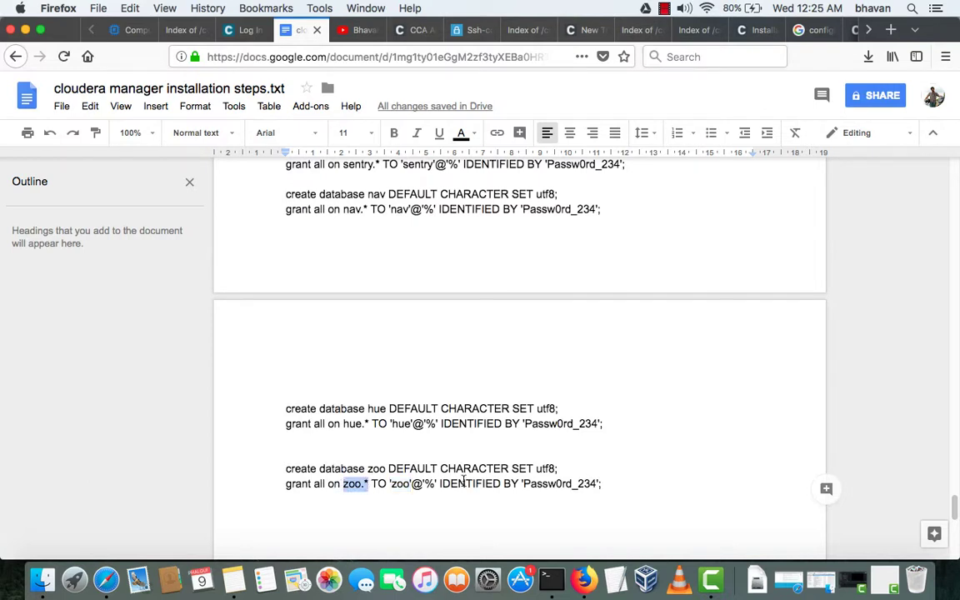
- Check the zoo user's password in the grant line, then return to the SSH terminal
scroll(544, 475, "down", 1)
left_click_drag(524, 461, 615, 461)
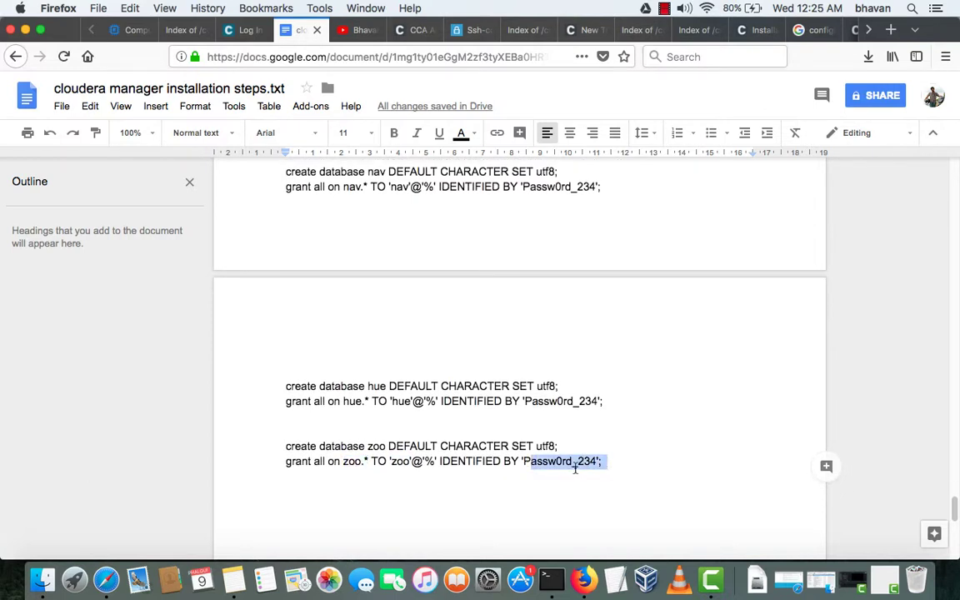
left_click(364, 462)
left_click_drag(363, 462, 410, 461)
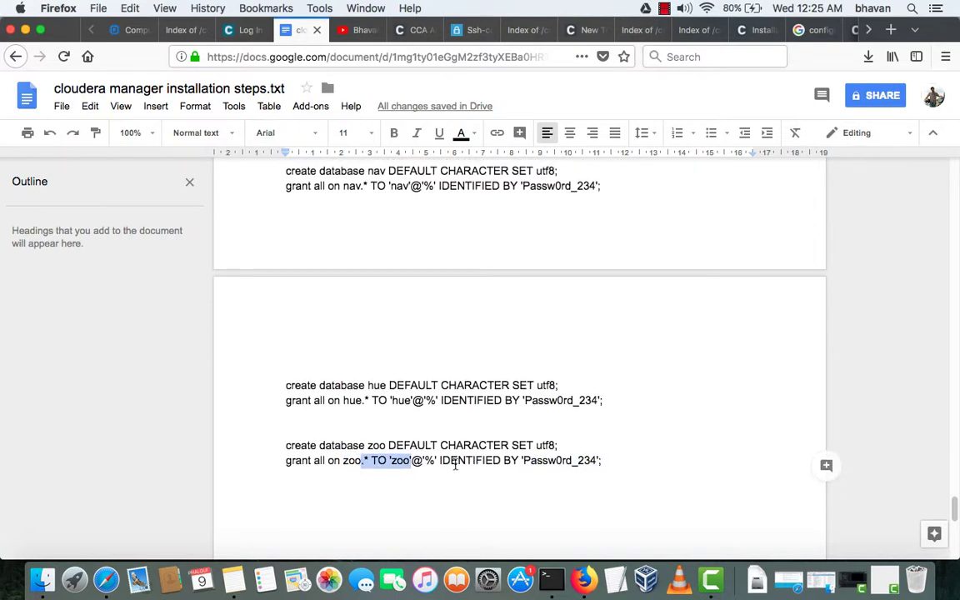
scroll(455, 465, "up", 1)
key("super+alt+2")
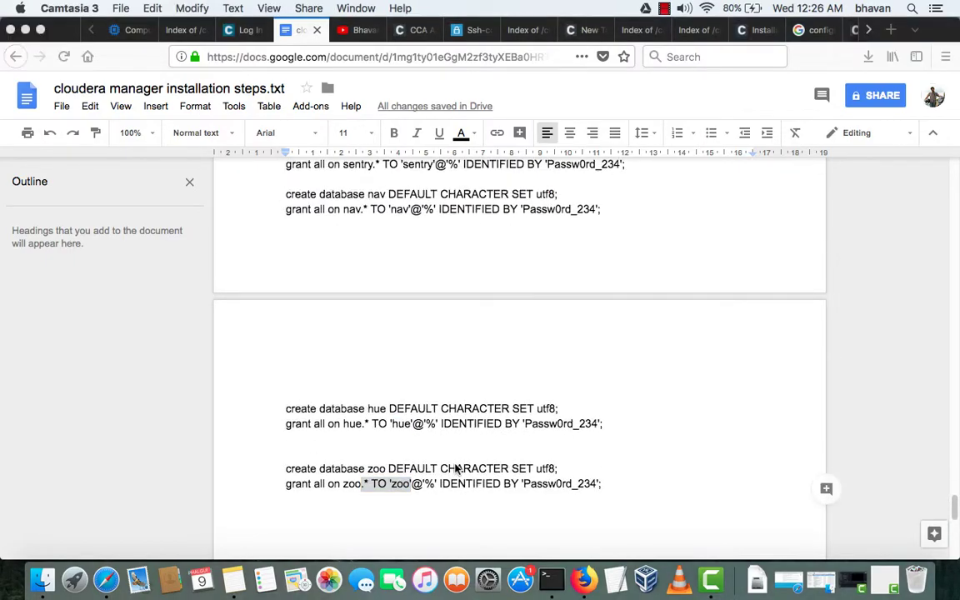
key("ctrl+Up")
- Log into MySQL as root with mysql -uroot -p and the root password
left_click(305, 312)
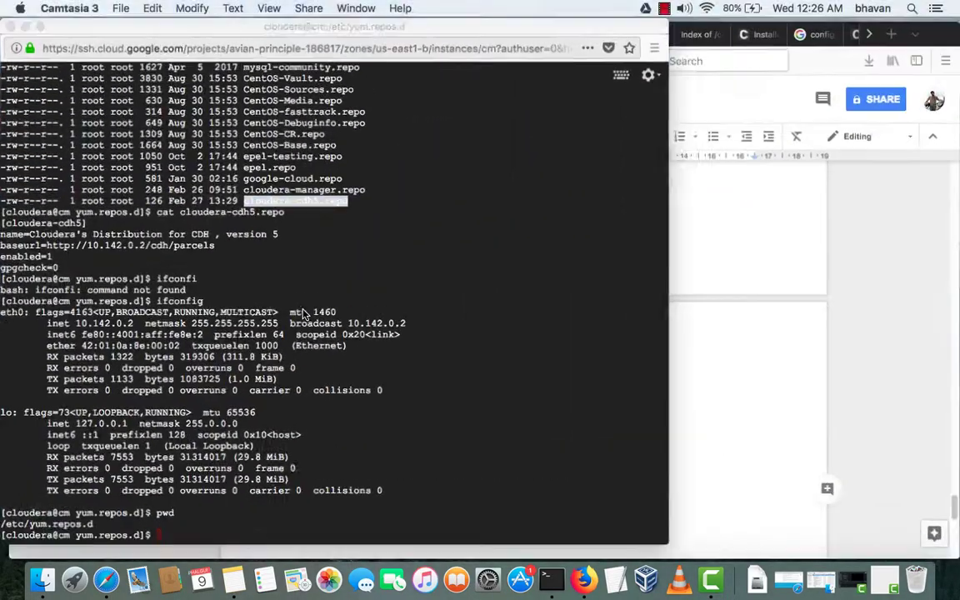
type("mysql")
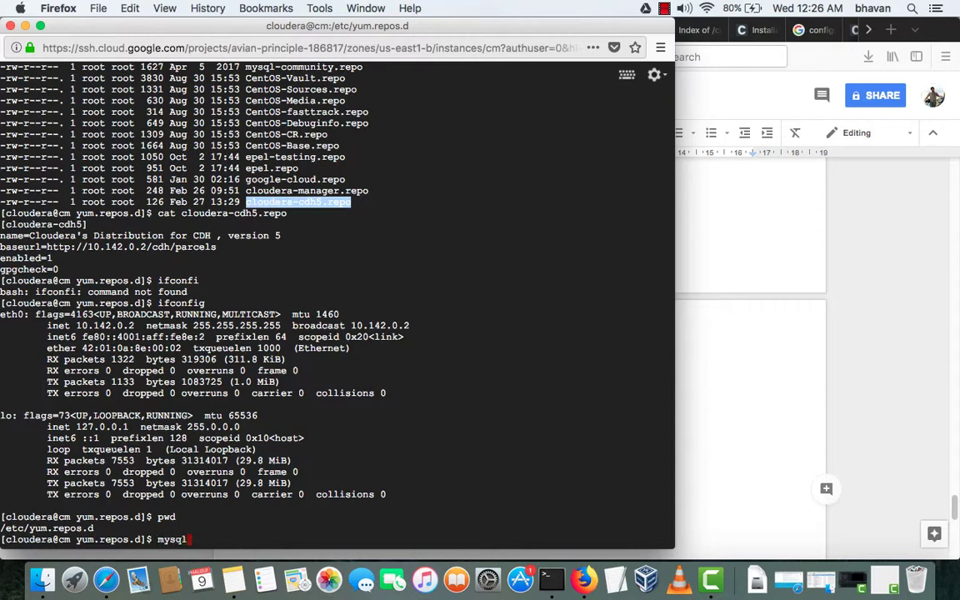
type(" -uroot -p")
key("Return")
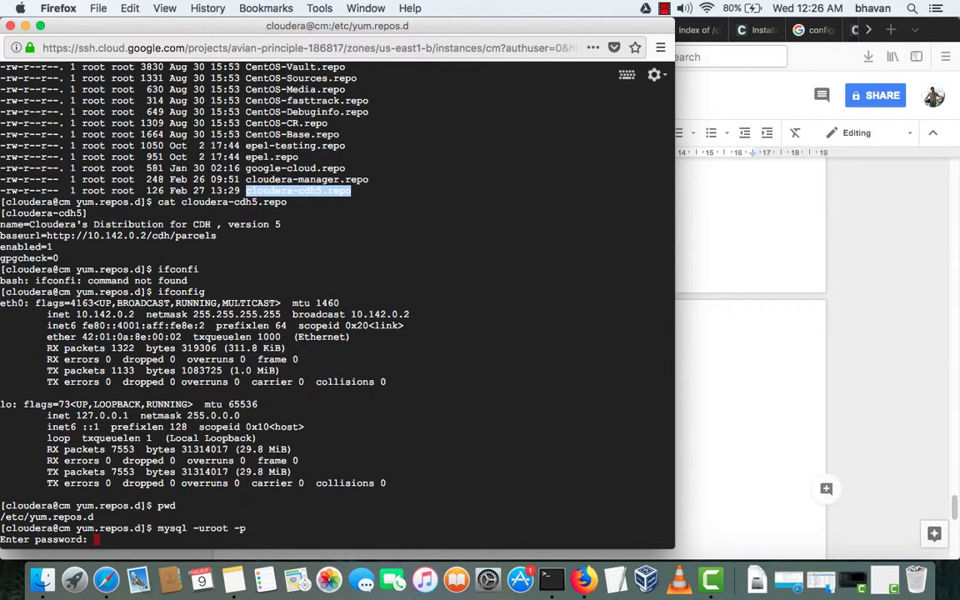
key("Return")
- Run 'show databases;', select the listed names from hive down, and return to the notes
type("show ")
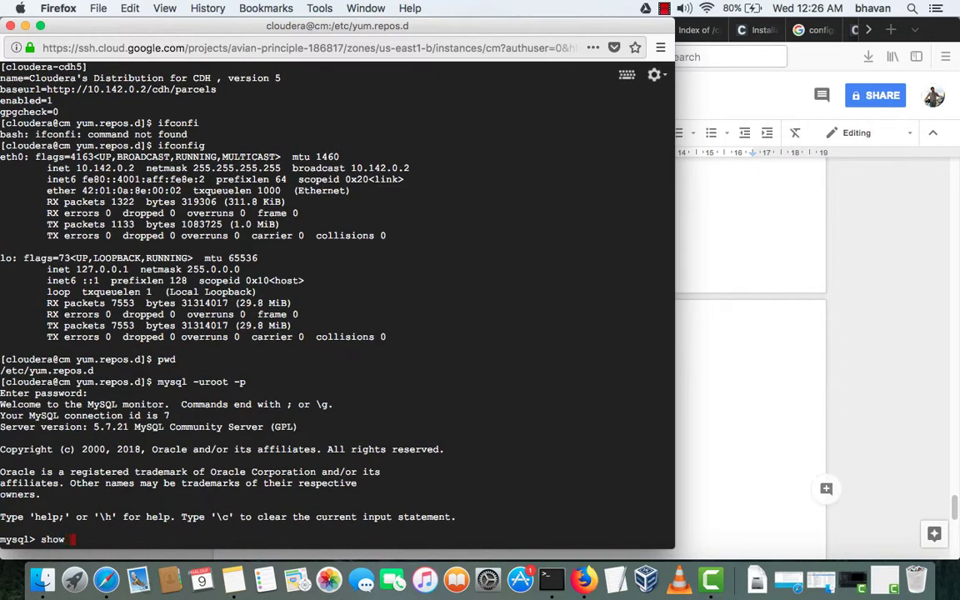
type("databases;")
key("Return")
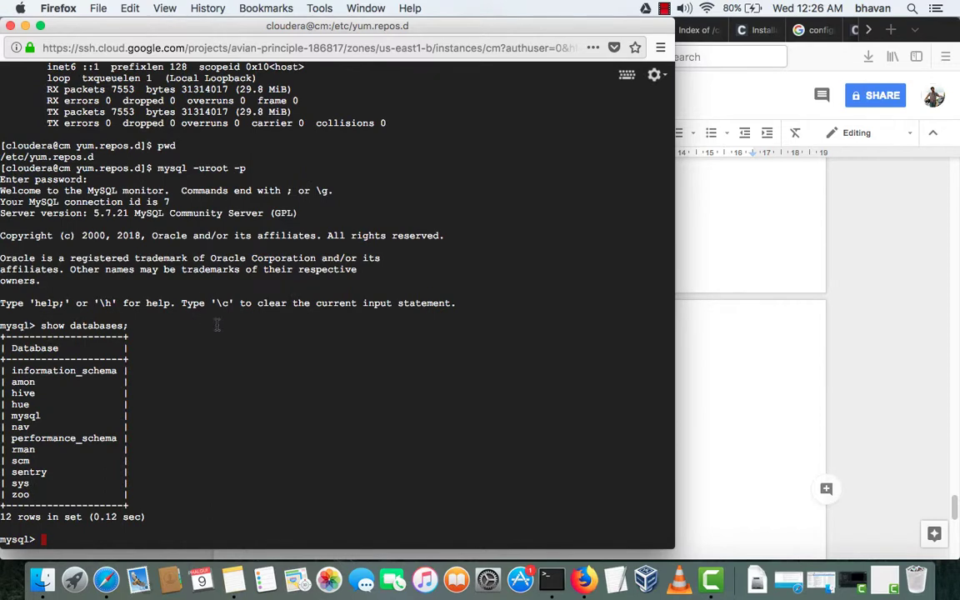
left_click_drag(24, 393, 600, 402)
left_click(751, 370)
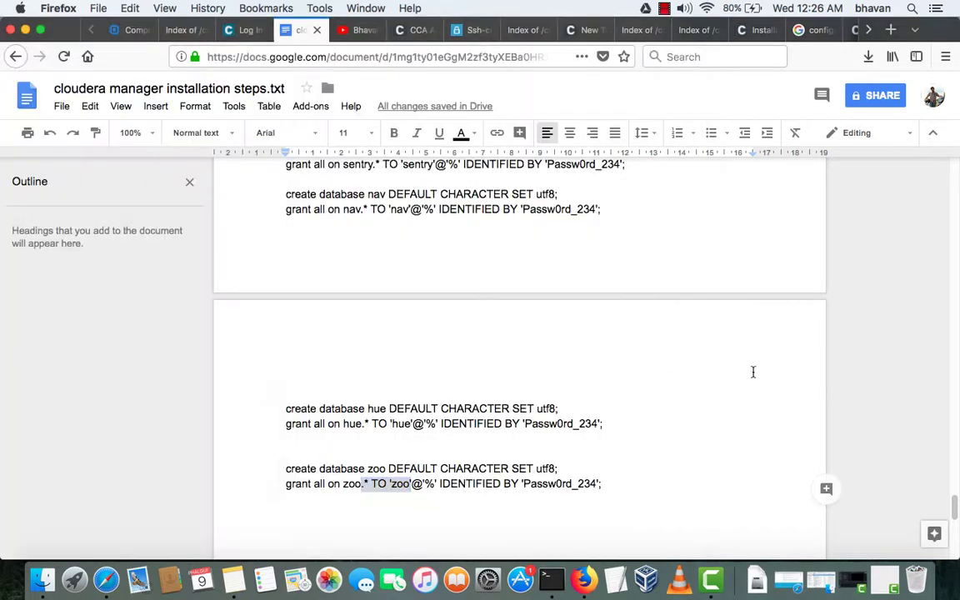
- Check the hue create line's utf8 charset and the grant's database, user and password
left_click_drag(315, 407, 534, 422)
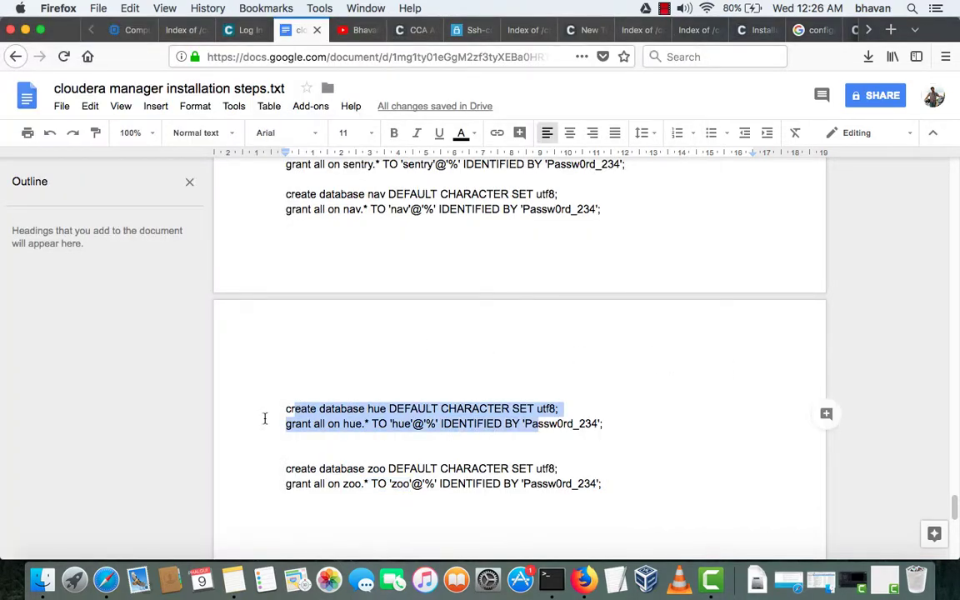
left_click(281, 414)
left_click_drag(281, 409, 435, 403)
left_click(435, 408)
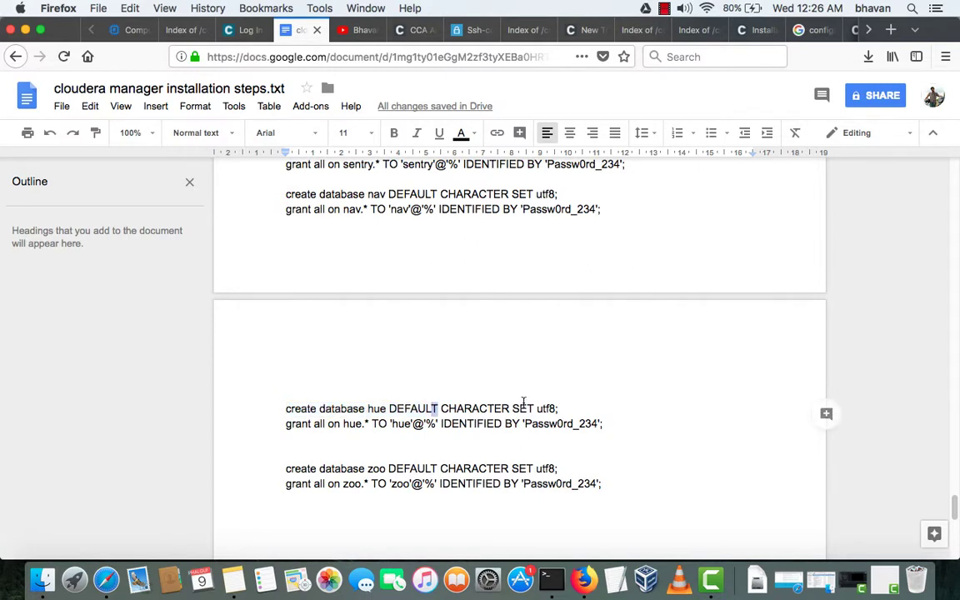
left_click(546, 407)
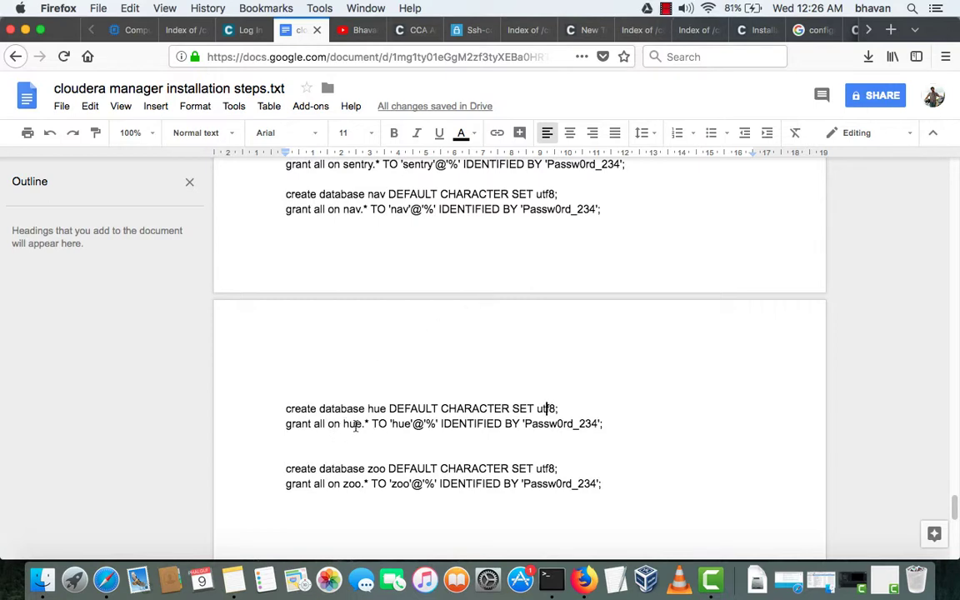
double_click(355, 424)
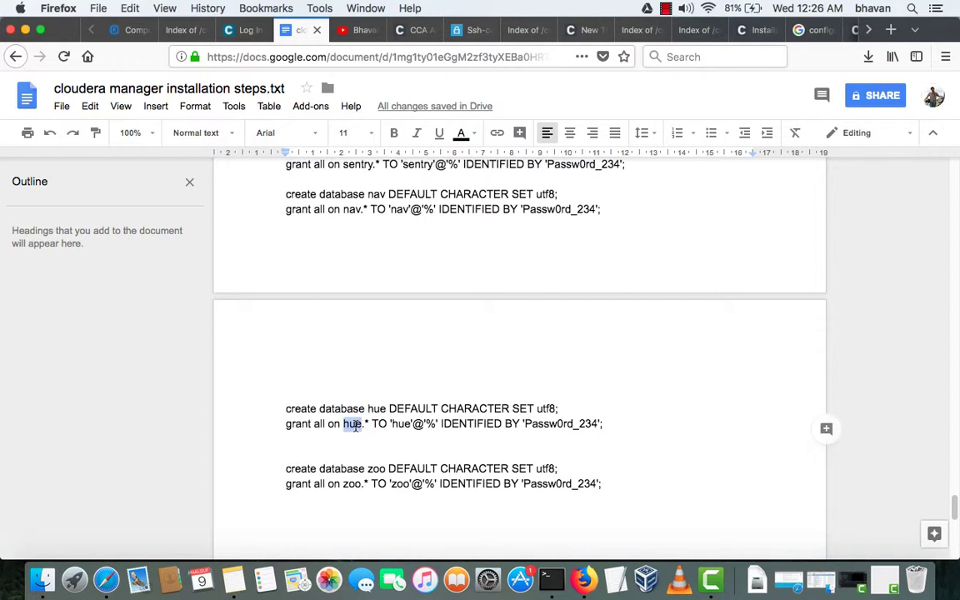
double_click(401, 424)
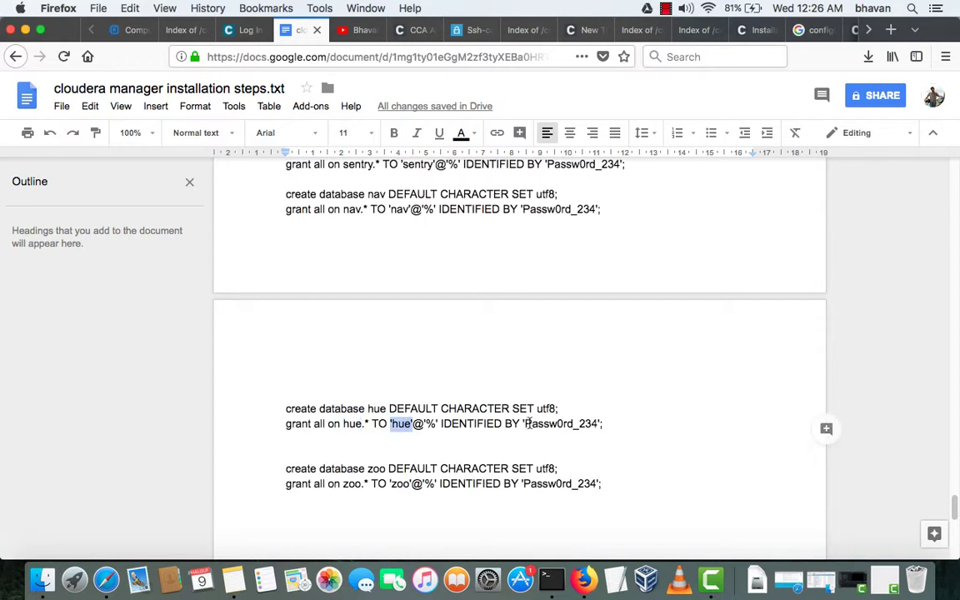
left_click_drag(526, 423, 639, 425)
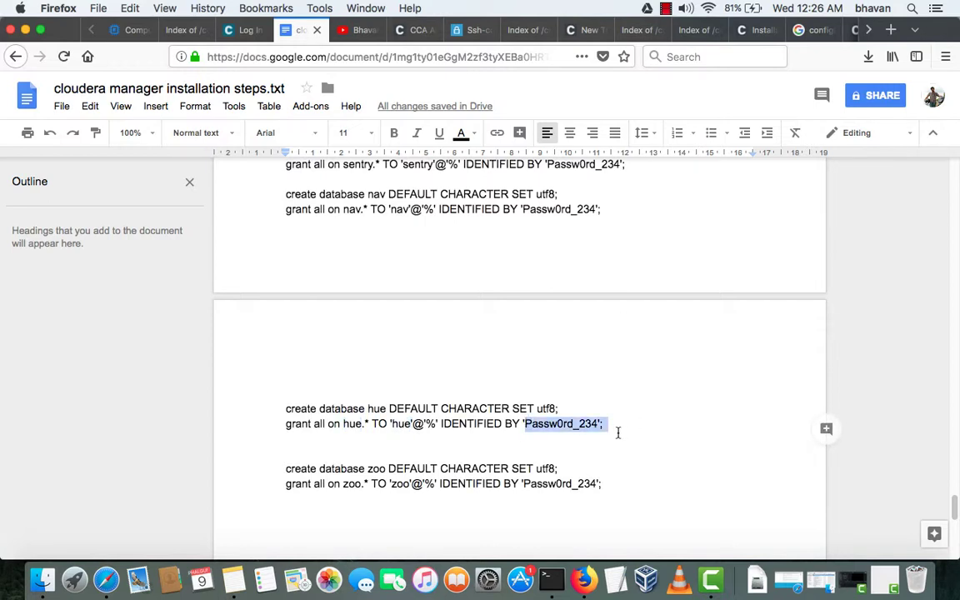
- Clear the terminal selection, return to the notes, then show the Google Cloud VM instances
key("super+alt+2")
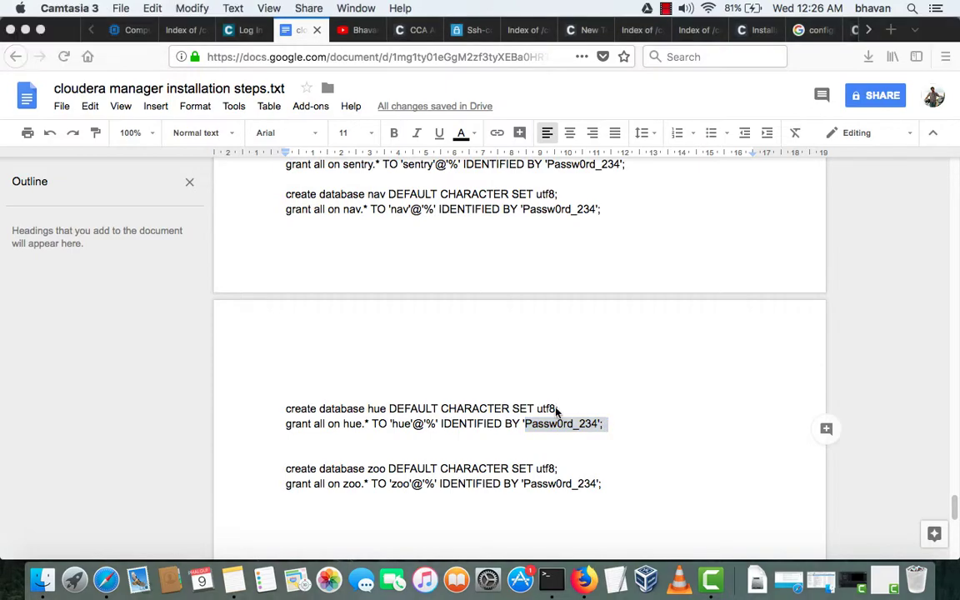
key("ctrl+Up")
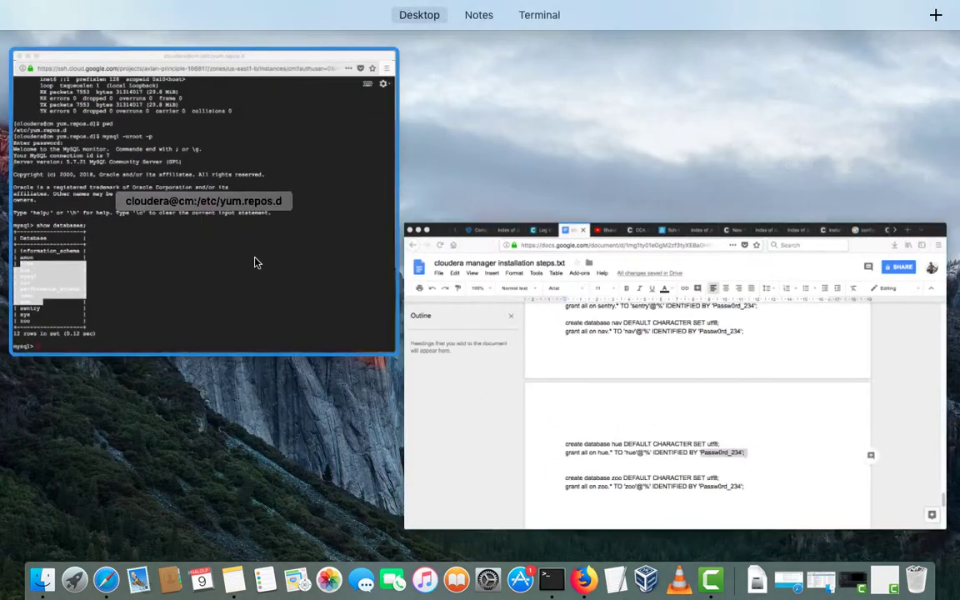
left_click(258, 261)
left_click(270, 347)
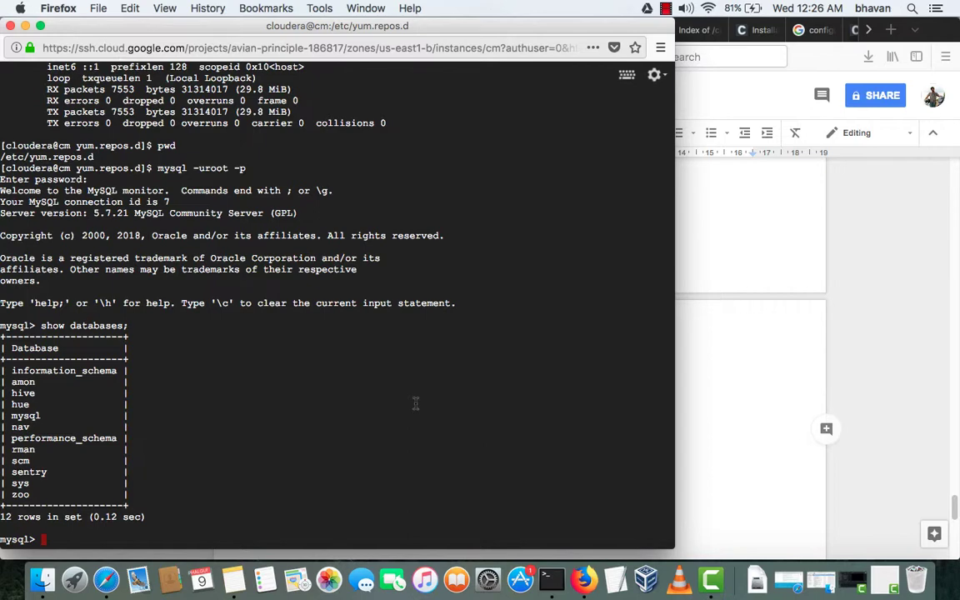
left_click(735, 278)
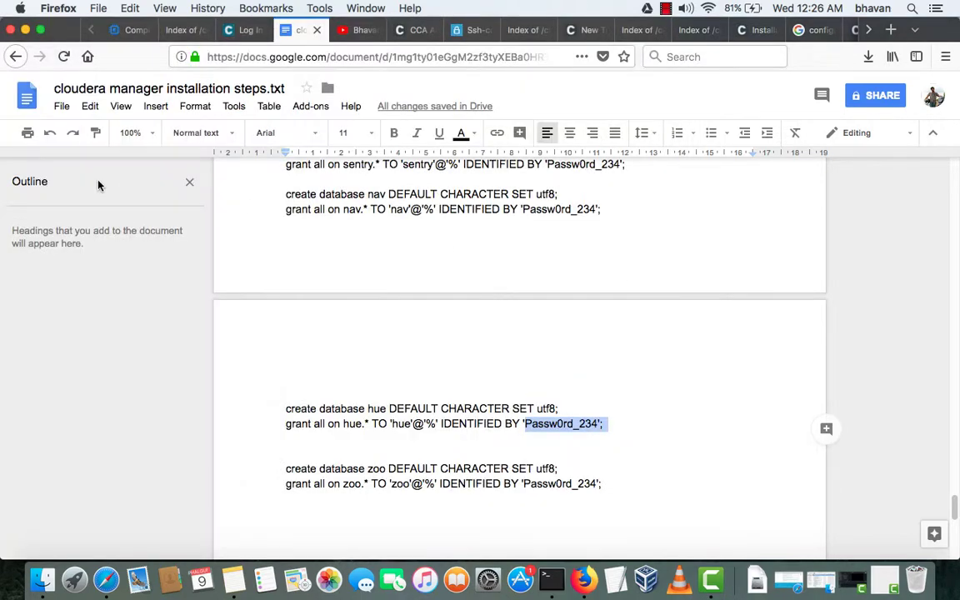
left_click(125, 31)
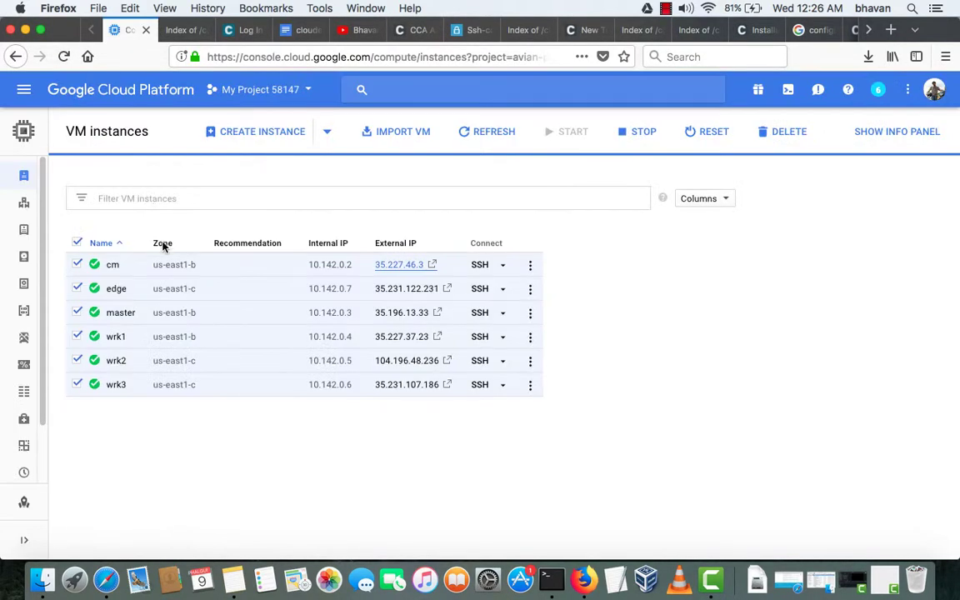
- Uncheck the cm instance and load Cloudera Manager at 35.227.46.3:7180 without the login path
left_click(77, 264)
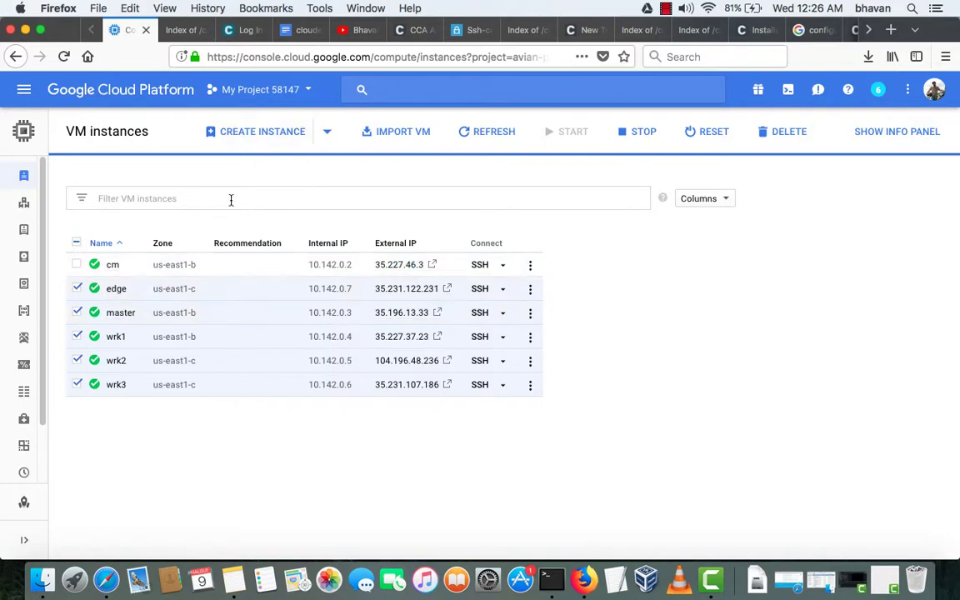
left_click(242, 30)
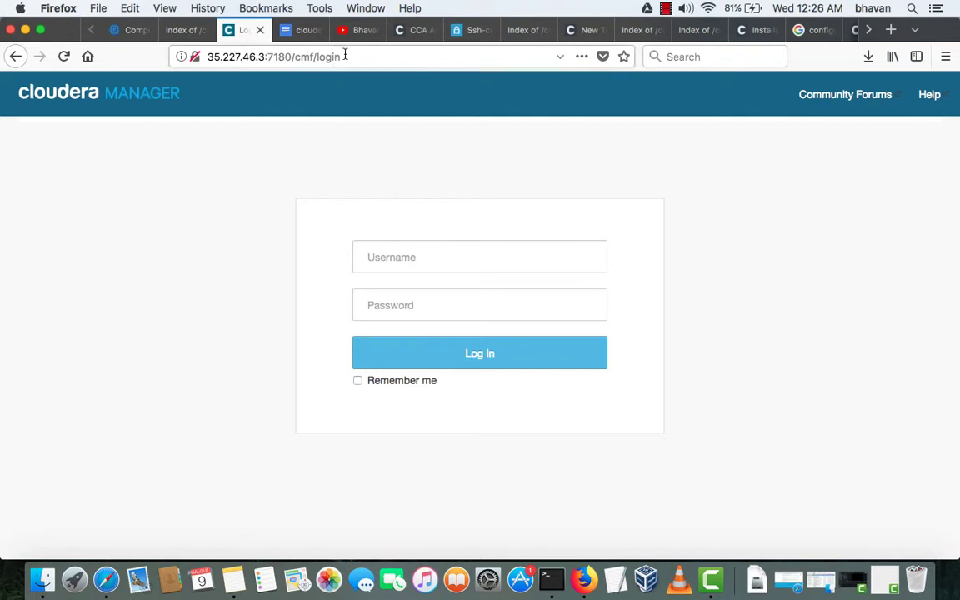
left_click_drag(294, 55, 418, 51)
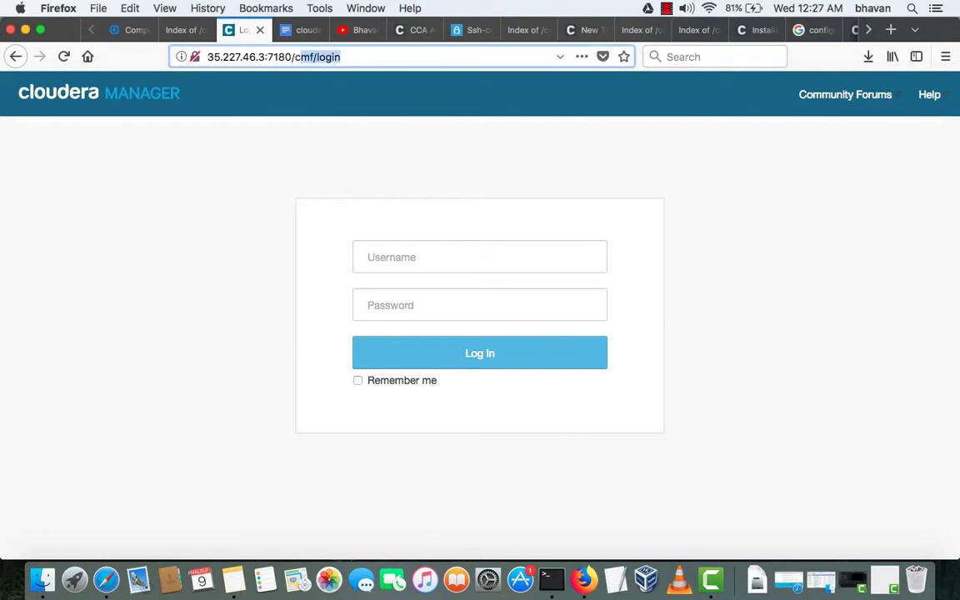
key("BackSpace")
key("BackSpace")
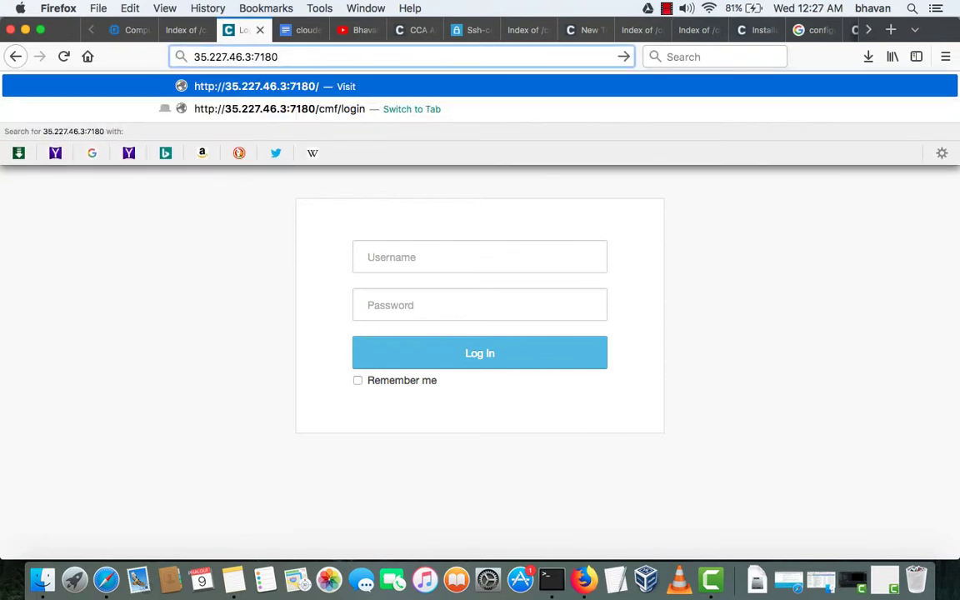
left_click_drag(194, 56, 233, 57)
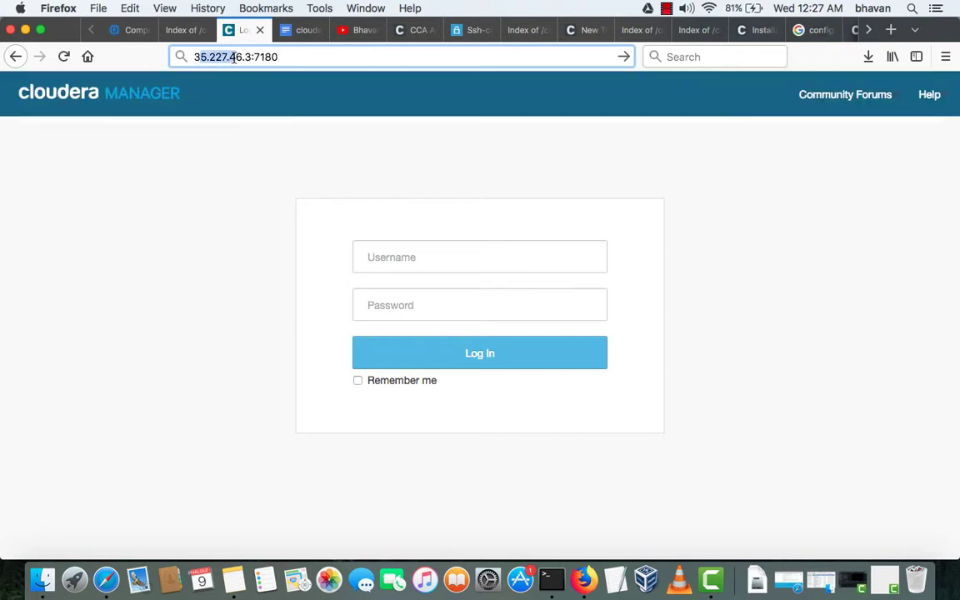
left_click(295, 55)
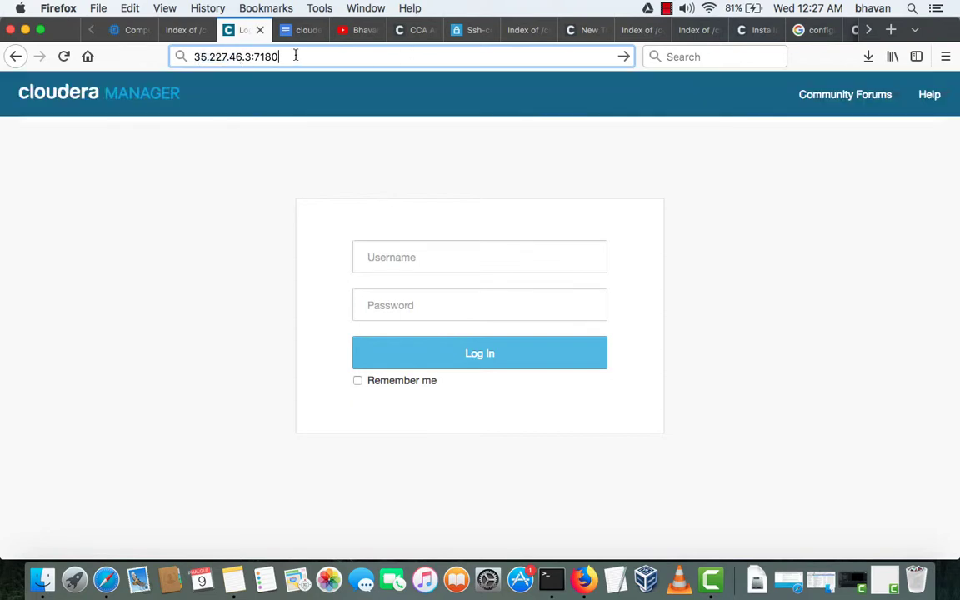
key("Return")
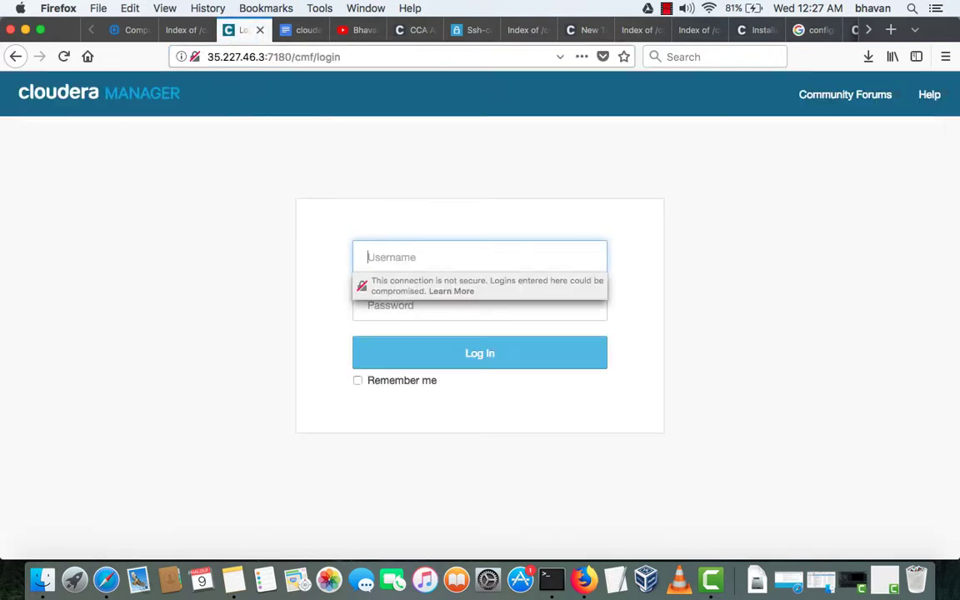
- Sign in with username admin and the account password
type("admin")
key("Tab")
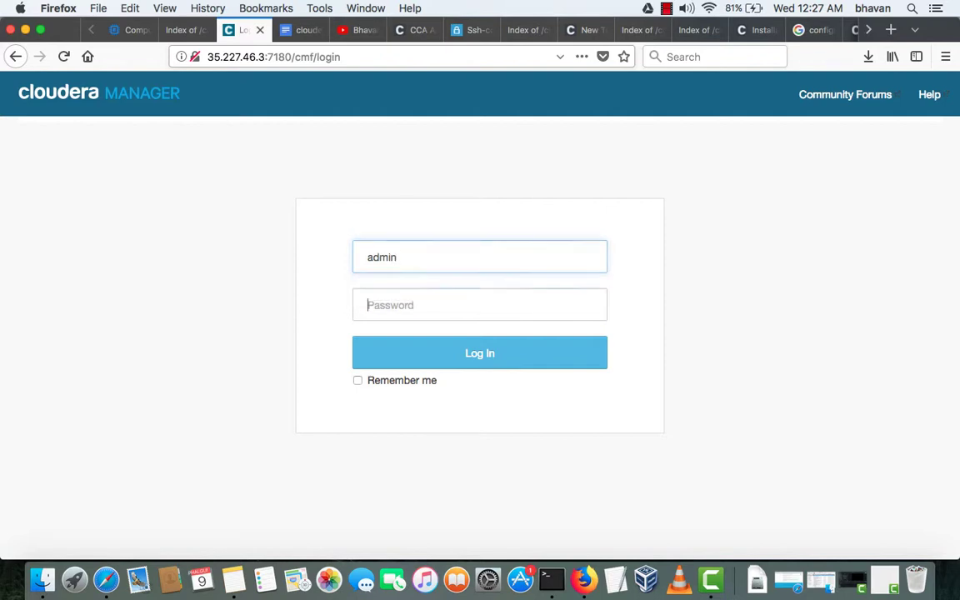
type("a")
key("Return")
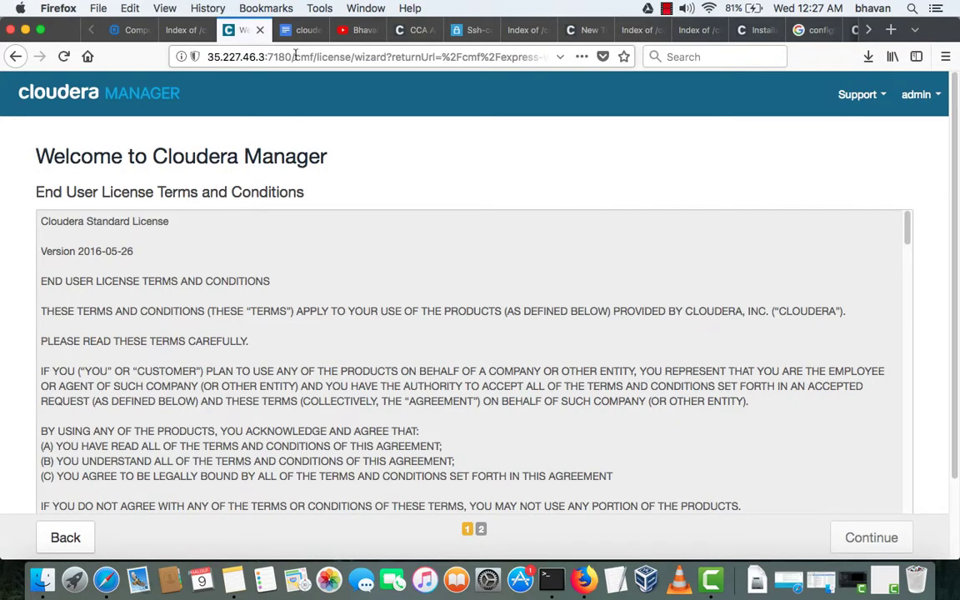
- Accept the End User License Terms and continue
scroll(283, 221, "down", 10)
scroll(277, 298, "down", 15)
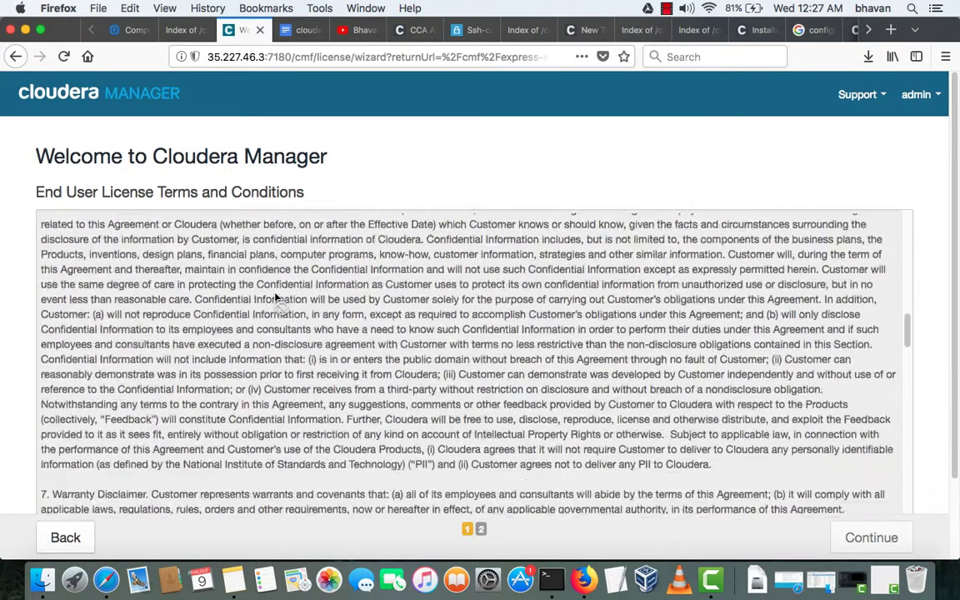
scroll(525, 174, "down", 3)
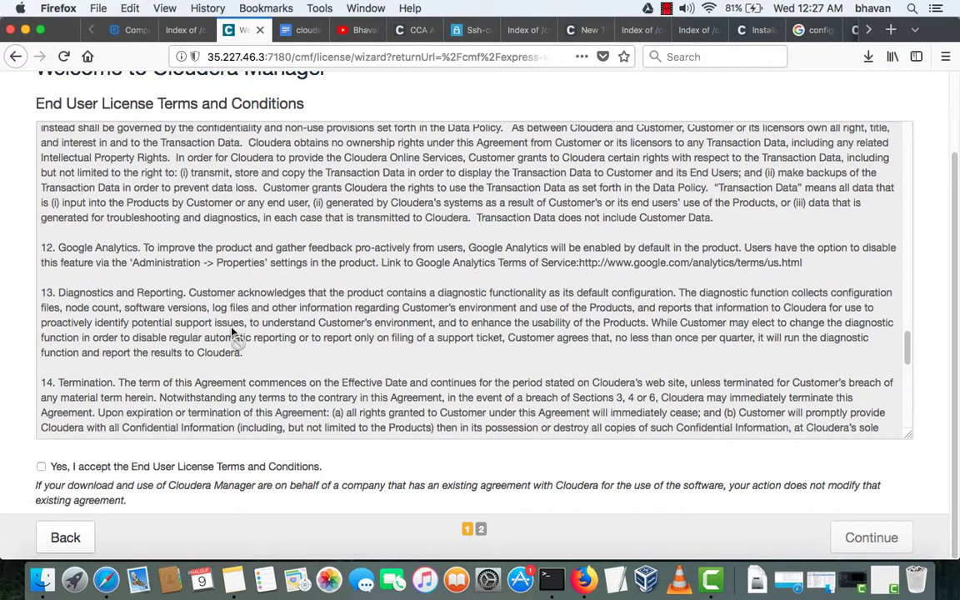
left_click(160, 469)
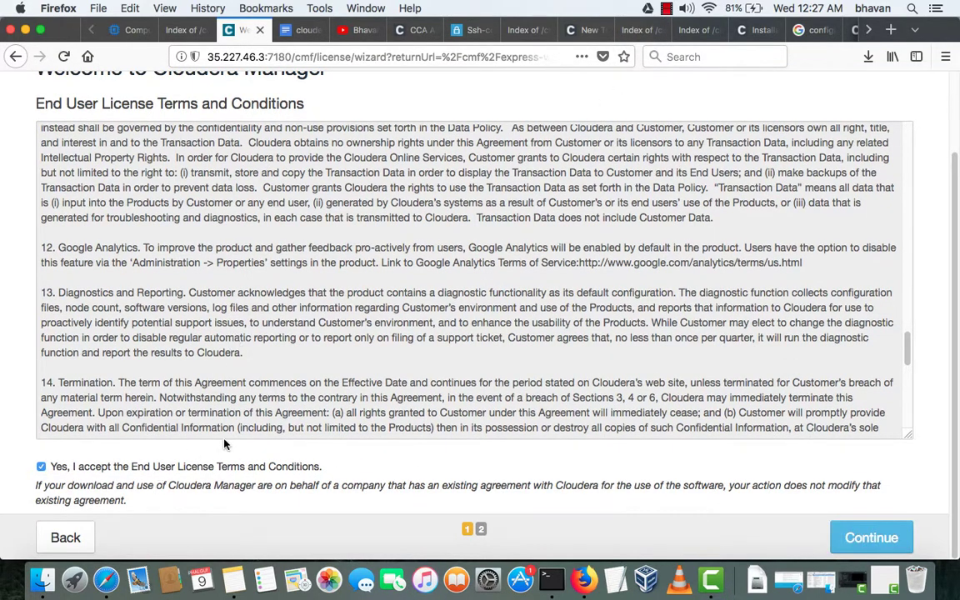
left_click(879, 542)
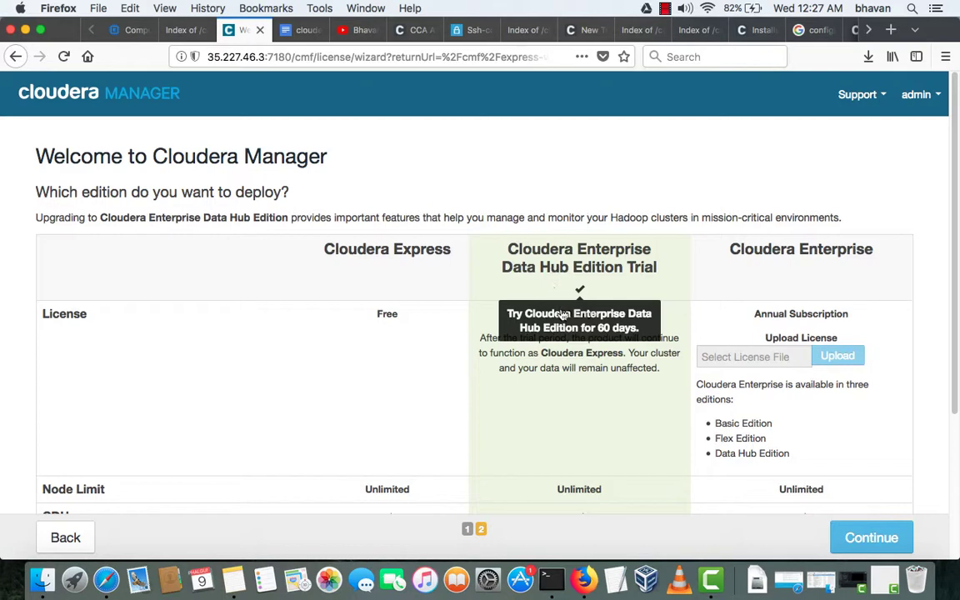
- Review the edition and services overview, then continue to the Specify hosts page
scroll(590, 374, "down", 5)
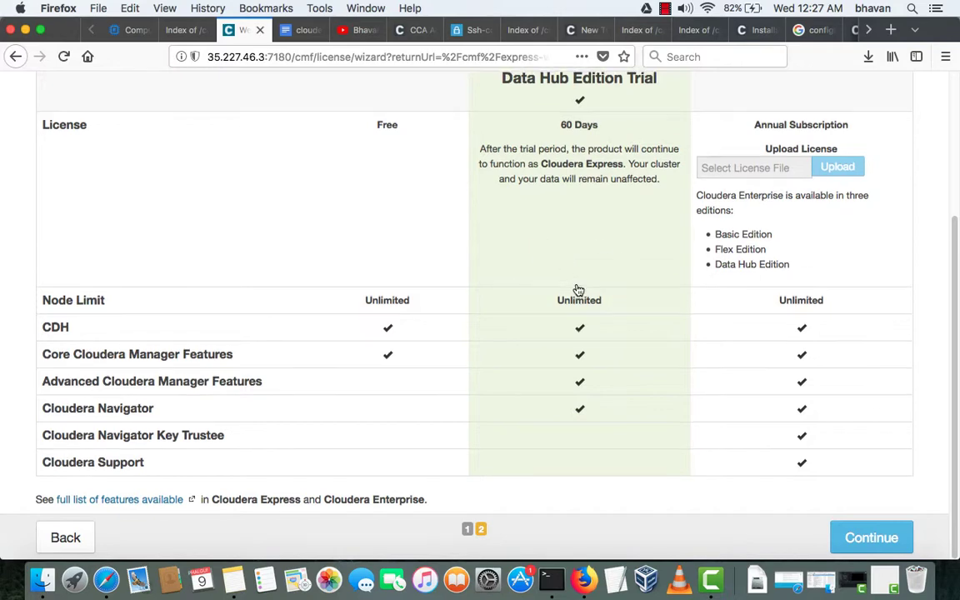
scroll(574, 289, "up", 1)
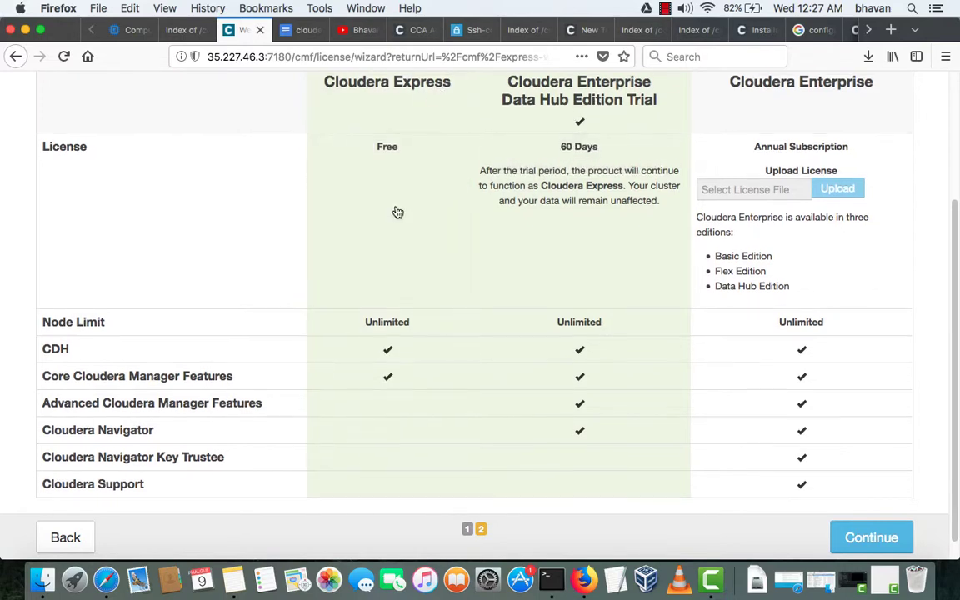
scroll(396, 233, "down", 1)
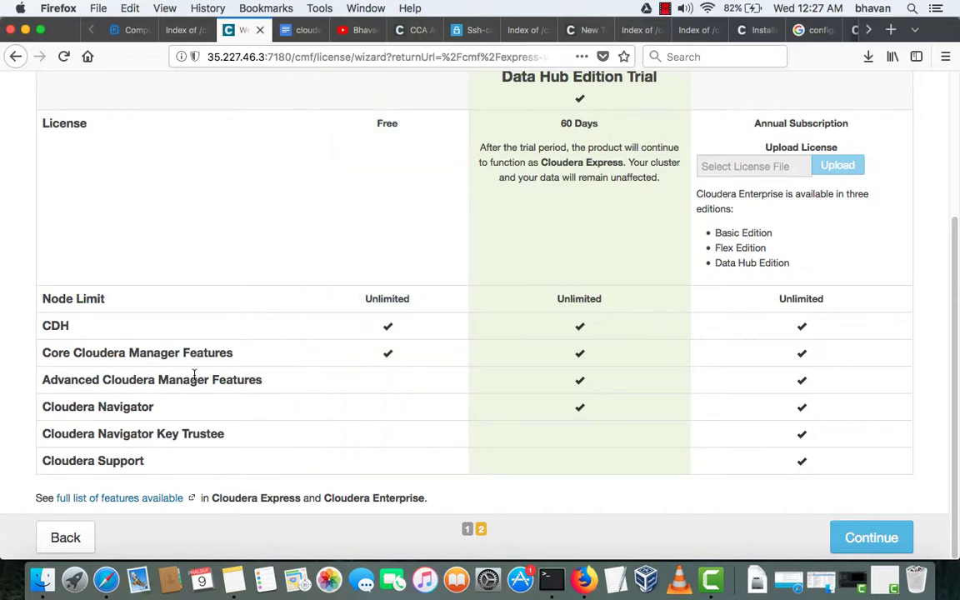
left_click(875, 540)
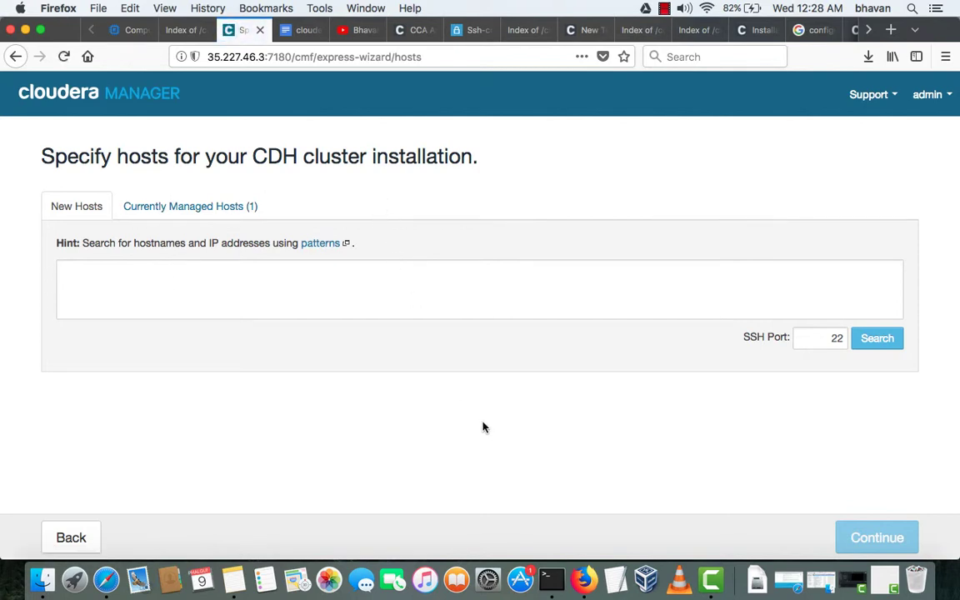
left_click(236, 581)
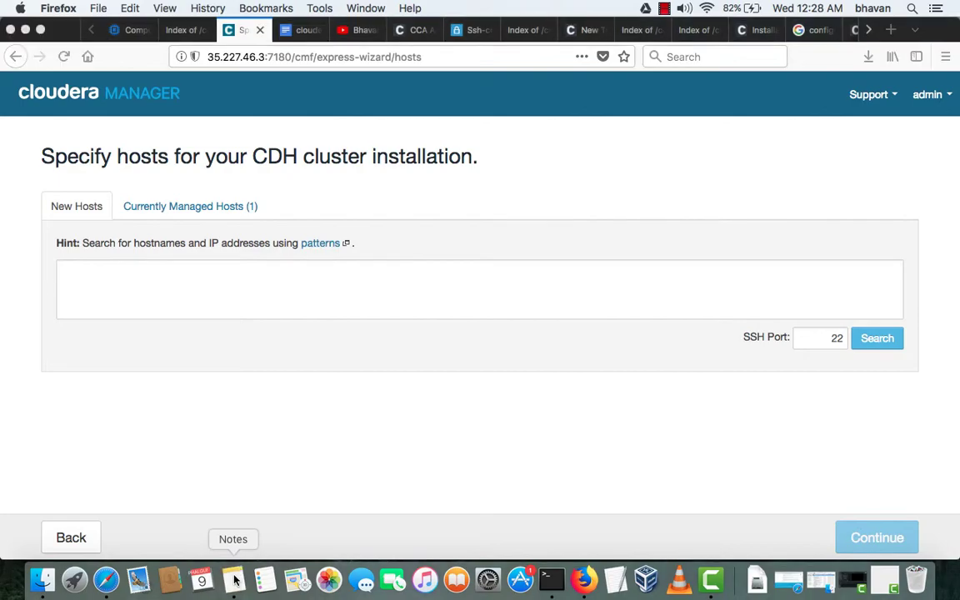
scroll(472, 493, "down", 5)
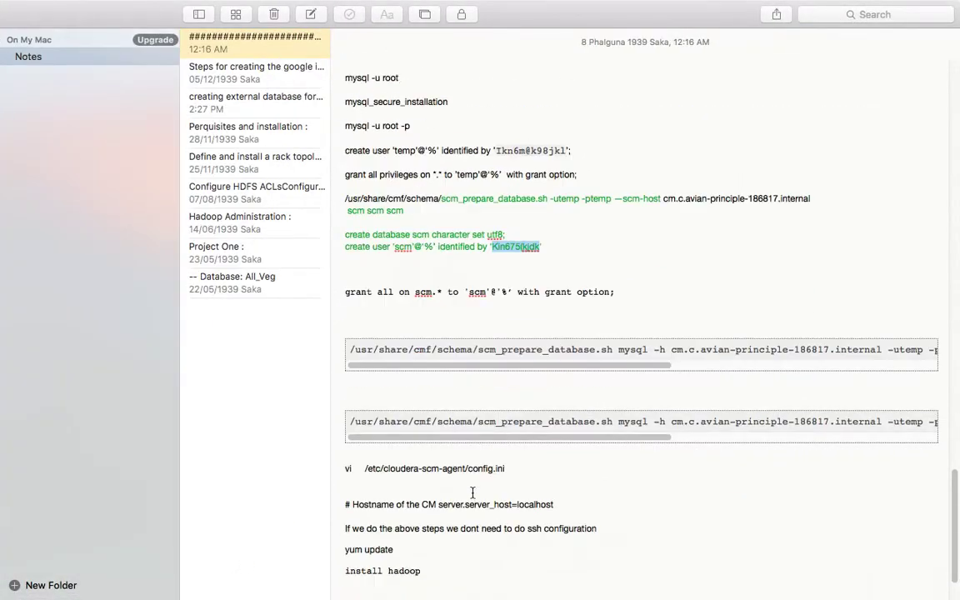
scroll(472, 493, "up", 20)
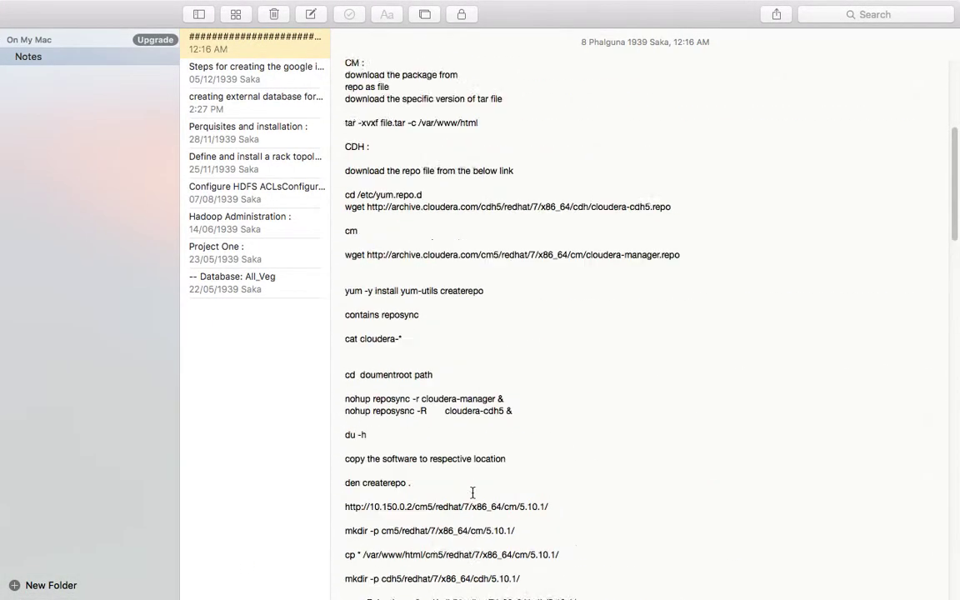
scroll(471, 492, "down", 6)
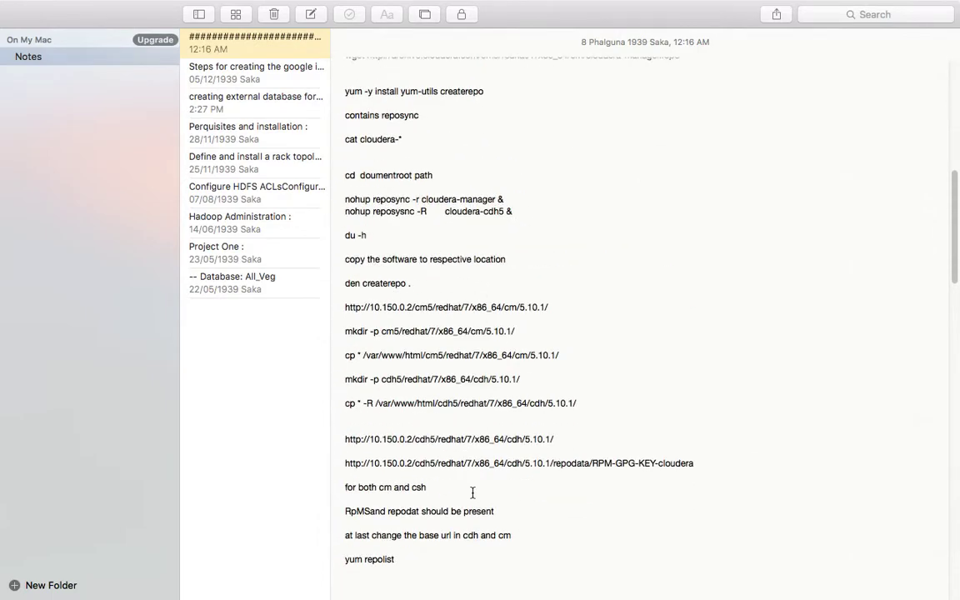
scroll(471, 492, "down", 20)
scroll(472, 492, "up", 20)
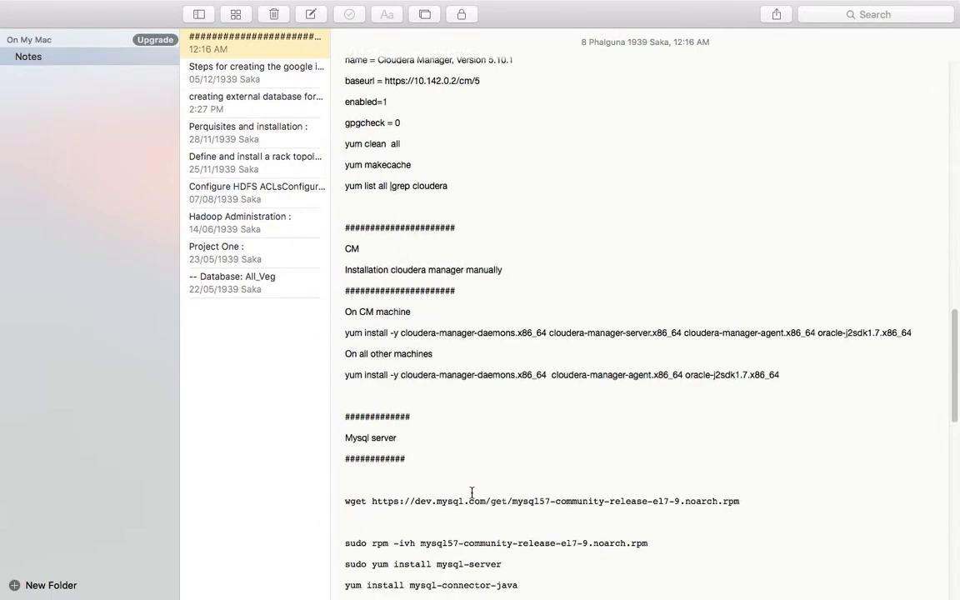
key("ctrl+Up")
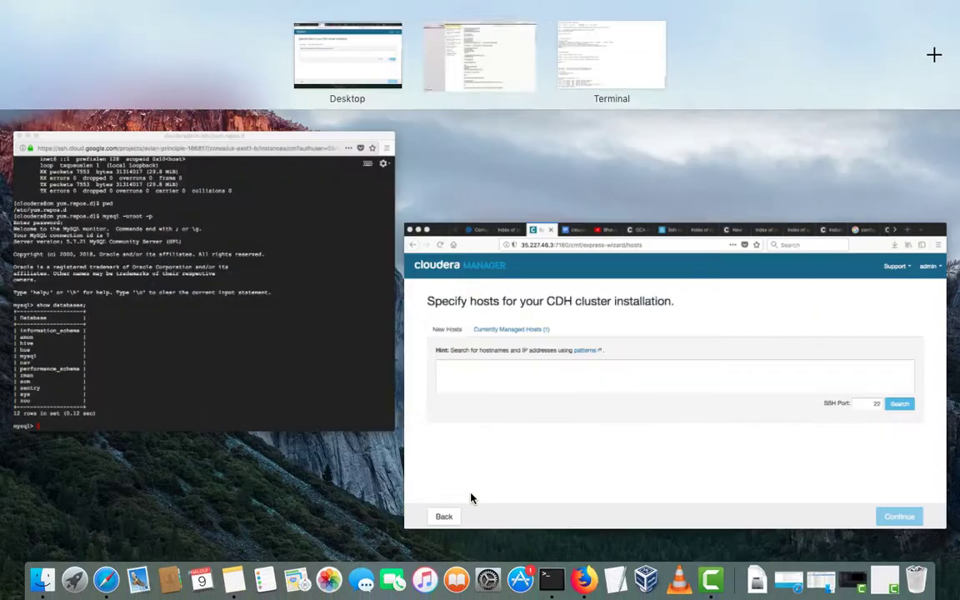
left_click(600, 78)
key("ctrl+Up")
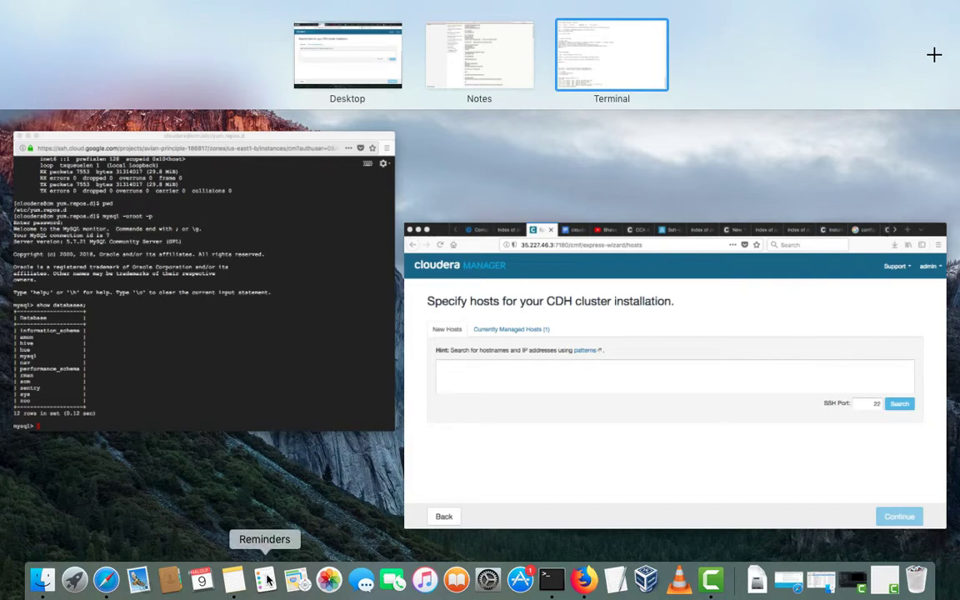
left_click(616, 580)
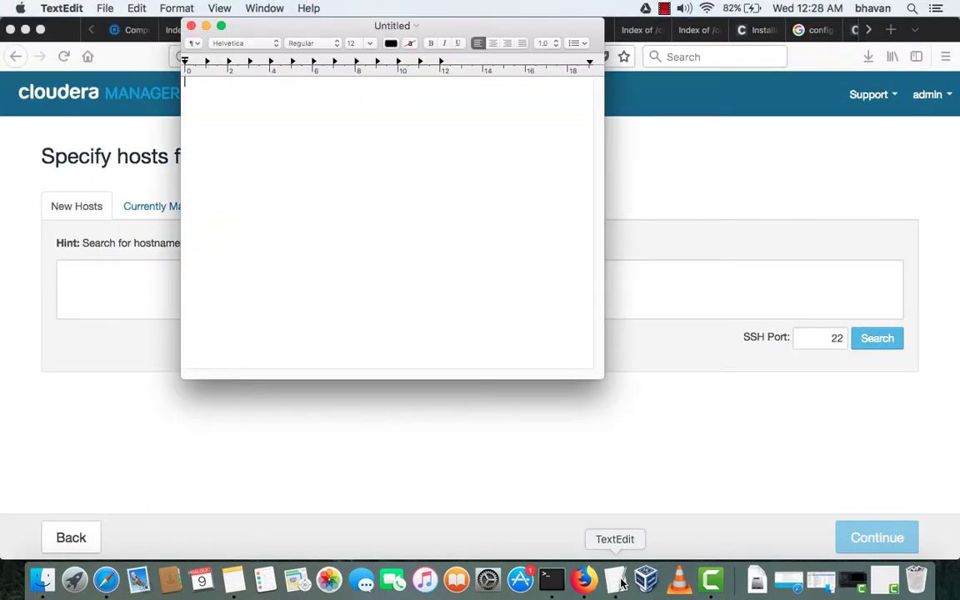
left_click(192, 26)
key("ctrl+Up")
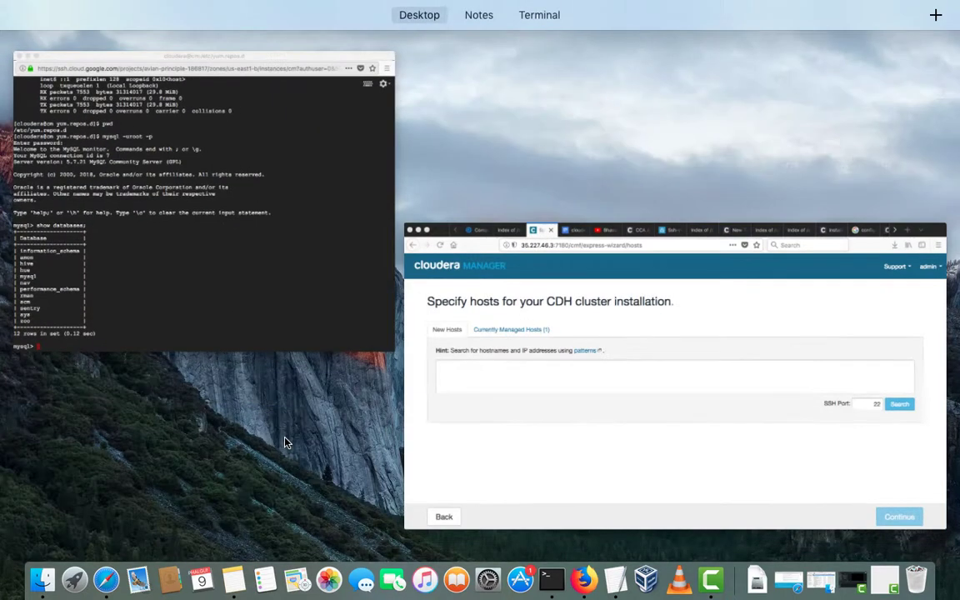
left_click(233, 580)
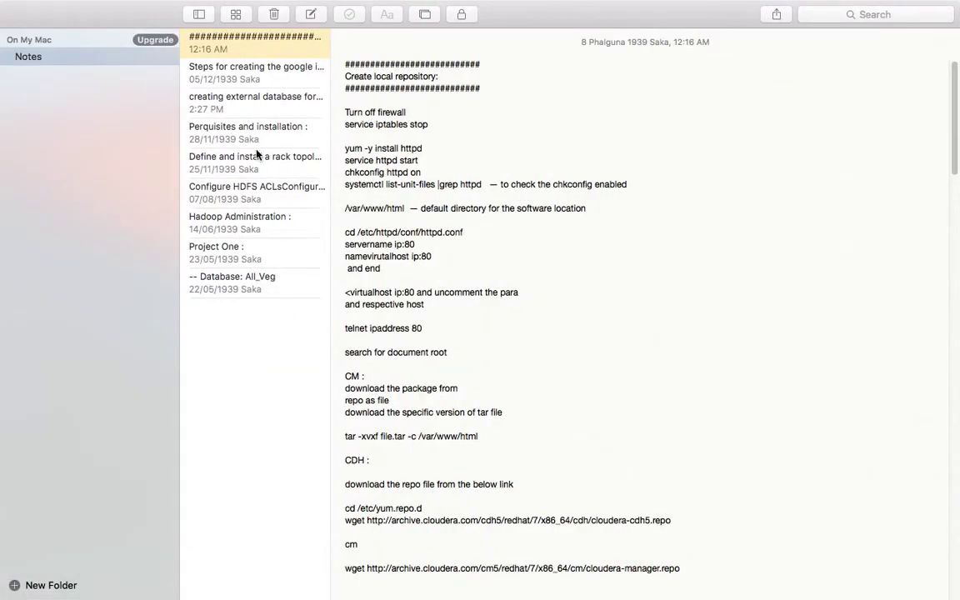
left_click(270, 74)
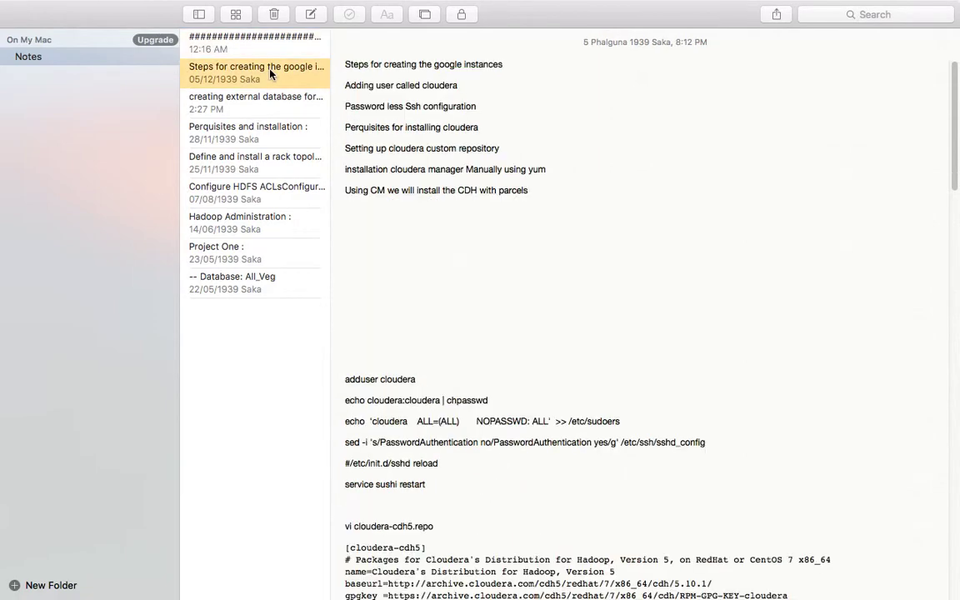
scroll(474, 263, "down", 20)
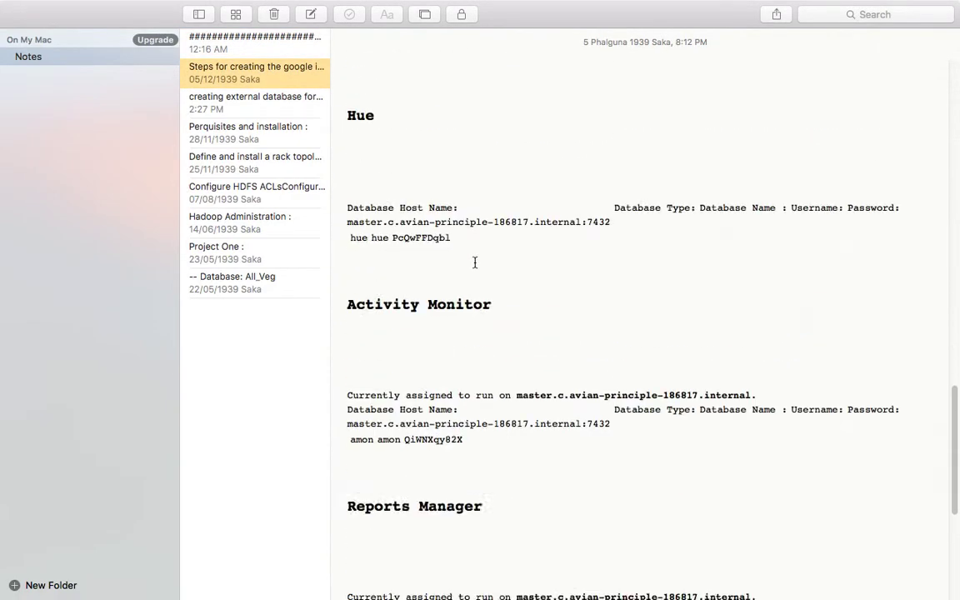
left_click(257, 101)
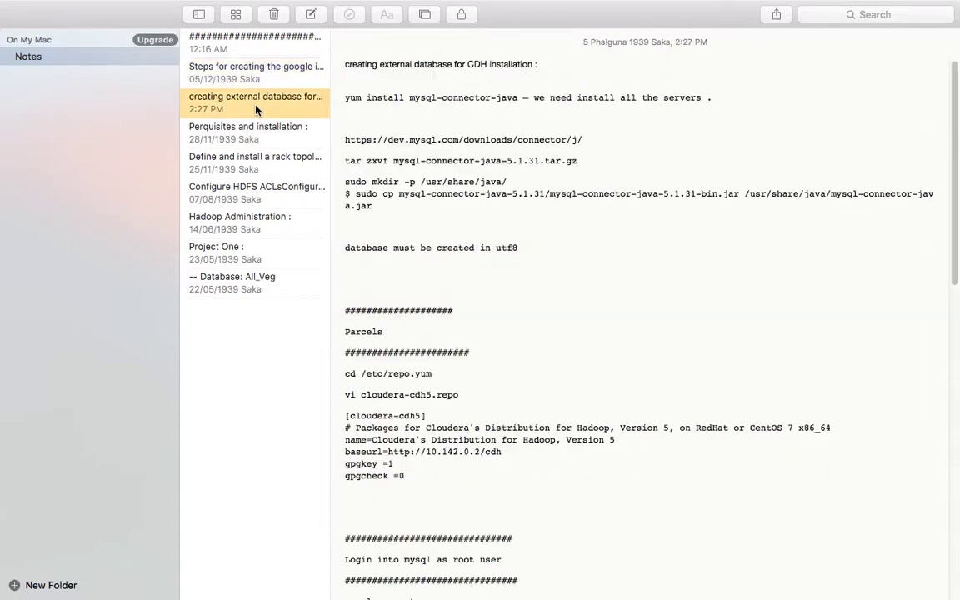
scroll(493, 262, "down", 2)
scroll(493, 263, "down", 5)
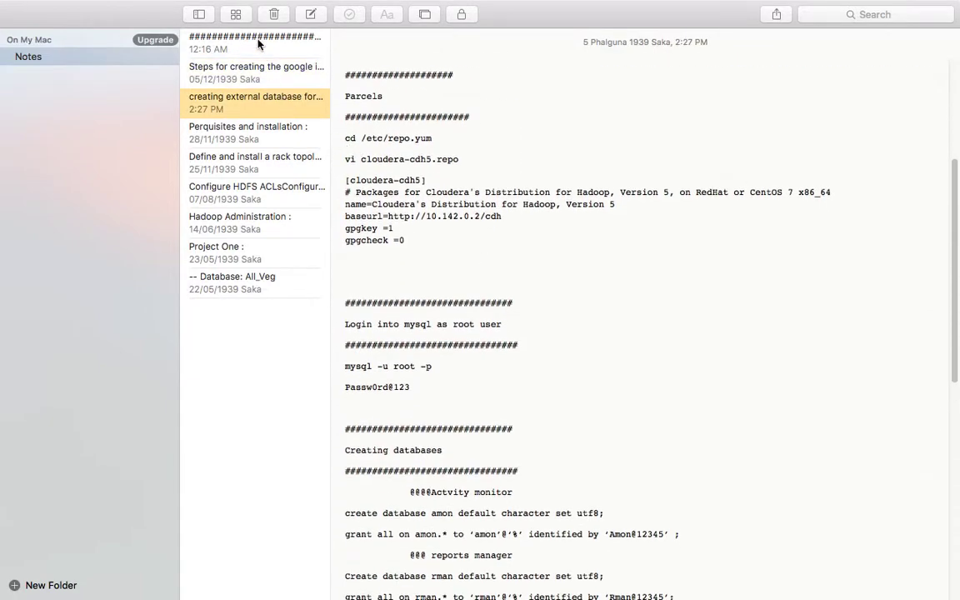
left_click(258, 43)
scroll(518, 273, "down", 20)
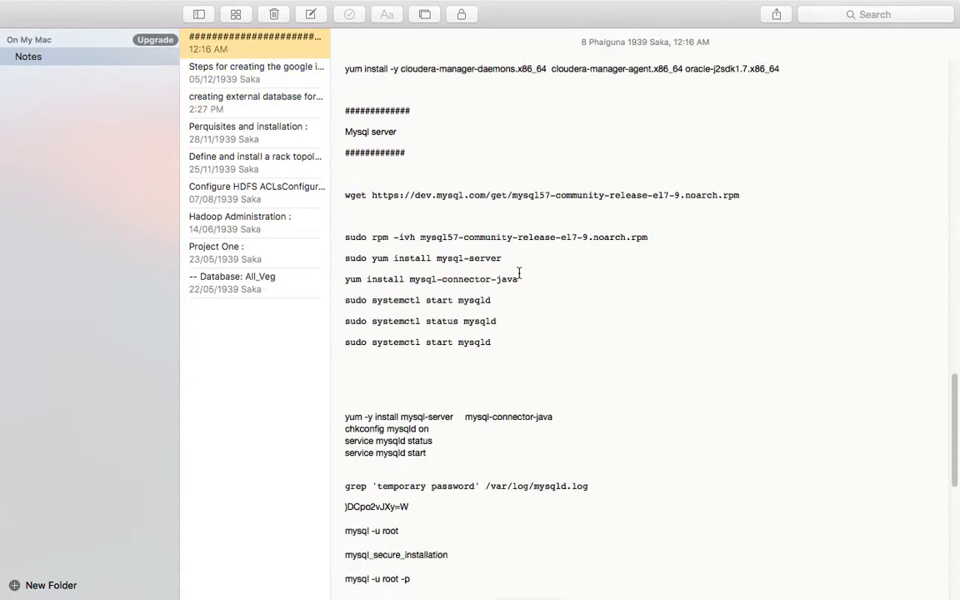
scroll(518, 273, "down", 5)
scroll(514, 274, "up", 20)
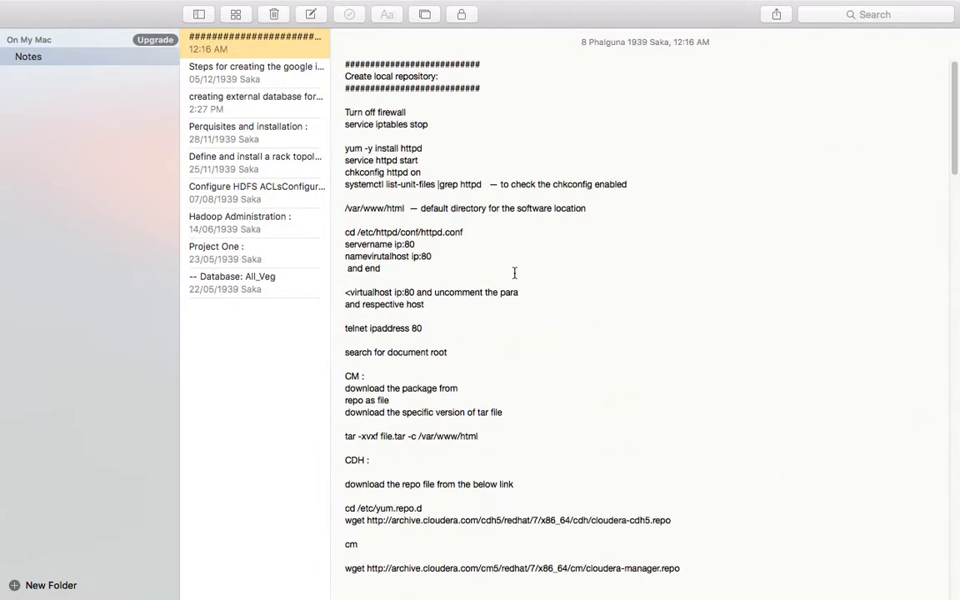
key("ctrl+Right")
key("ctrl+Left")
key("ctrl+Up")
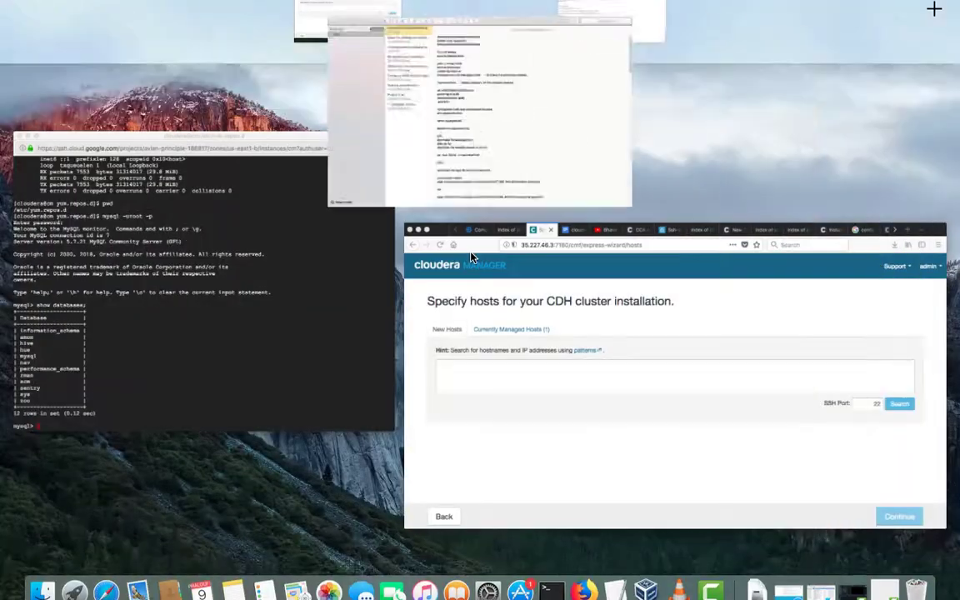
left_click(263, 237)
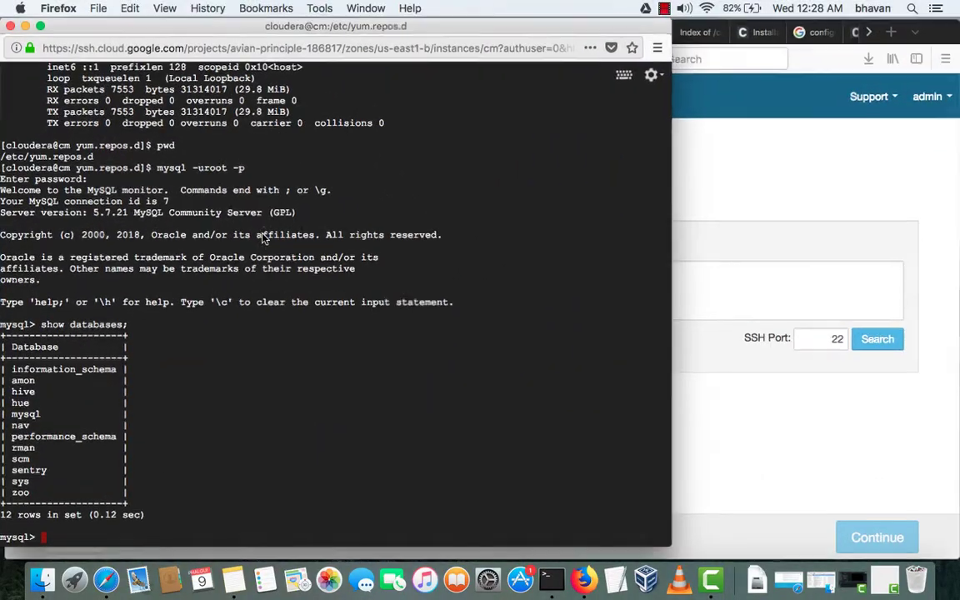
key("ctrl+Up")
left_click(625, 306)
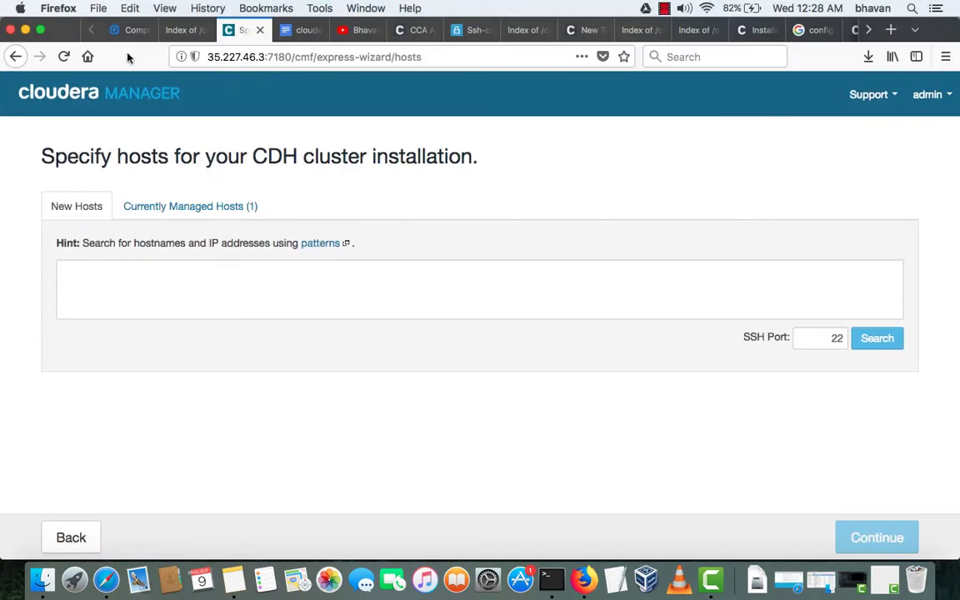
- Copy the cm instance's internal IP 10.142.0.2 from the VM instances list and return to Cloudera Manager
left_click(123, 30)
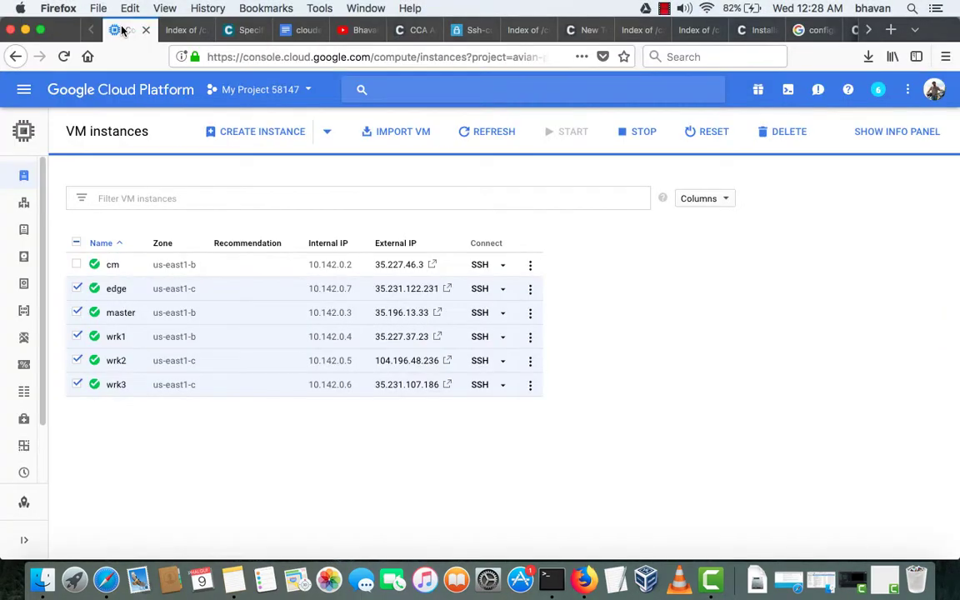
double_click(316, 268)
key("super+c")
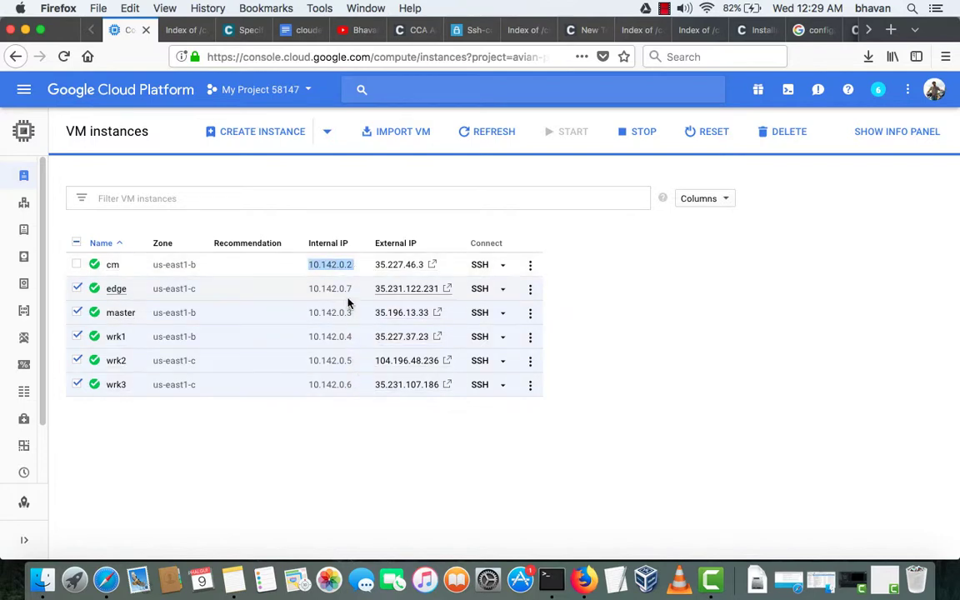
key("super+Tab")
key("super+Tab")
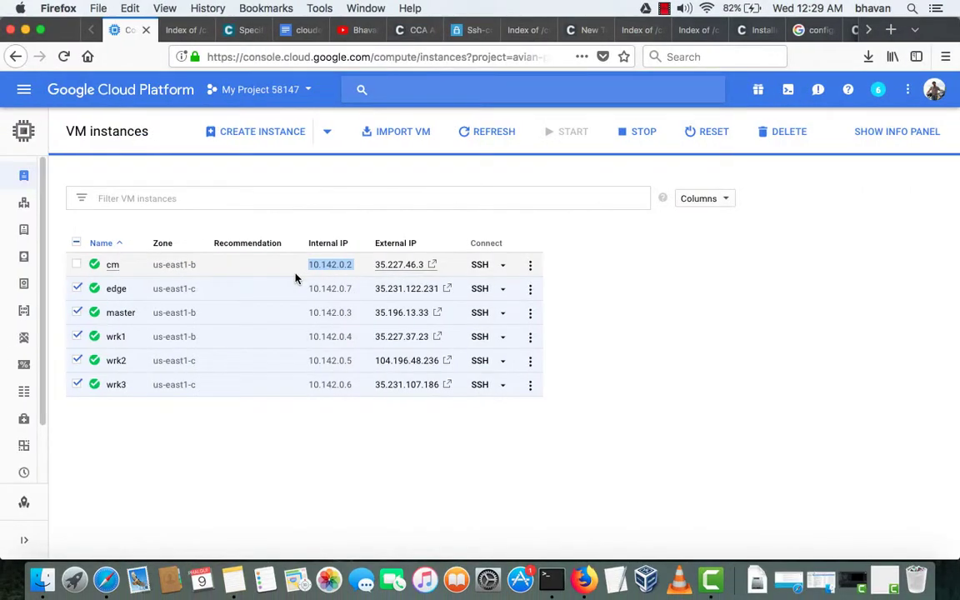
left_click(239, 30)
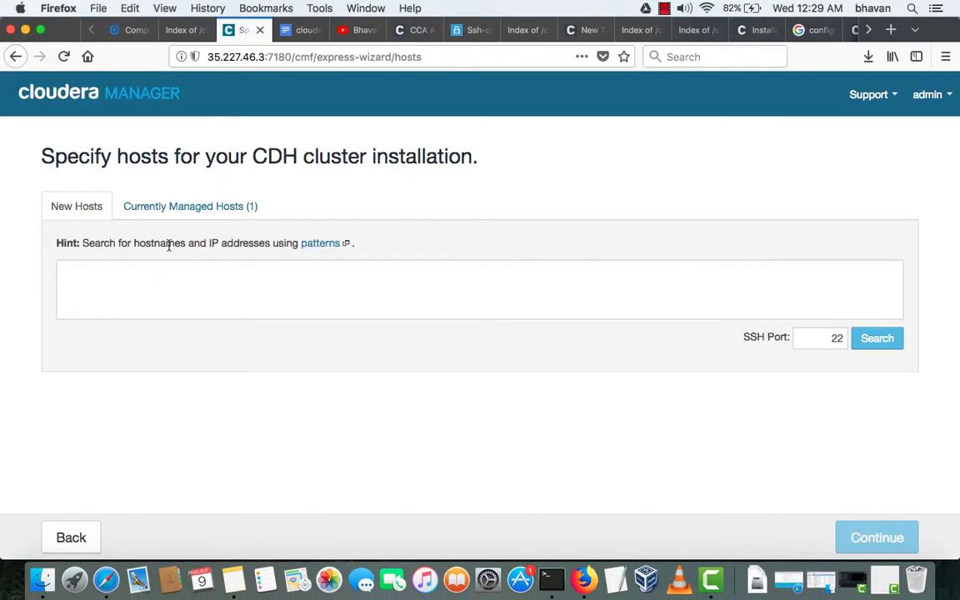
- Start the host list by pasting 10.142.0.2 into the Specify hosts box
left_click(142, 295)
type("c")
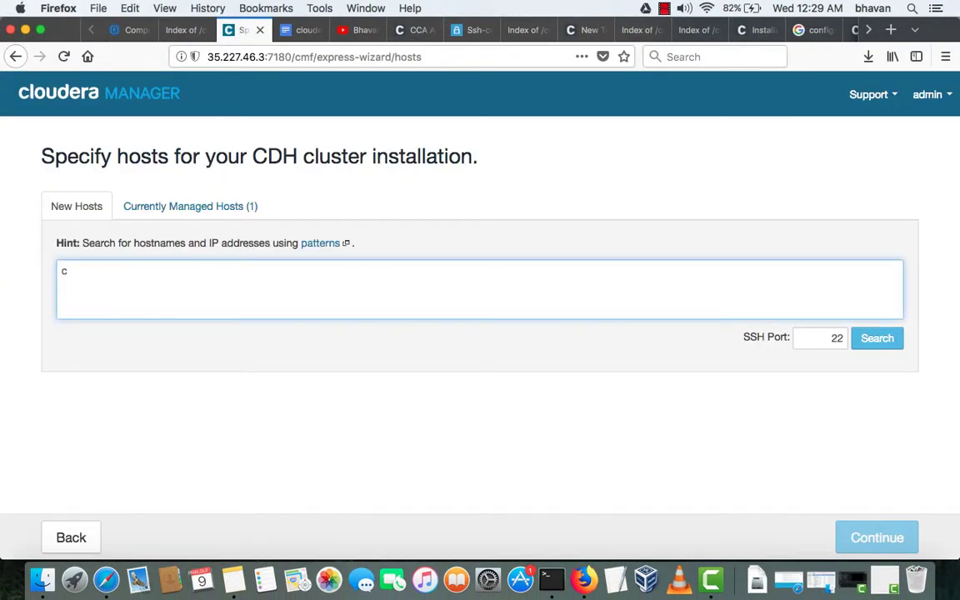
key("super+Tab")
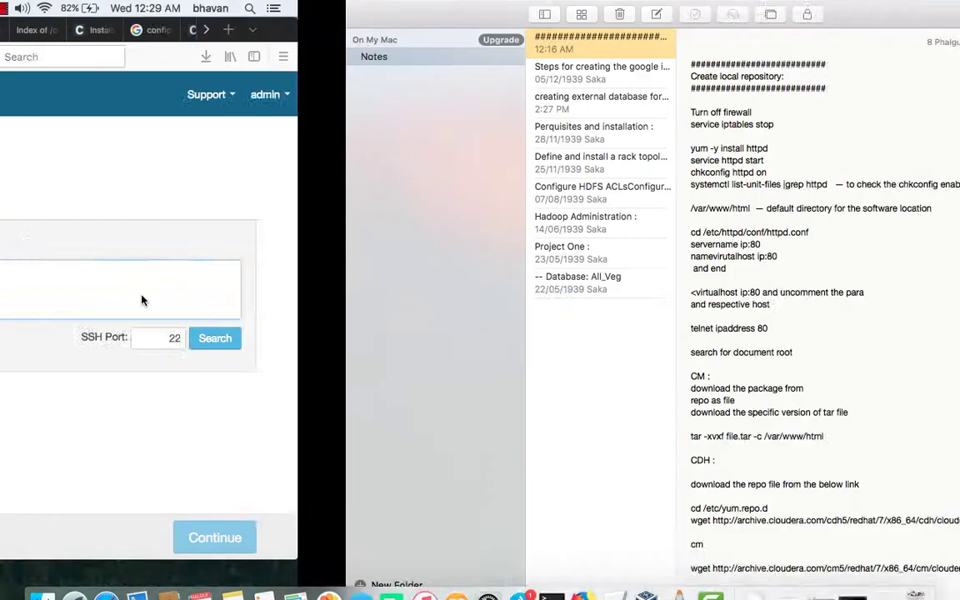
key("super+Tab")
left_click(136, 32)
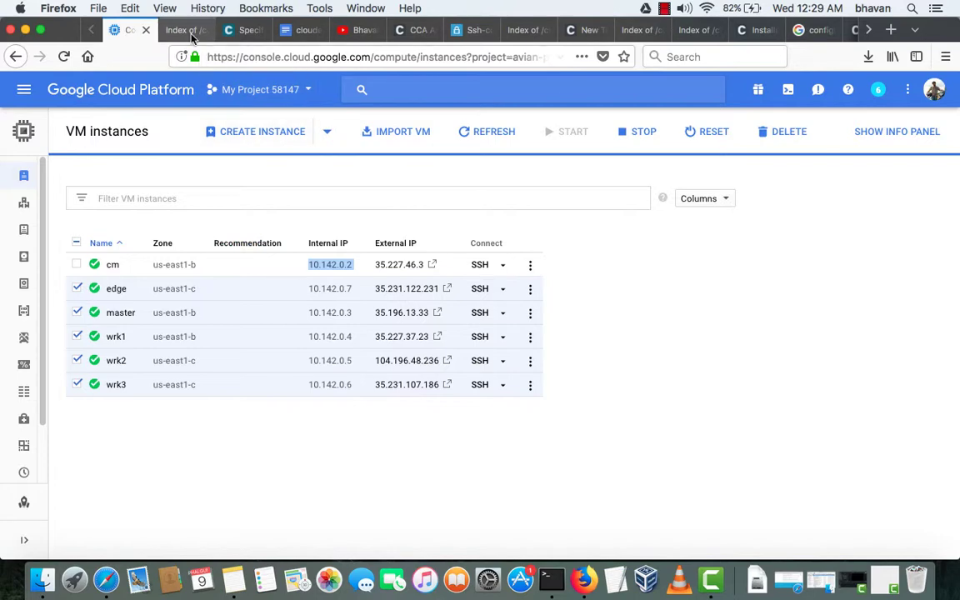
left_click(244, 30)
key("super+v")
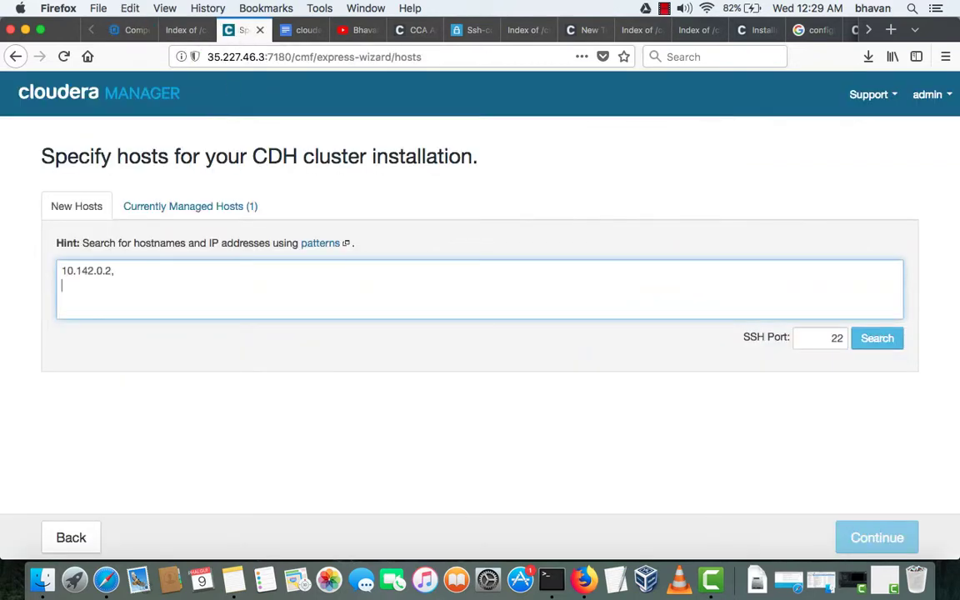
key("super+v")
key("super+v")
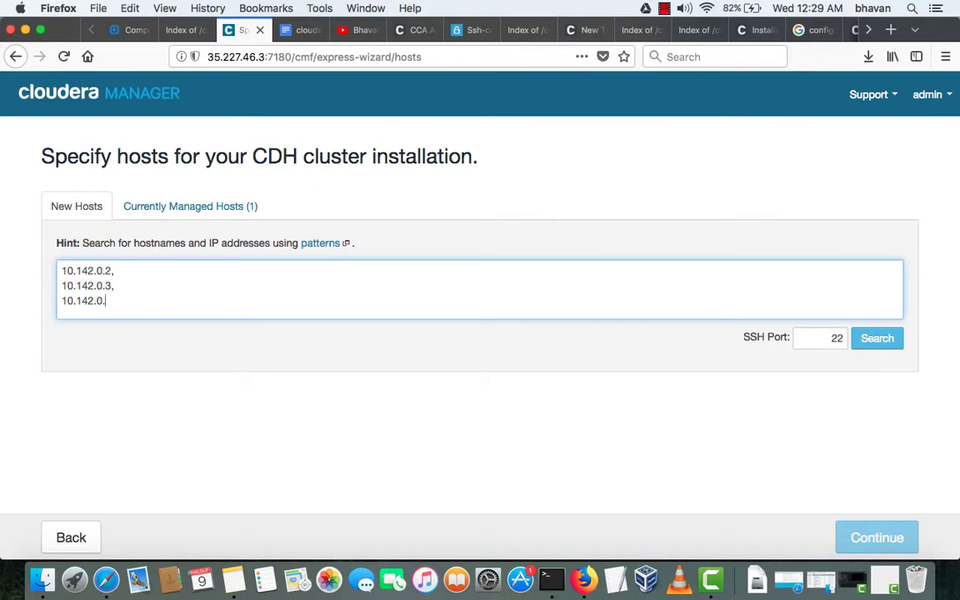
- Add the remaining hosts through 10.142.0.7, comma-separated on their own lines
key("Return")
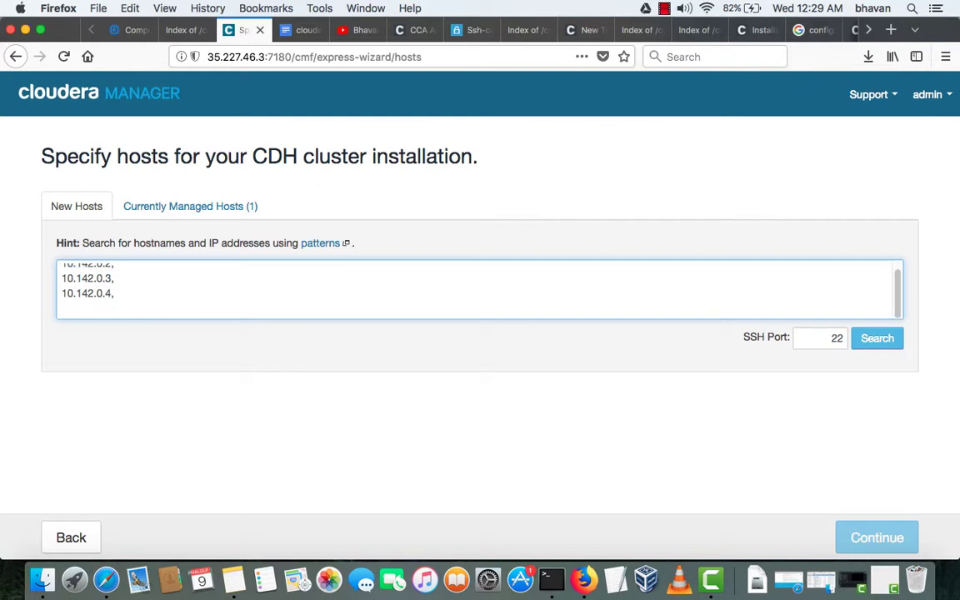
key("super+v")
type(",")
key("super+v")
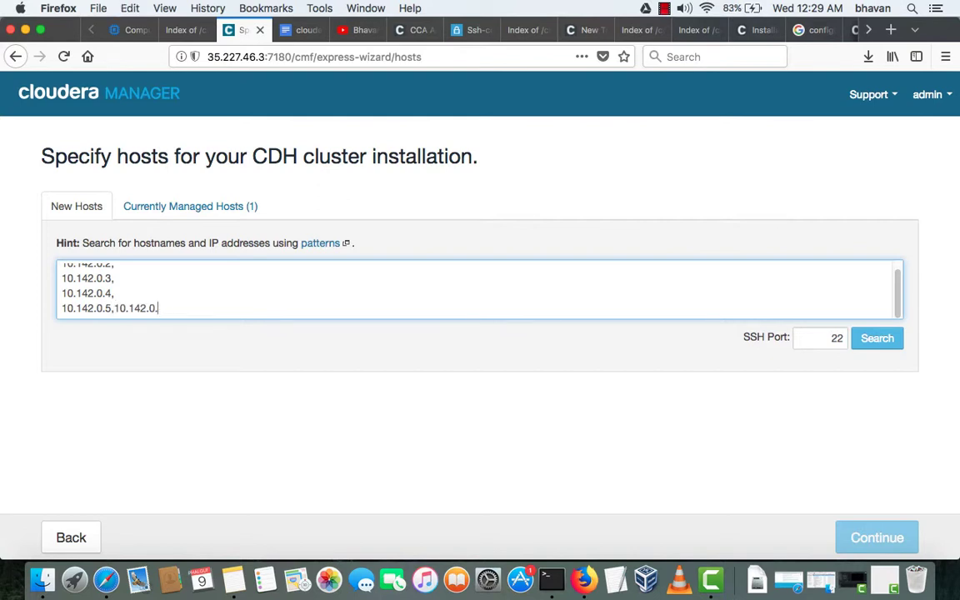
key("BackSpace")
key("BackSpace")
key("BackSpace")
key("Return")
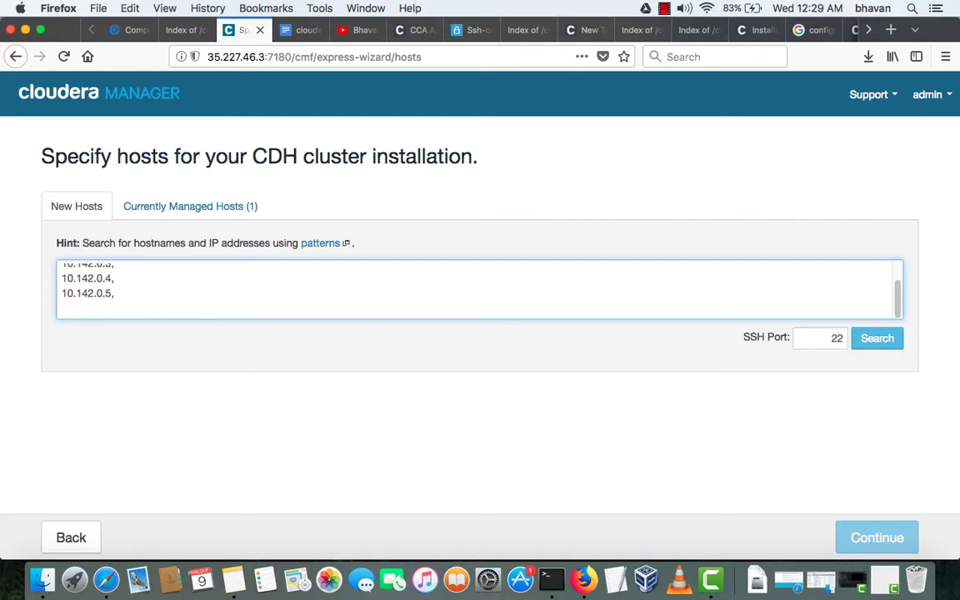
key("super+v")
type(",")
key("Return")
key("super+v")
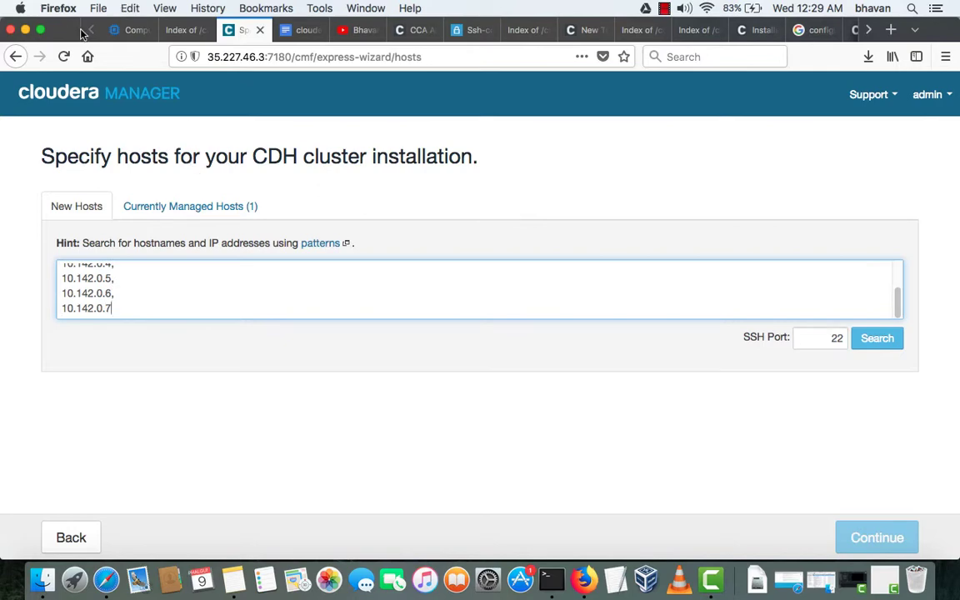
left_click(122, 31)
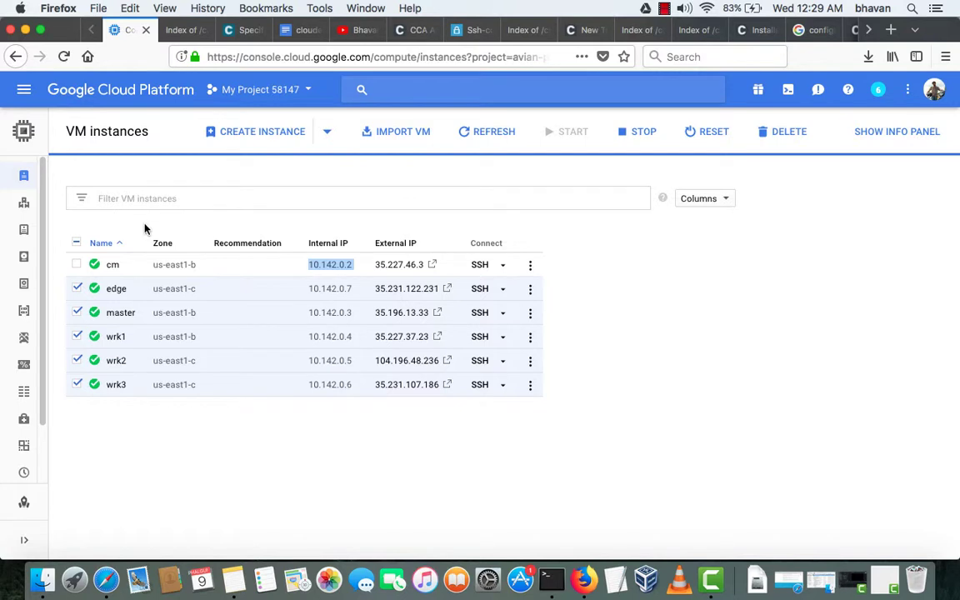
- Review the VM instances' internal IPs, then show the cm server's Index of /cdh5/parcels page
left_click(664, 8)
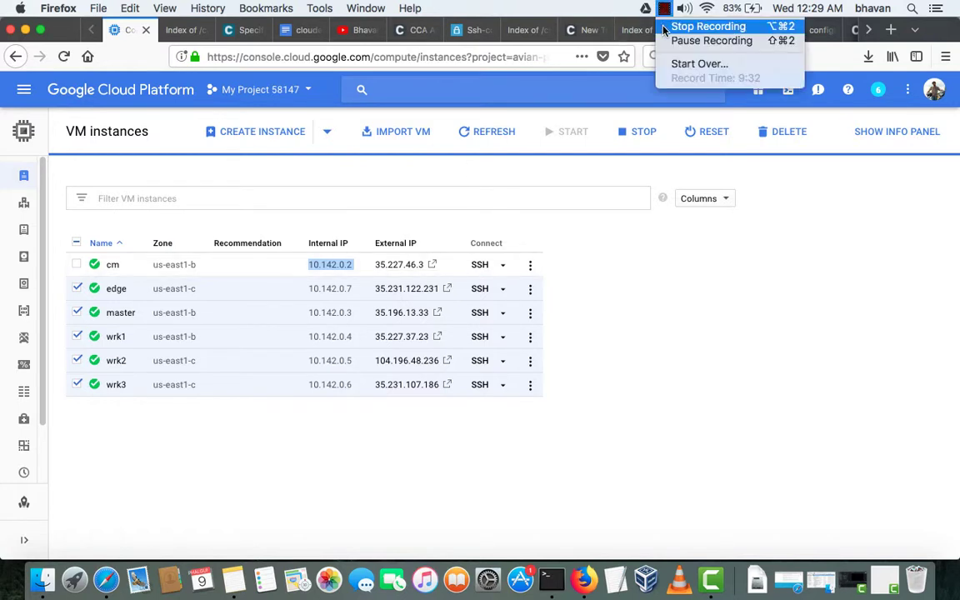
key("Escape")
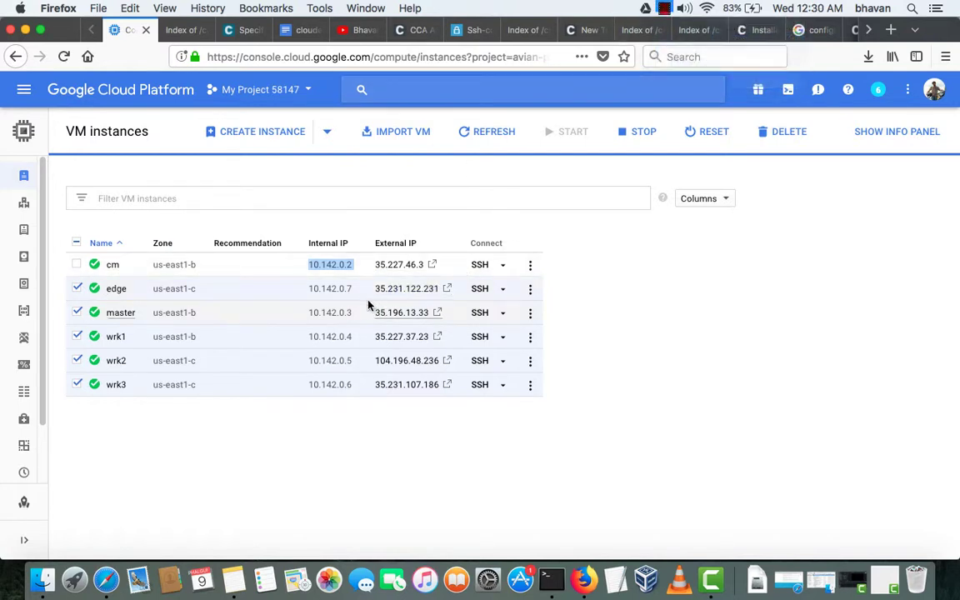
key("ctrl+Up")
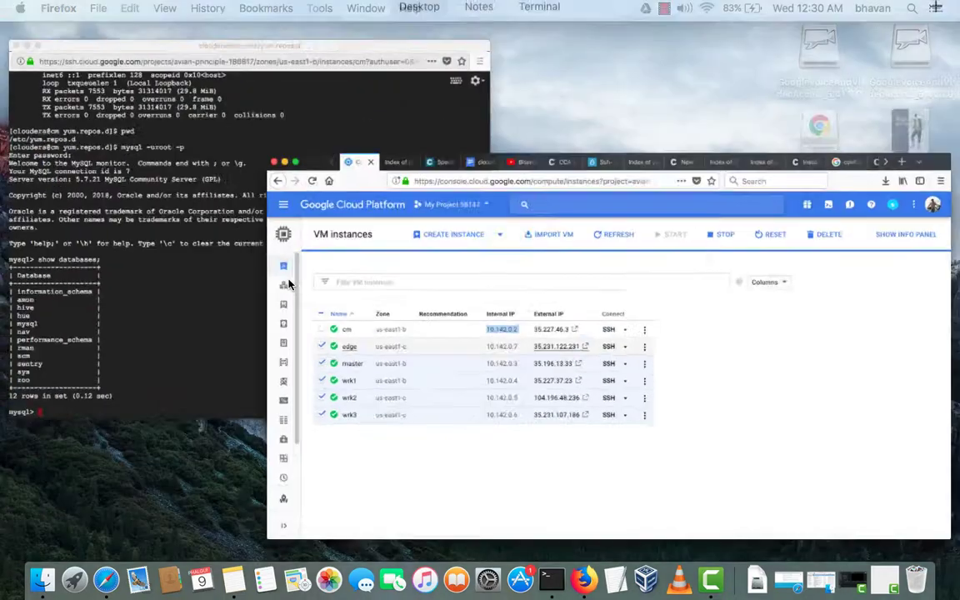
left_click(536, 338)
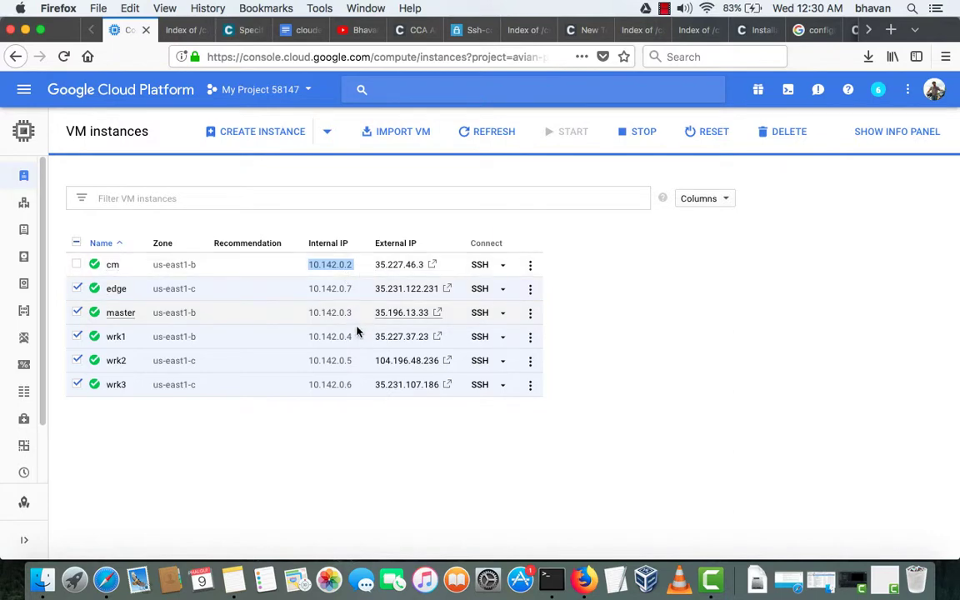
left_click(167, 30)
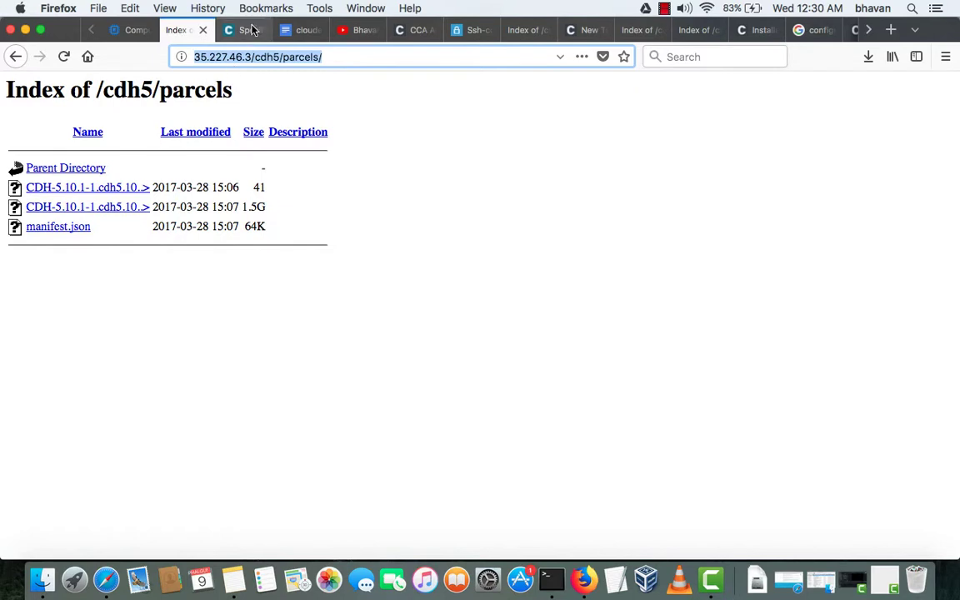
- Back on Specify hosts, step through the host list from 10.142.0.2 to 10.142.0.7
left_click(237, 30)
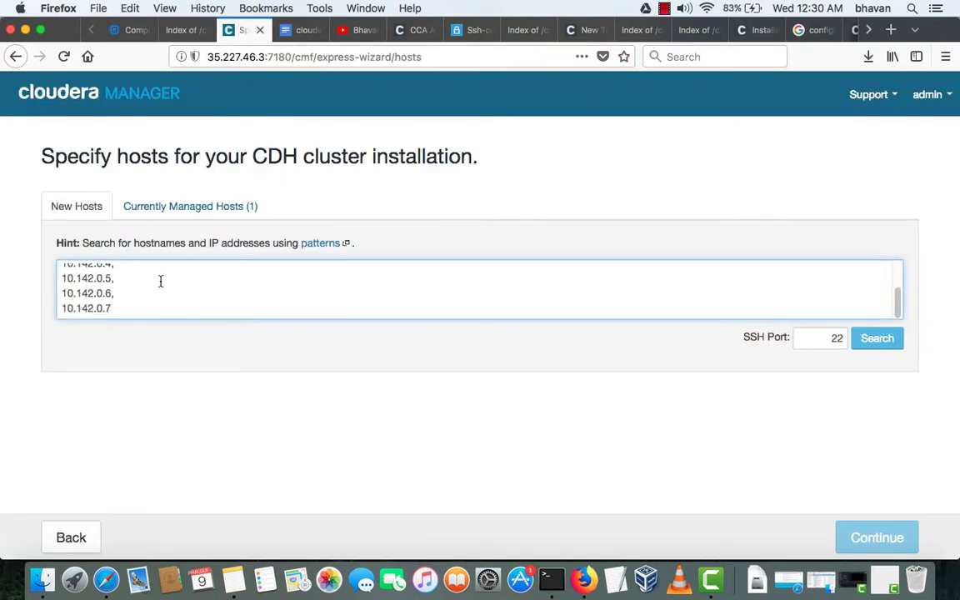
key("super+Up")
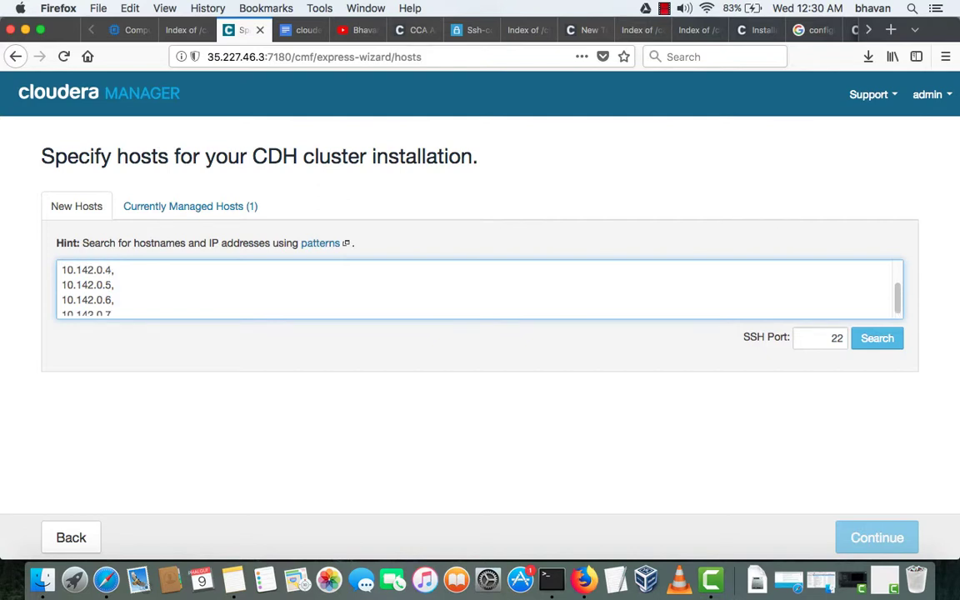
key("Down")
key("Down")
key("Down")
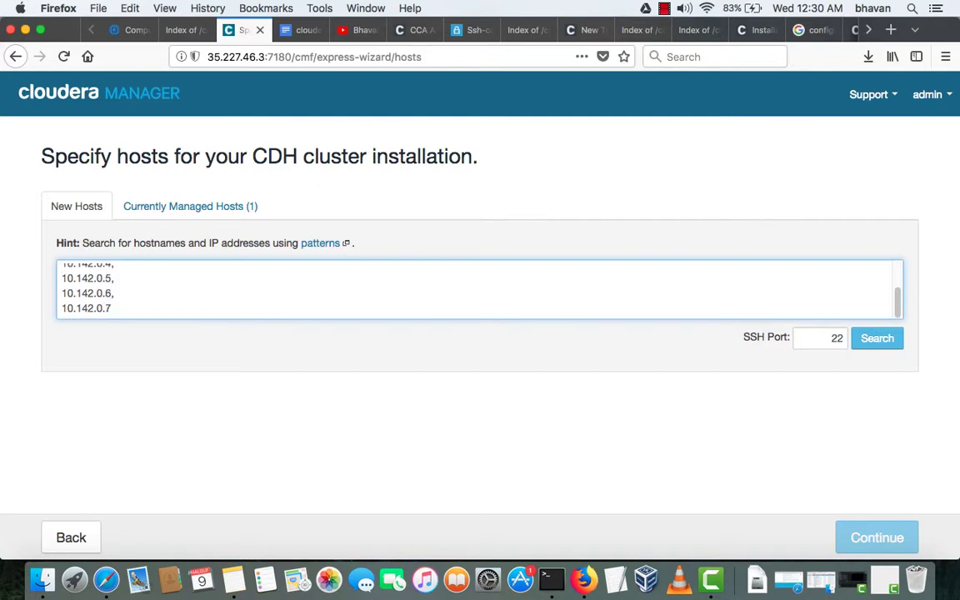
key("Up")
key("Up")
key("Up")
key("Up")
key("Up")
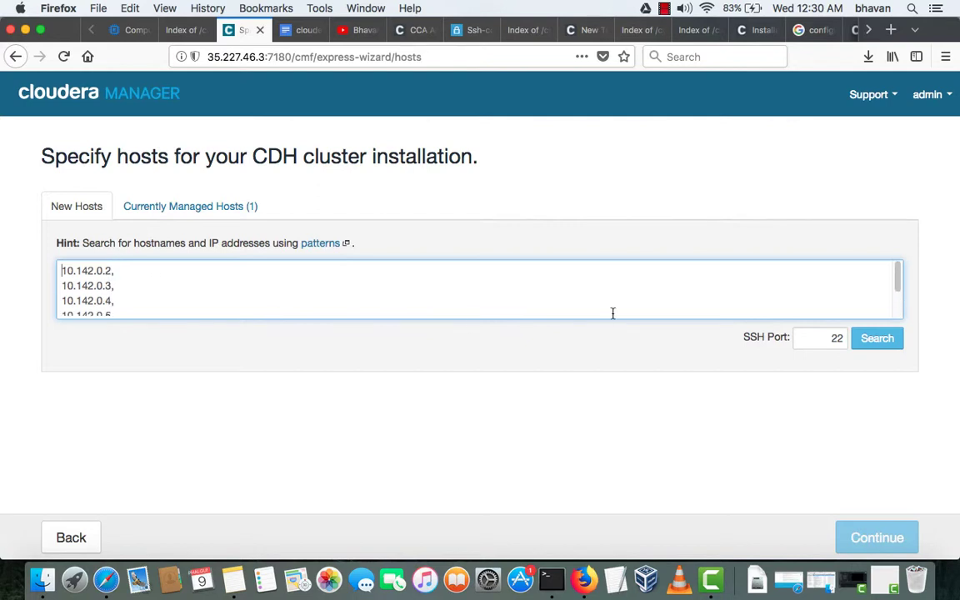
- Search the six hosts, select the managed cm host, and continue with 10.142.0.3–10.142.0.7 checked
left_click(508, 356)
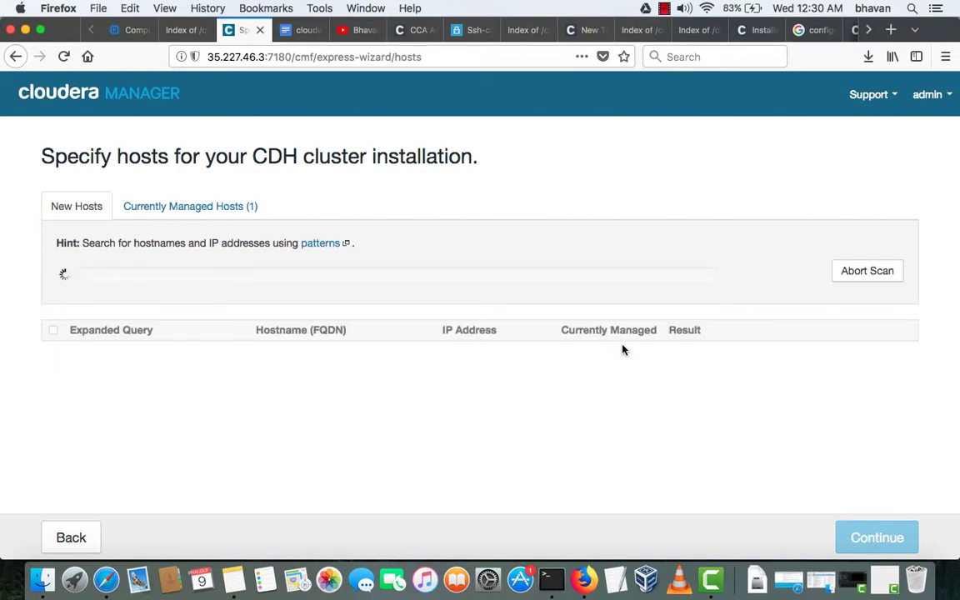
scroll(534, 400, "down", 1)
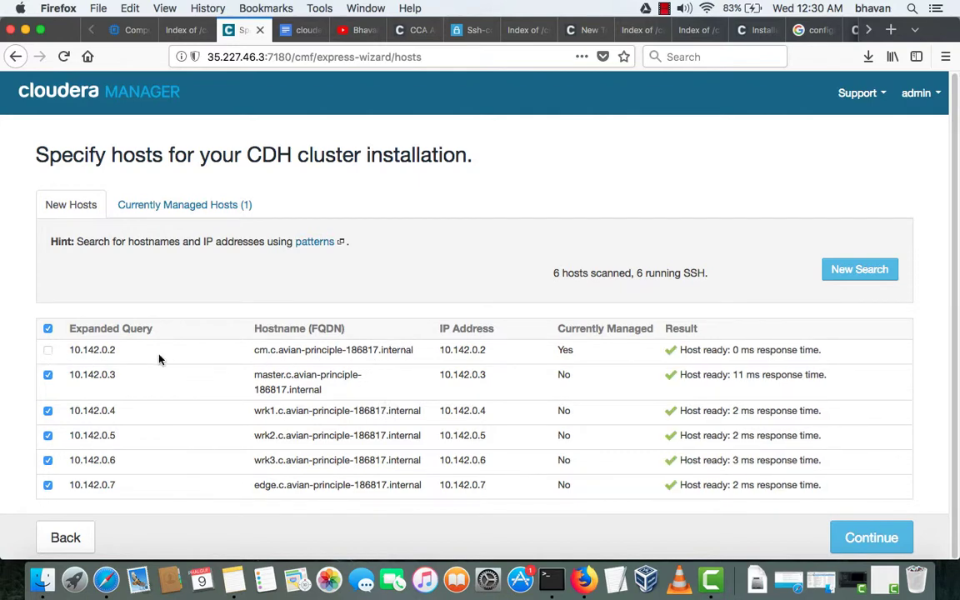
left_click(186, 208)
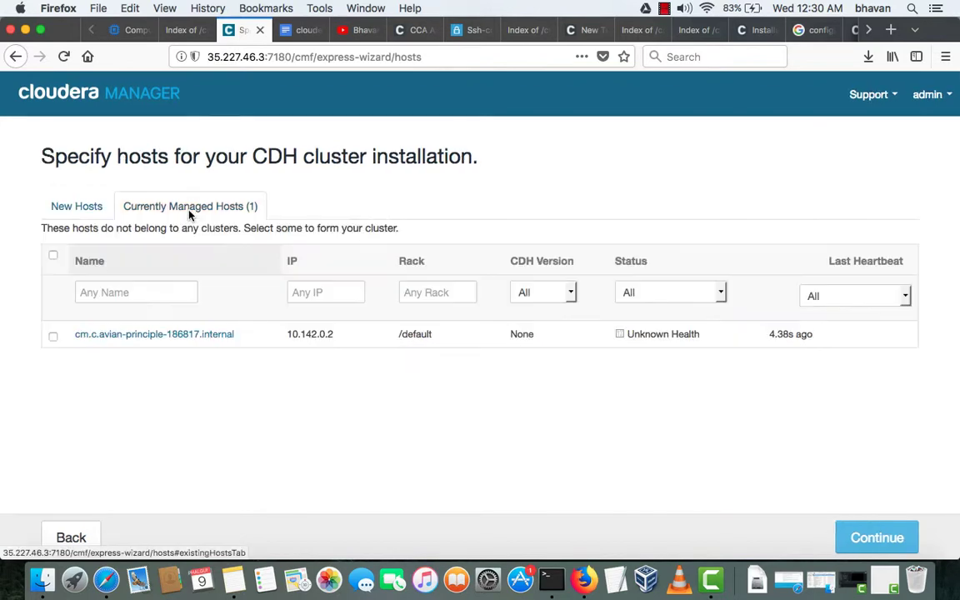
left_click(52, 337)
left_click(77, 208)
left_click(83, 214)
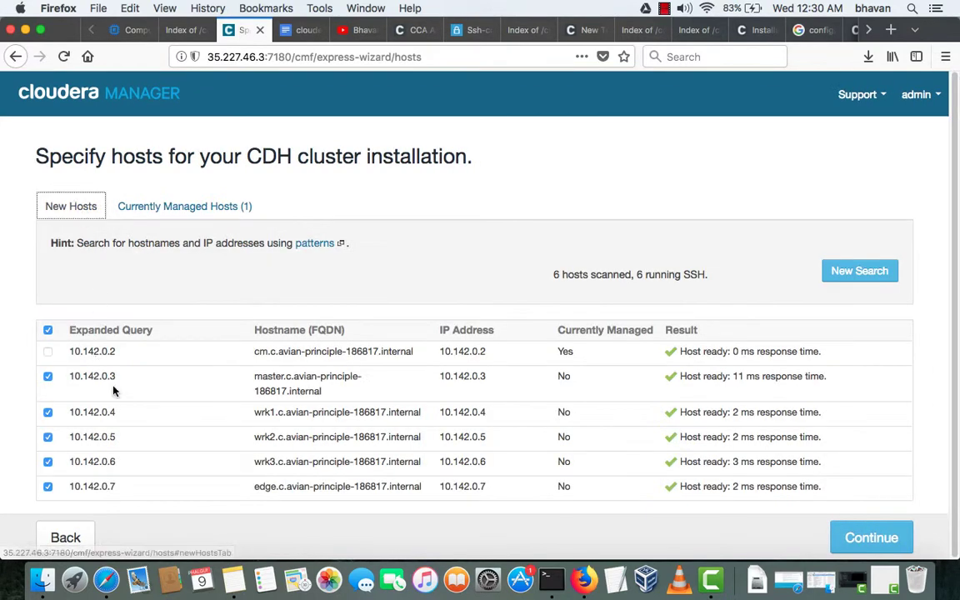
scroll(108, 366, "down", 1)
left_click(162, 206)
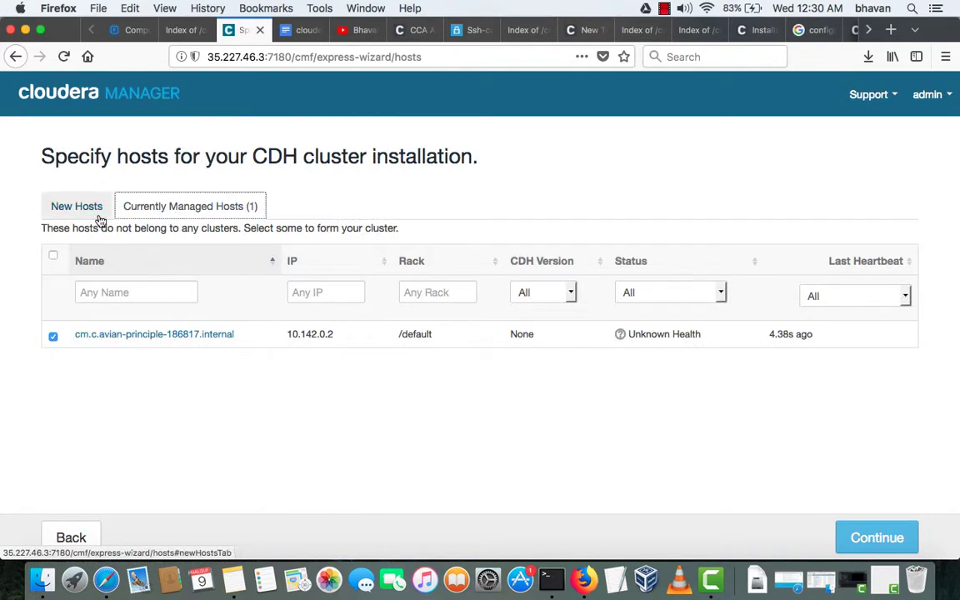
left_click(77, 206)
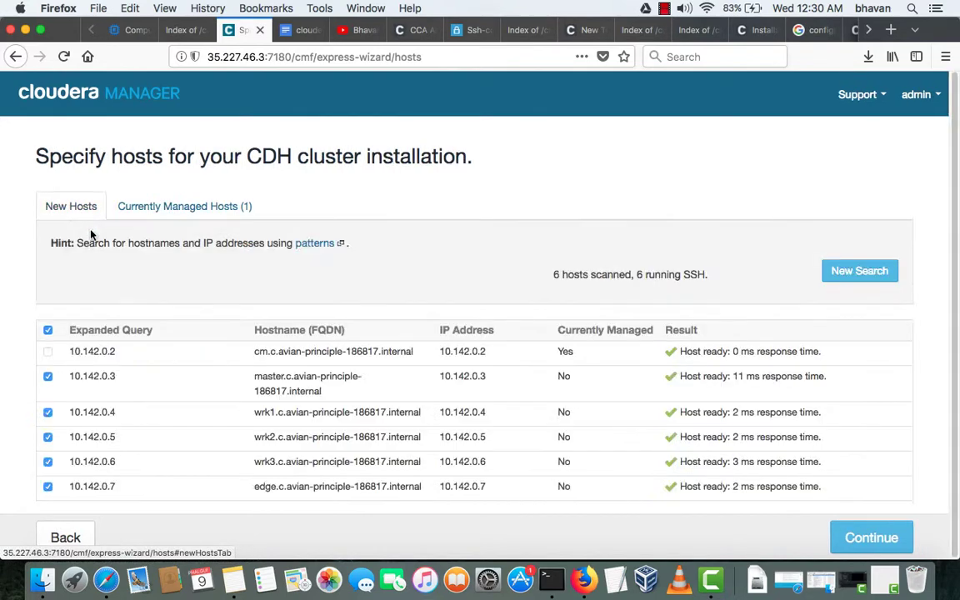
left_click(863, 540)
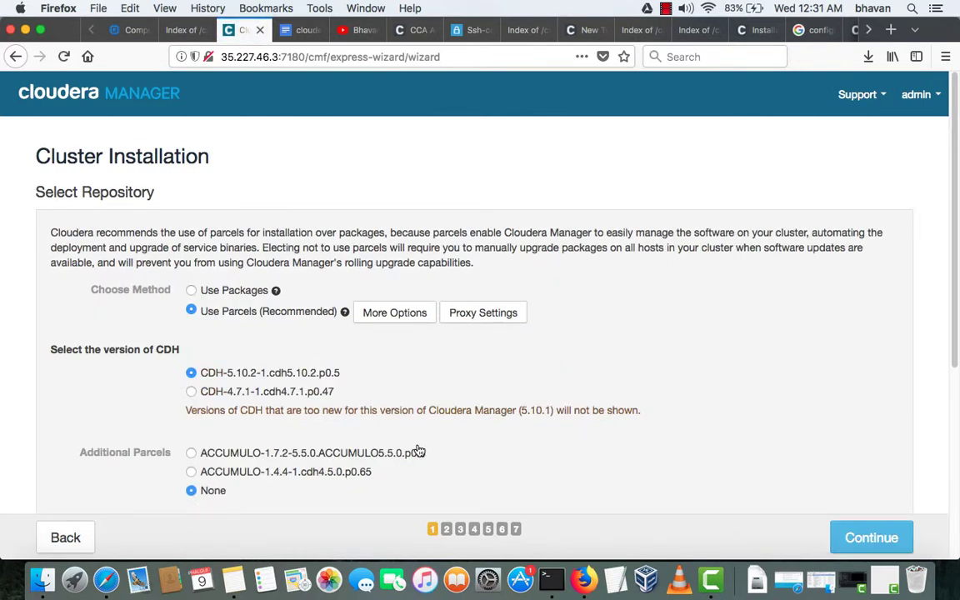
- Keep Use Parcels (Recommended) selected for CDH-5.10.2 and open the parcel repository More Options
scroll(311, 390, "down", 2)
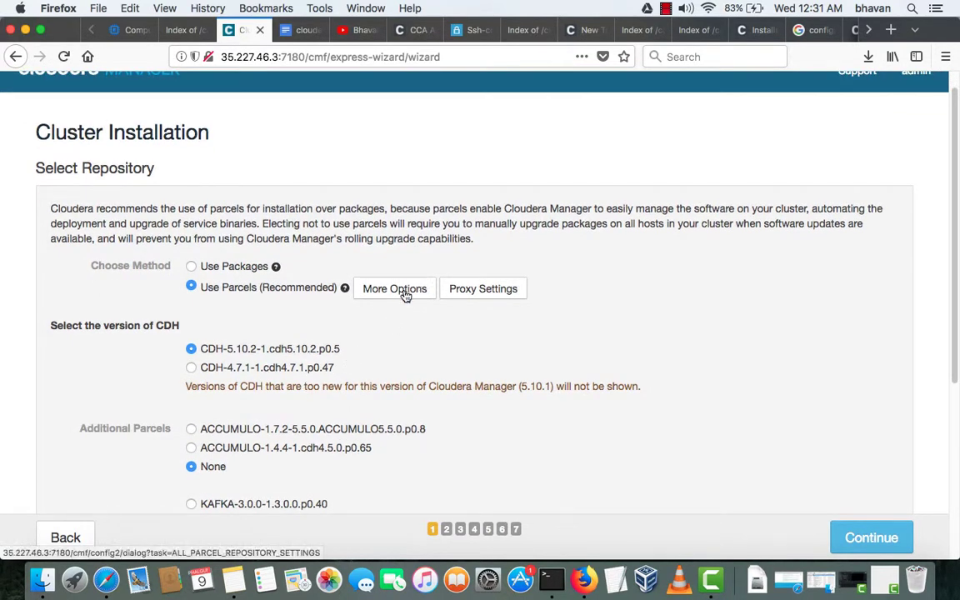
scroll(412, 336, "down", 5)
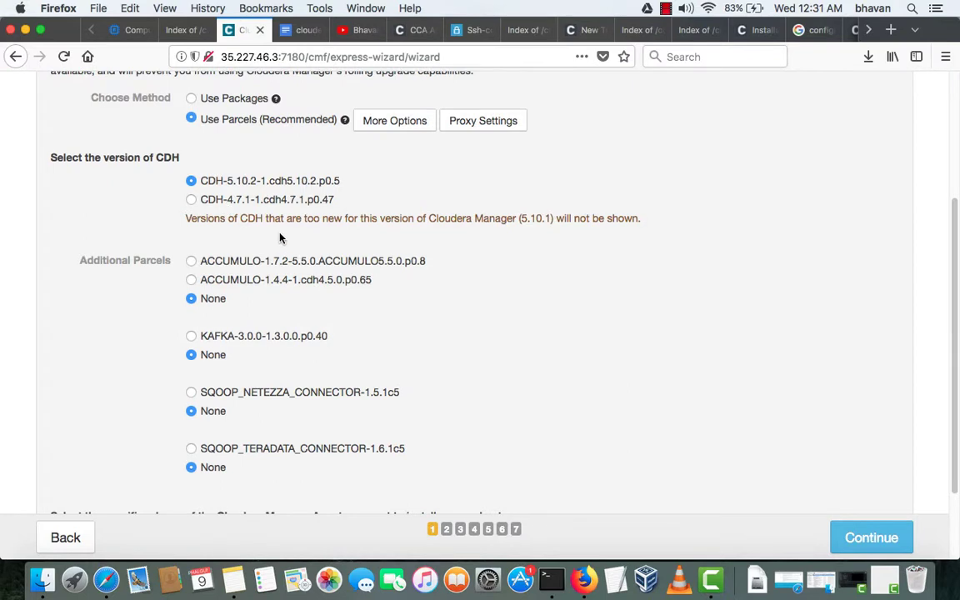
scroll(279, 238, "up", 1)
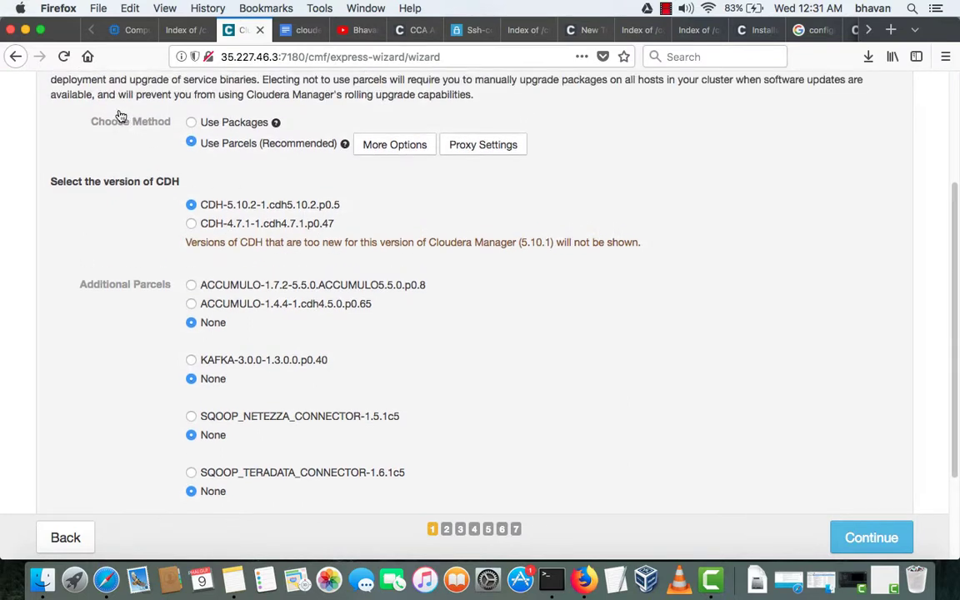
triple_click(211, 124)
left_click_drag(166, 148, 285, 146)
left_click(174, 144)
left_click_drag(180, 146, 317, 150)
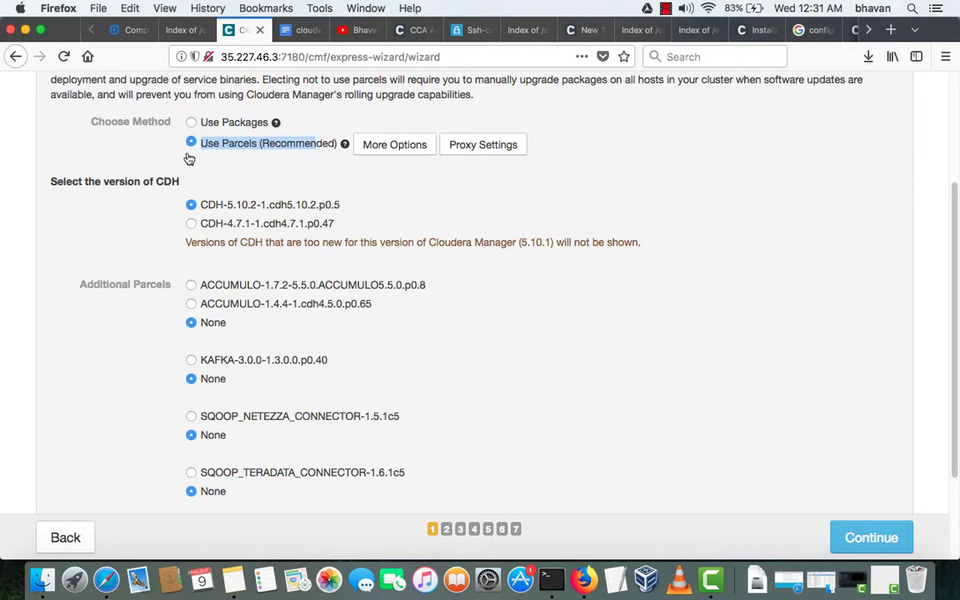
scroll(219, 190, "down", 3)
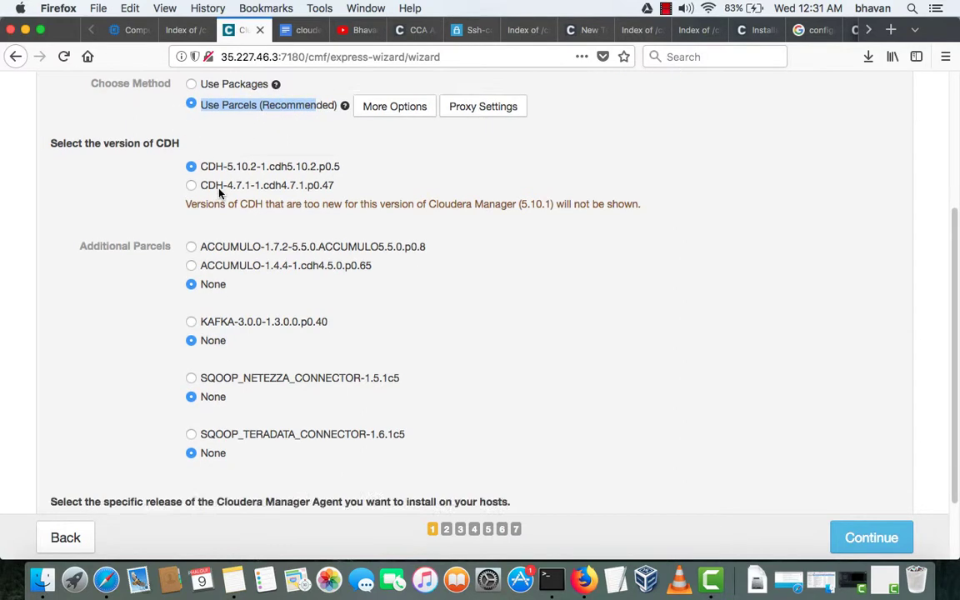
scroll(219, 193, "up", 6)
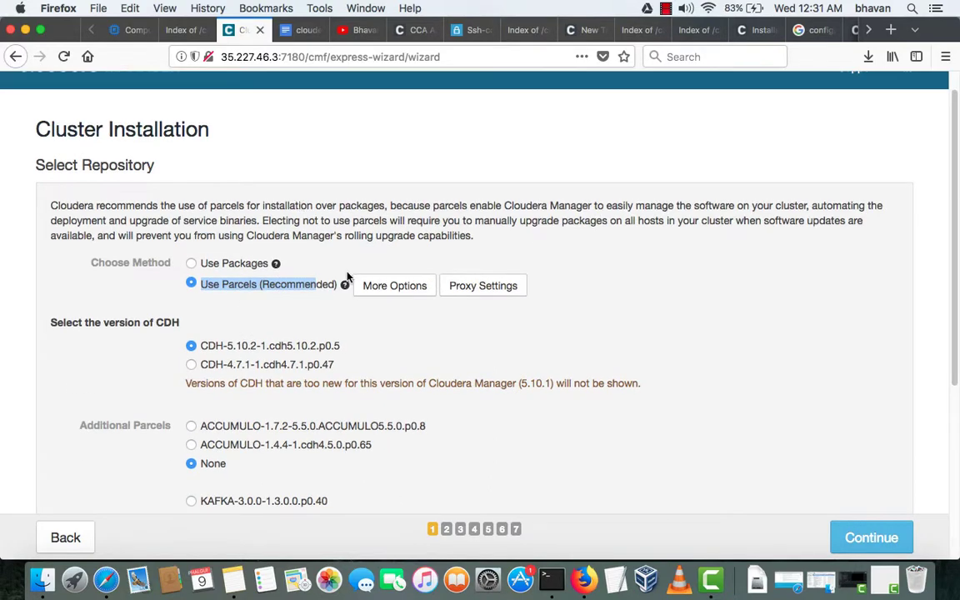
scroll(271, 482, "down", 6)
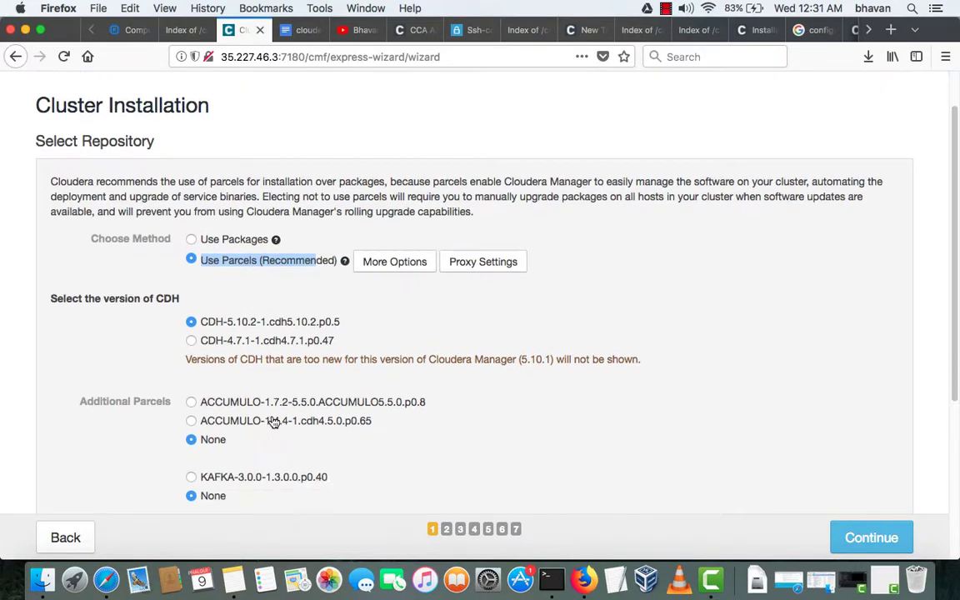
scroll(252, 367, "up", 3)
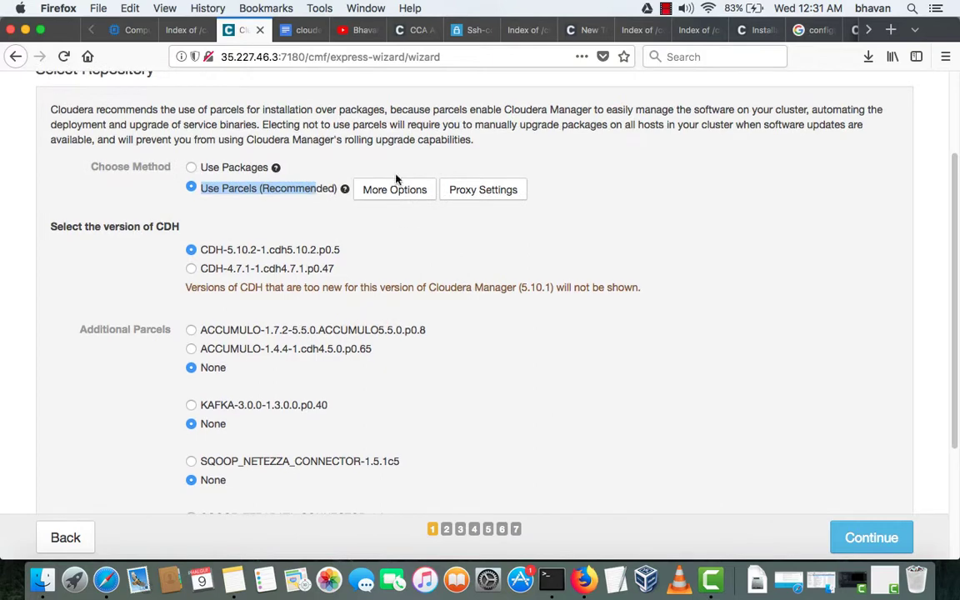
left_click(384, 193)
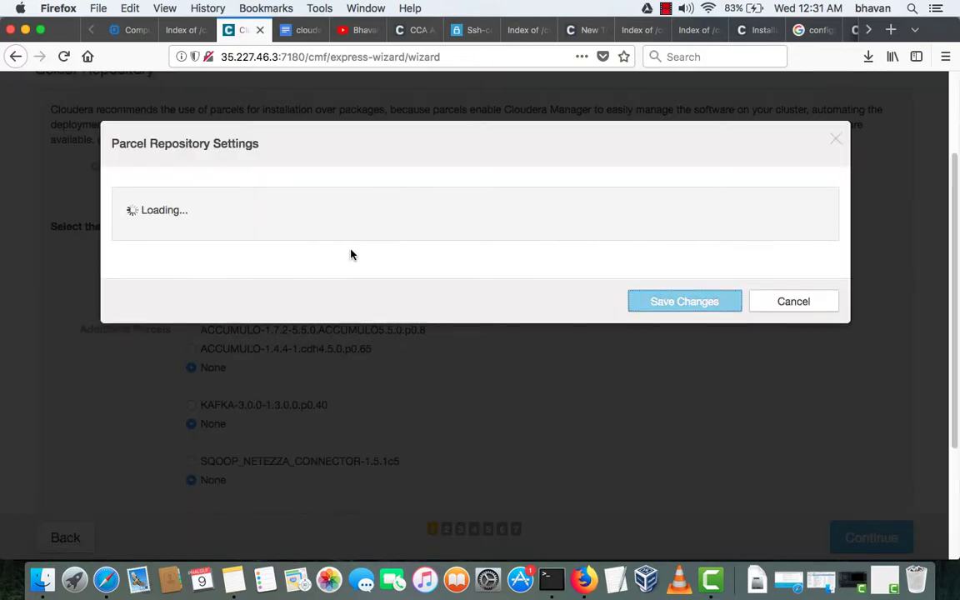
scroll(367, 266, "down", 2)
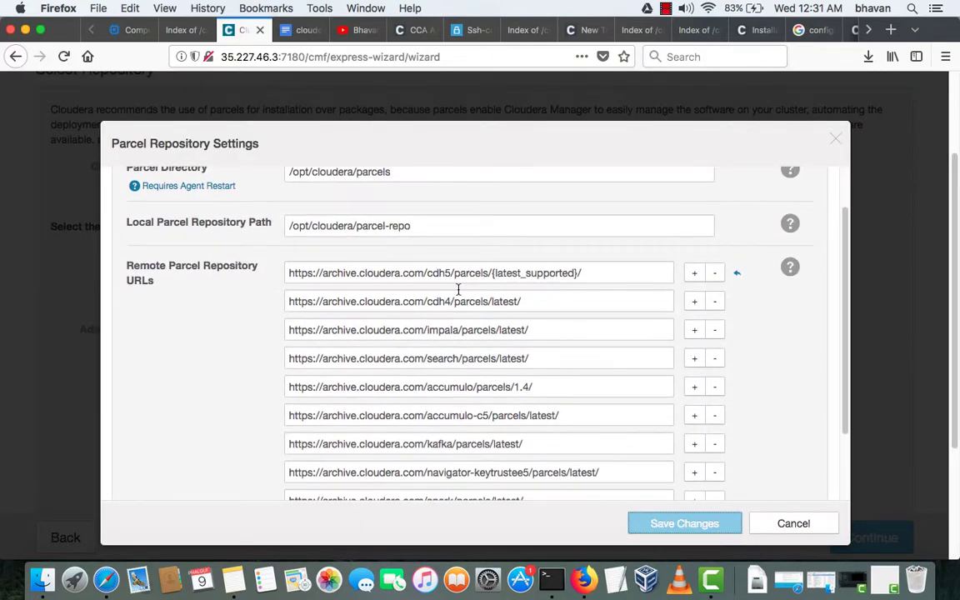
scroll(457, 290, "down", 2)
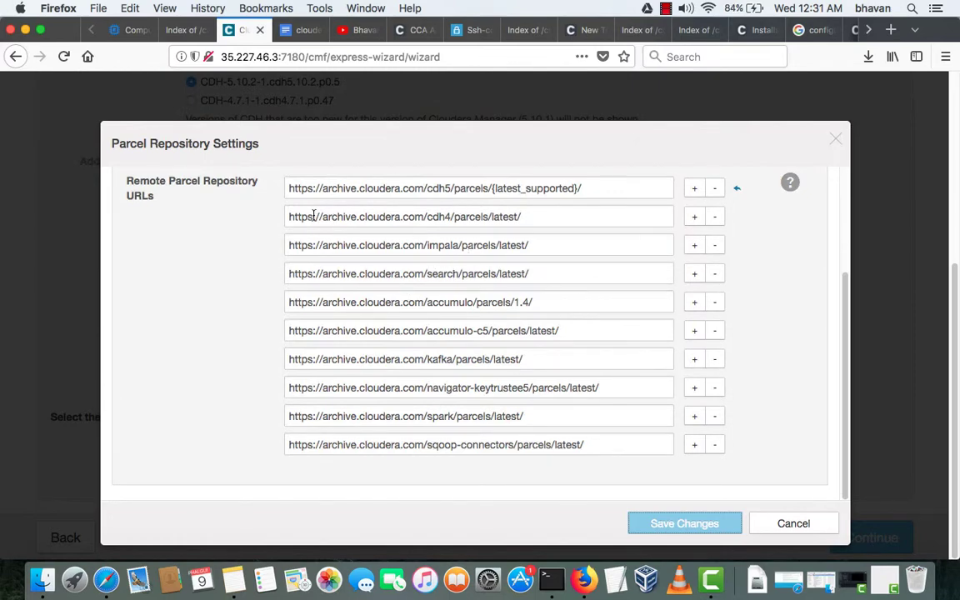
left_click_drag(313, 217, 432, 216)
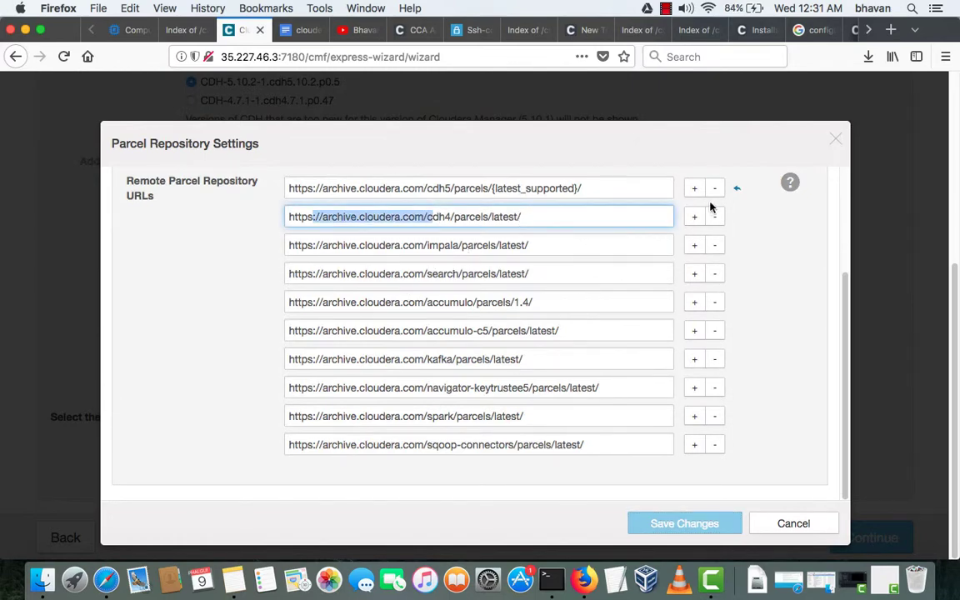
left_click(588, 188)
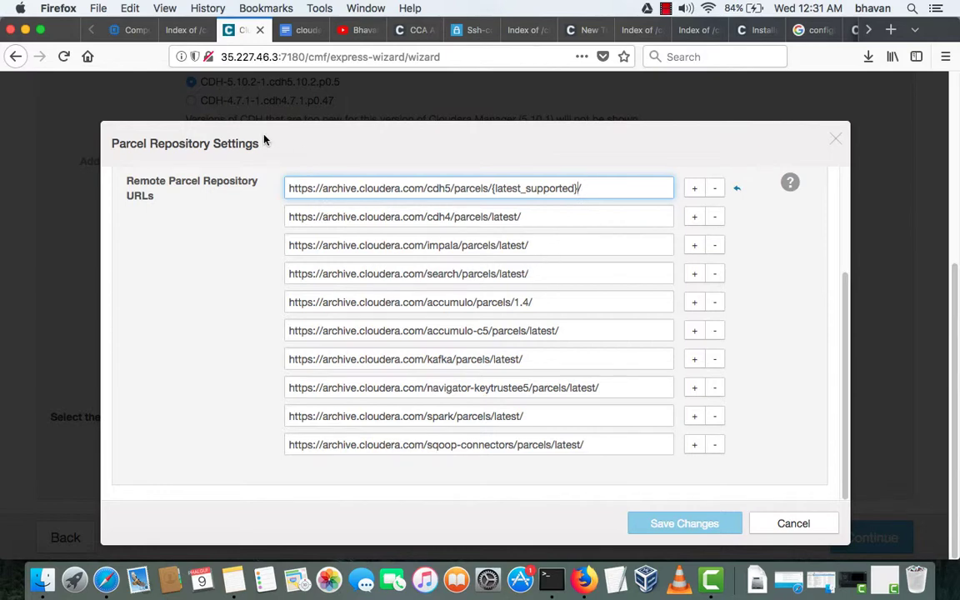
key("ctrl+Up")
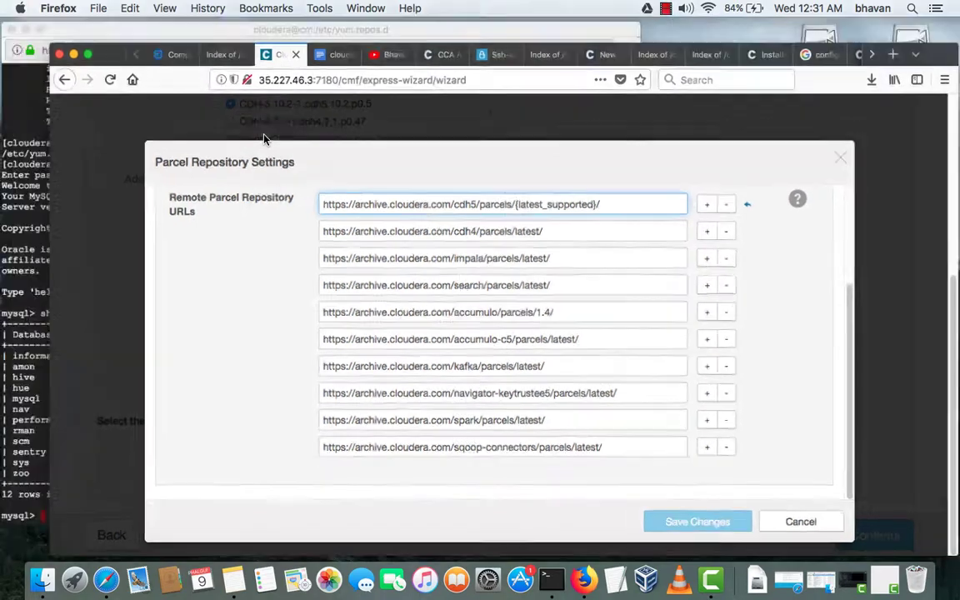
- In the SSH terminal, exit MySQL and list the repo files with ls -ltr
left_click(144, 187)
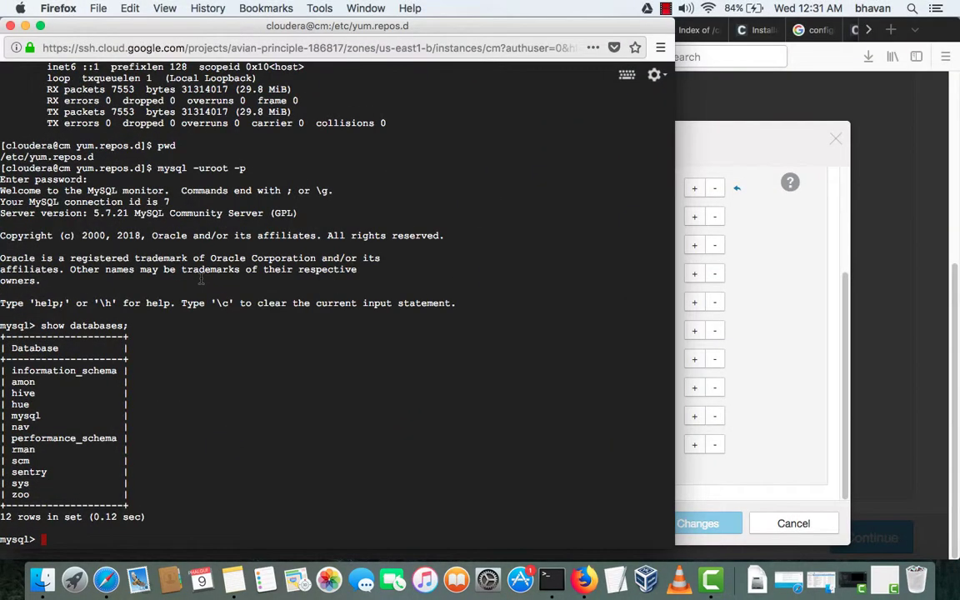
type("exit")
key("Return")
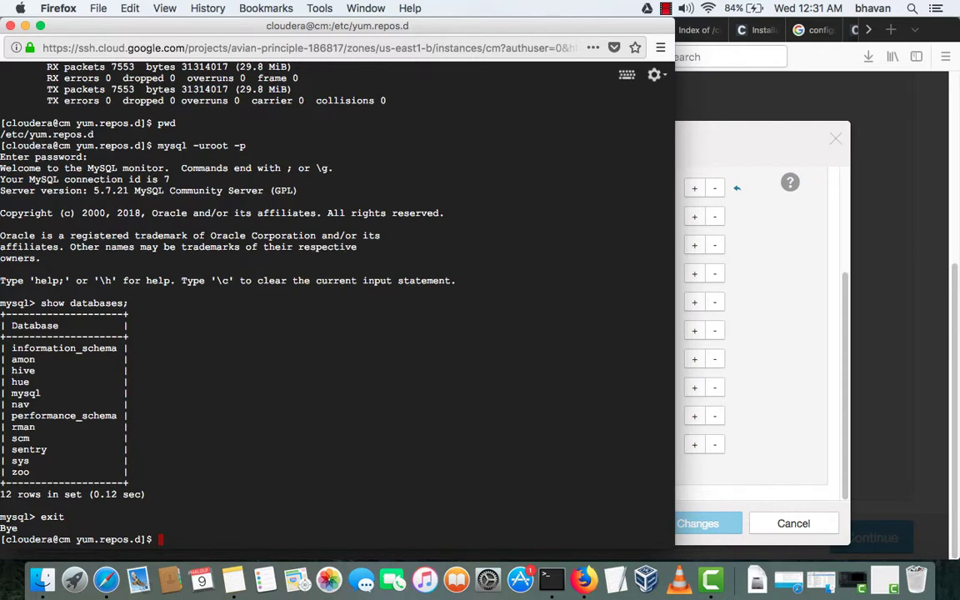
type("ls -ltr")
key("Return")
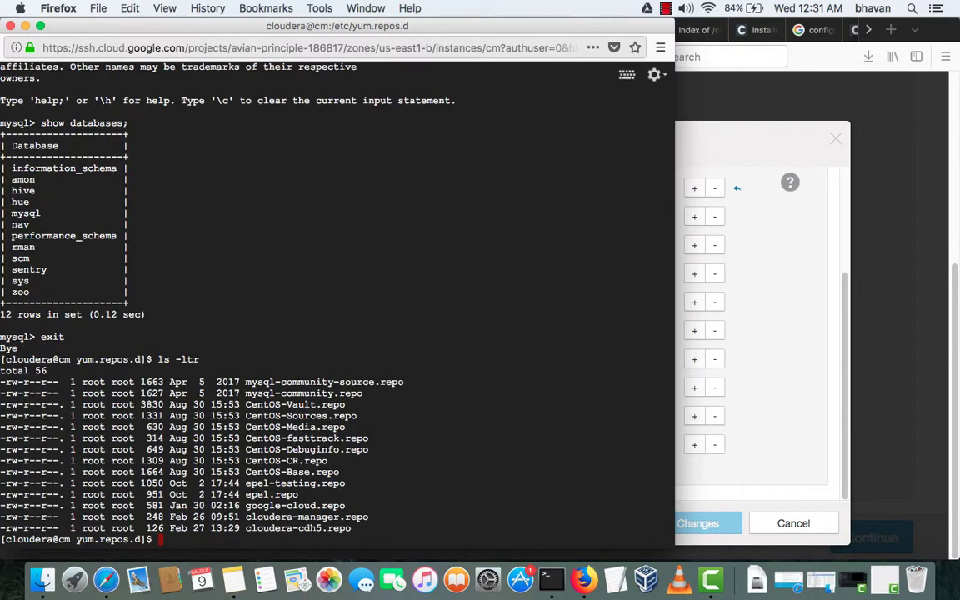
type("cat cl")
key("Tab")
type("cd")
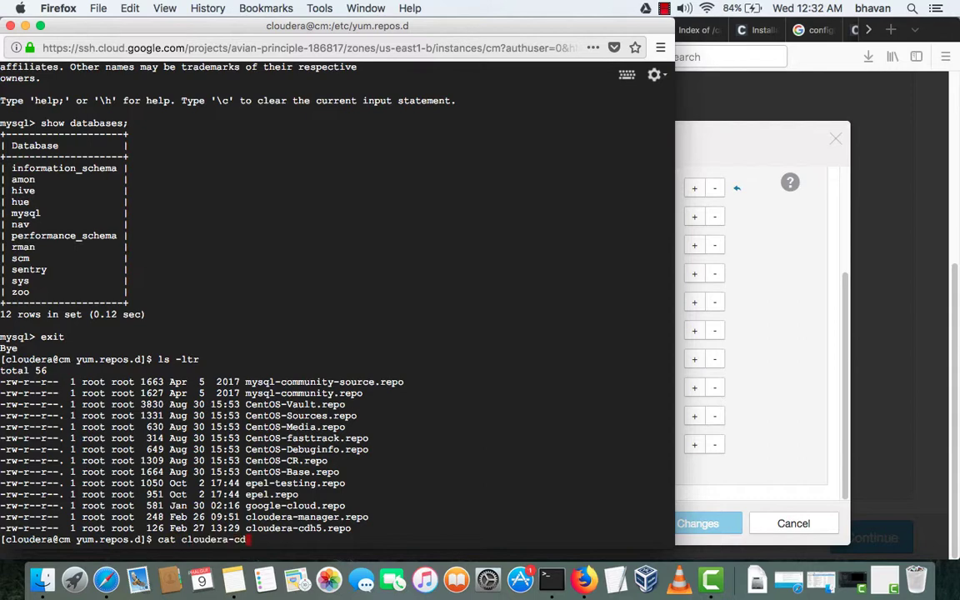
key("Tab")
key("Return")
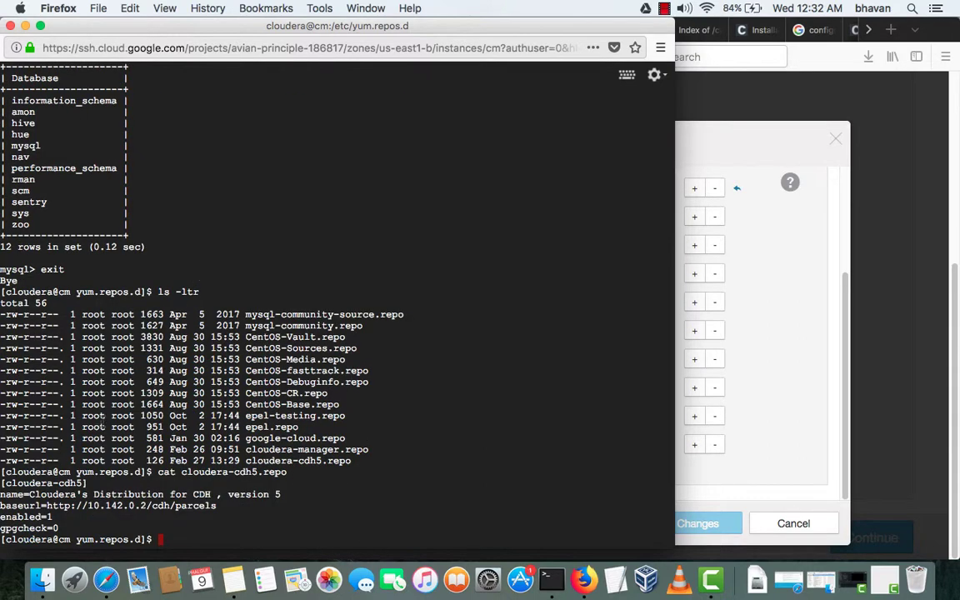
left_click_drag(47, 505, 218, 505)
key("super+c")
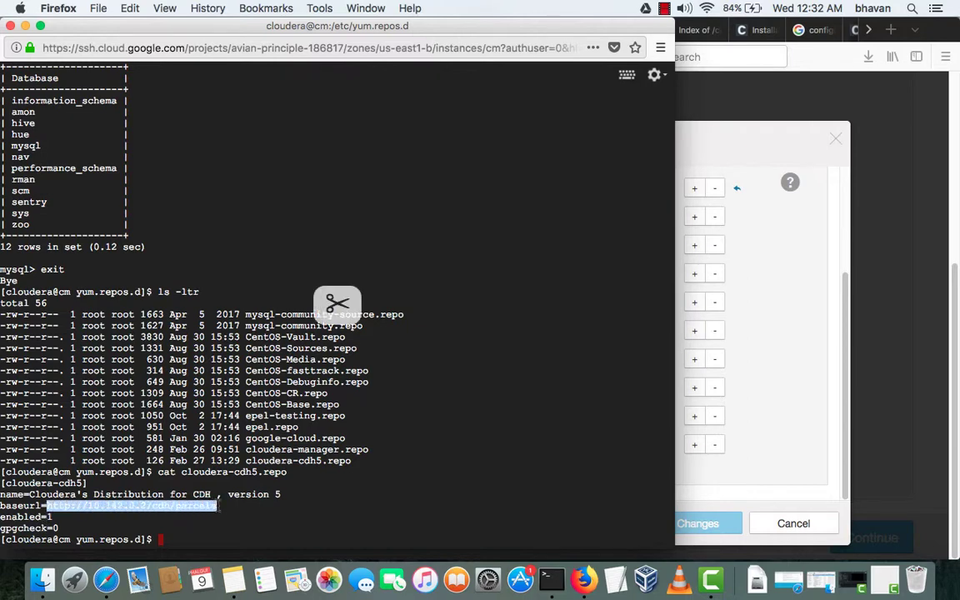
left_click(738, 338)
left_click(592, 190)
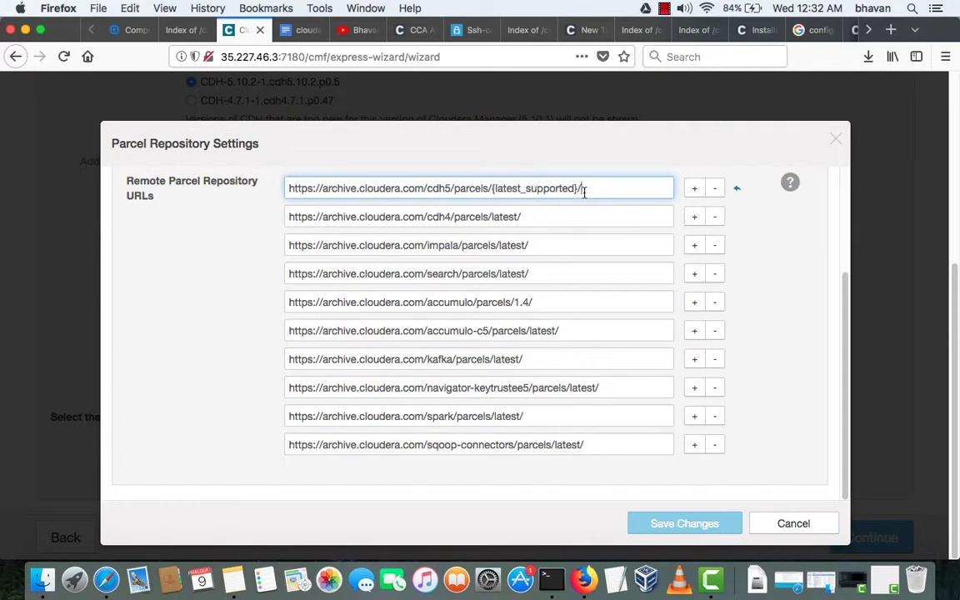
key("super+a")
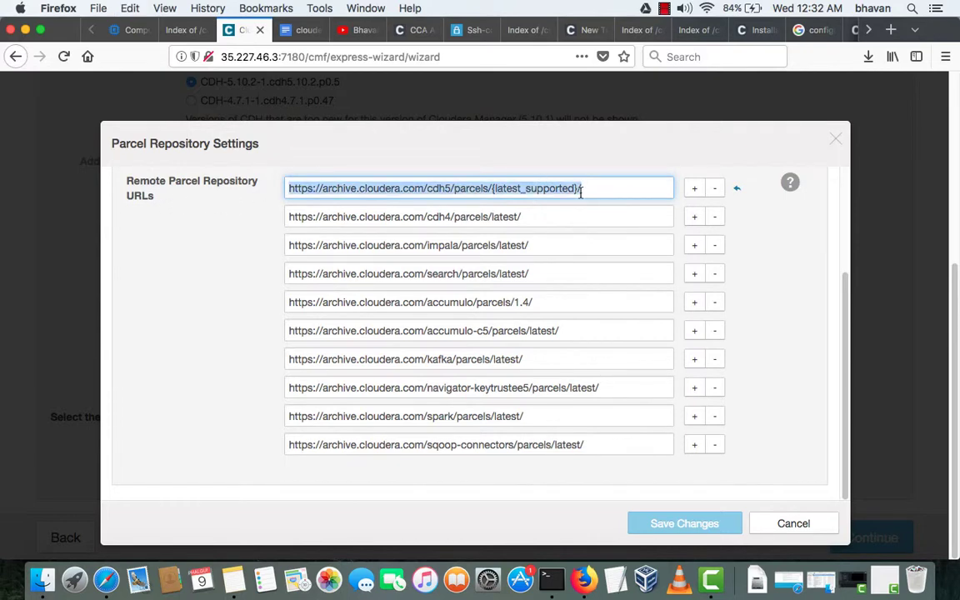
key("BackSpace")
key("super+v")
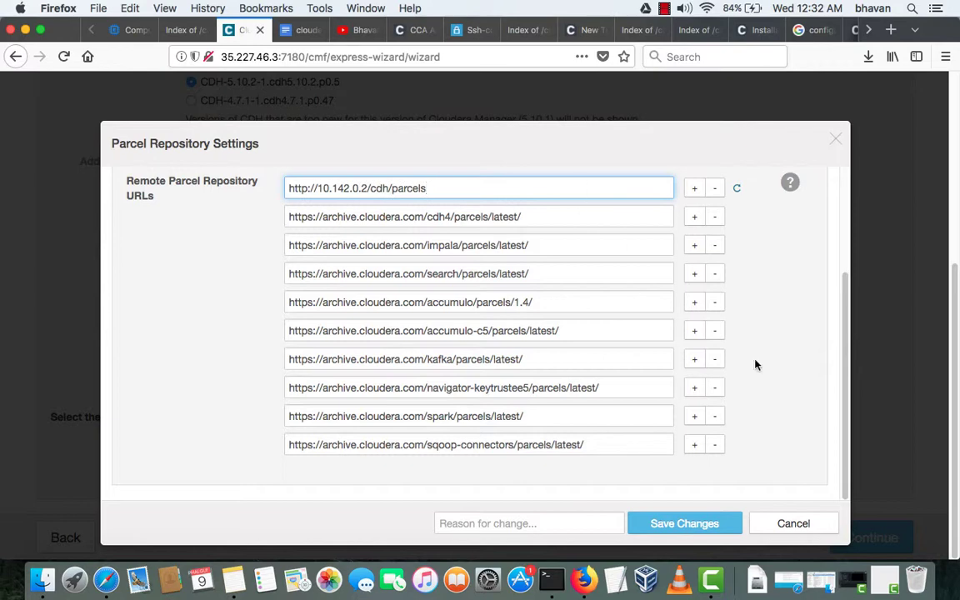
left_click(705, 525)
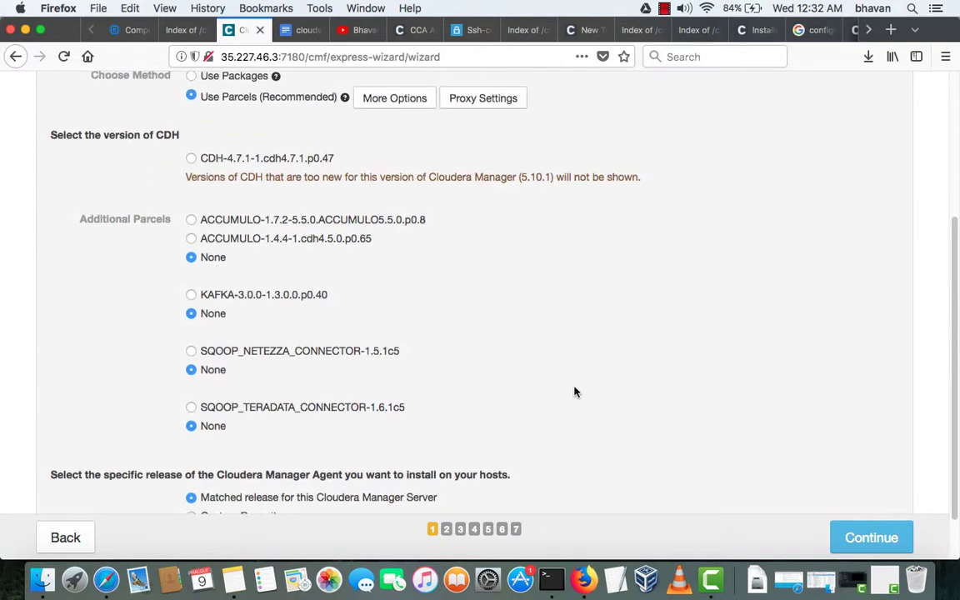
scroll(236, 347, "up", 5)
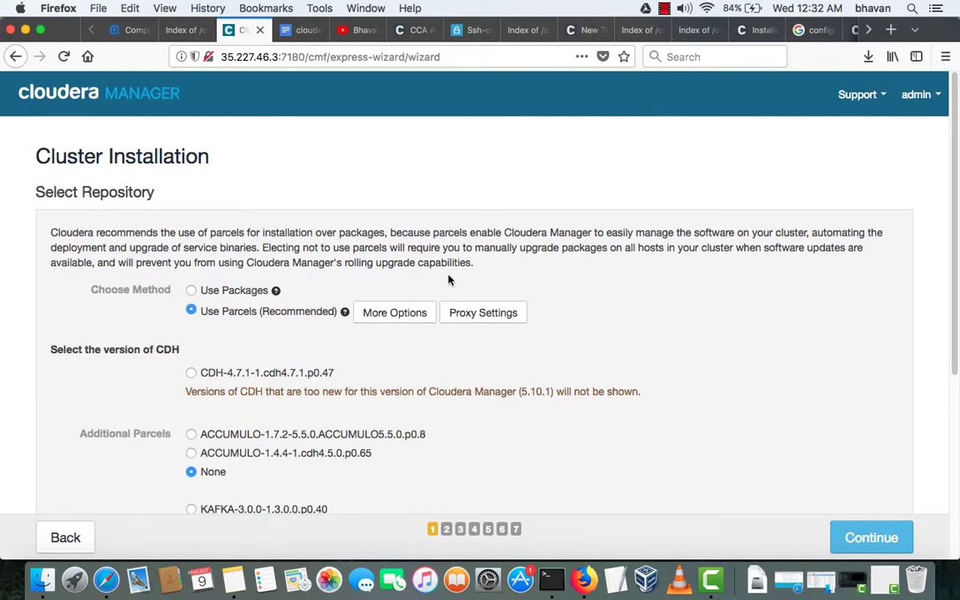
- Copy the first remote parcel repository URL and switch to the CCA certification tab's address bar
left_click(398, 313)
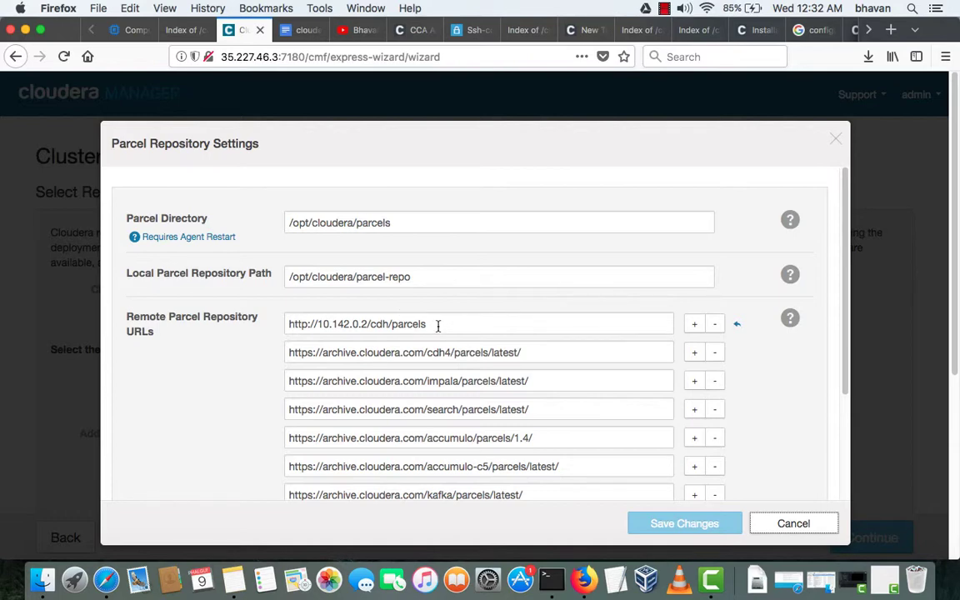
left_click(438, 325)
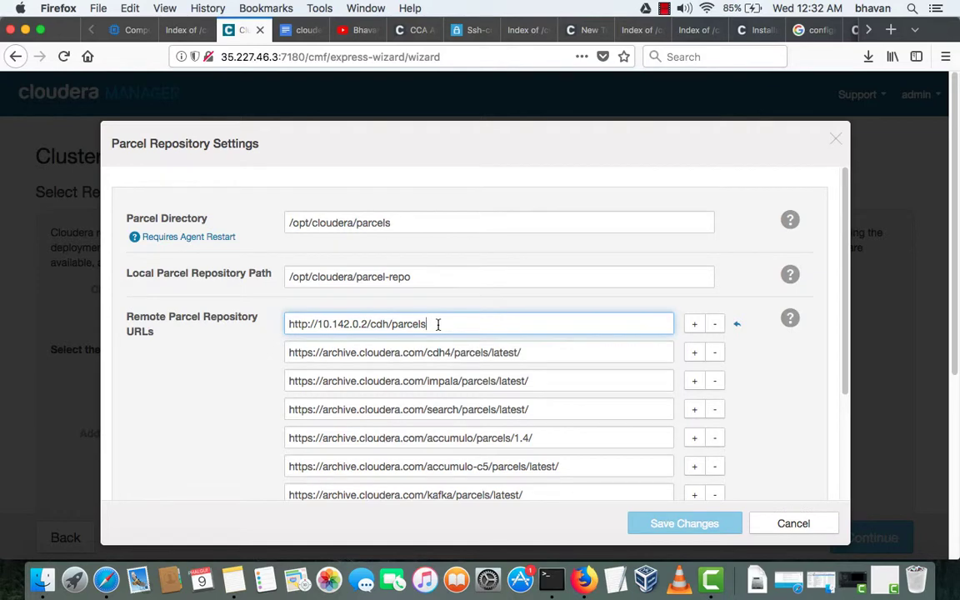
left_click_drag(438, 325, 280, 323)
key("super+c")
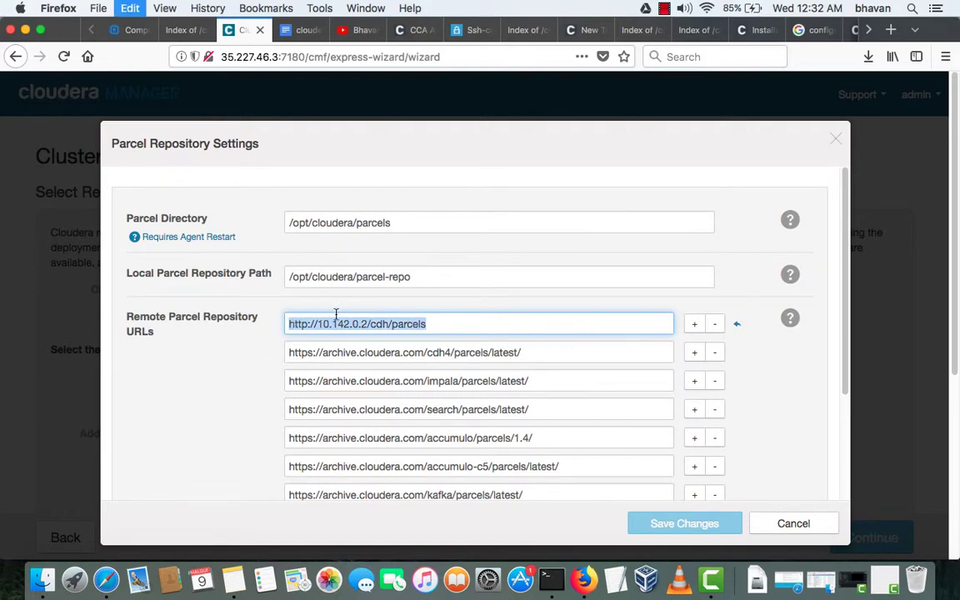
left_click(415, 32)
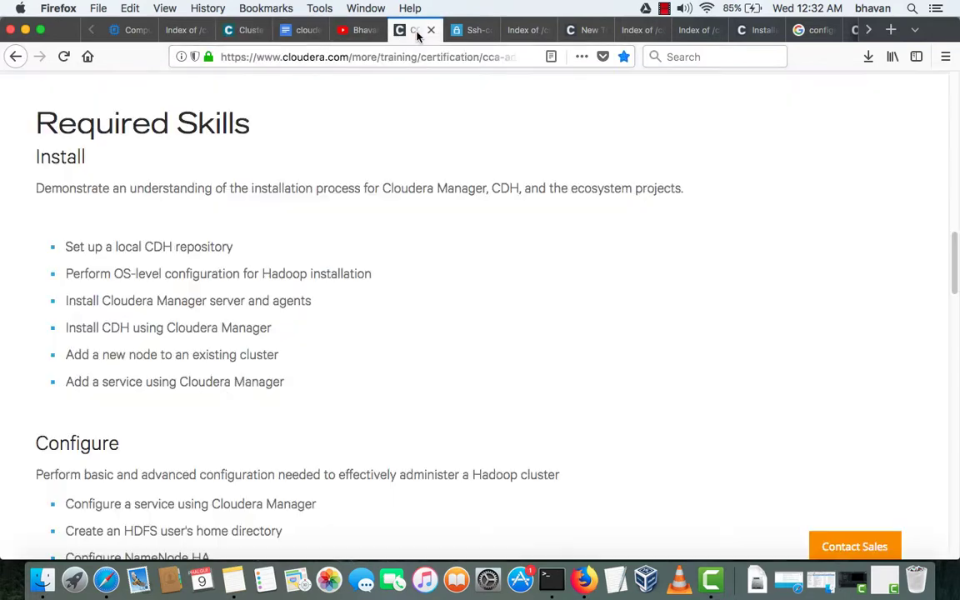
left_click(332, 57)
- Load the pasted parcel URL, then copy the cm instance's external IP 35.227.46.3 from Google Cloud
key("ctrl+v")
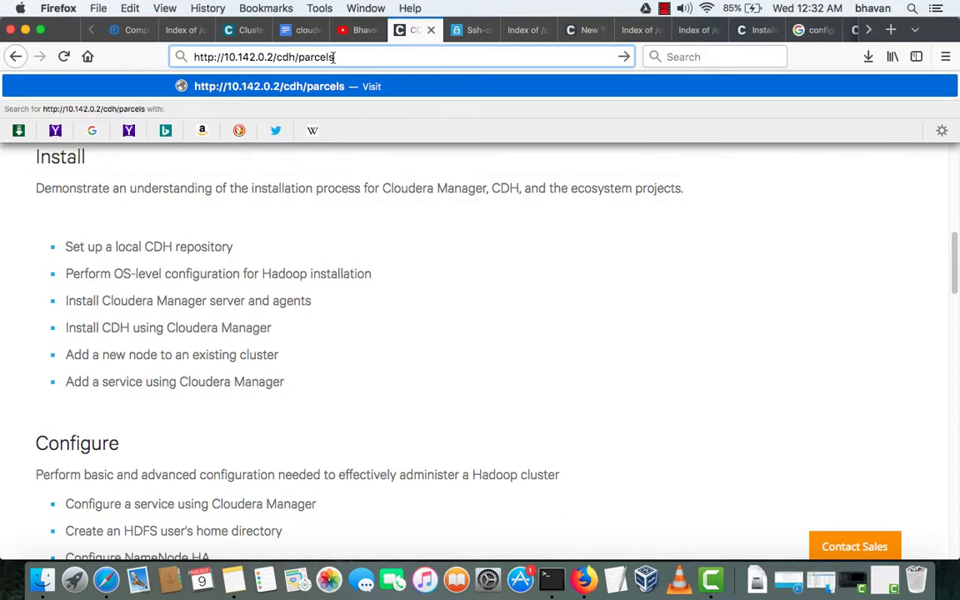
key("Return")
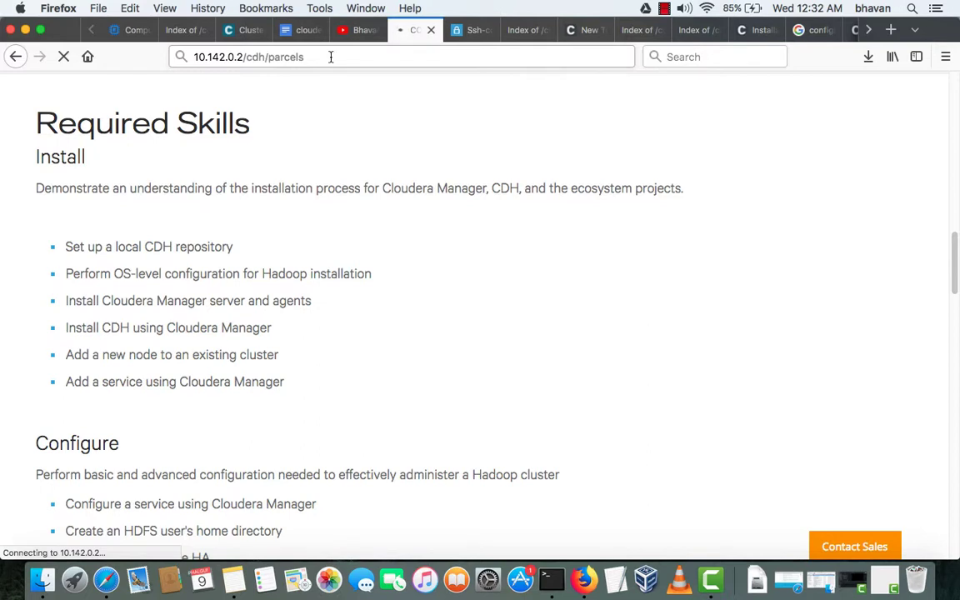
left_click(240, 30)
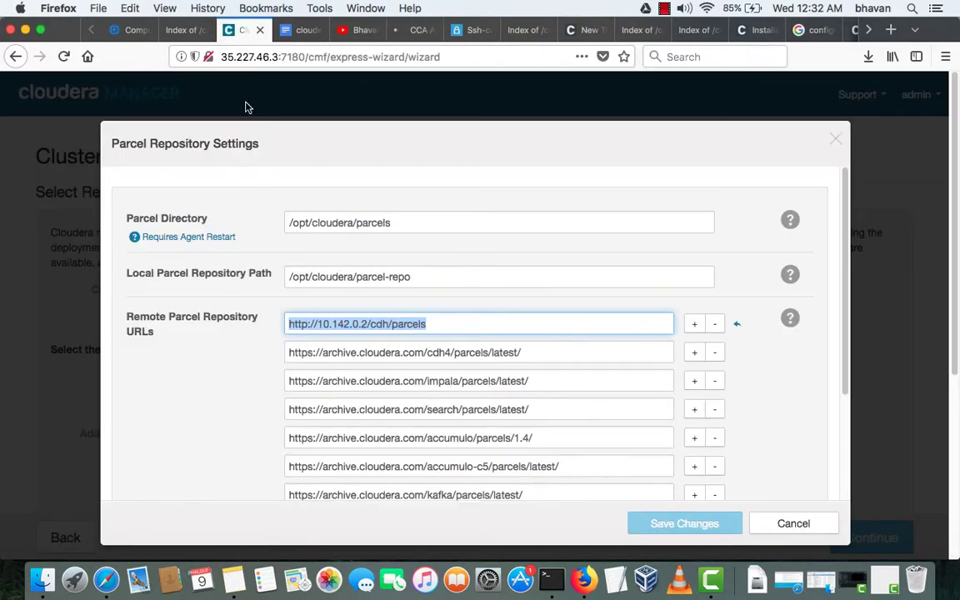
left_click(129, 30)
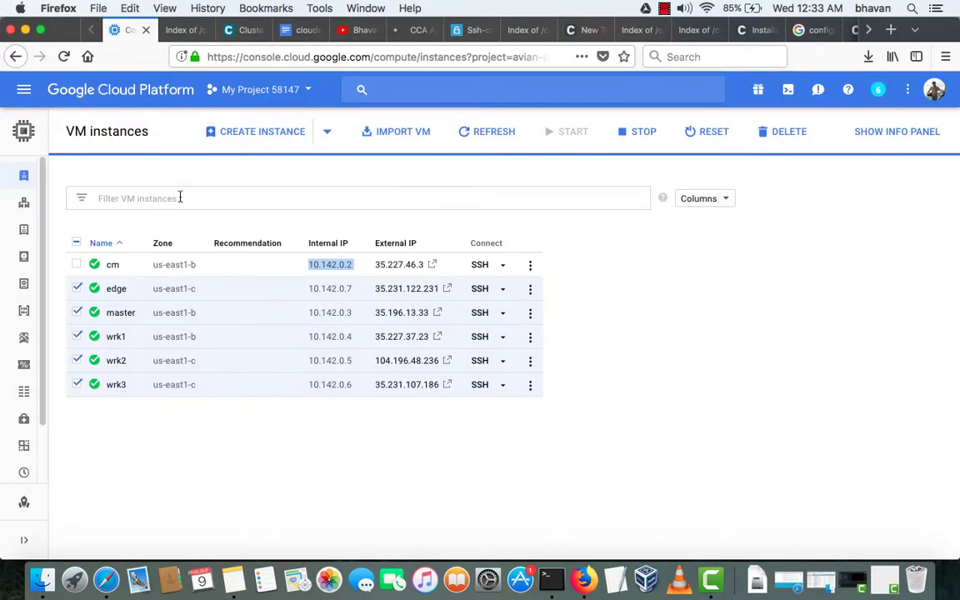
left_click_drag(375, 265, 425, 269)
key("super+c")
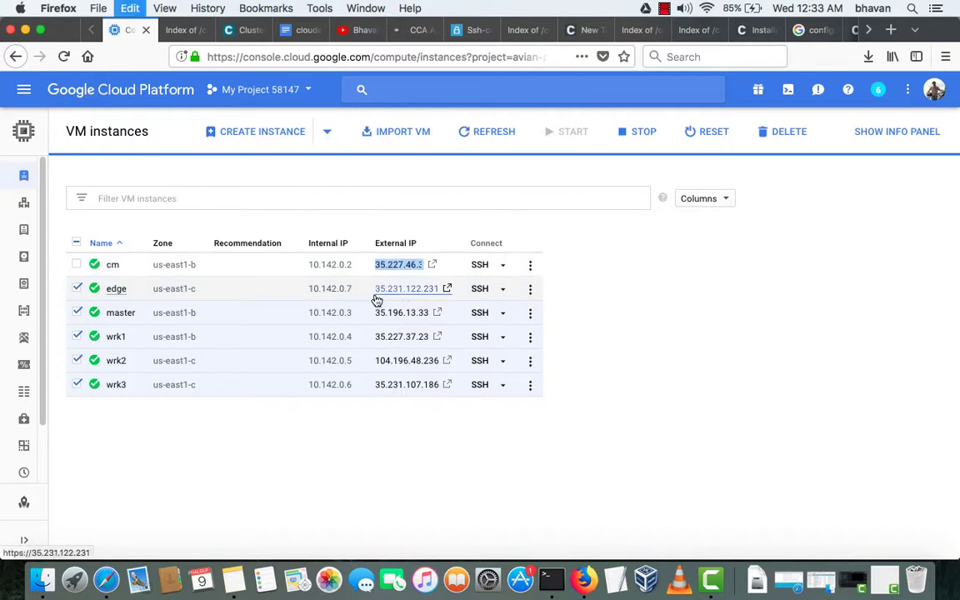
- Change the address to 35.227.46.3/cdh/parcels and load it
left_click(416, 30)
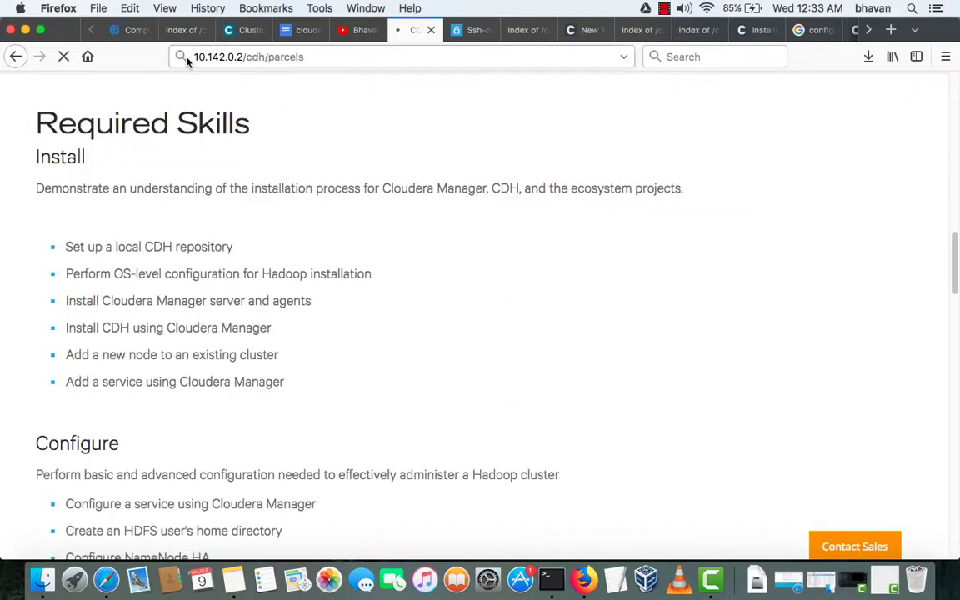
left_click(209, 56)
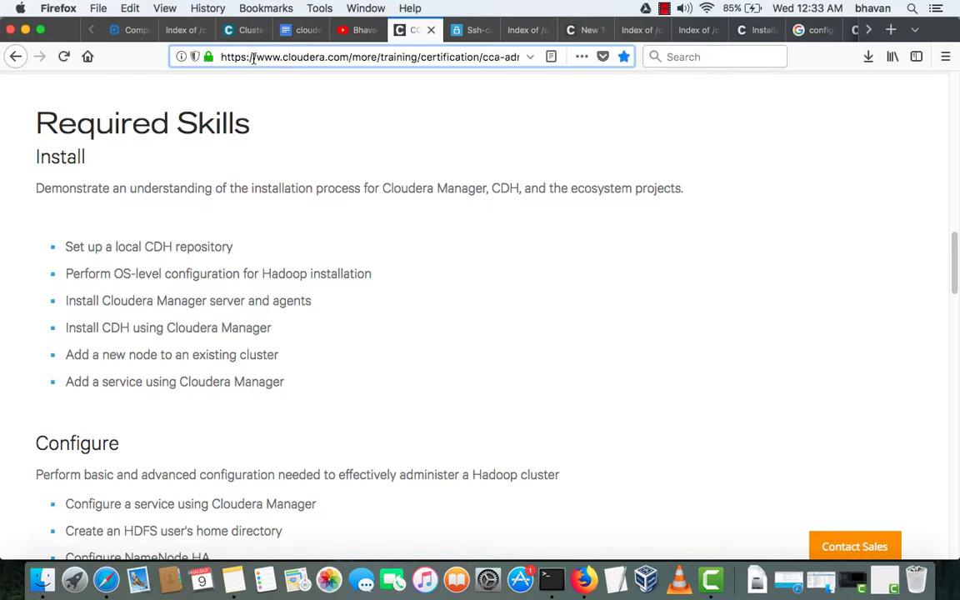
key("super+v")
key("super+shift+Right")
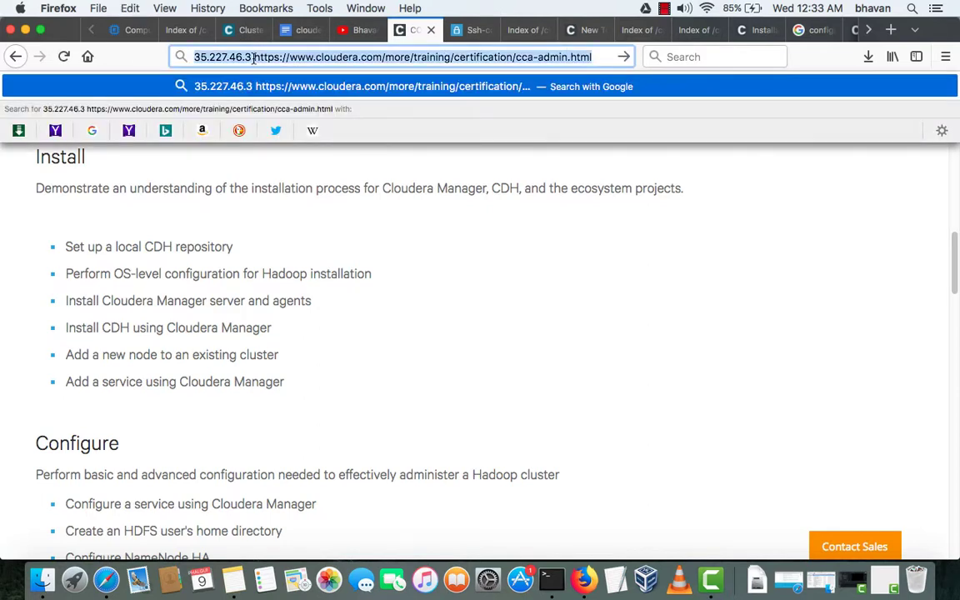
key("BackSpace")
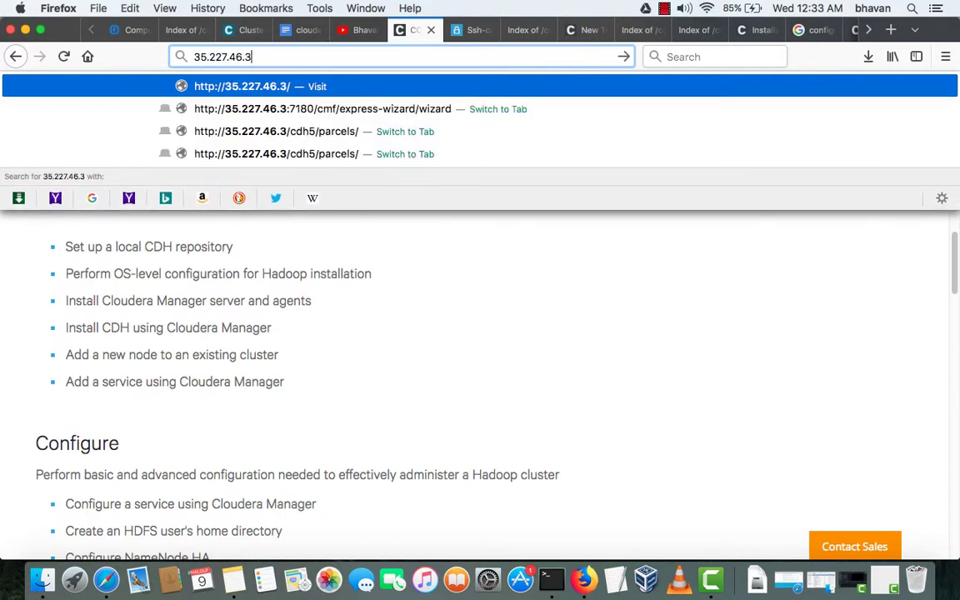
type("lcdh")
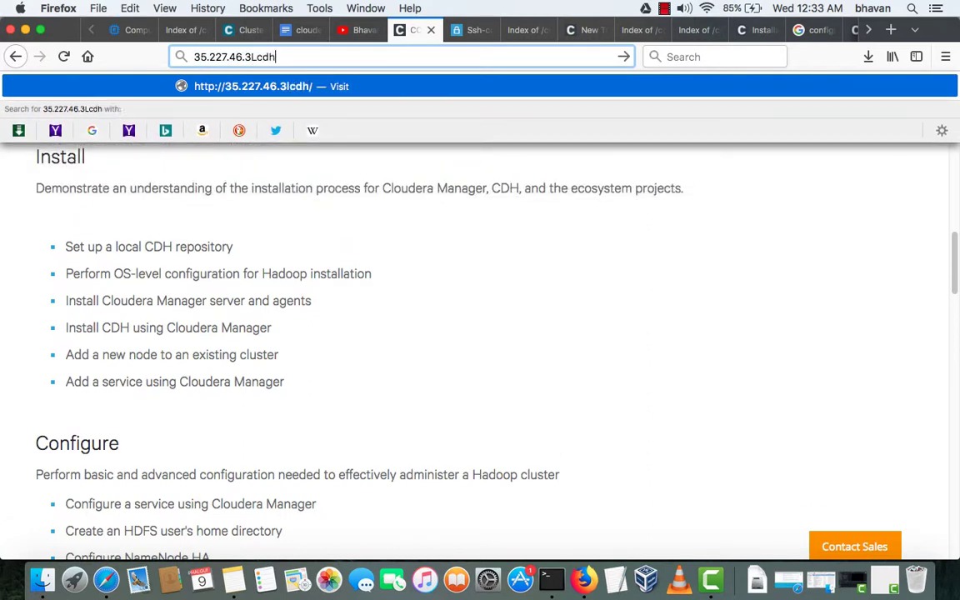
key("BackSpace")
key("BackSpace")
key("BackSpace")
key("BackSpace")
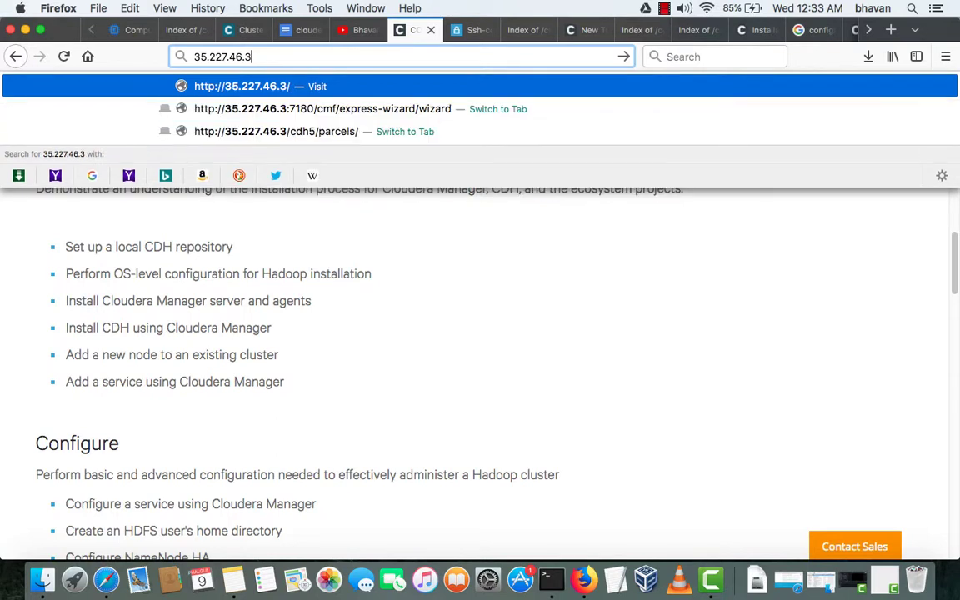
type("/cdh")
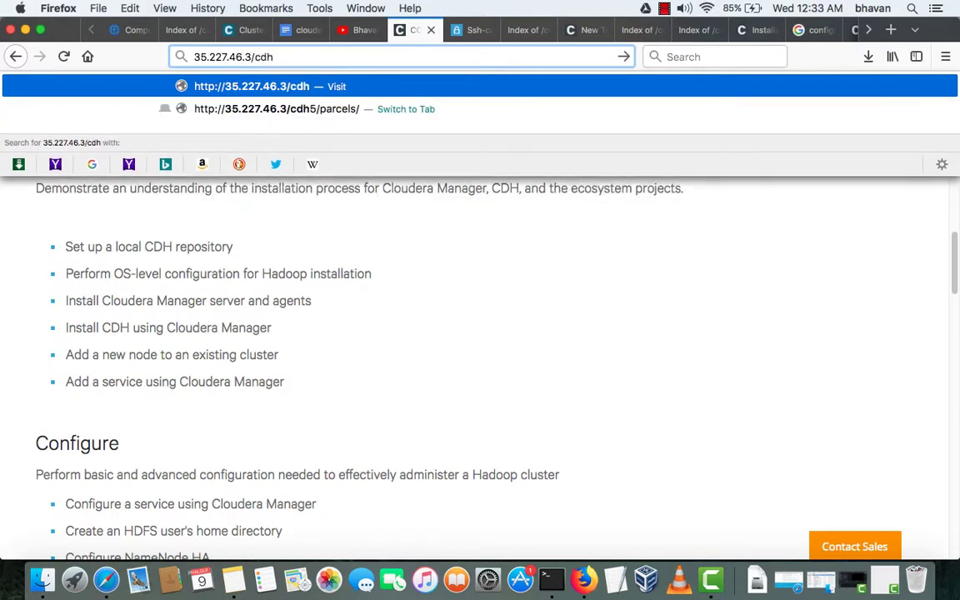
type("/parc")
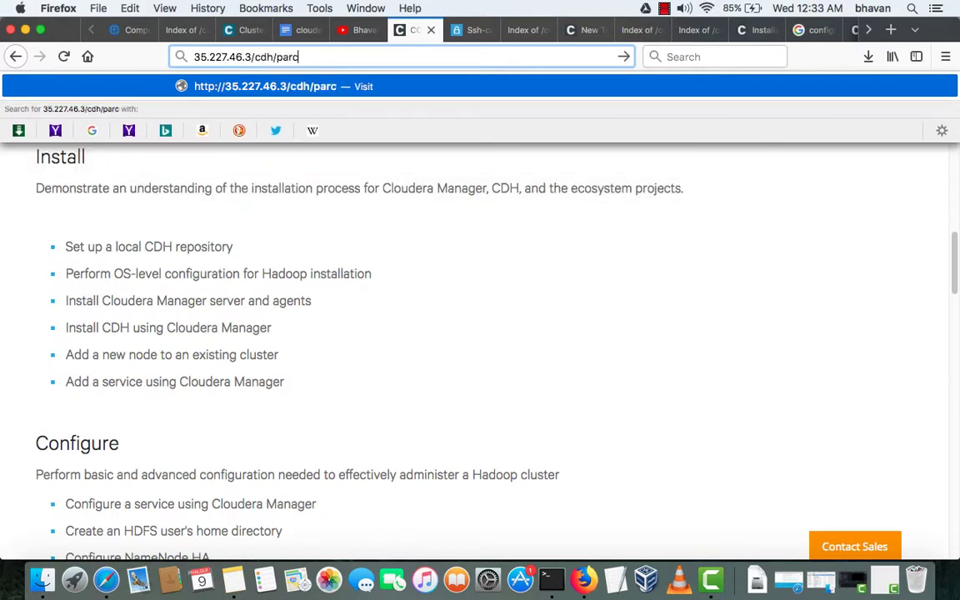
type("els")
key("Return")
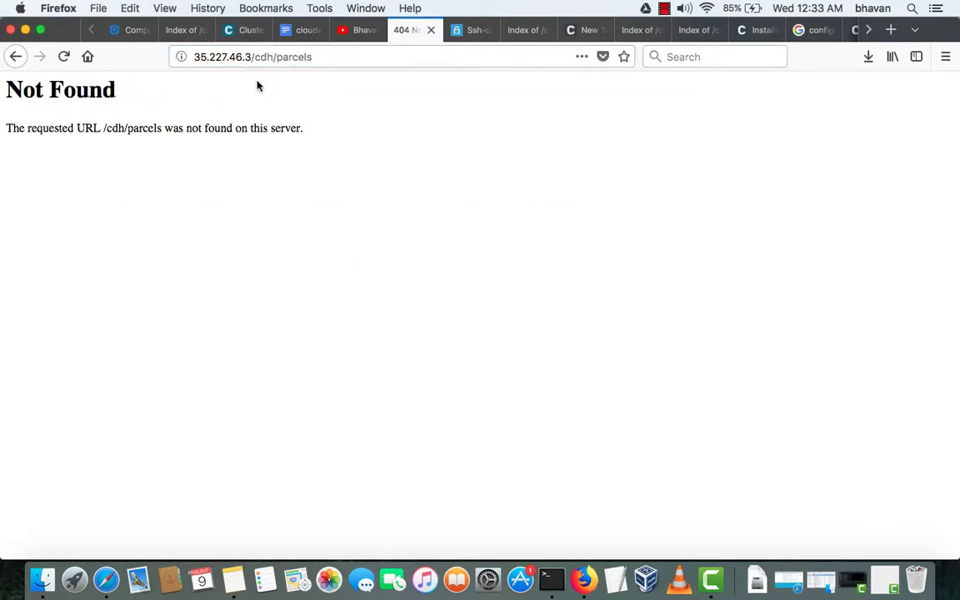
- Correct the address to 35.227.46.3/cdh5/parcels and reload the directory listing
left_click(269, 57)
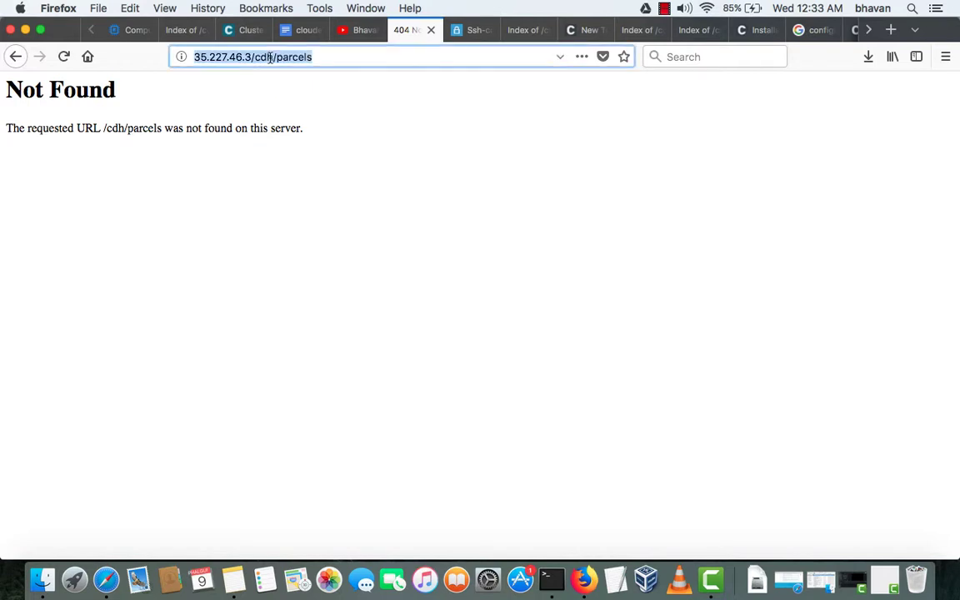
left_click(272, 57)
type("5")
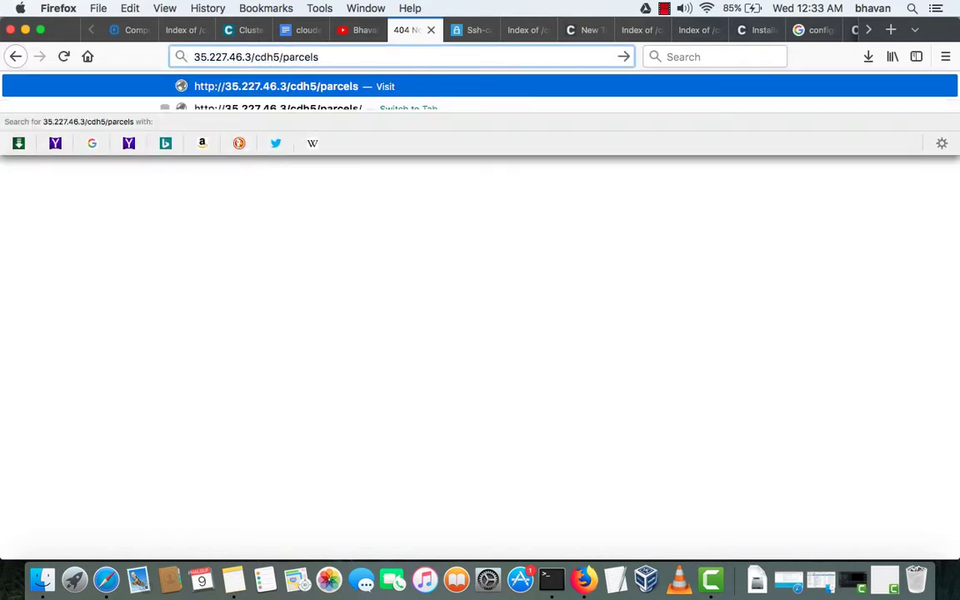
key("Return")
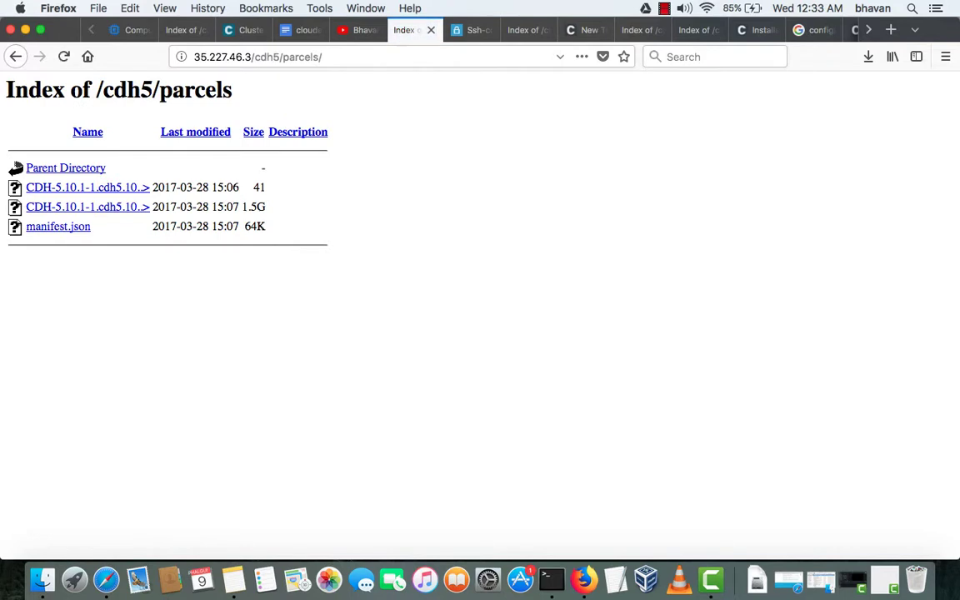
- Change the first remote parcel URL path from cdh to cdh5 and save the settings
left_click(236, 30)
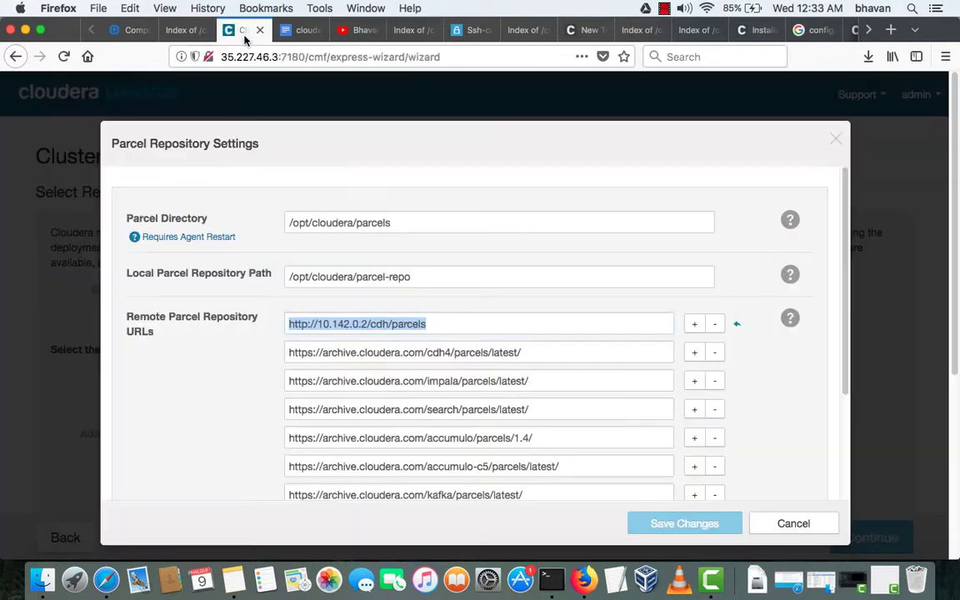
left_click(387, 327)
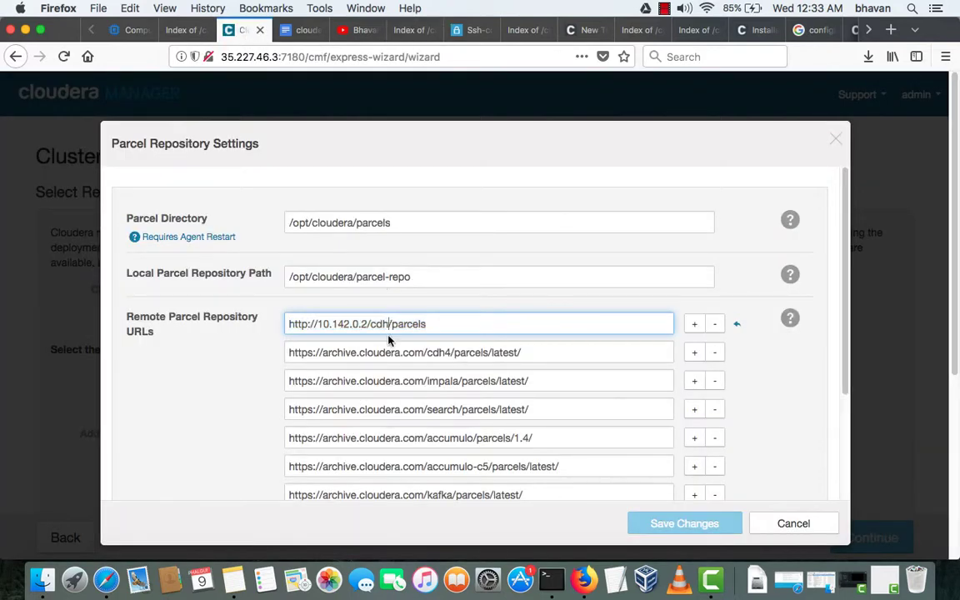
type("5")
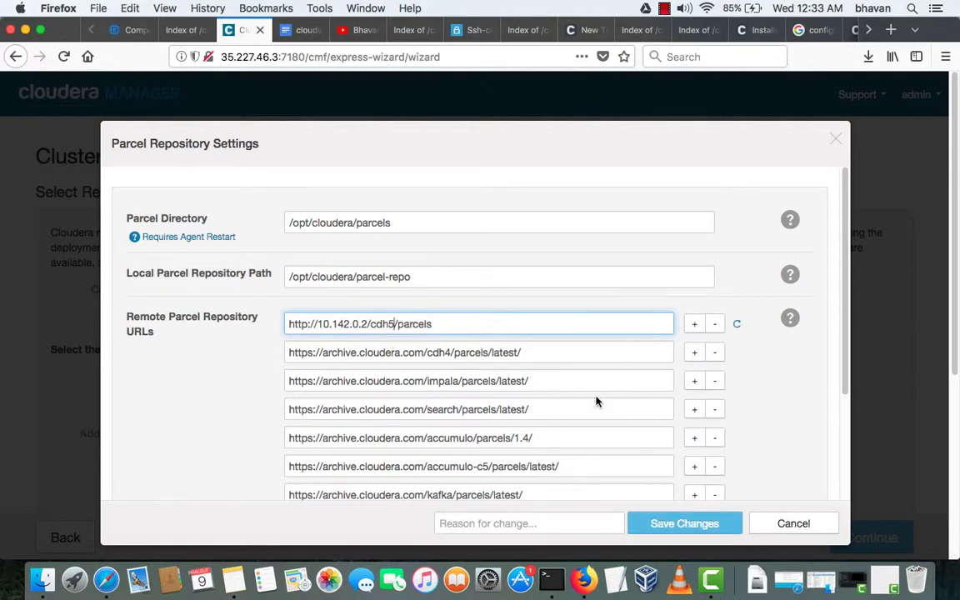
left_click(669, 525)
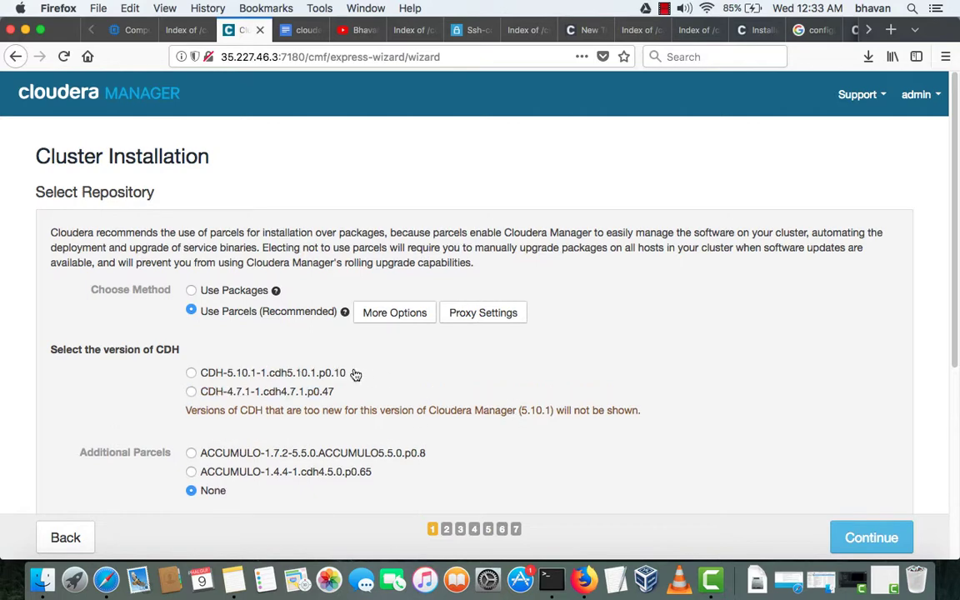
- Select the CDH-5.10.1-1.cdh5.10.1.p0.10 parcel and continue to JDK options
left_click(194, 374)
scroll(378, 406, "down", 5)
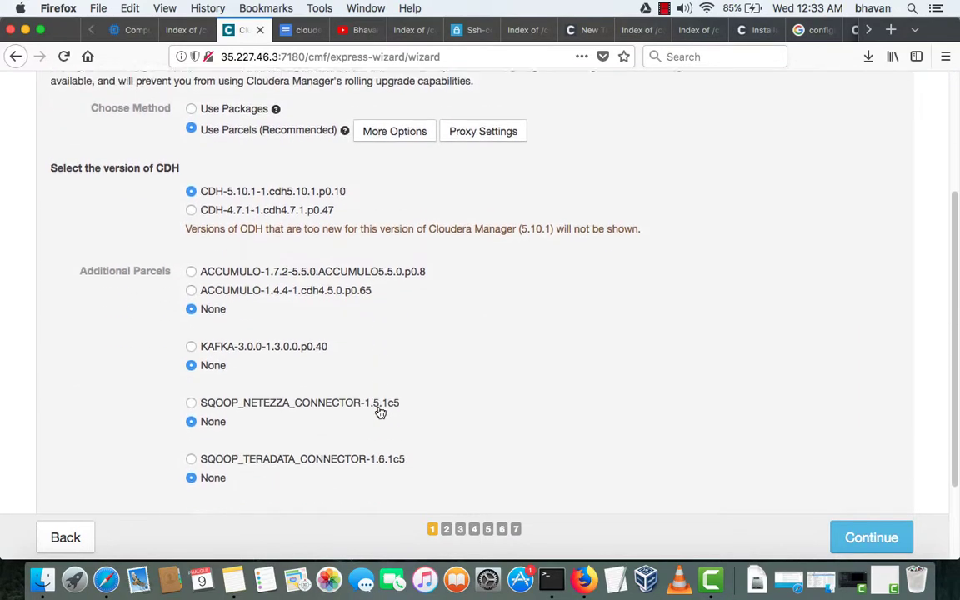
scroll(380, 411, "up", 4)
scroll(378, 412, "down", 6)
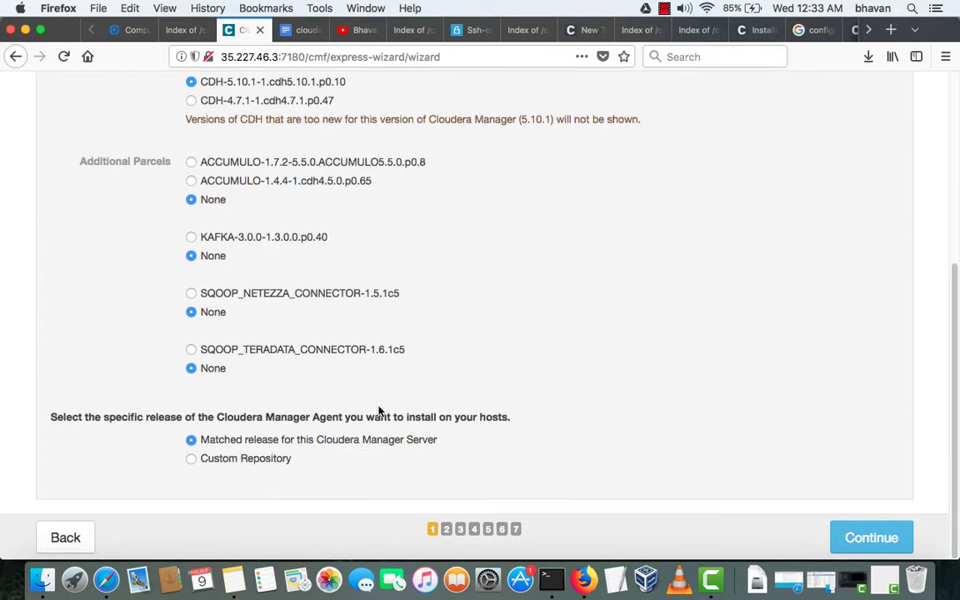
left_click(844, 543)
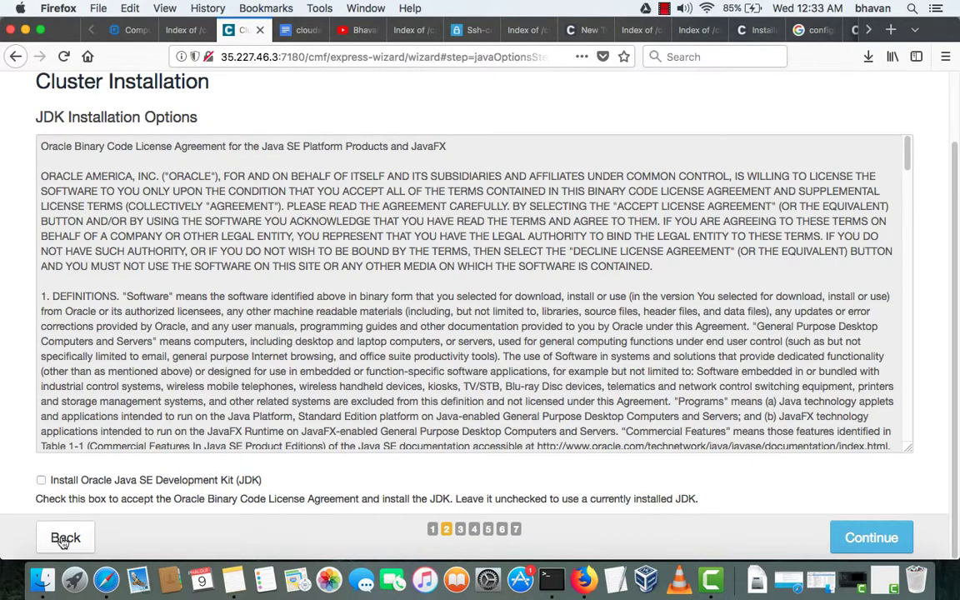
- Revisit the repository step to review the matched agent release, then return to JDK options
left_click(61, 538)
scroll(242, 416, "down", 6)
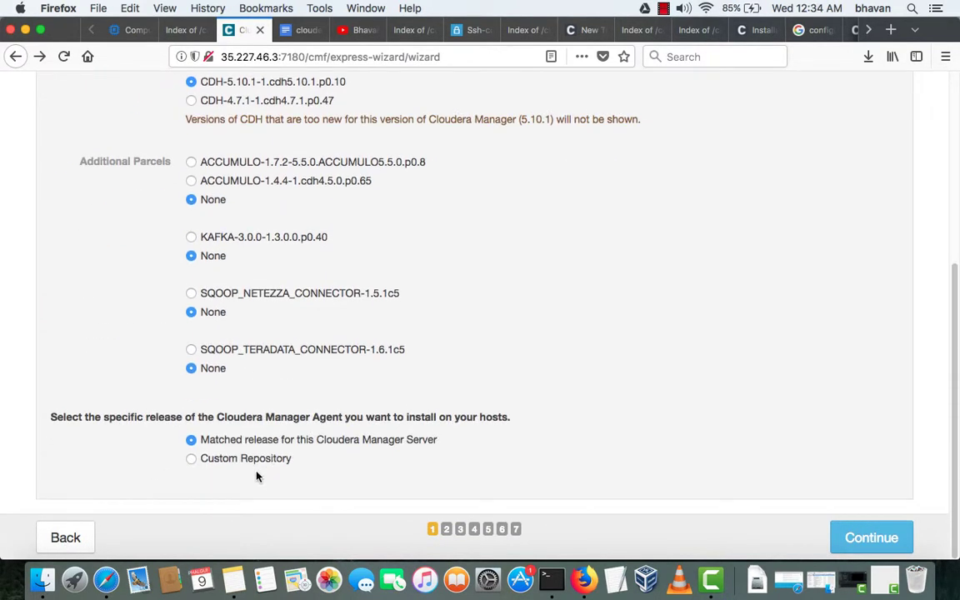
left_click_drag(439, 441, 193, 442)
left_click(894, 538)
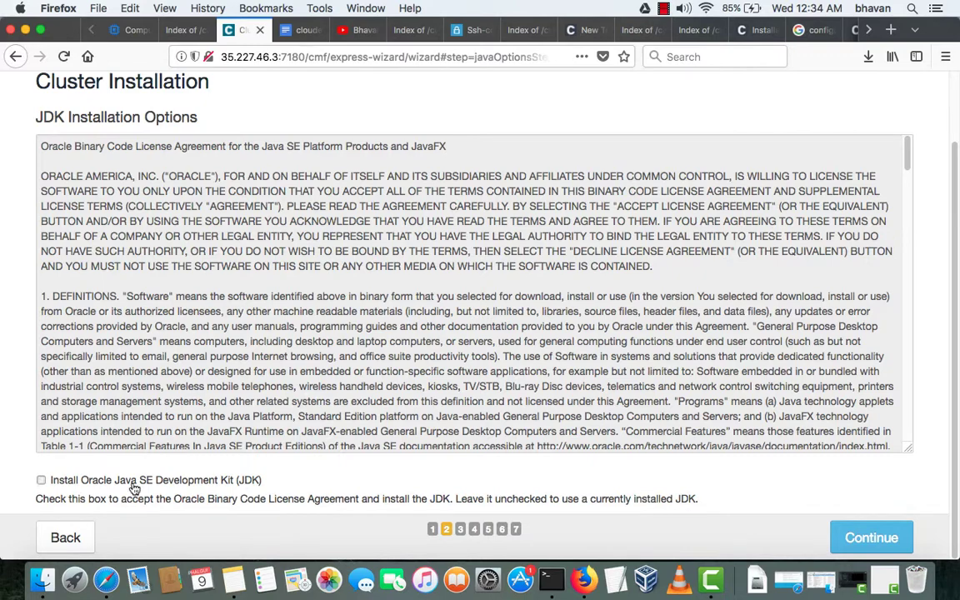
- Check Install Oracle Java SE Development Kit and the unlimited strength encryption policy files, then continue
left_click(118, 480)
scroll(225, 483, "down", 1)
left_click(149, 483)
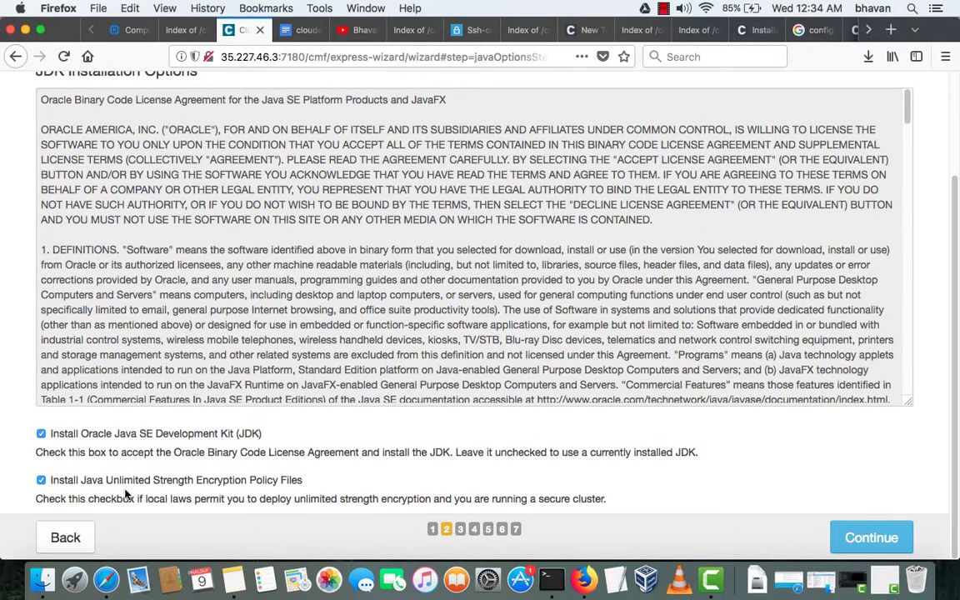
left_click_drag(313, 492, 58, 492)
left_click(305, 490)
left_click_drag(332, 487, 173, 485)
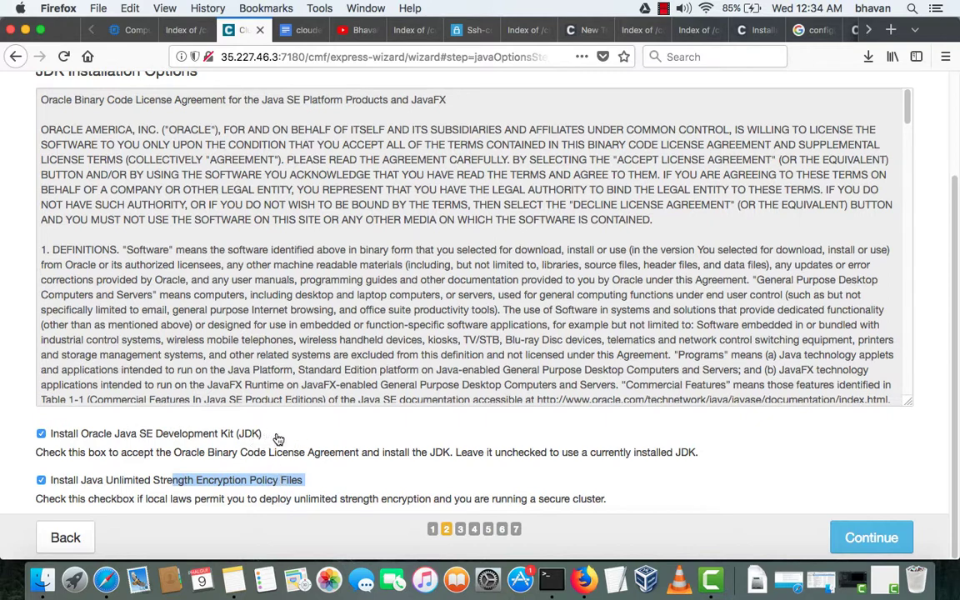
left_click_drag(273, 436, 52, 438)
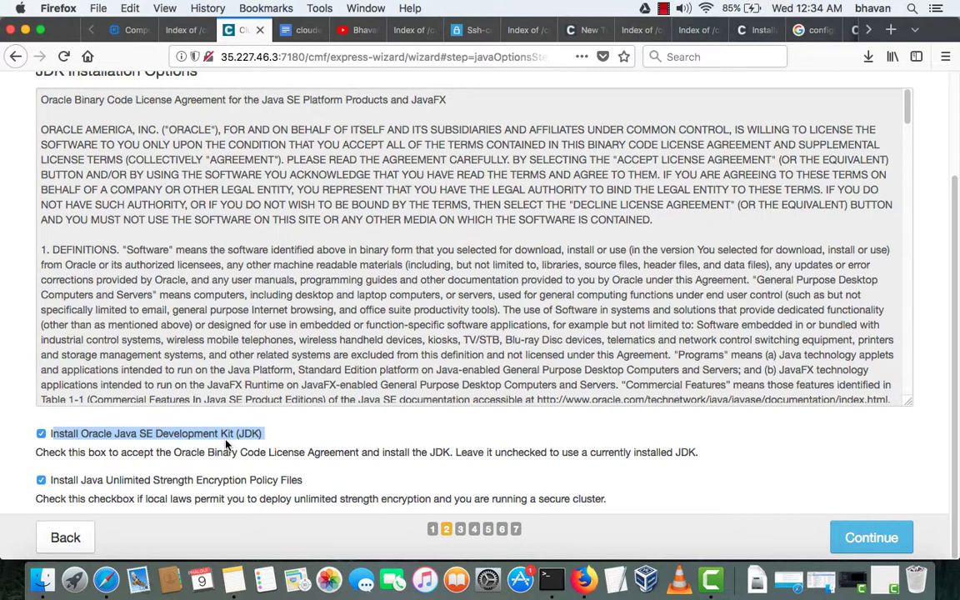
left_click(872, 539)
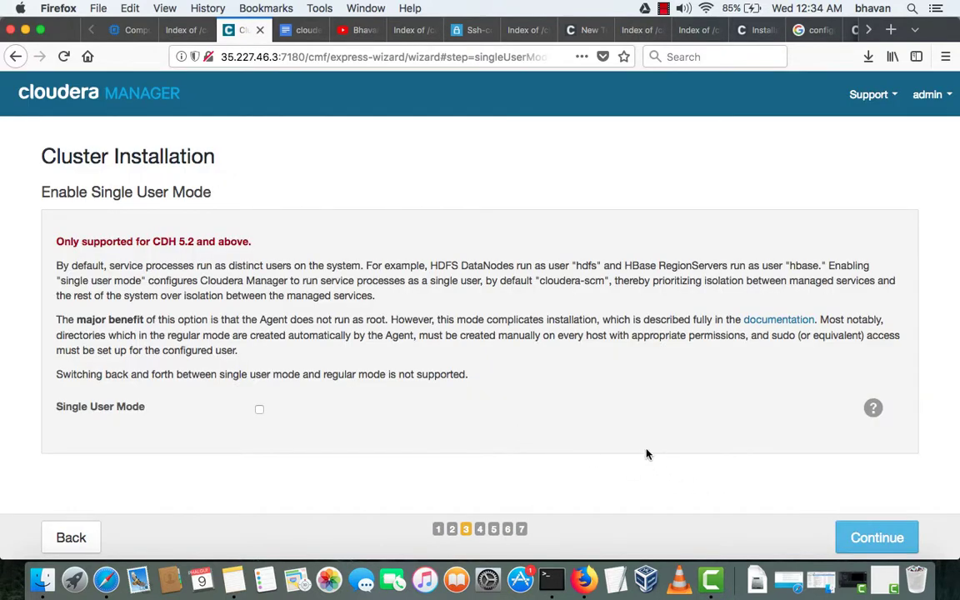
- Leave single user mode off and set SSH login to another user, entering the username
left_click_drag(218, 193, 50, 206)
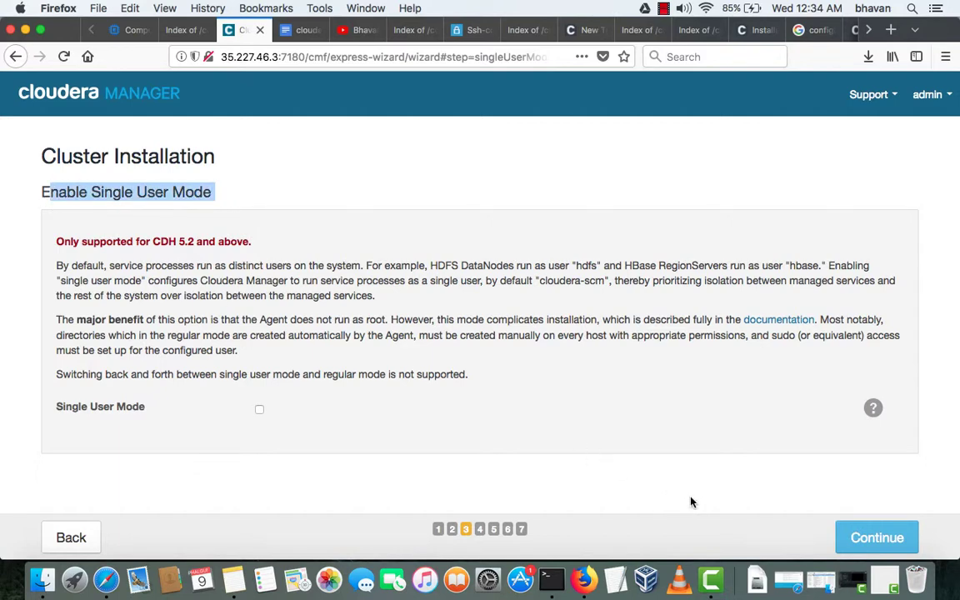
left_click(854, 540)
left_click(209, 288)
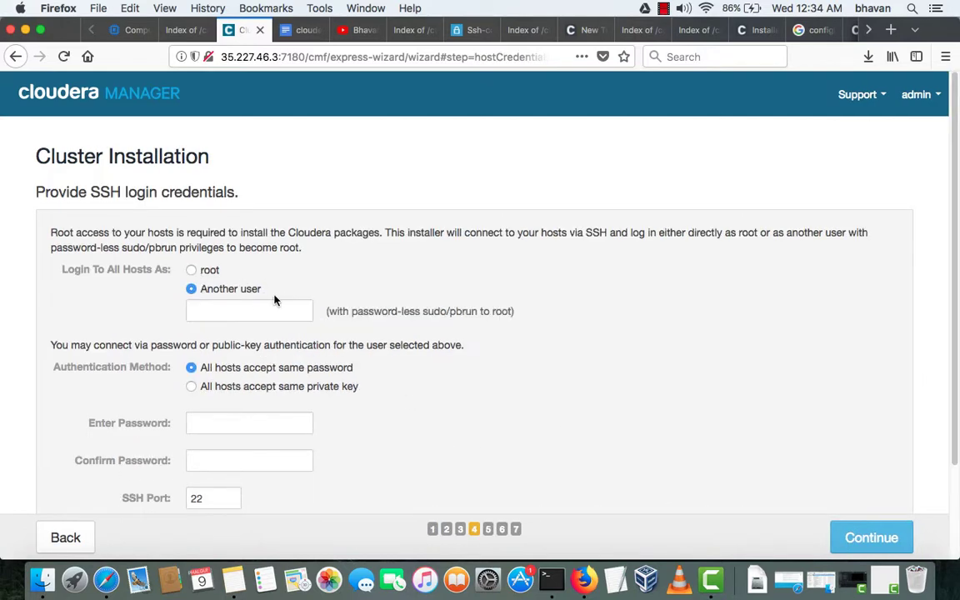
left_click(248, 311)
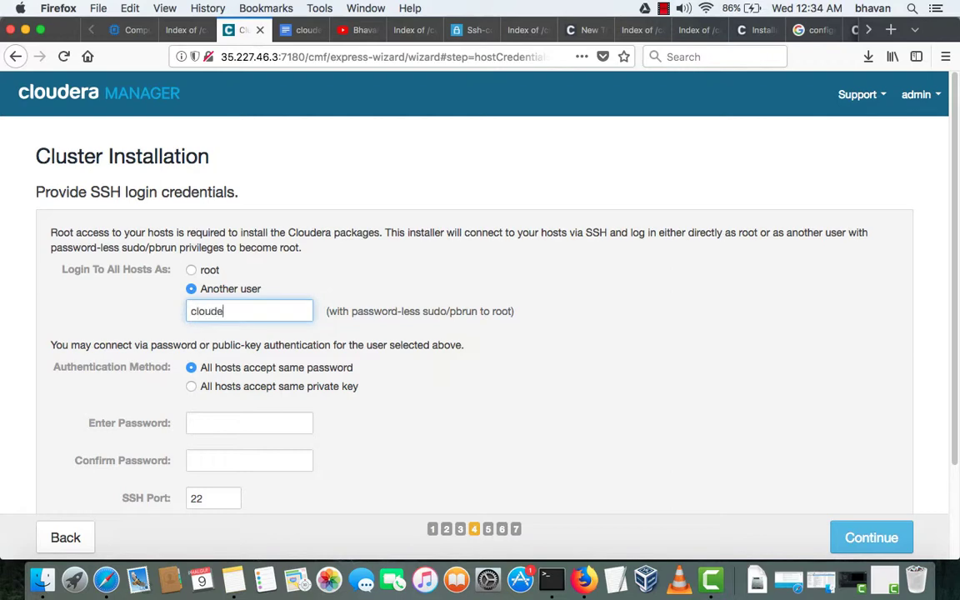
- Enter and confirm the SSH password, then start installation on the hosts
left_click(243, 421)
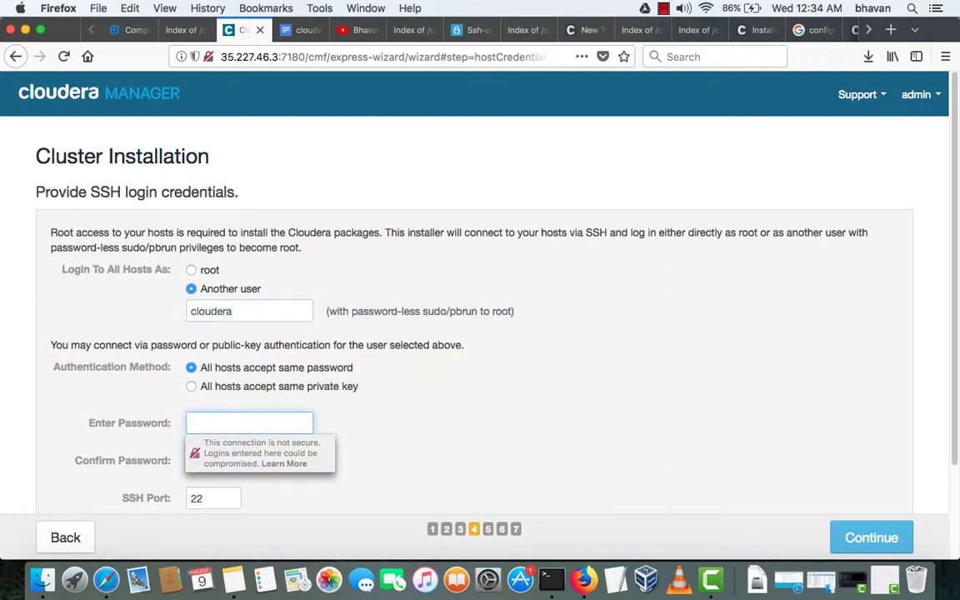
left_click(249, 460)
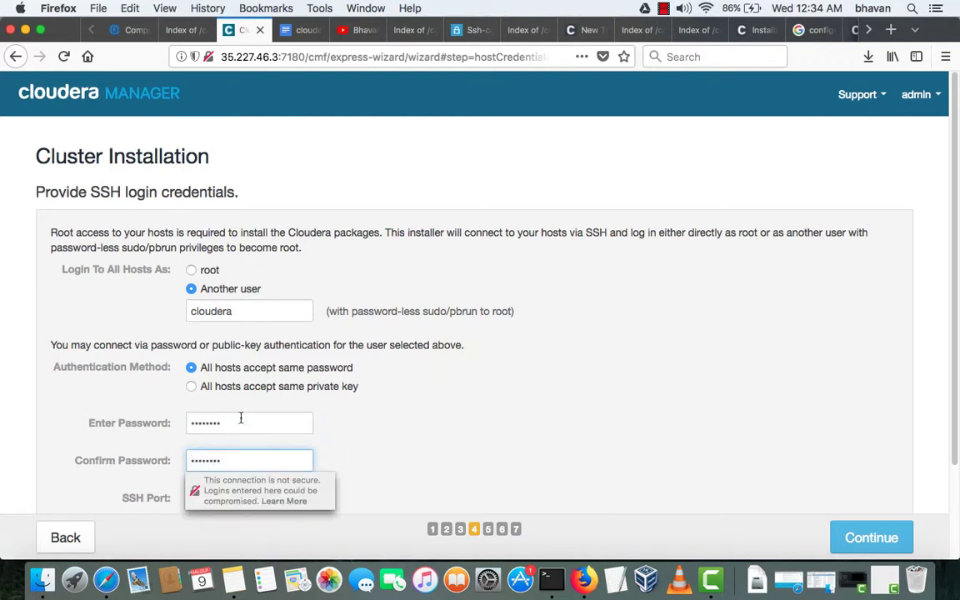
scroll(241, 418, "down", 3)
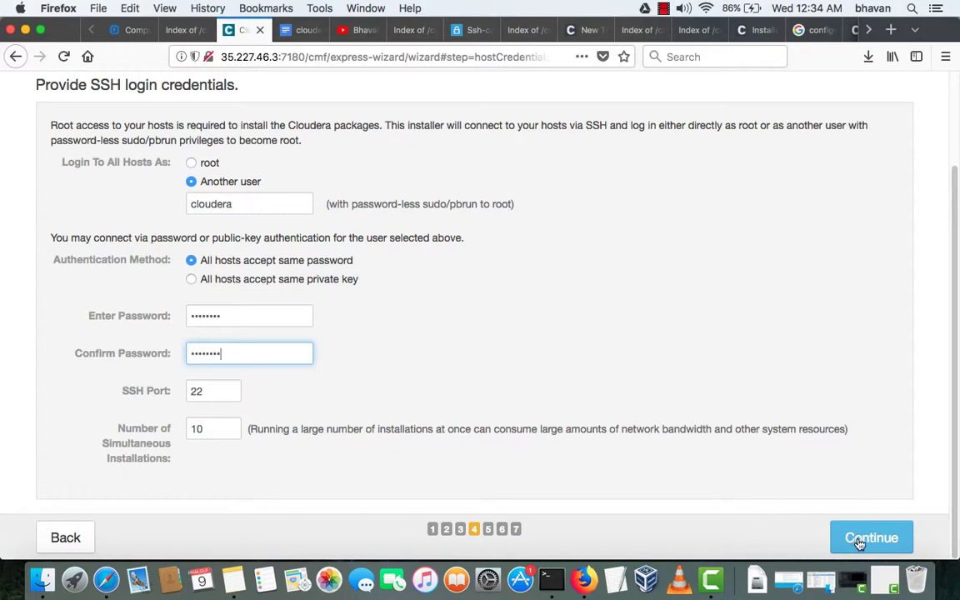
left_click(857, 540)
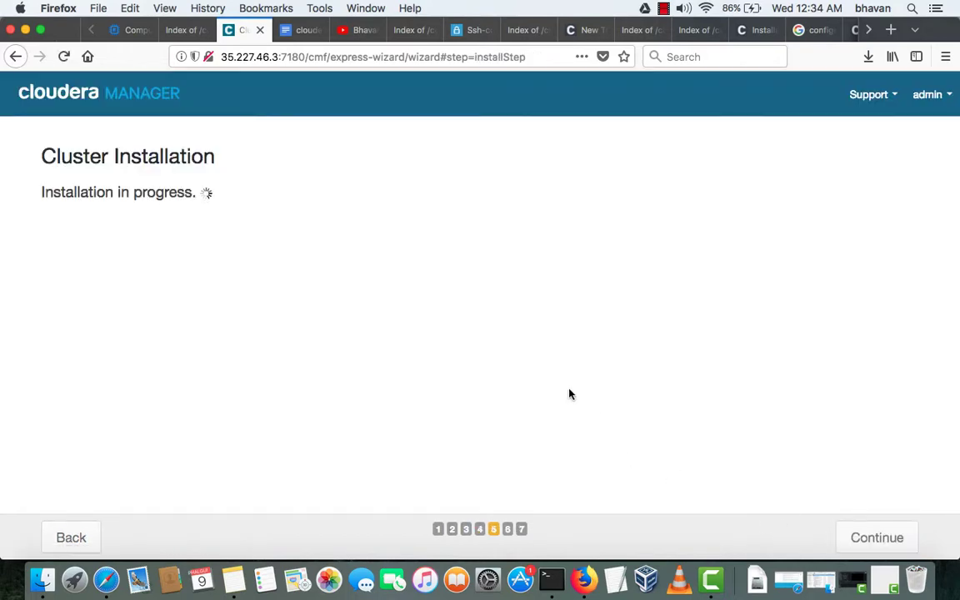
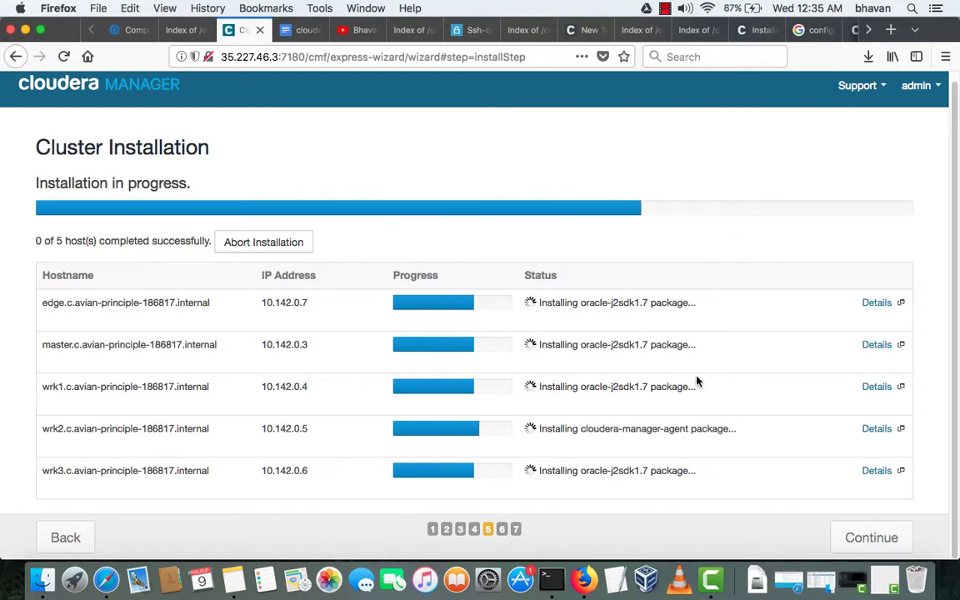
- Check the install statuses of wrk2, master (10.142.0.3) and edge, then open the edge host's details
left_click_drag(539, 428, 642, 432)
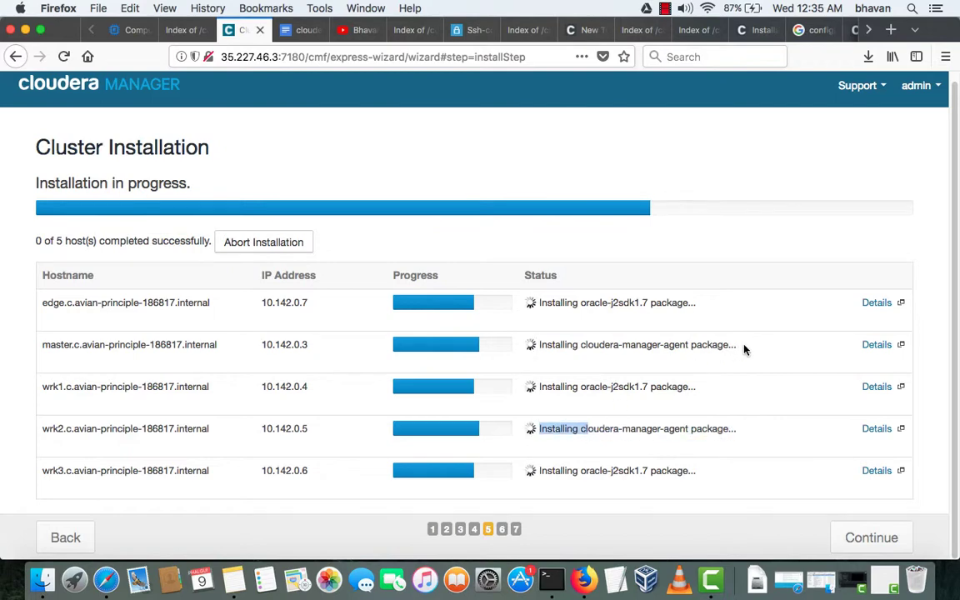
left_click_drag(737, 345, 548, 350)
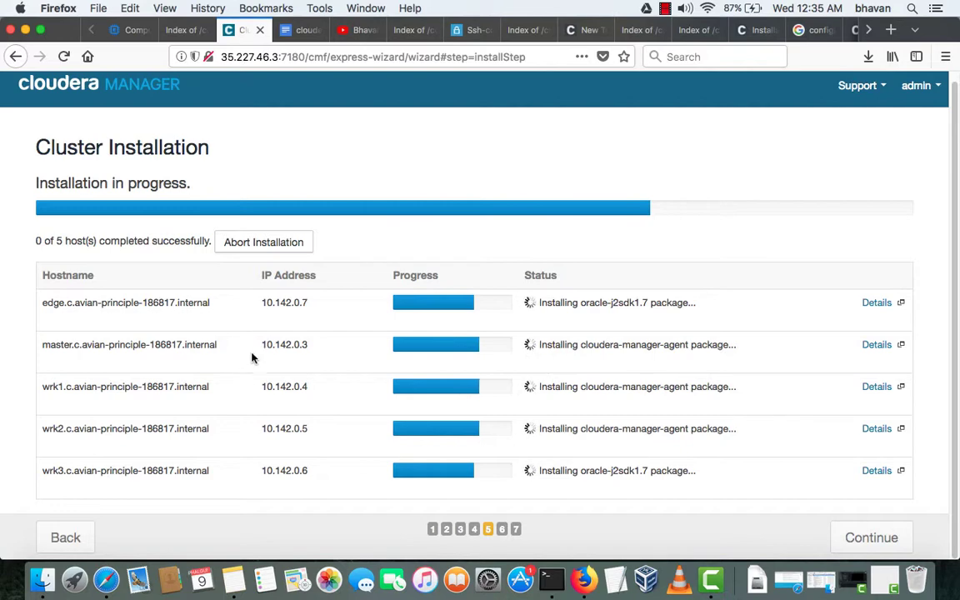
left_click_drag(259, 344, 321, 364)
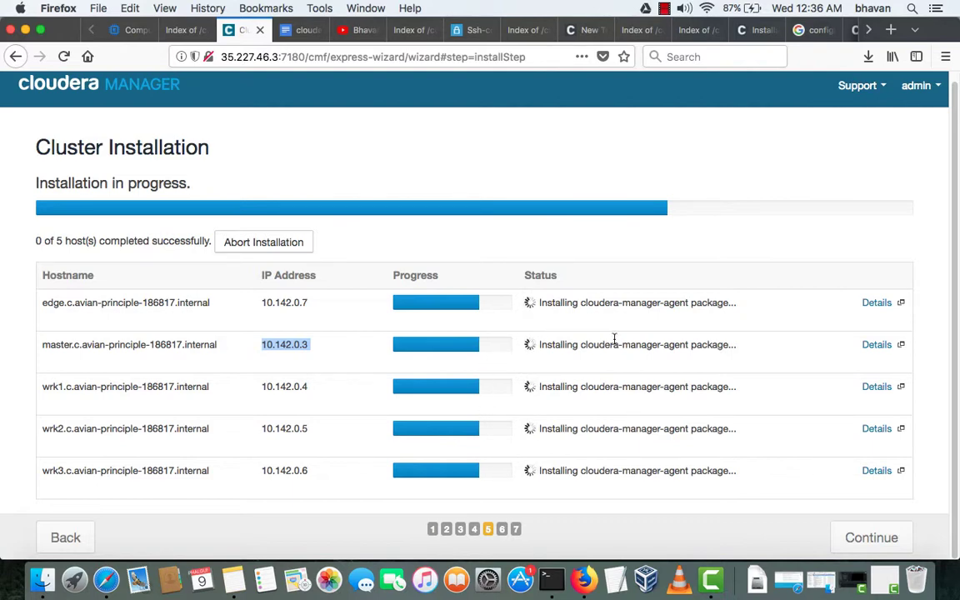
left_click_drag(538, 304, 570, 306)
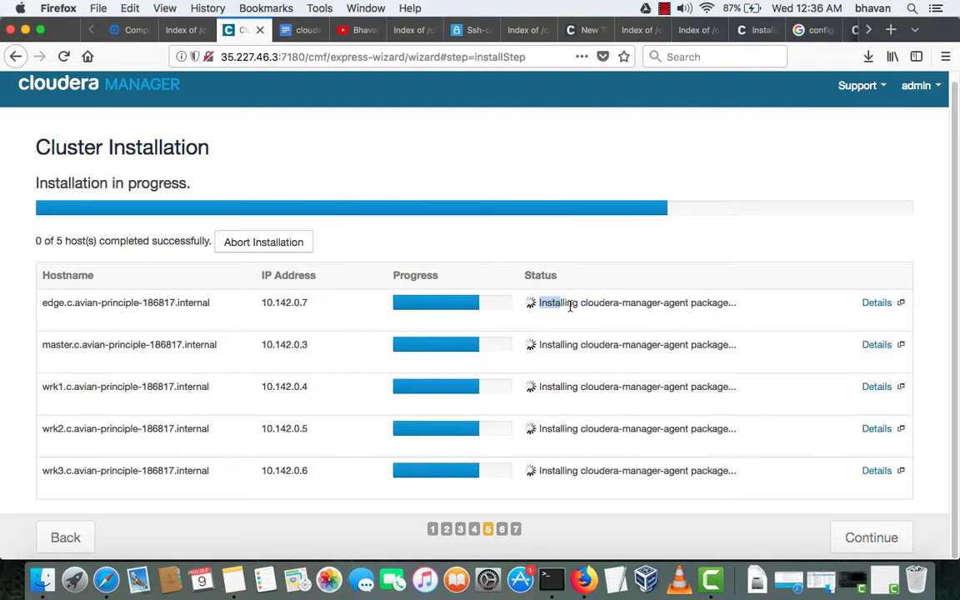
left_click(877, 304)
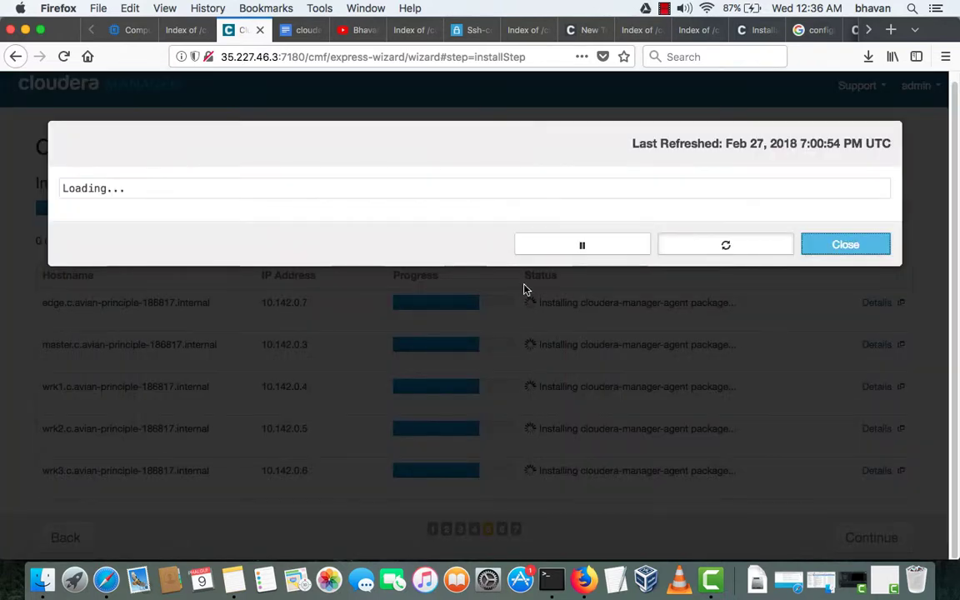
- Read the edge host's agent log, noting the transaction summary and cloudera-manager-agent package line, then close it
scroll(503, 294, "down", 10)
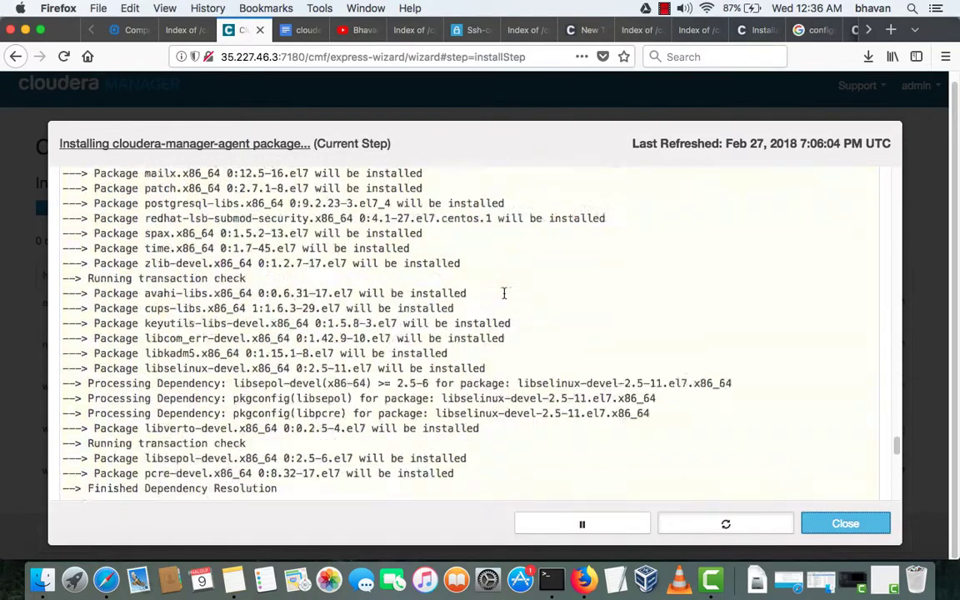
scroll(503, 294, "down", 10)
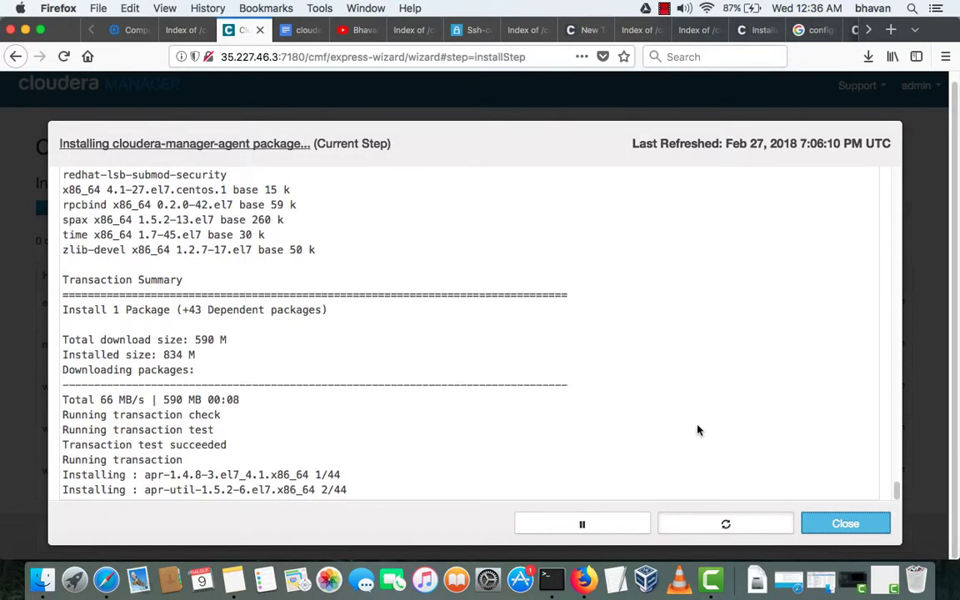
left_click_drag(98, 339, 189, 415)
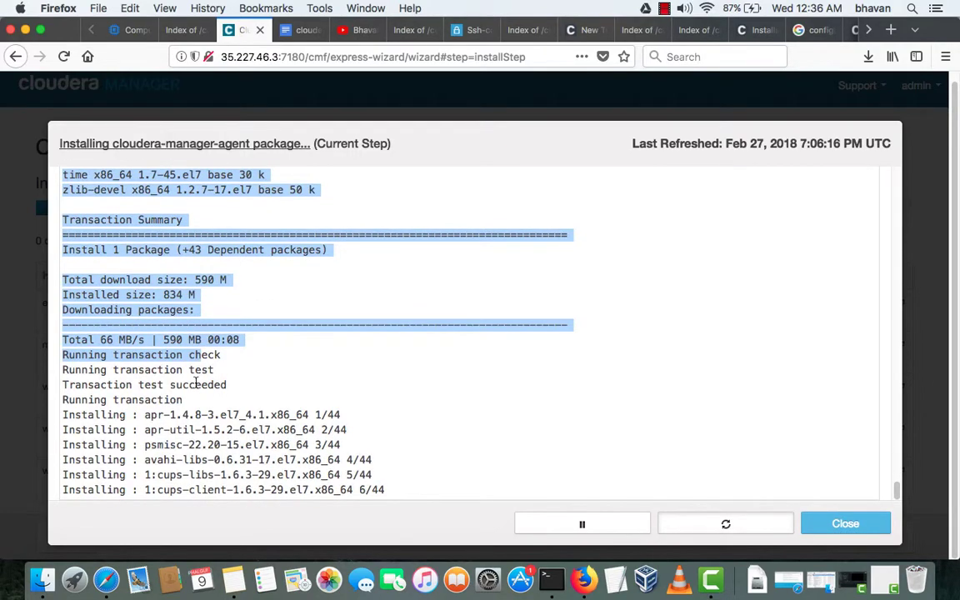
scroll(196, 382, "up", 15)
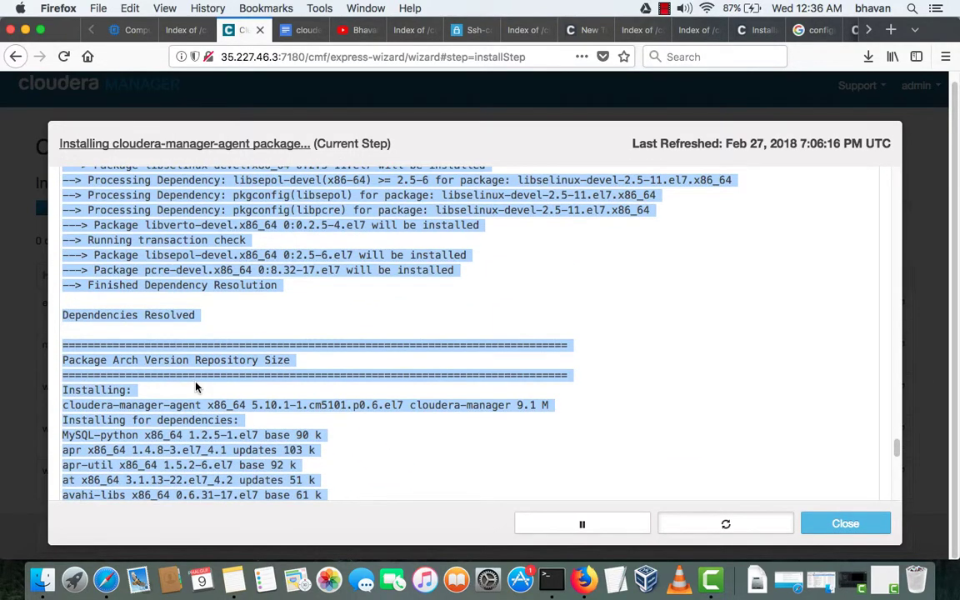
left_click(196, 386)
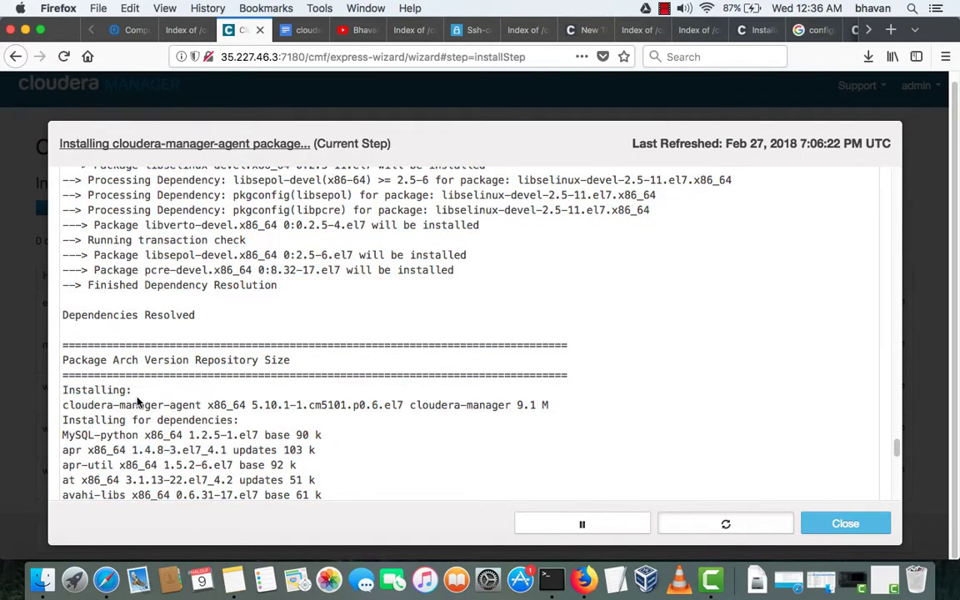
left_click_drag(107, 405, 277, 401)
scroll(277, 400, "down", 20)
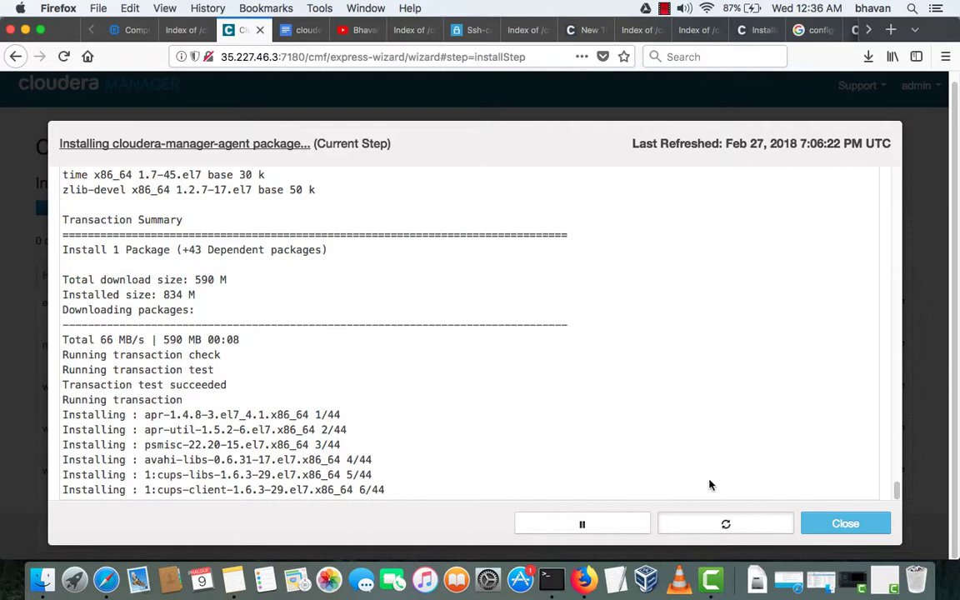
left_click(830, 527)
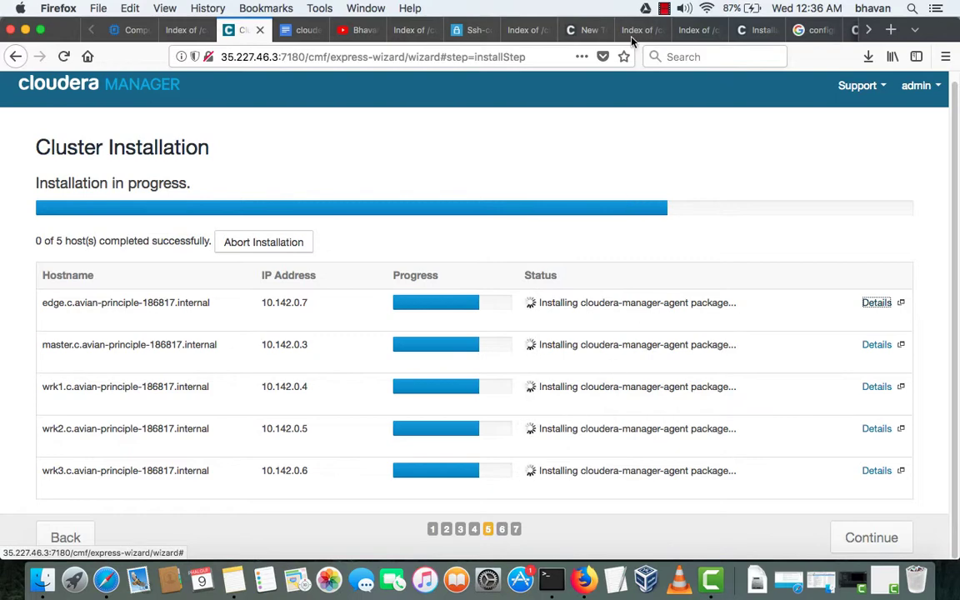
- Confirm master and all 5 hosts completed installation, then continue to the CDH 5.10.1 parcel
left_click(664, 10)
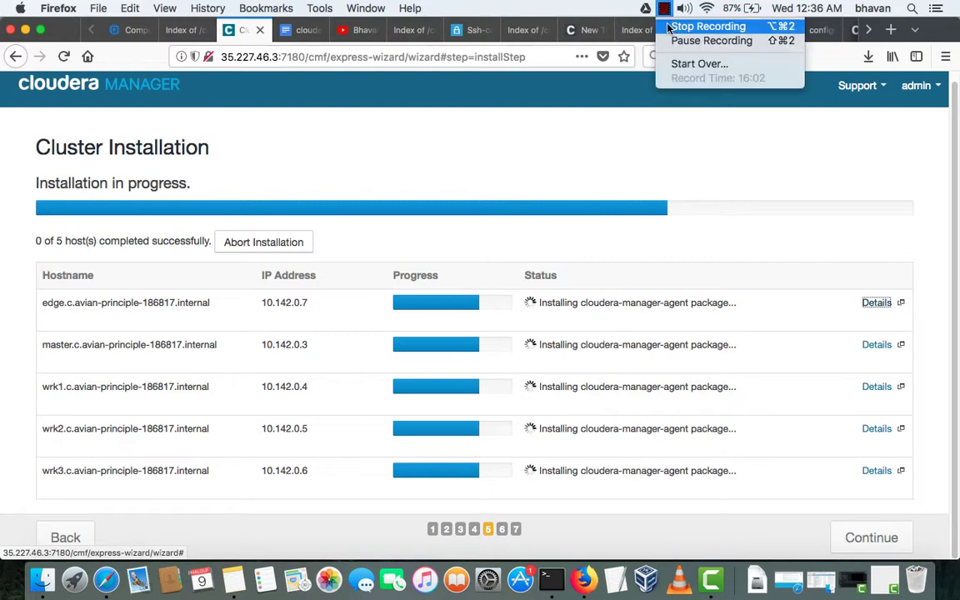
left_click(672, 40)
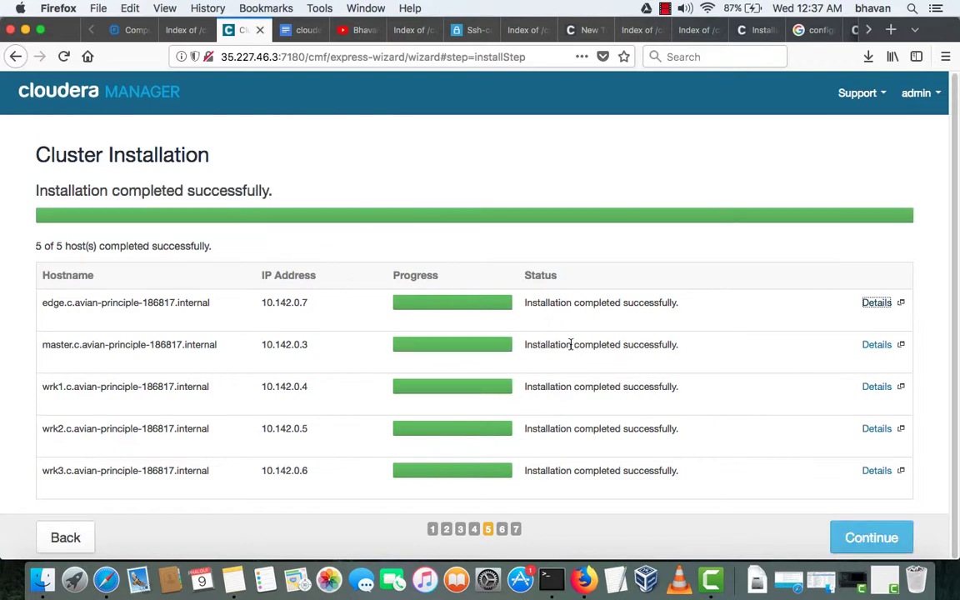
left_click_drag(521, 351, 676, 355)
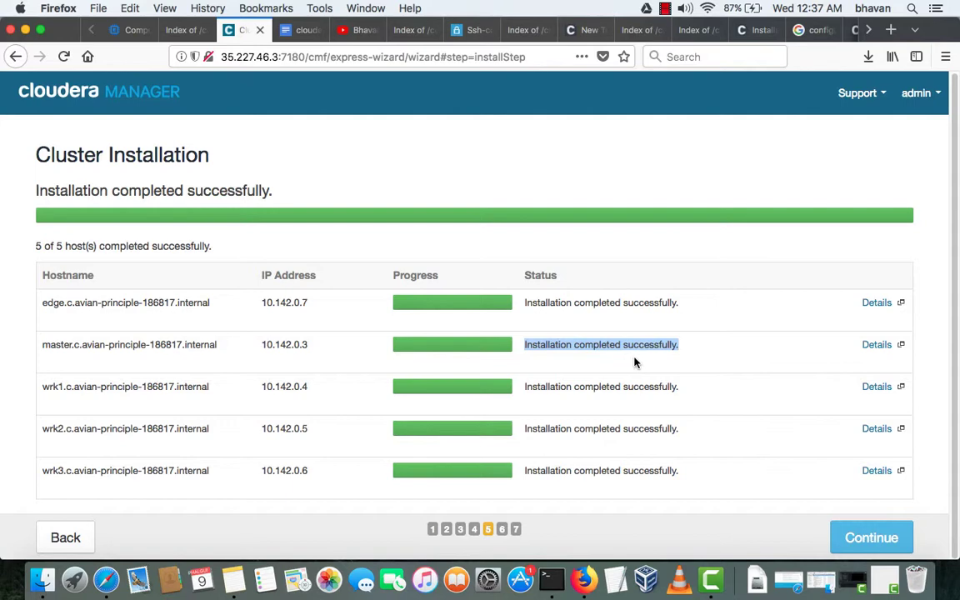
left_click(867, 542)
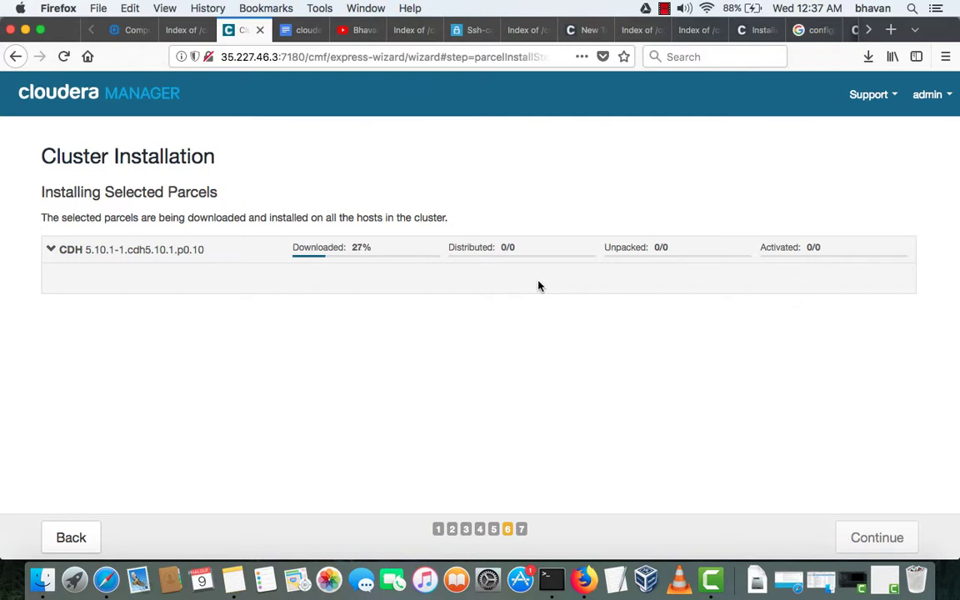
- Watch the CDH 5.10.1 parcel download and activate on all 5 hosts, then start host inspection
left_click(350, 259)
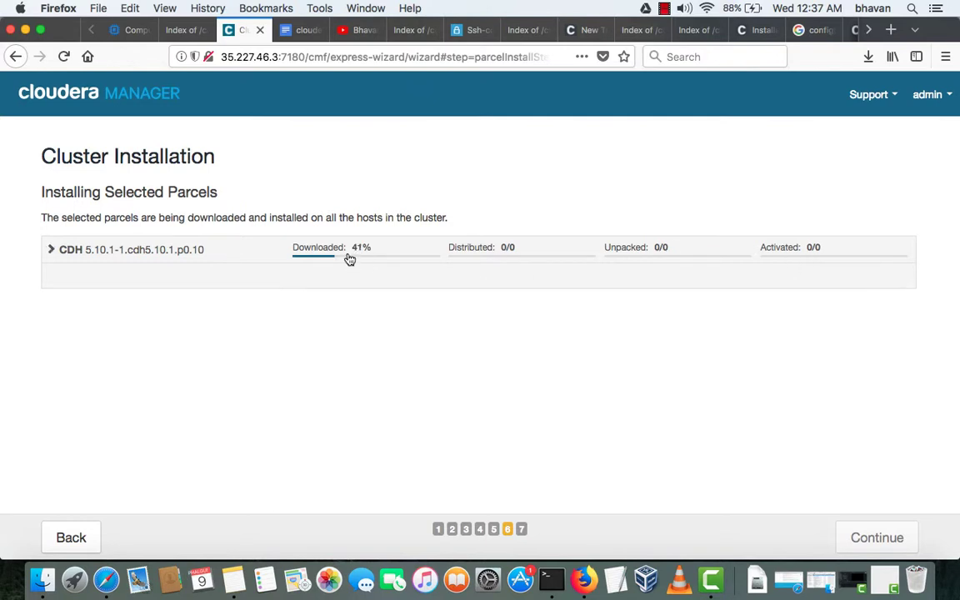
left_click(50, 250)
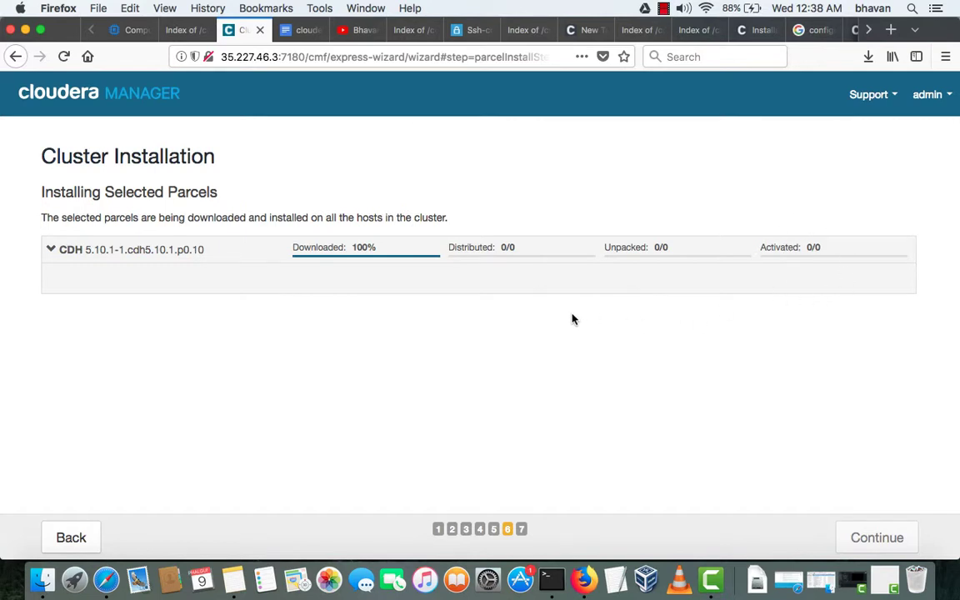
left_click(51, 251)
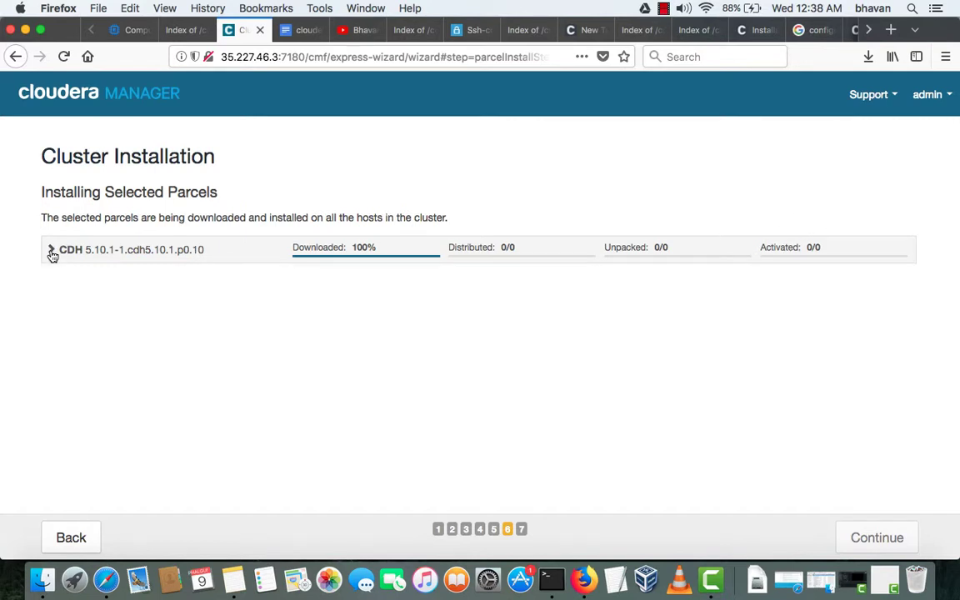
left_click(50, 251)
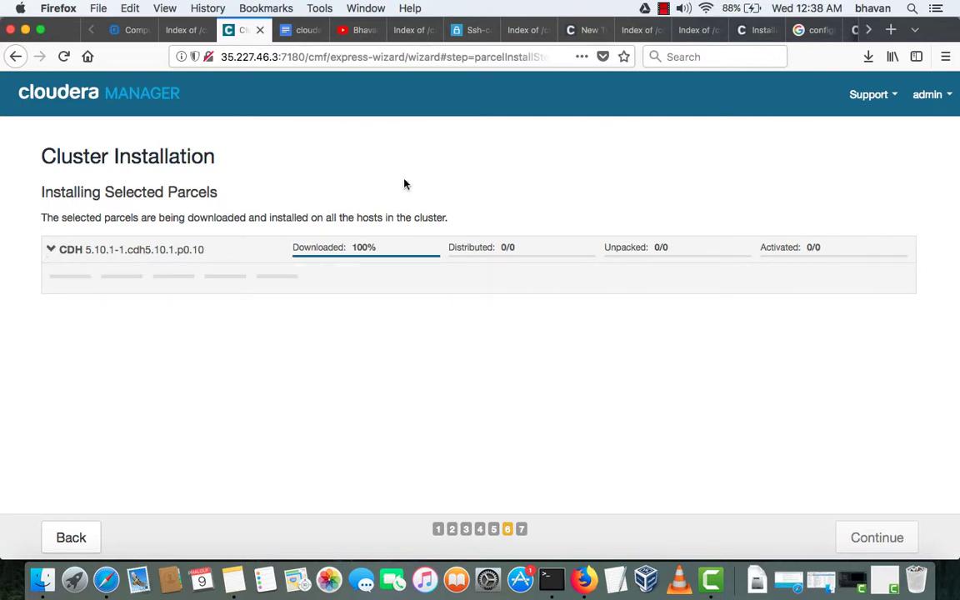
left_click(663, 10)
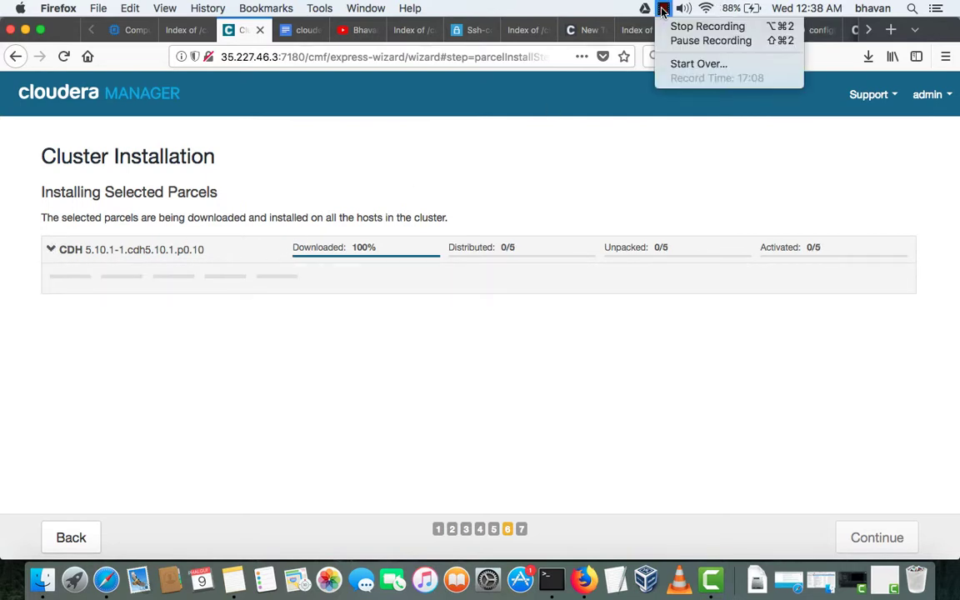
left_click(411, 357)
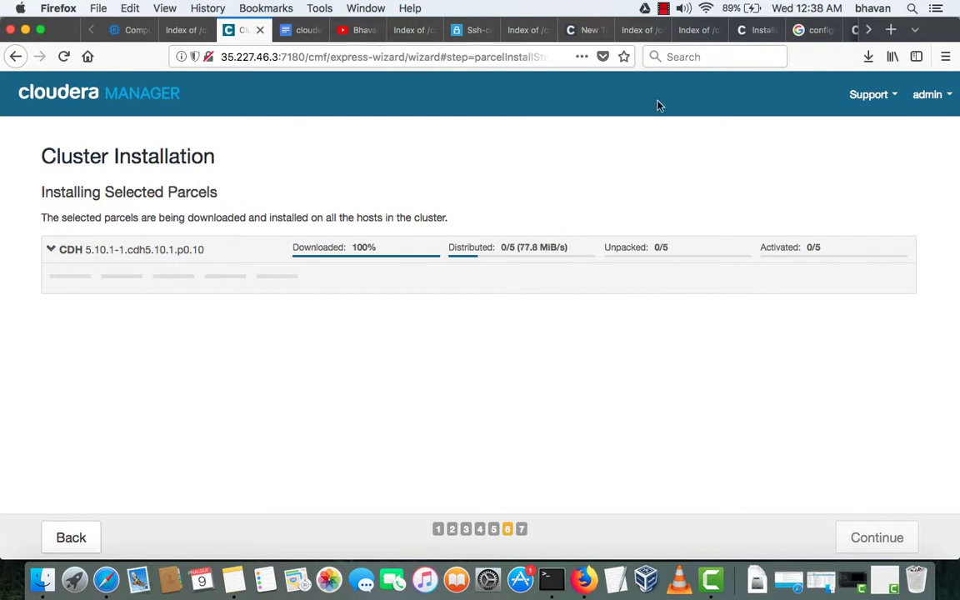
left_click(664, 8)
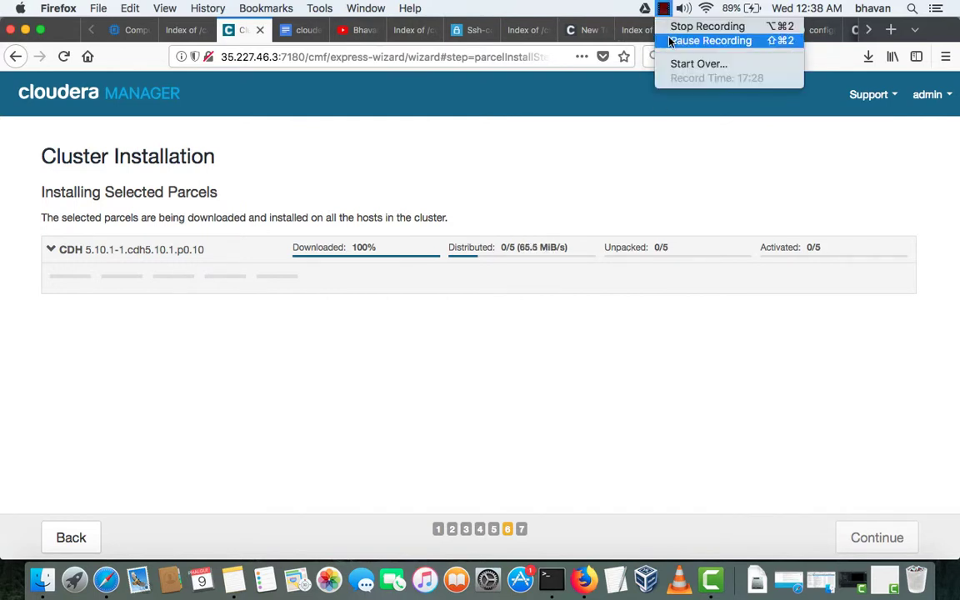
left_click(669, 42)
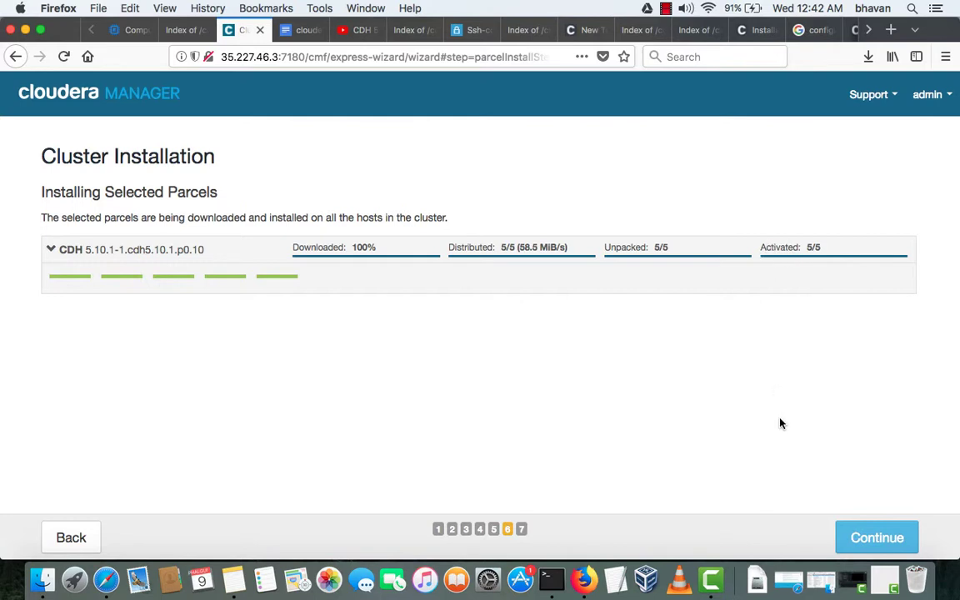
left_click(865, 537)
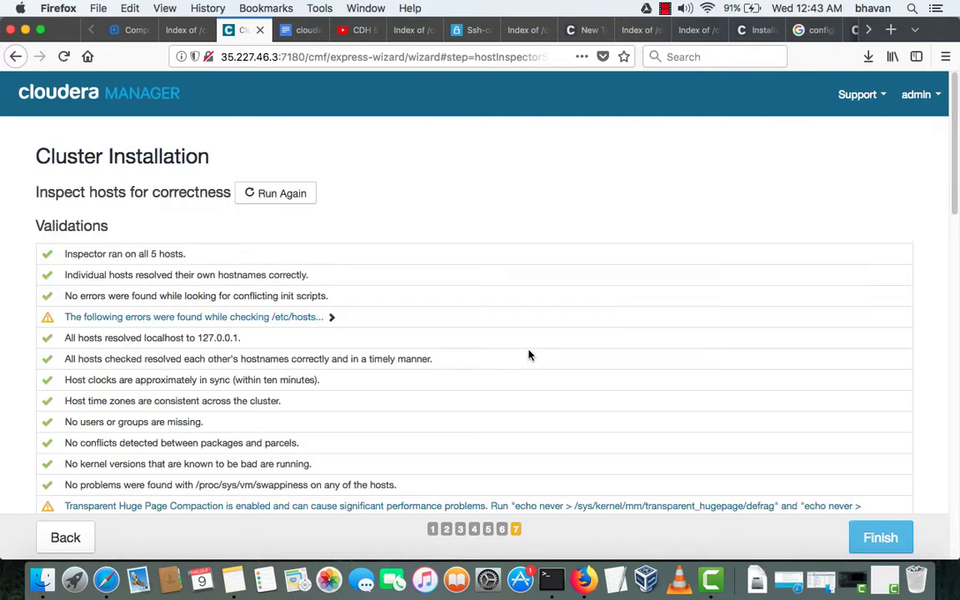
- Inspect the /etc/hosts duplicate-IP errors in the host inspector results
scroll(528, 356, "down", 1)
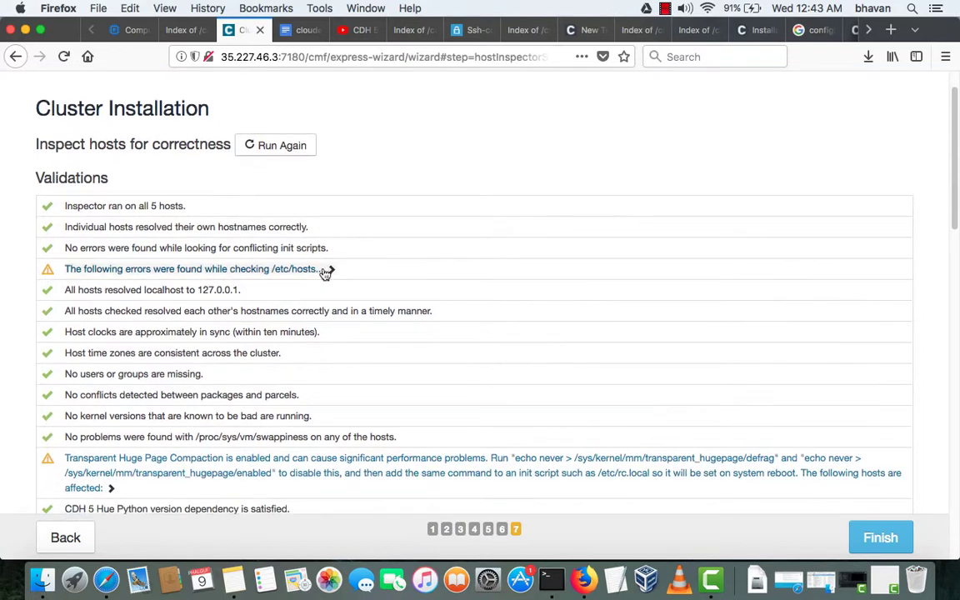
left_click(331, 270)
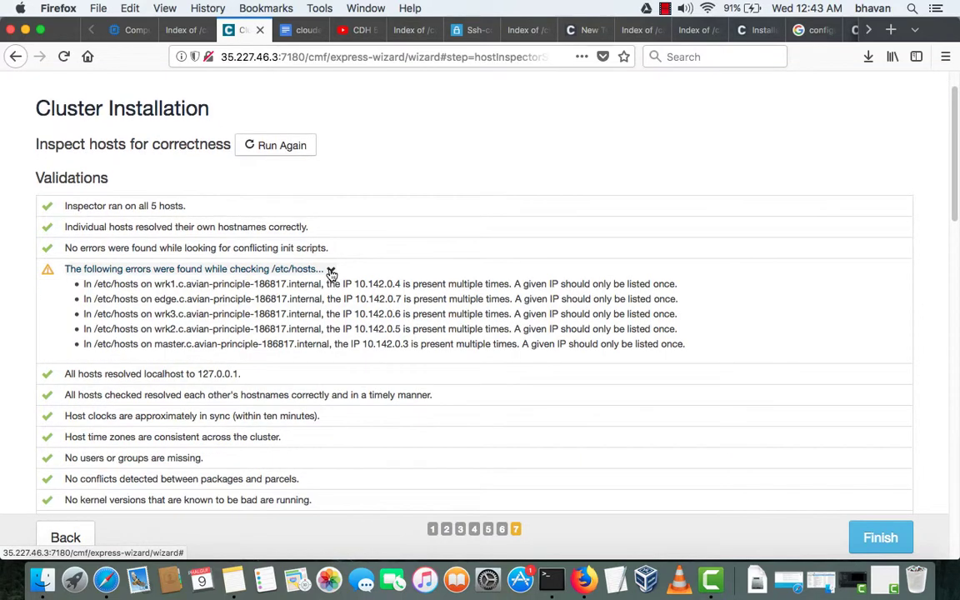
left_click_drag(624, 313, 203, 288)
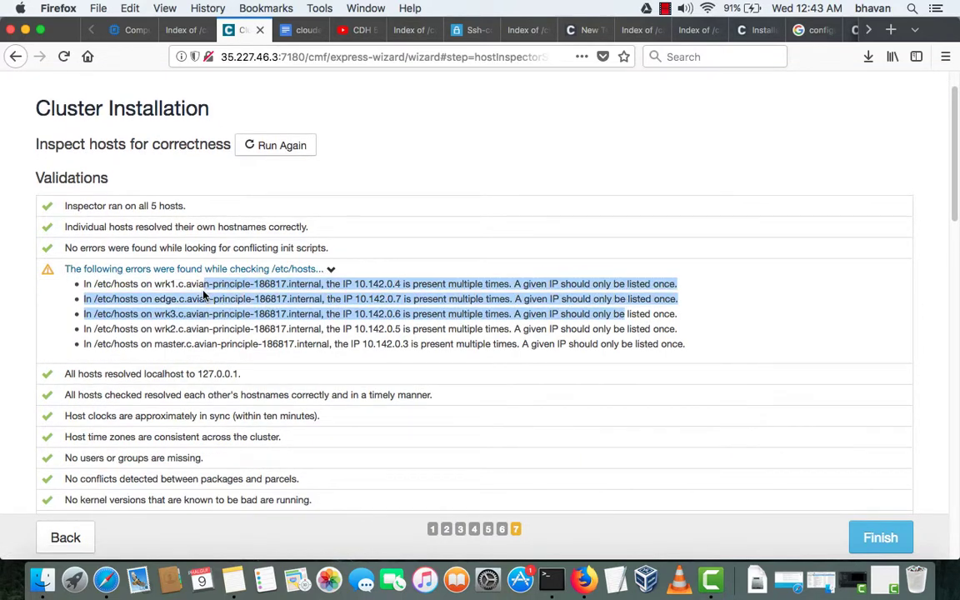
left_click(331, 269)
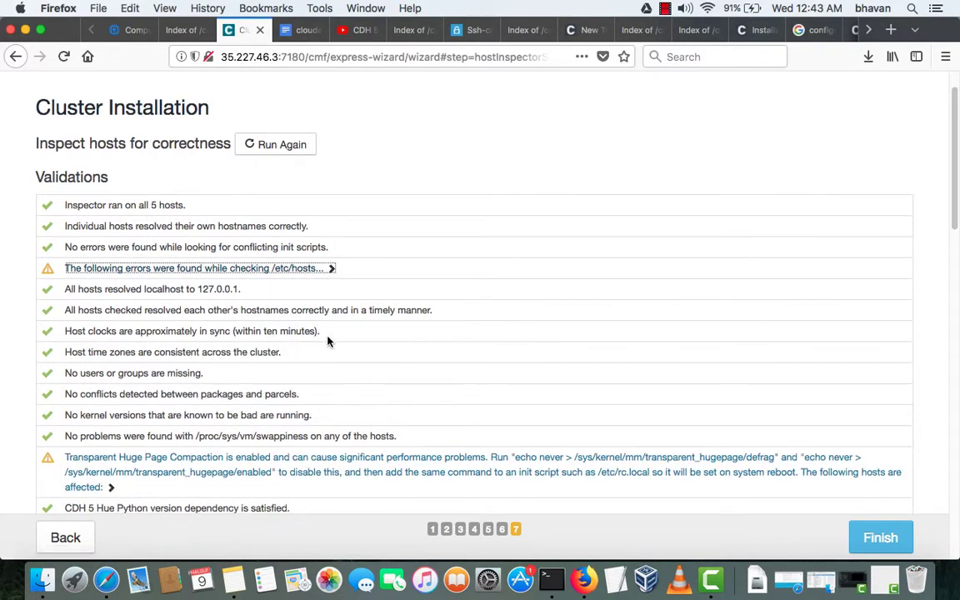
- Review the hosts affected by Transparent Huge Page Compaction, then finish the inspection
scroll(328, 340, "down", 1)
left_click(115, 428)
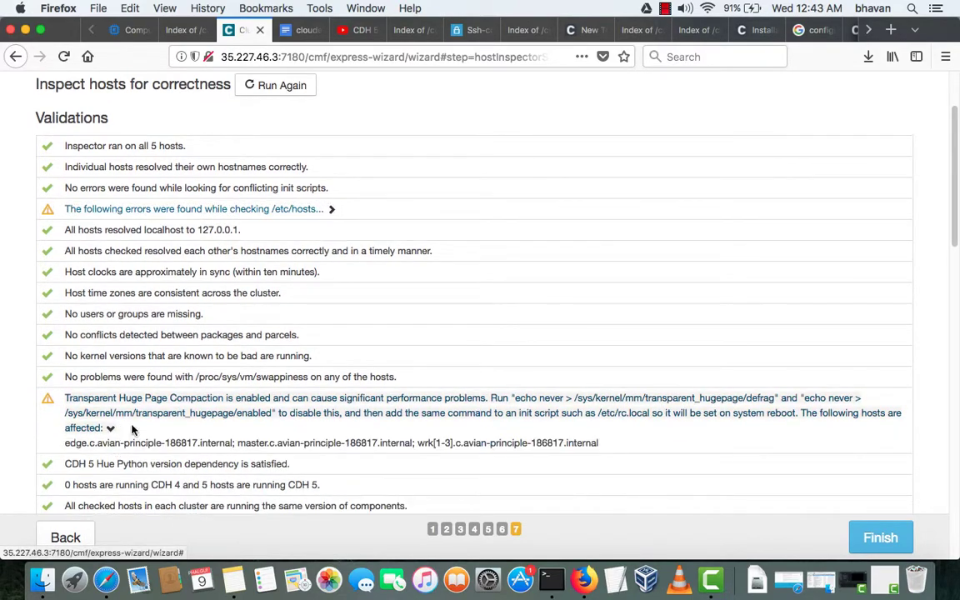
scroll(167, 425, "up", 1)
scroll(132, 340, "down", 3)
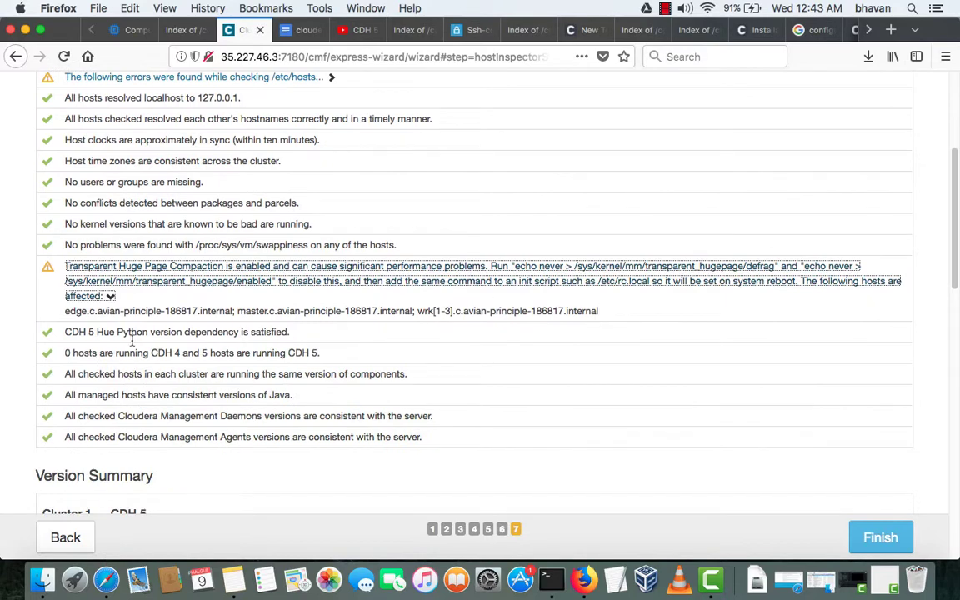
left_click_drag(76, 311, 450, 311)
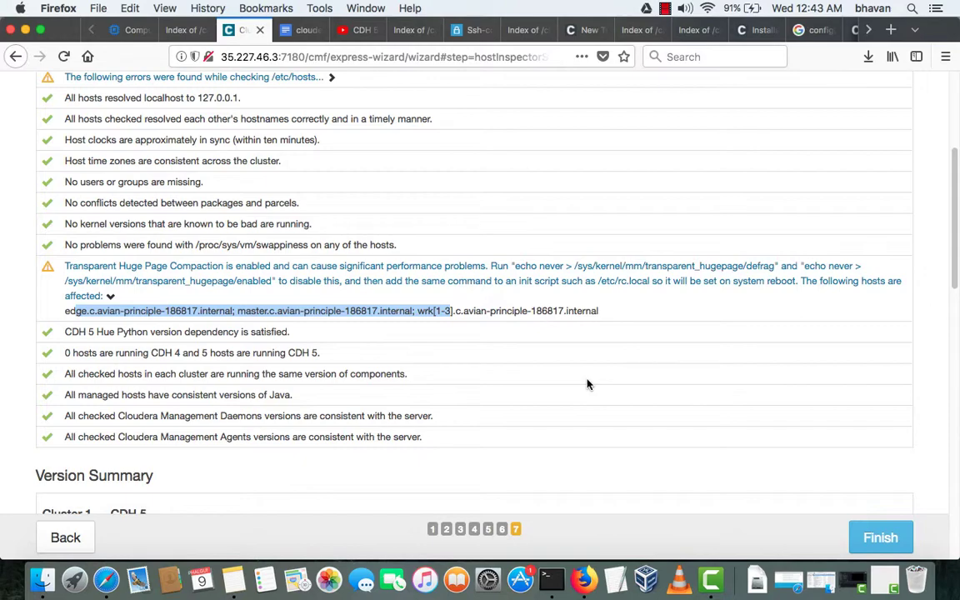
scroll(570, 429, "down", 15)
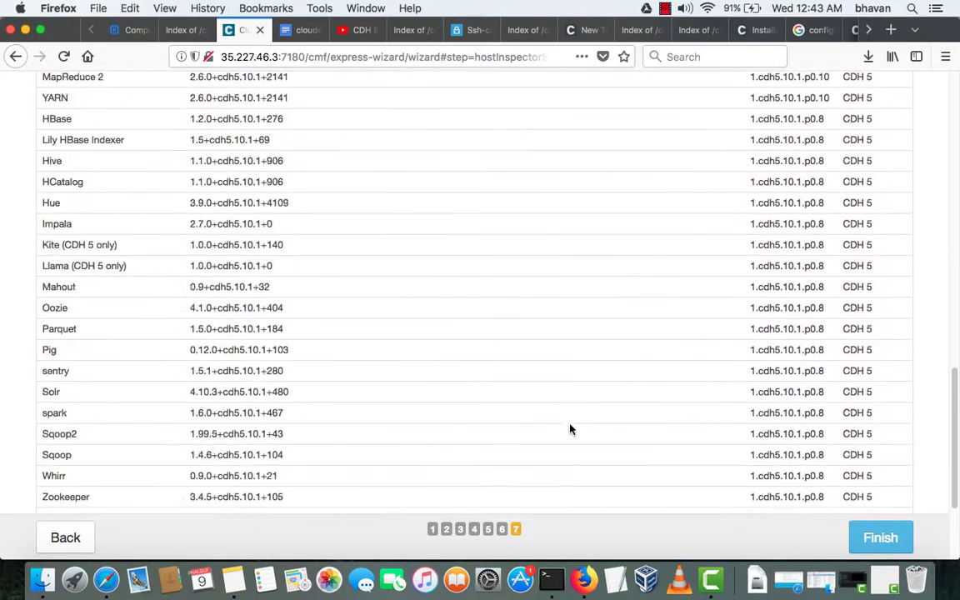
left_click(883, 539)
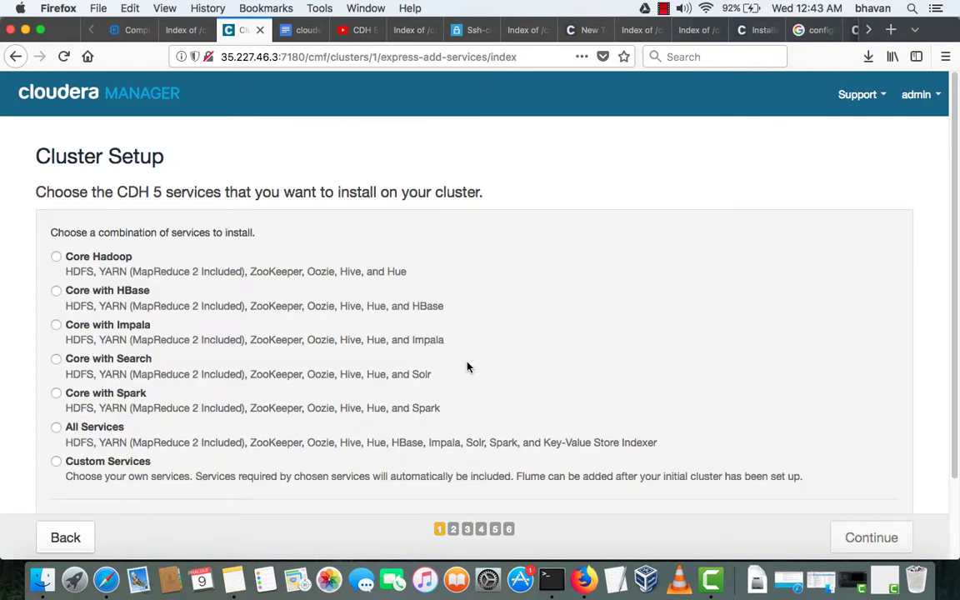
- Pick Custom Services with HDFS, Hive, Hue, YARN (MR2 Included) and ZooKeeper checked
left_click(97, 458)
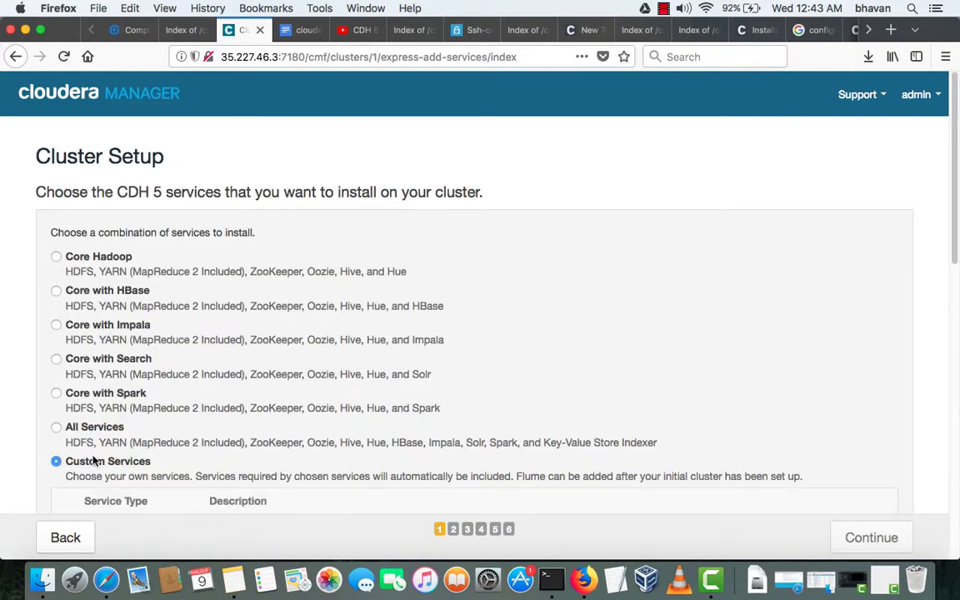
scroll(135, 426, "down", 10)
scroll(141, 406, "up", 5)
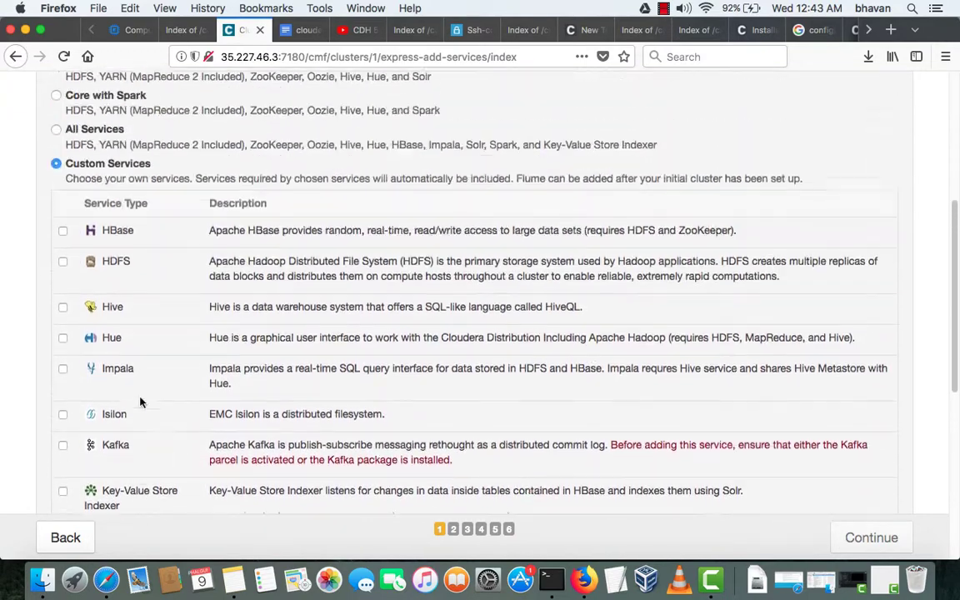
left_click(104, 271)
left_click(109, 316)
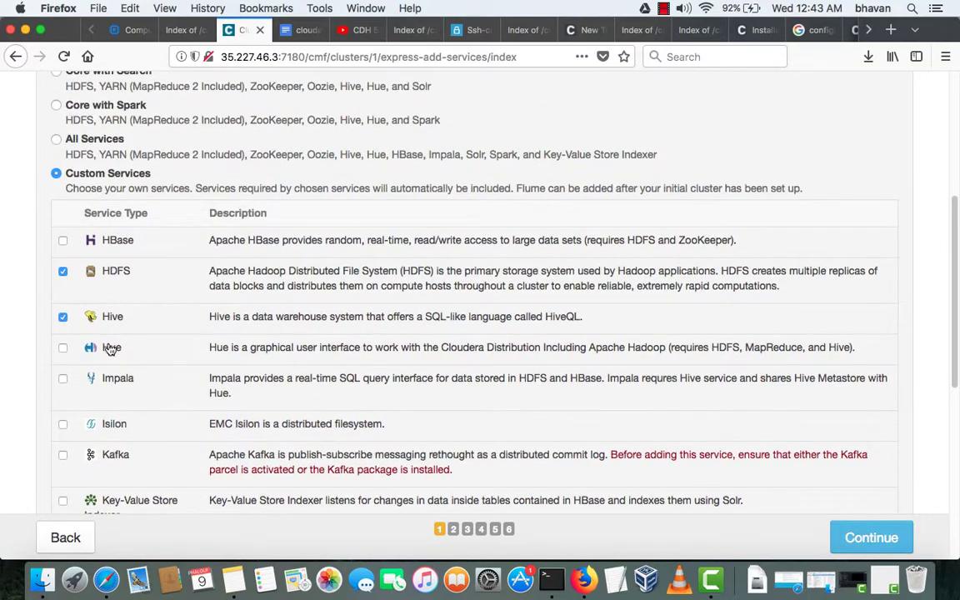
left_click(111, 347)
scroll(113, 333, "down", 2)
scroll(114, 326, "down", 10)
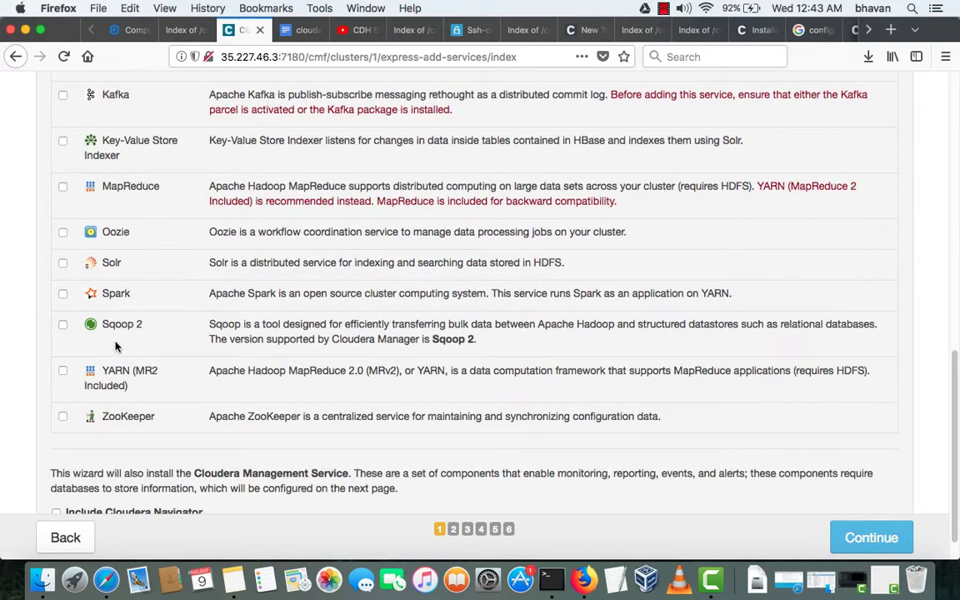
left_click(98, 373)
left_click(118, 418)
scroll(162, 346, "down", 2)
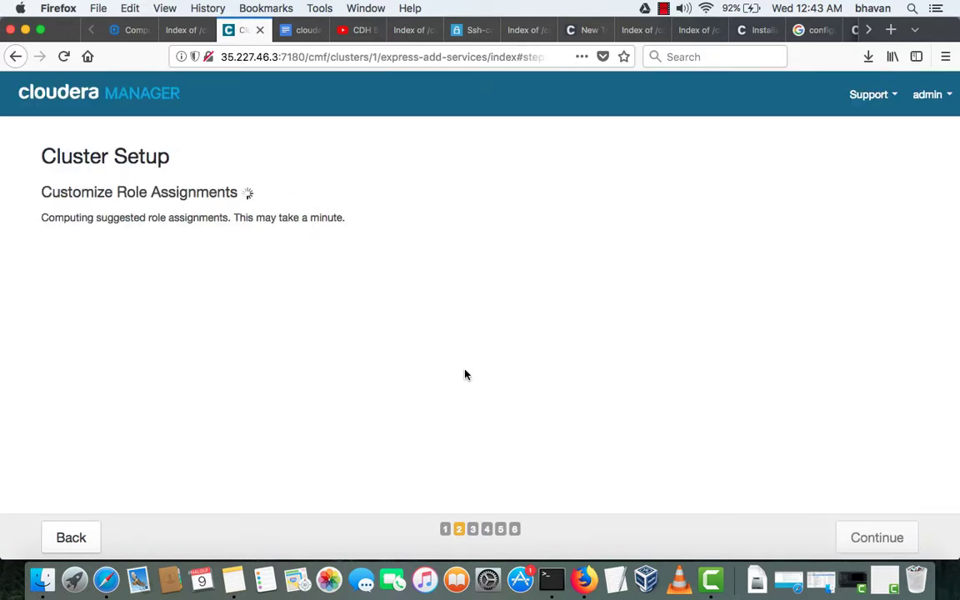
- Assign the Activity Monitor role to the edge host
scroll(450, 350, "down", 1)
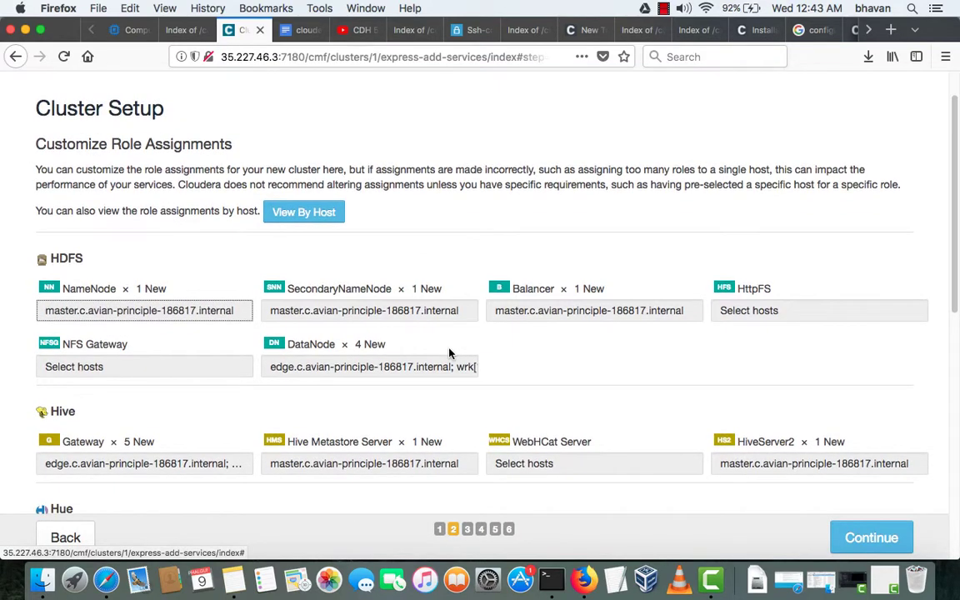
scroll(450, 354, "down", 4)
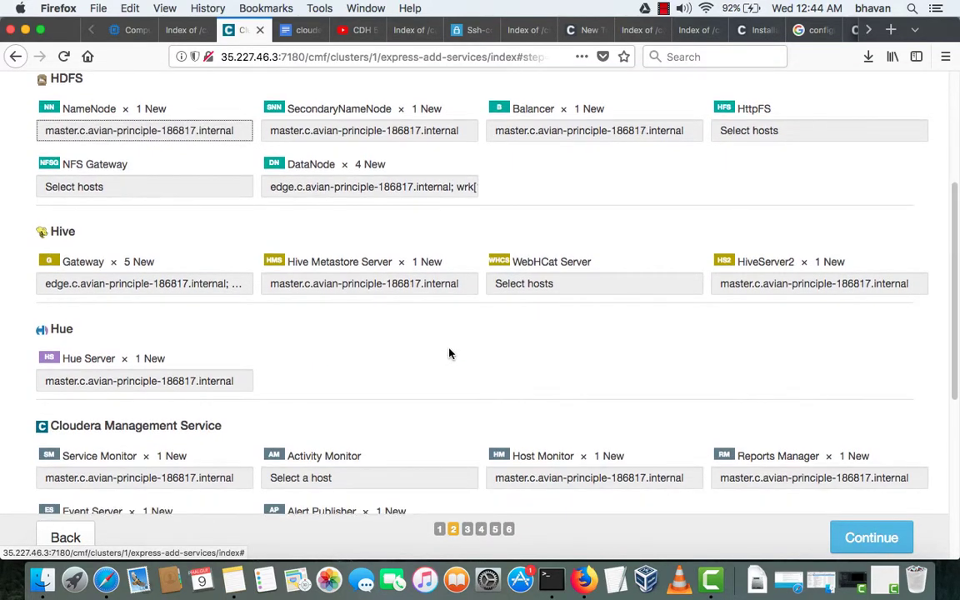
scroll(448, 355, "down", 5)
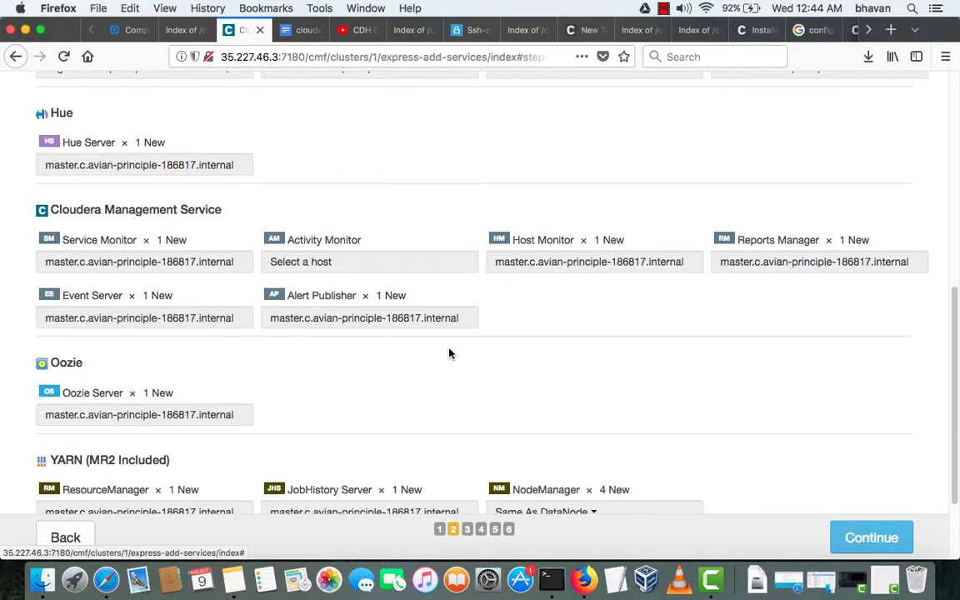
left_click(412, 268)
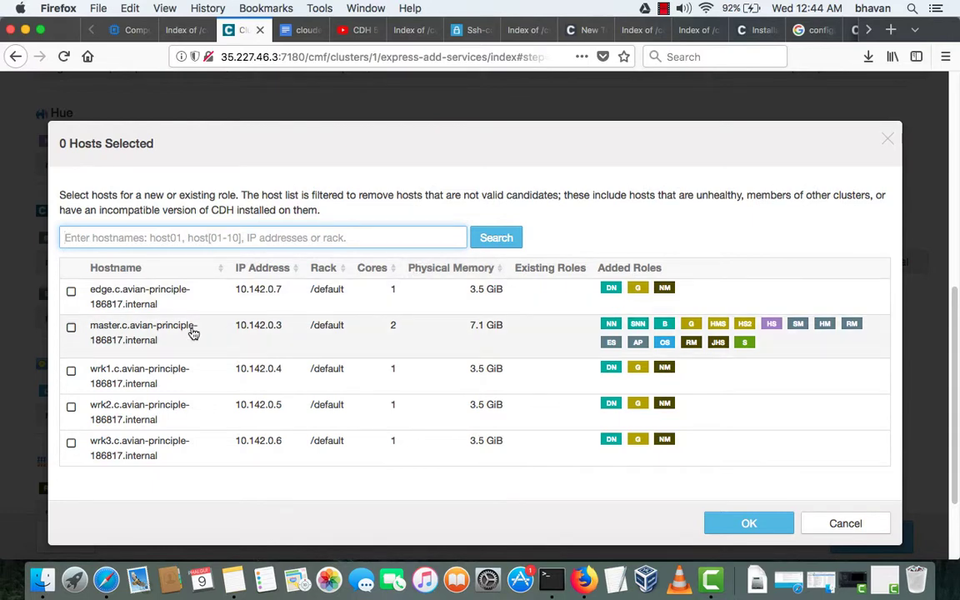
left_click(166, 302)
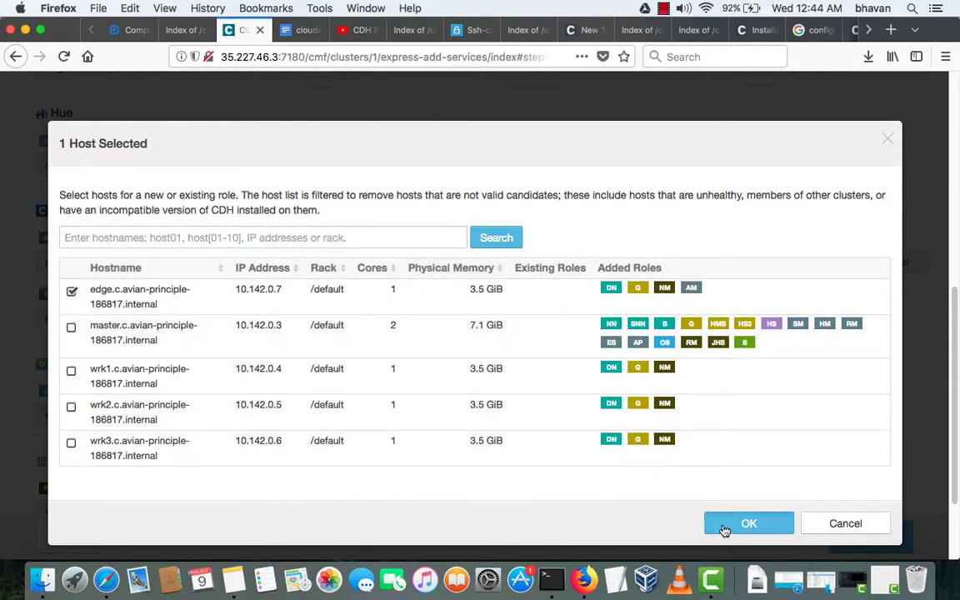
left_click(745, 524)
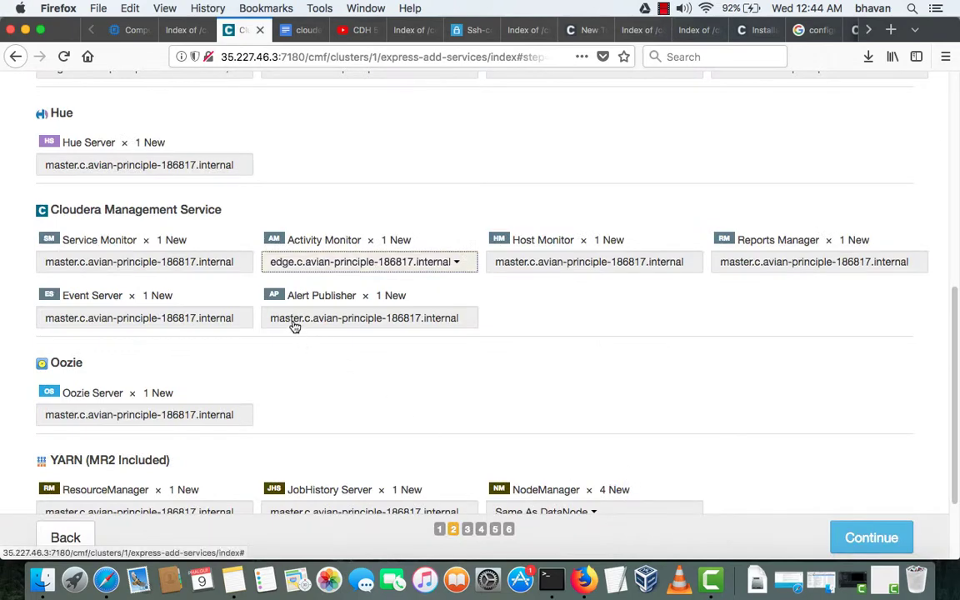
- Move the Service Monitor role from master to the edge host
left_click(228, 265)
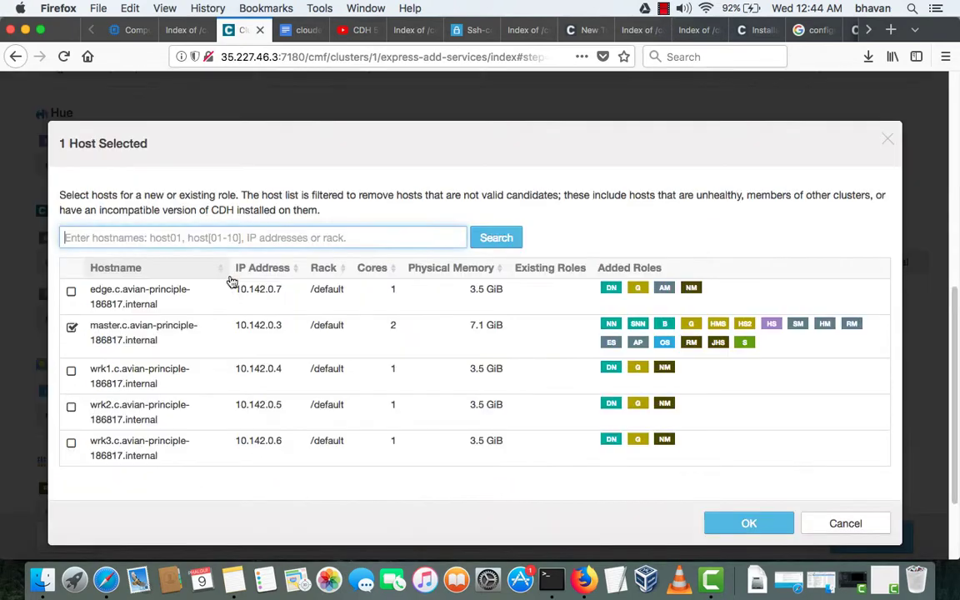
left_click(167, 298)
left_click(730, 523)
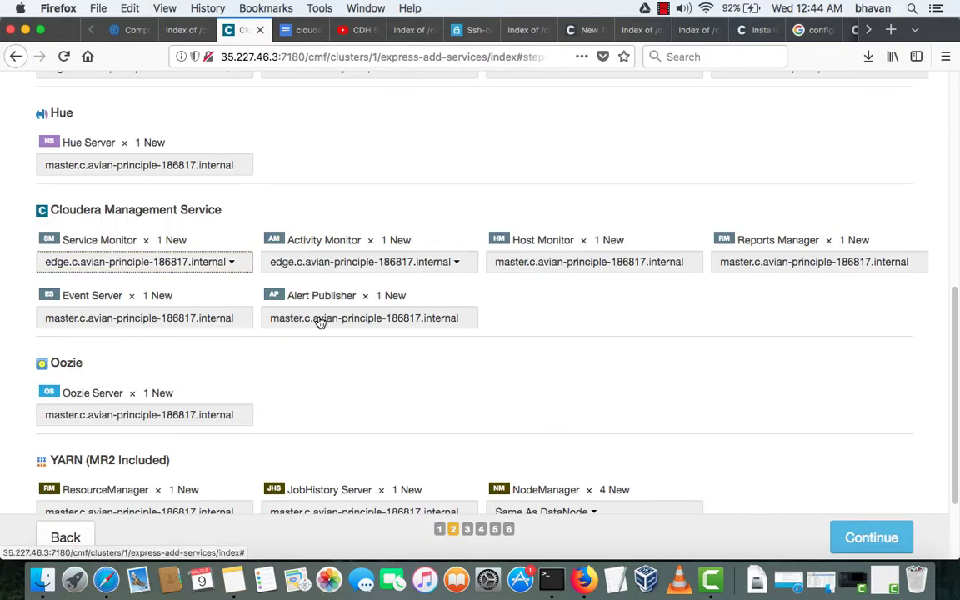
scroll(320, 322, "down", 3)
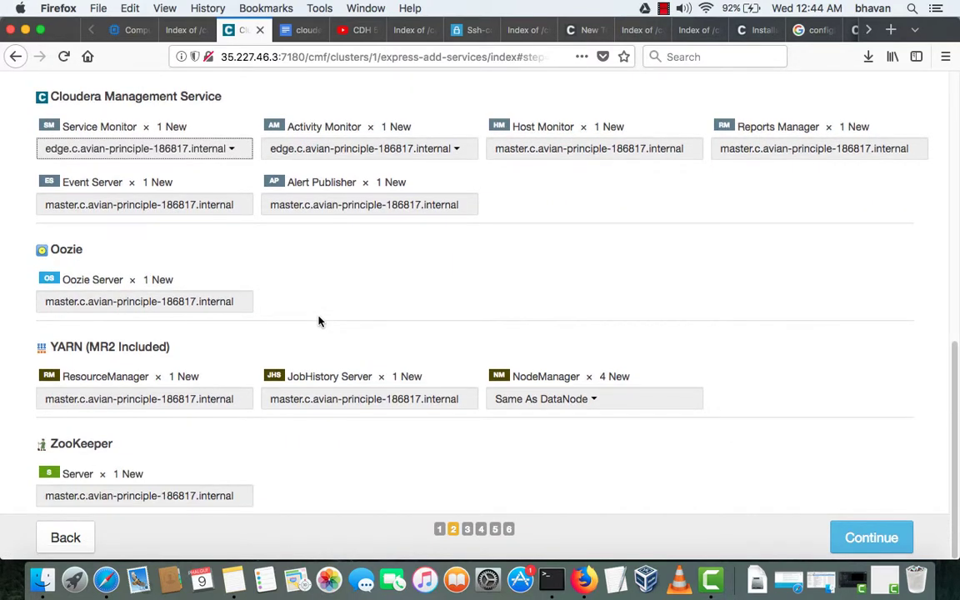
scroll(319, 322, "up", 15)
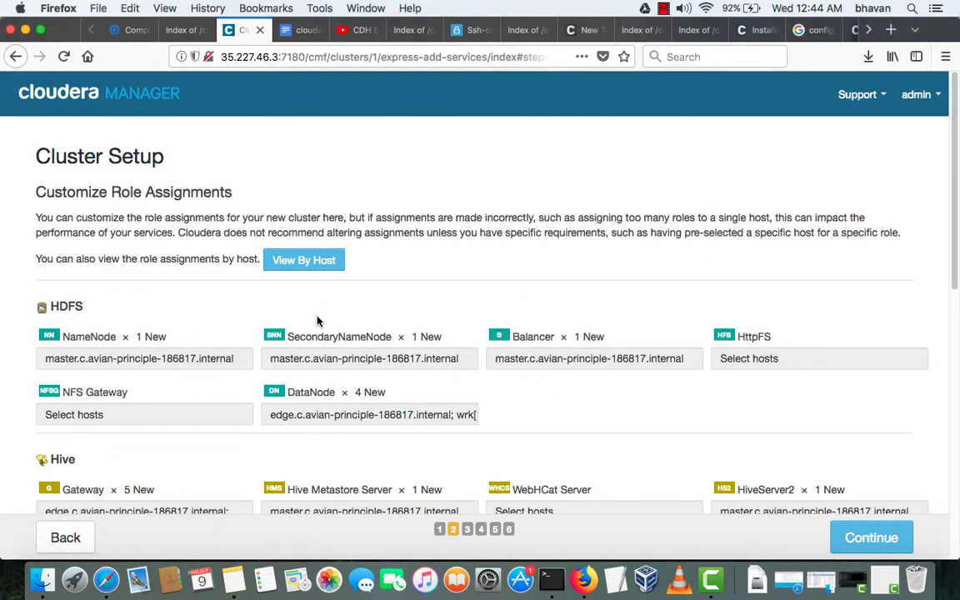
- Limit DataNodes to wrk1-3 by unchecking the edge host in a custom selection
scroll(316, 320, "down", 1)
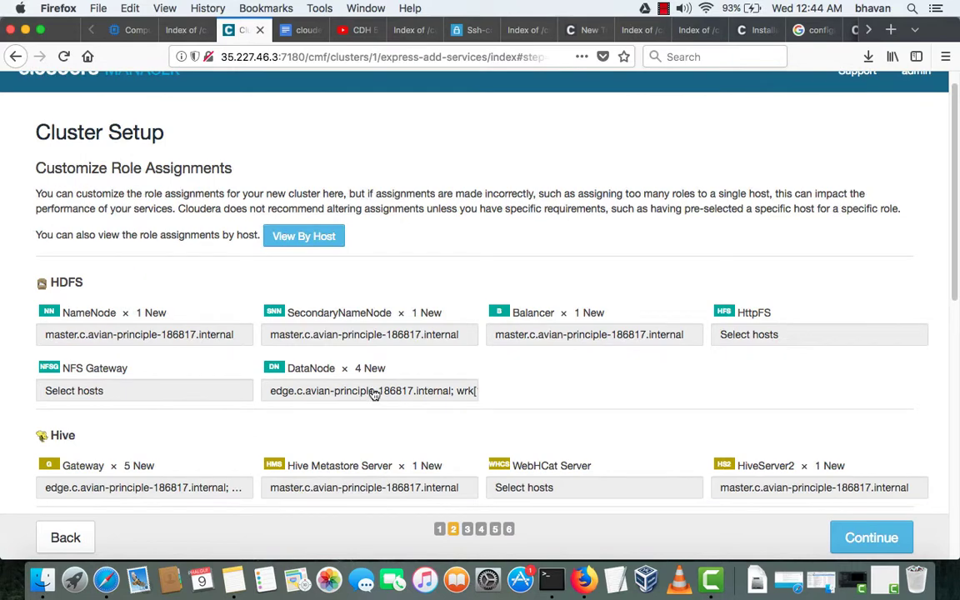
left_click(372, 392)
left_click(329, 435)
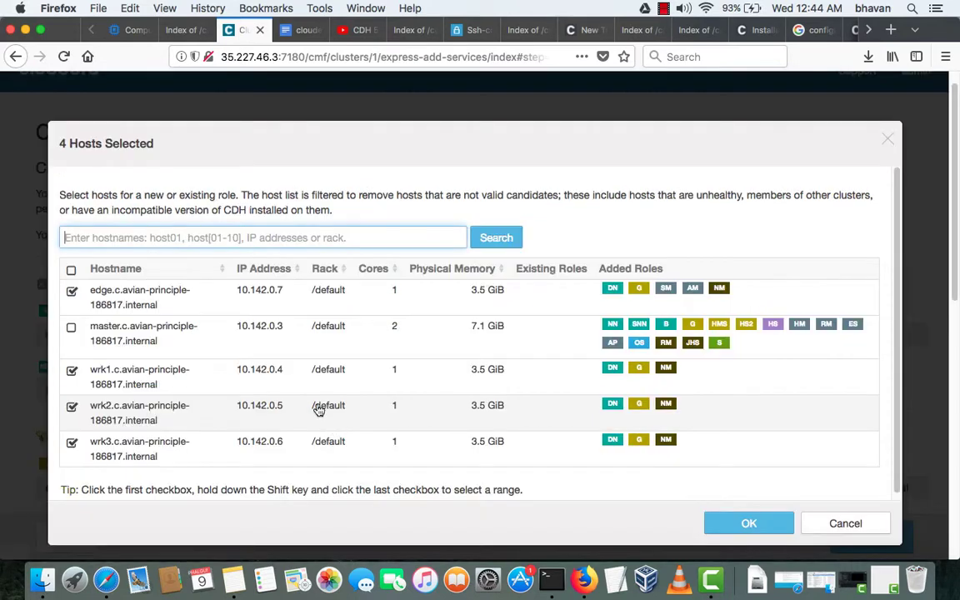
left_click(132, 298)
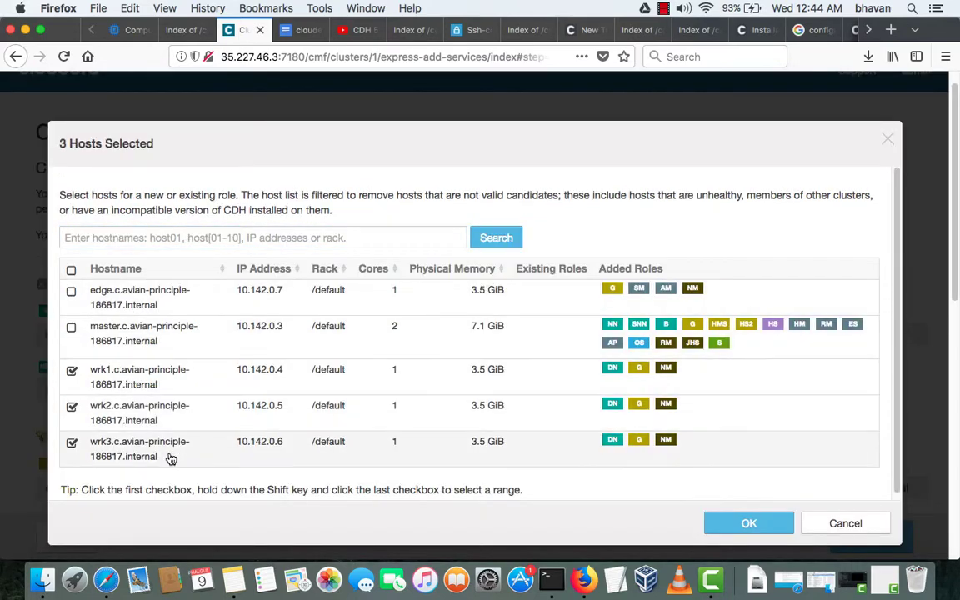
left_click(715, 526)
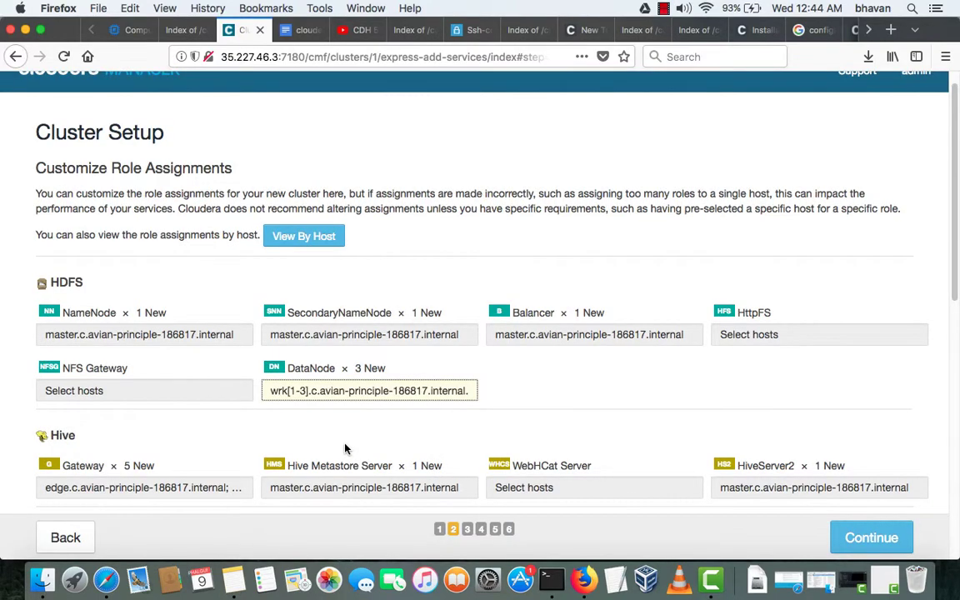
- Show the role assignments grouped by host
scroll(345, 448, "down", 5)
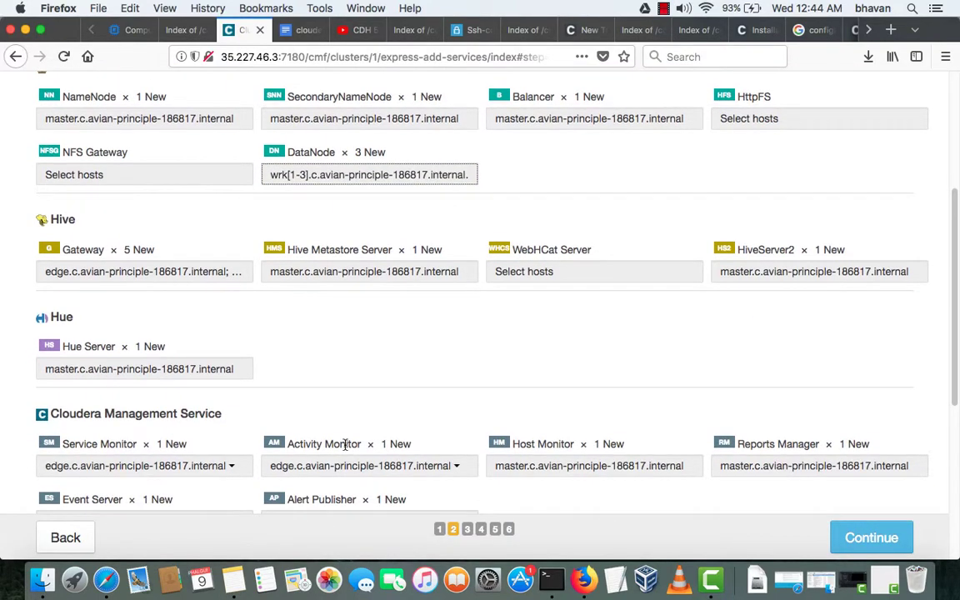
scroll(345, 446, "down", 7)
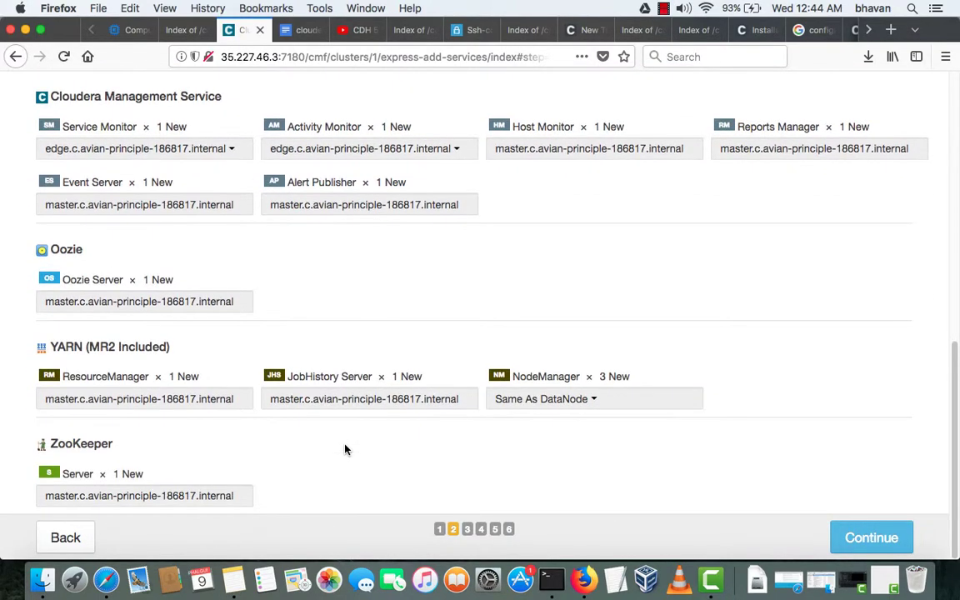
scroll(345, 450, "up", 12)
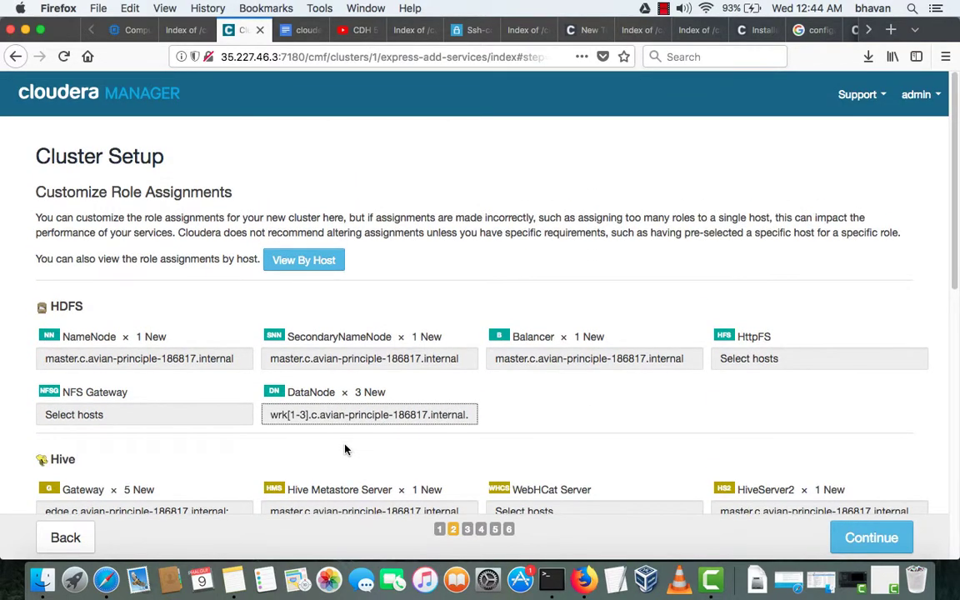
scroll(345, 450, "down", 4)
scroll(325, 275, "up", 3)
left_click(305, 194)
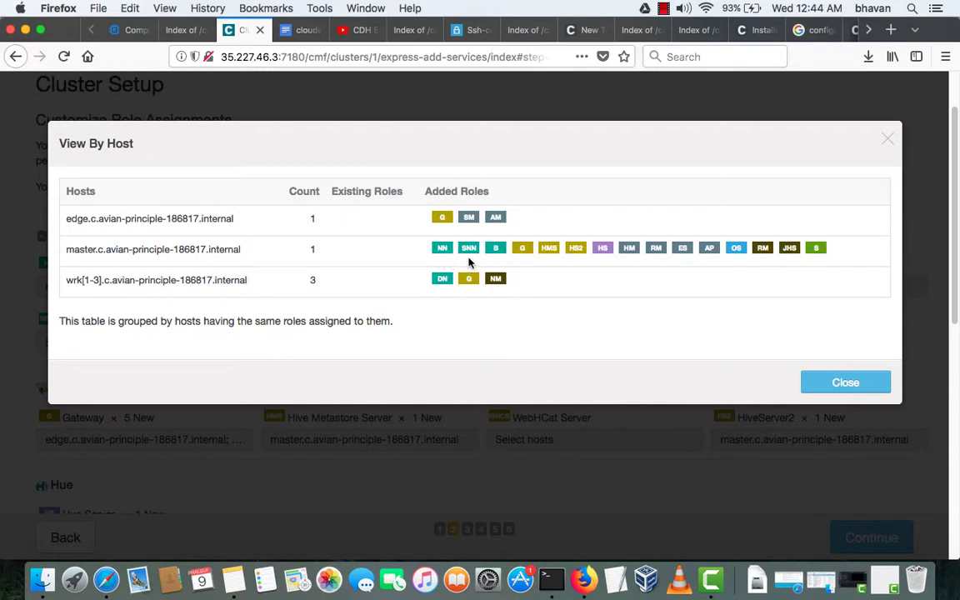
- Close the per-host role summary and scroll through the role-by-role assignments
left_click(851, 382)
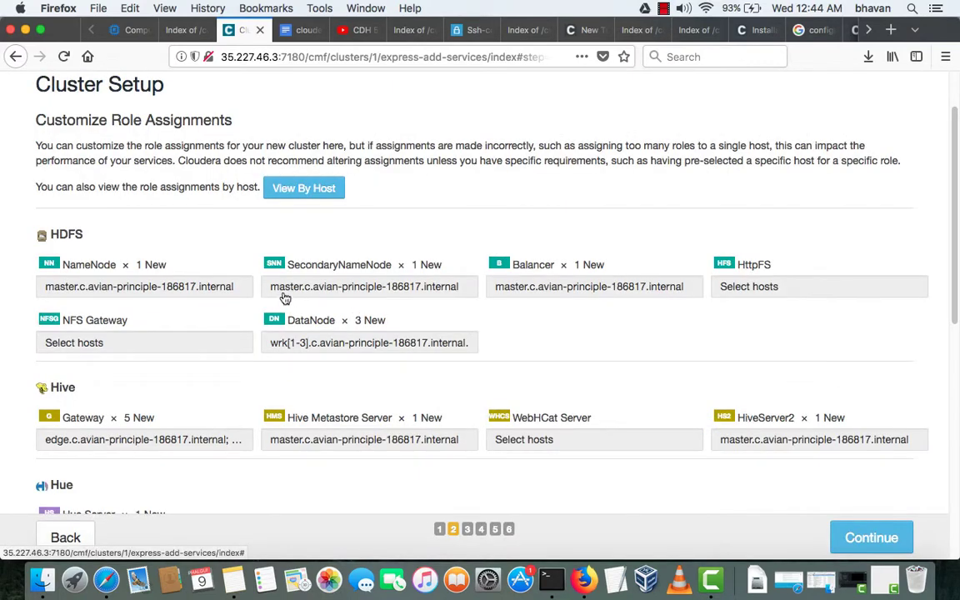
scroll(252, 296, "down", 3)
scroll(254, 297, "down", 5)
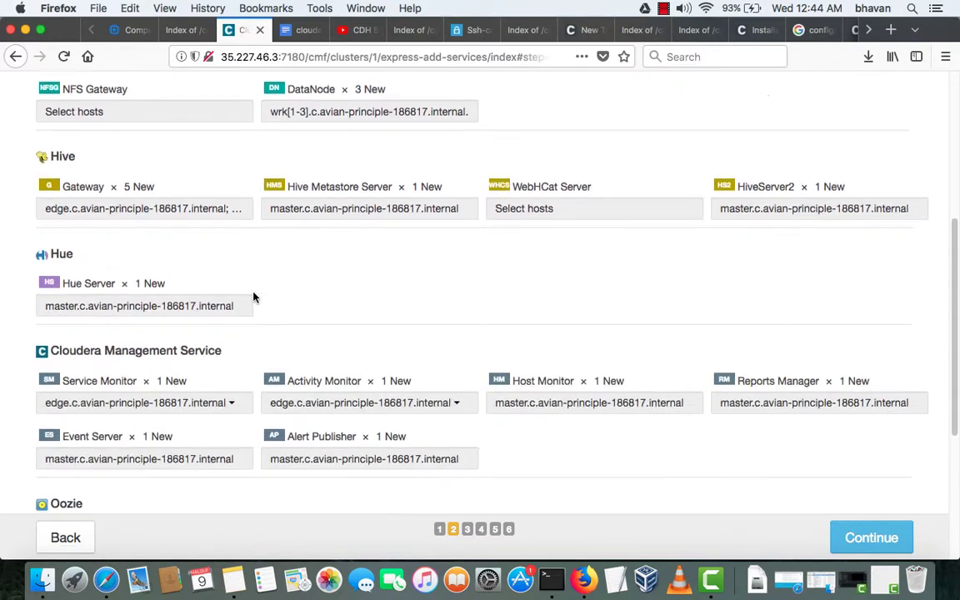
scroll(254, 297, "up", 5)
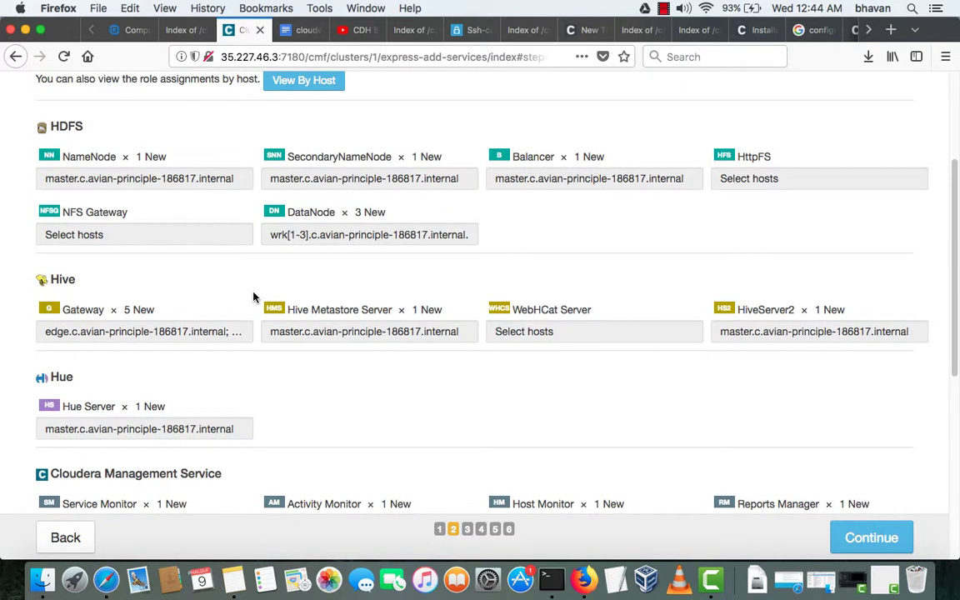
scroll(254, 298, "up", 5)
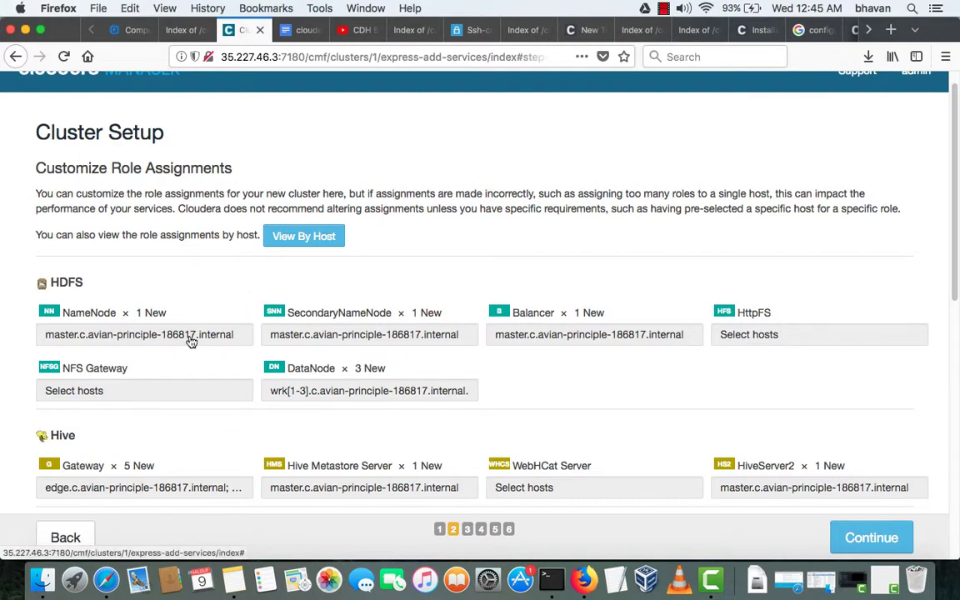
scroll(191, 342, "down", 2)
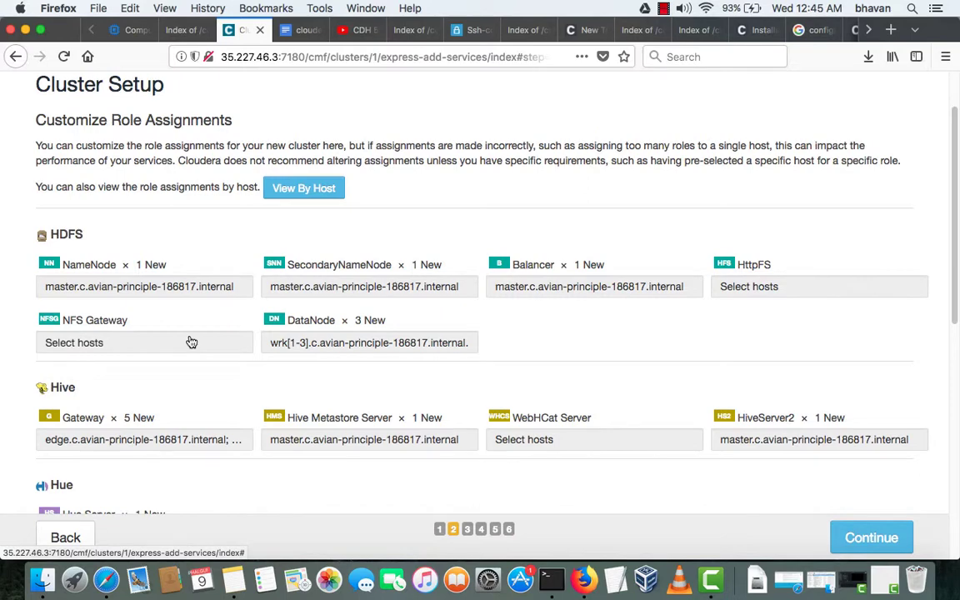
scroll(191, 341, "down", 10)
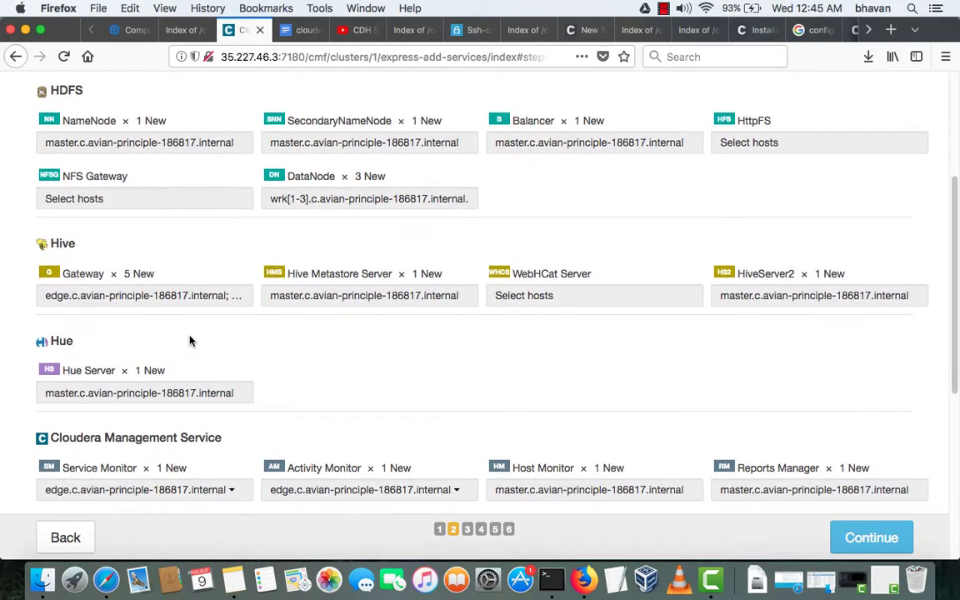
scroll(191, 342, "down", 2)
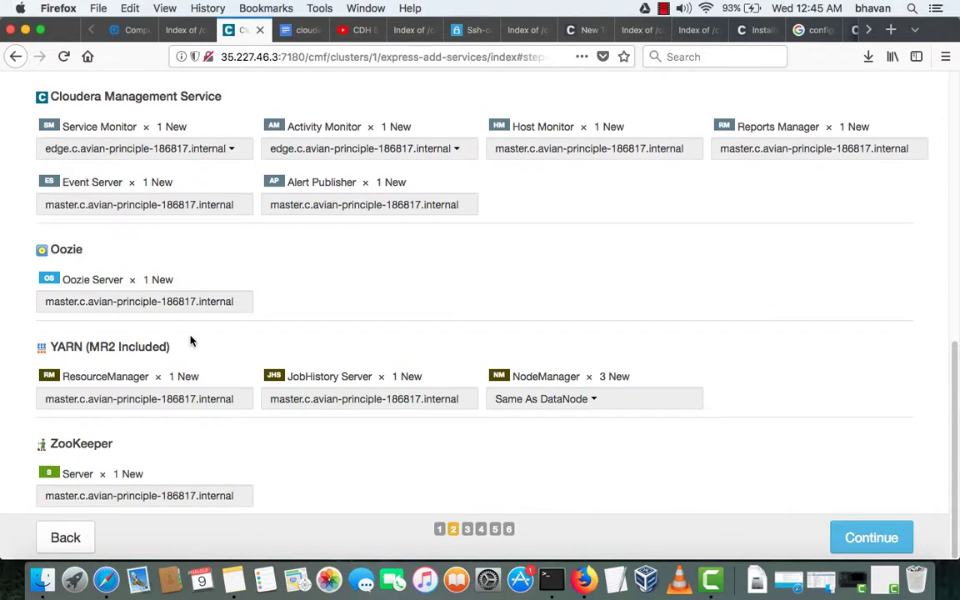
- Move the JobHistory Server role to the edge host
left_click(391, 398)
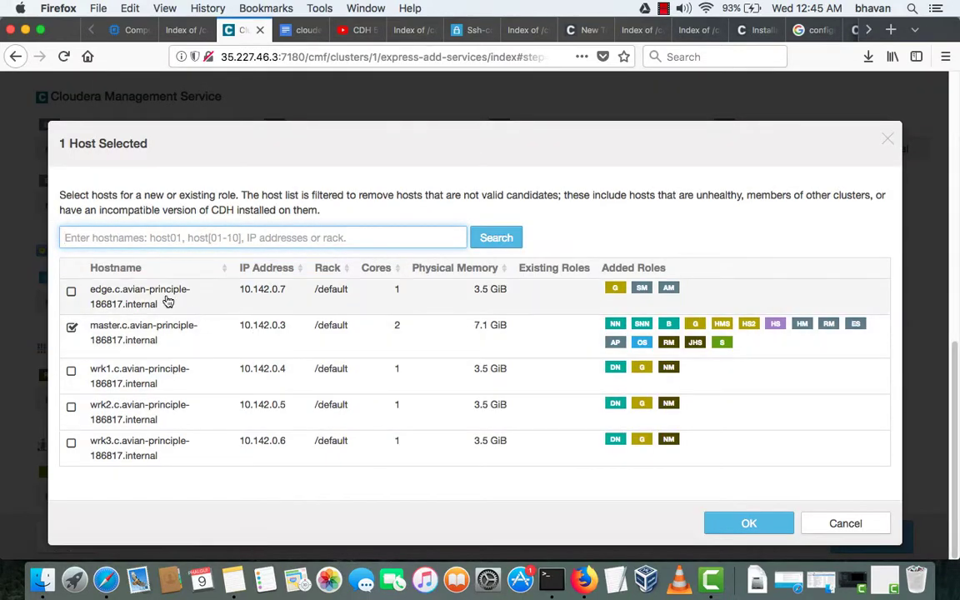
left_click(129, 300)
left_click(727, 525)
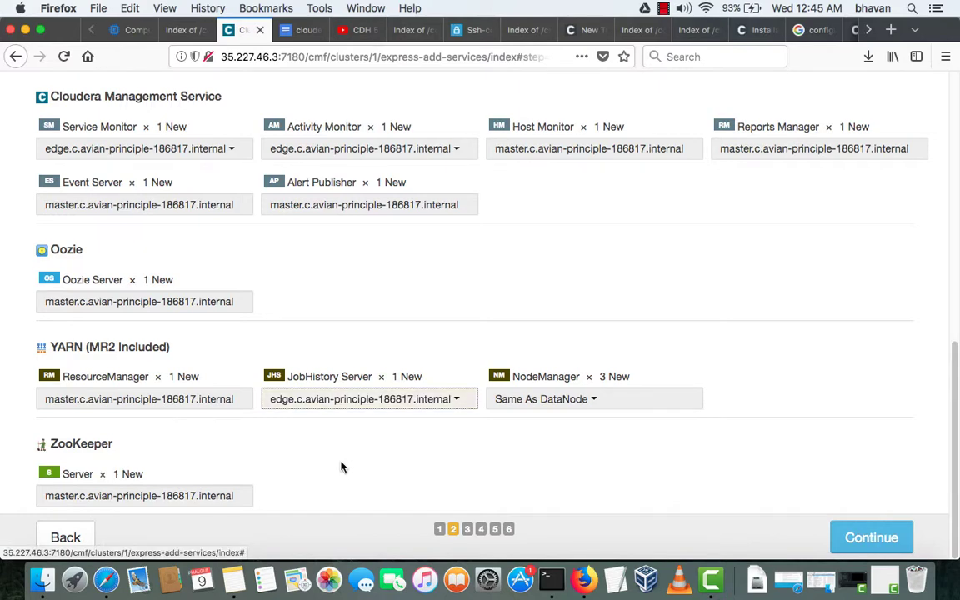
- Assign ResourceManager to the edge host and return to the top of the page
left_click(215, 401)
left_click(125, 302)
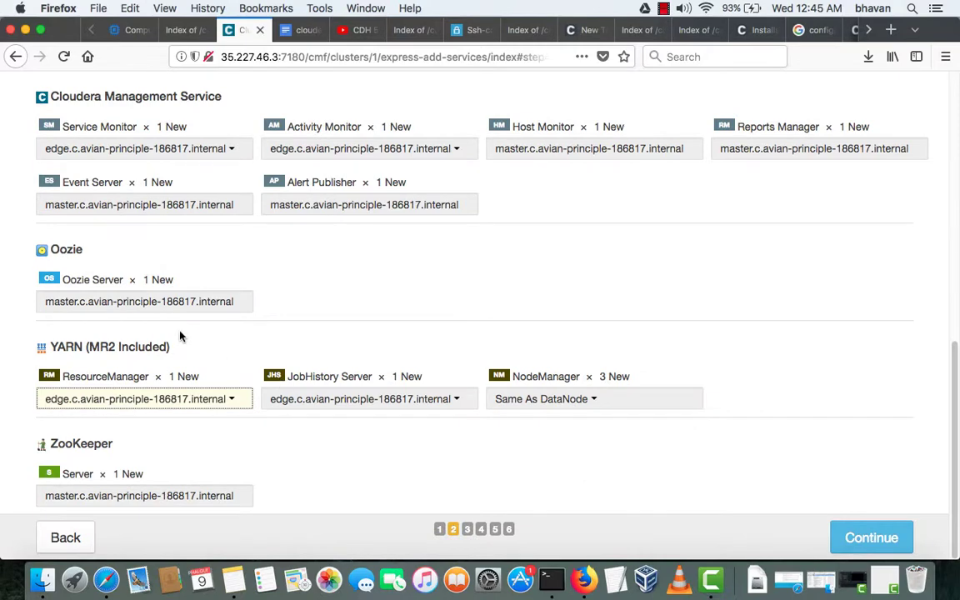
scroll(180, 334, "up", 4)
scroll(180, 334, "up", 5)
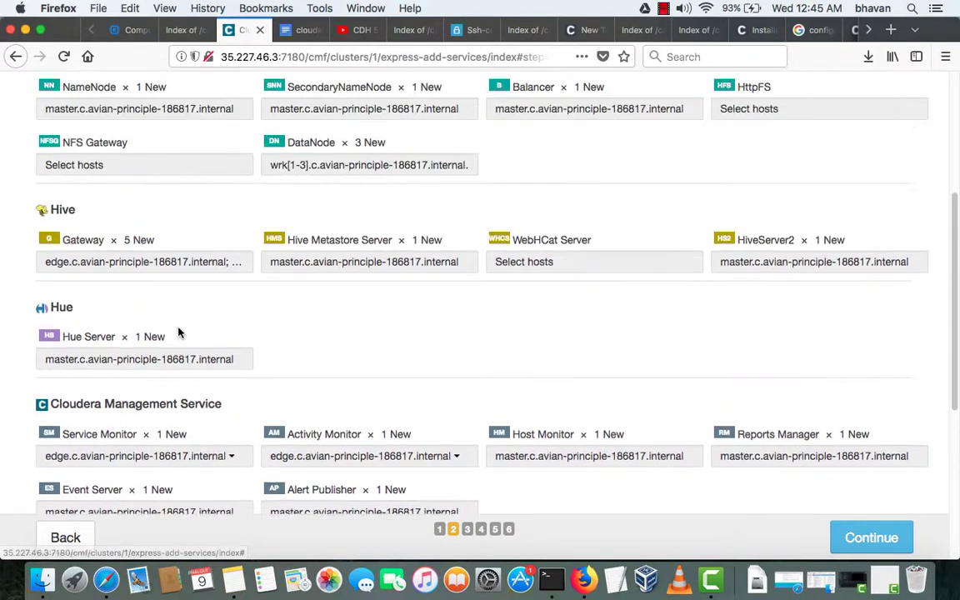
scroll(177, 332, "up", 3)
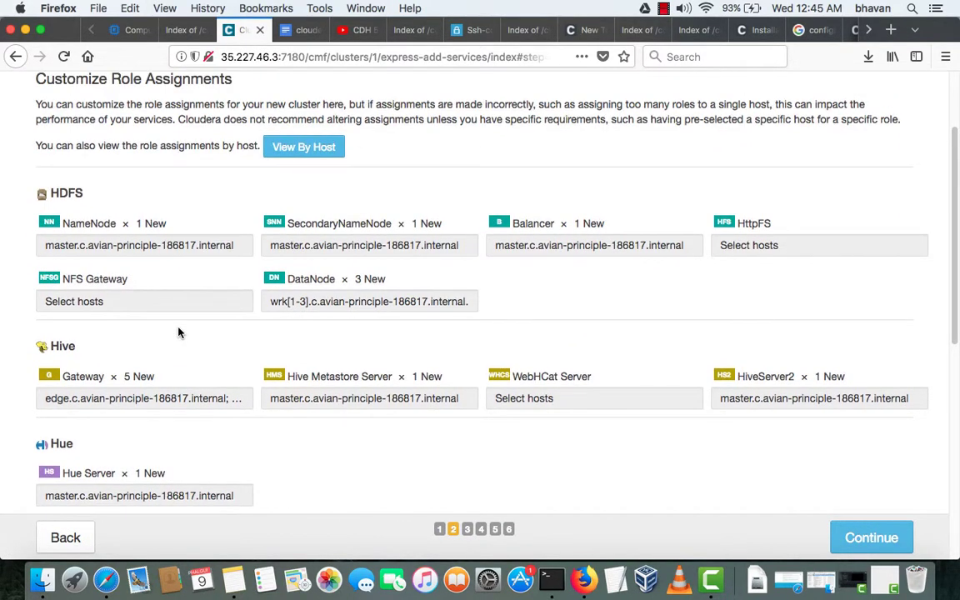
scroll(179, 332, "up", 3)
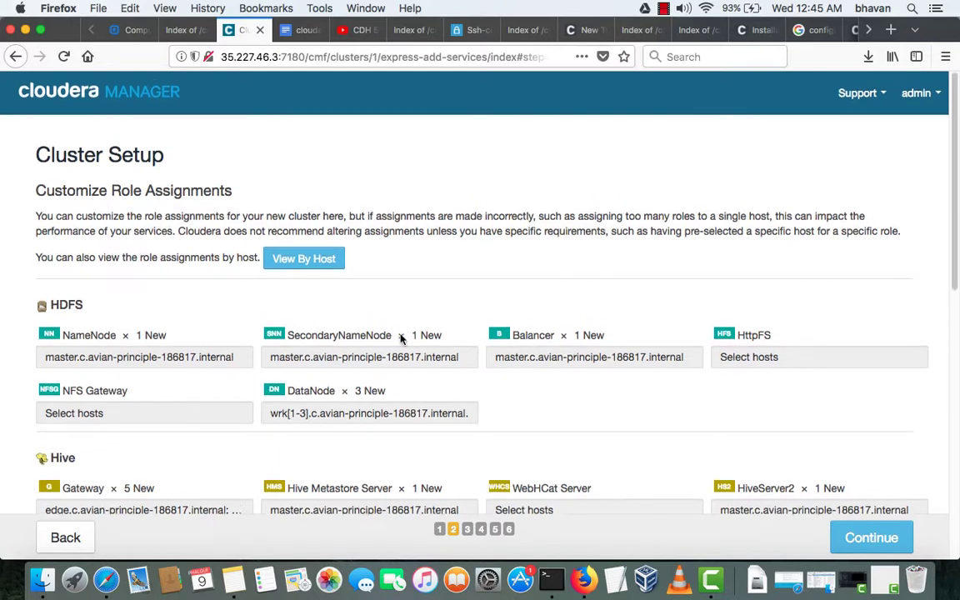
- Assign the Balancer role to the edge host
scroll(375, 342, "down", 1)
left_click(548, 350)
left_click(154, 296)
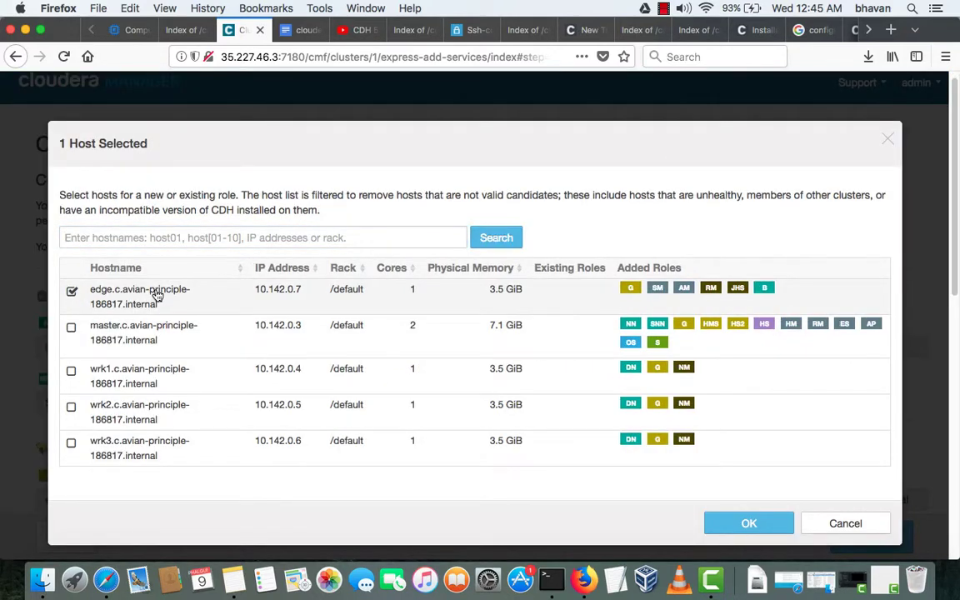
left_click(736, 527)
- Move the Hue Server role so it runs only on the edge host
scroll(531, 448, "down", 5)
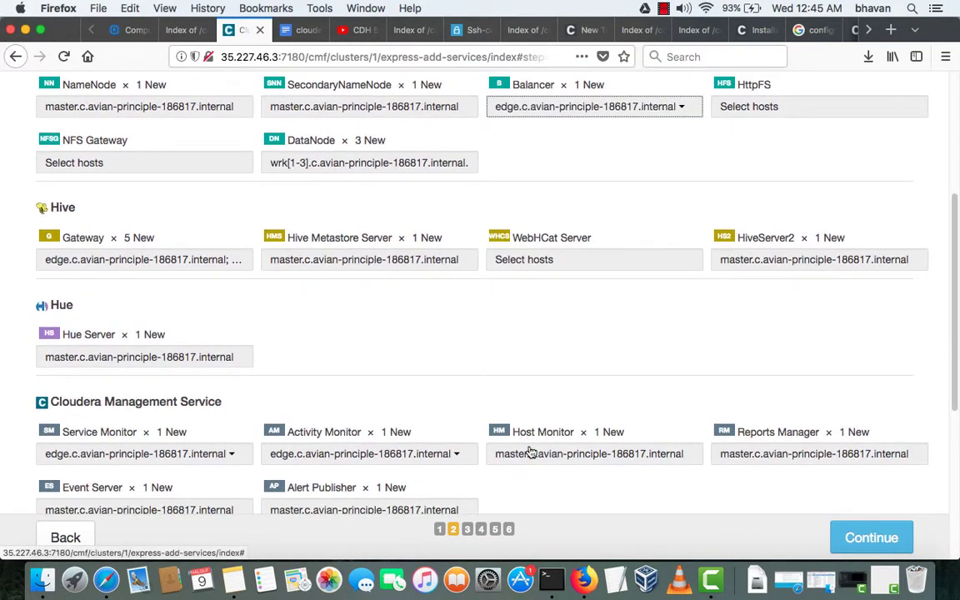
left_click(215, 359)
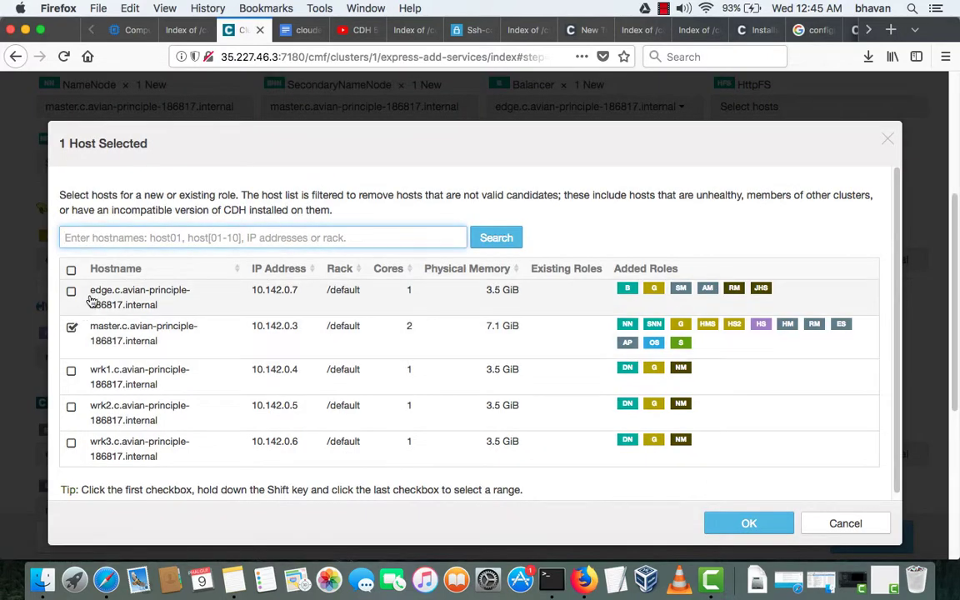
left_click(93, 301)
left_click(117, 331)
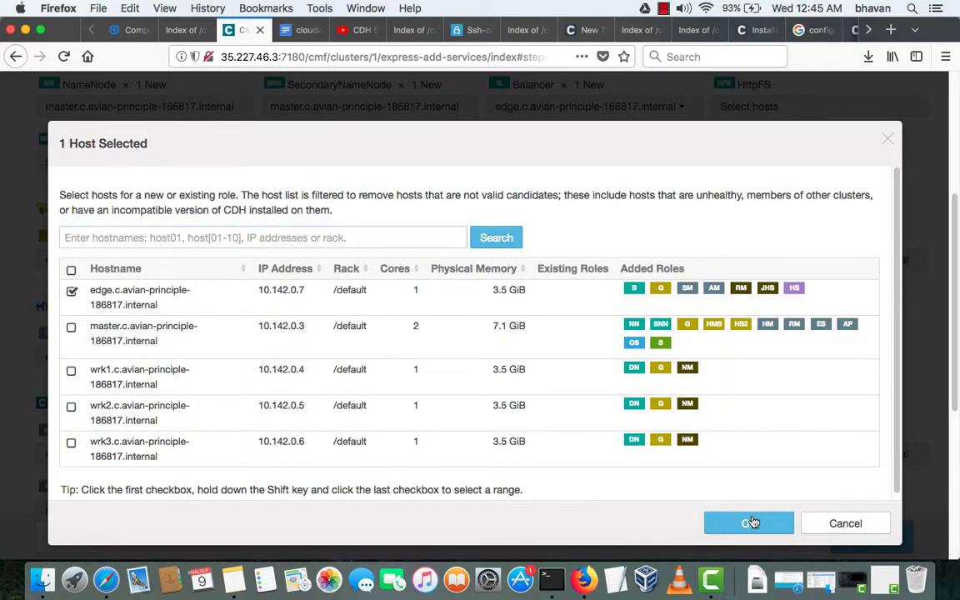
left_click(749, 523)
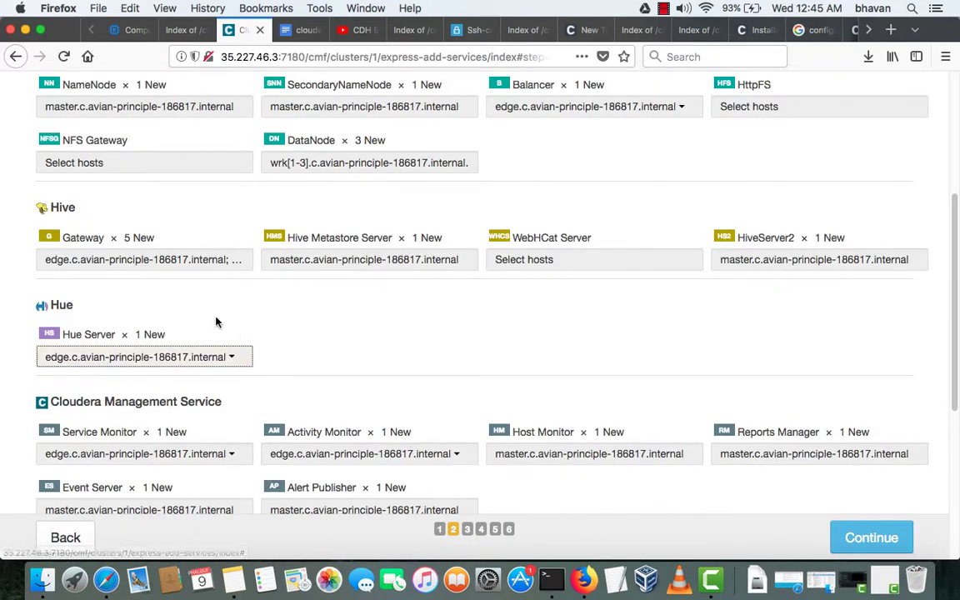
- Move HiveServer2 from the master host to the edge host
left_click(799, 265)
left_click(167, 299)
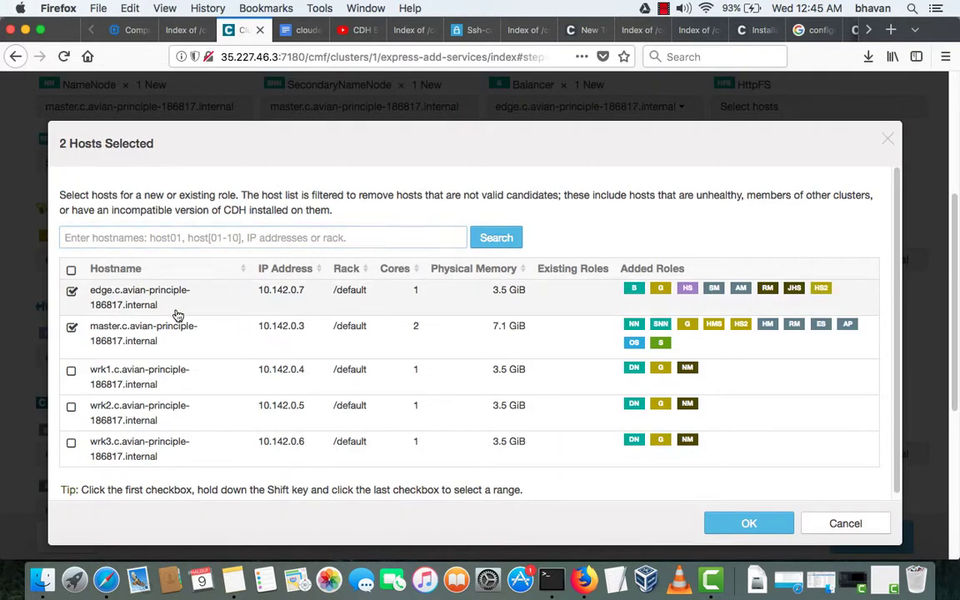
left_click(127, 336)
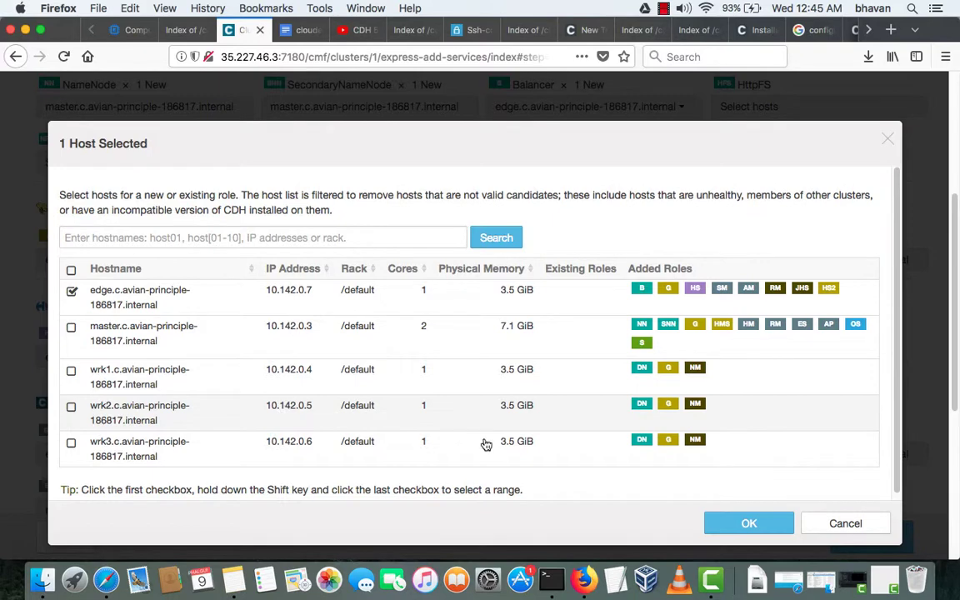
left_click(763, 530)
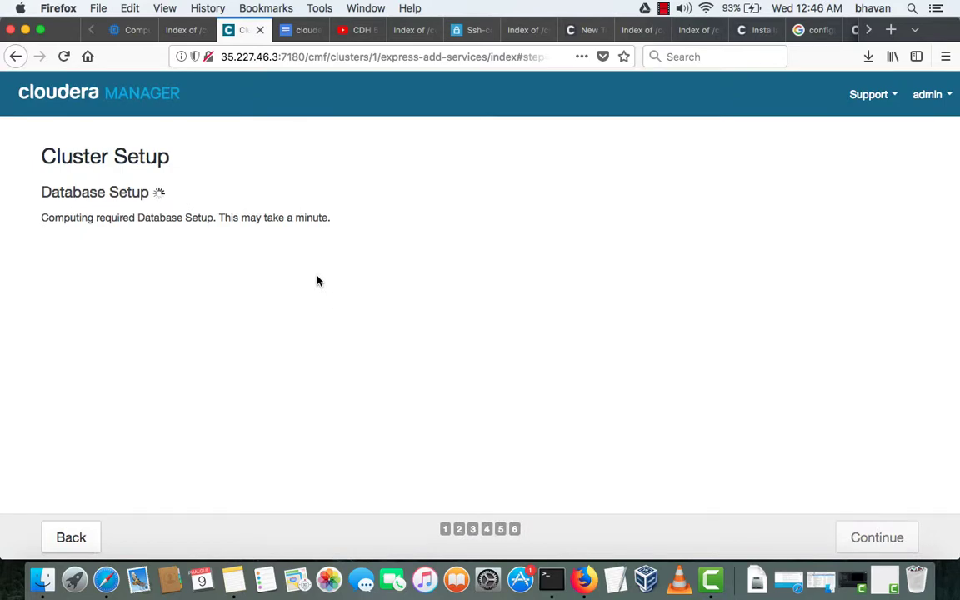
- Scroll through the Database Setup connections for Hive, Hue, Reports Manager, Activity Monitor and Oozie Server
scroll(317, 281, "down", 1)
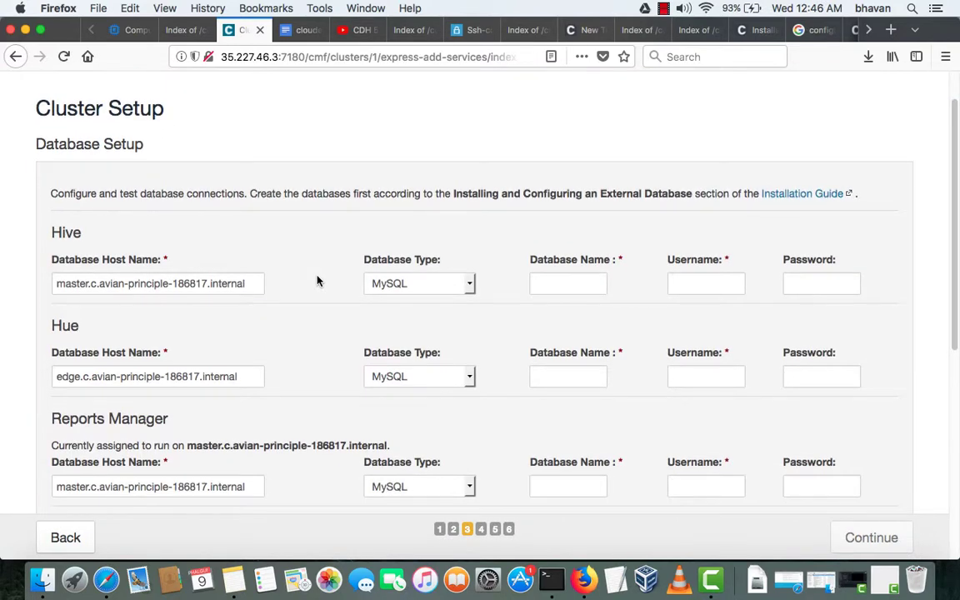
scroll(317, 281, "down", 10)
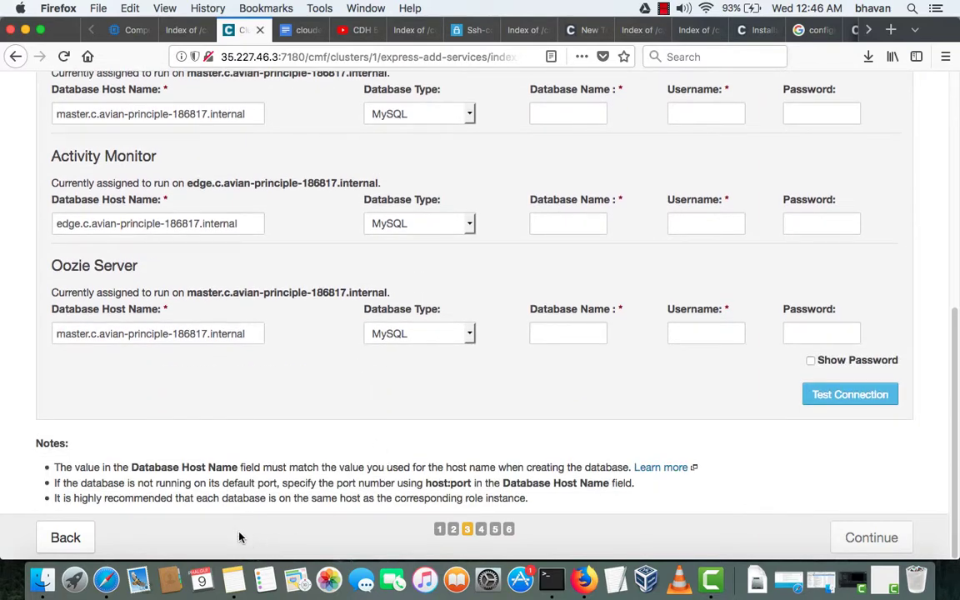
- Copy cm.c.avian-principle-186817.internal from the notes' CREATE USER line, then go back to Cloudera Manager
left_click(304, 30)
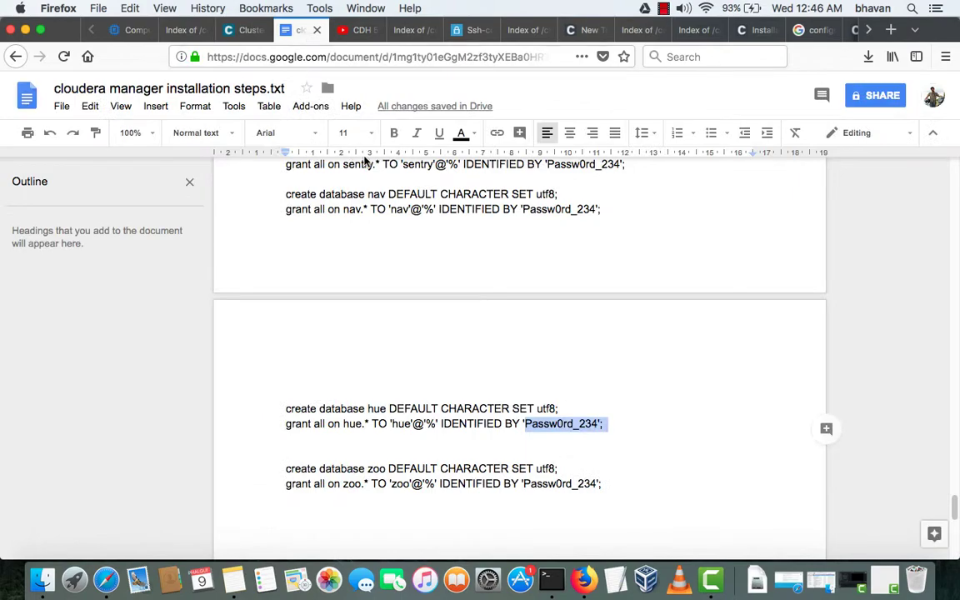
scroll(435, 350, "down", 3)
scroll(435, 349, "up", 10)
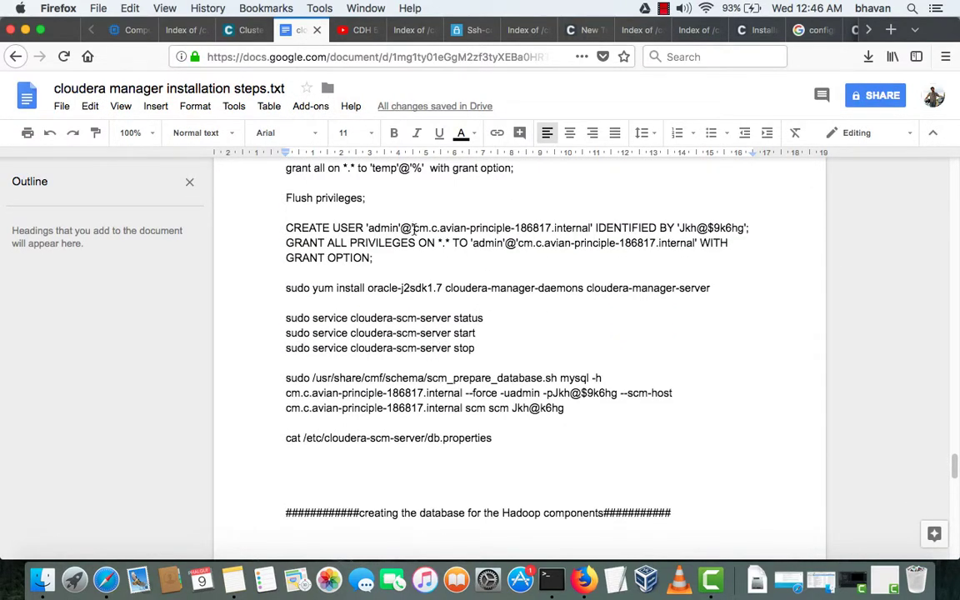
left_click_drag(414, 228, 589, 229)
key("super+c")
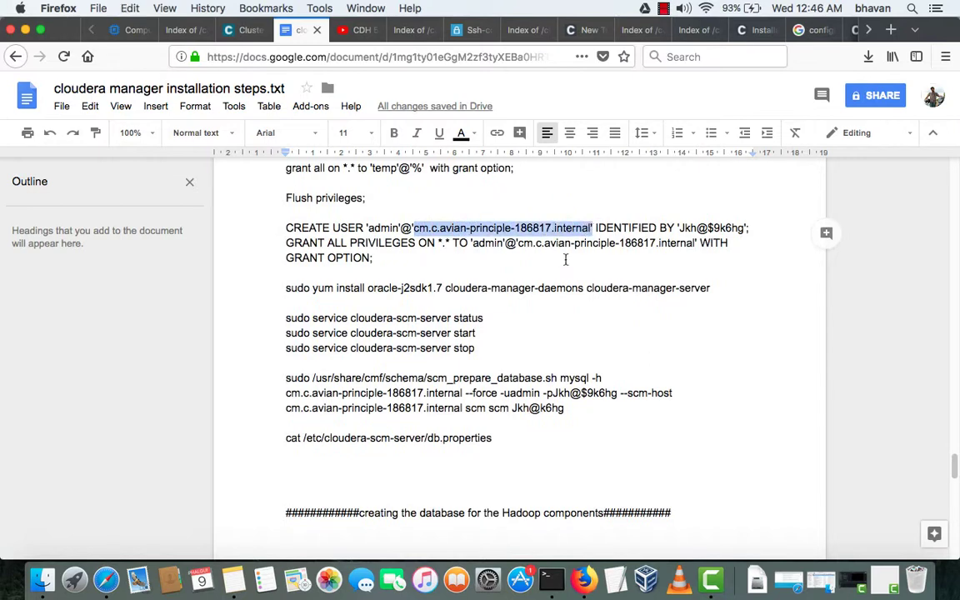
key("super+shift+2")
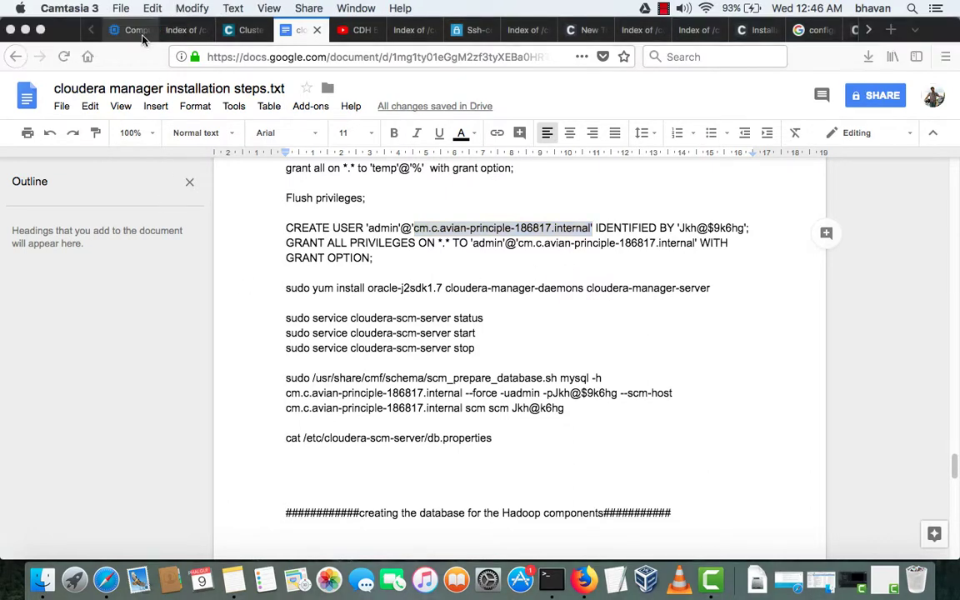
left_click(234, 37)
left_click(244, 30)
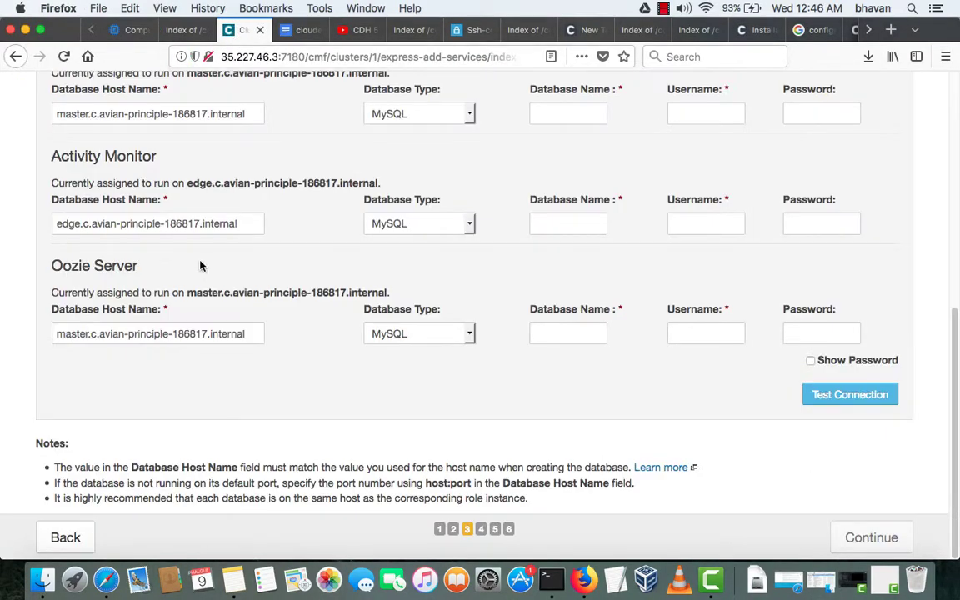
- Replace the Hive and Hue database host names with cm.c.avian-principle-186817.internal
scroll(201, 265, "up", 5)
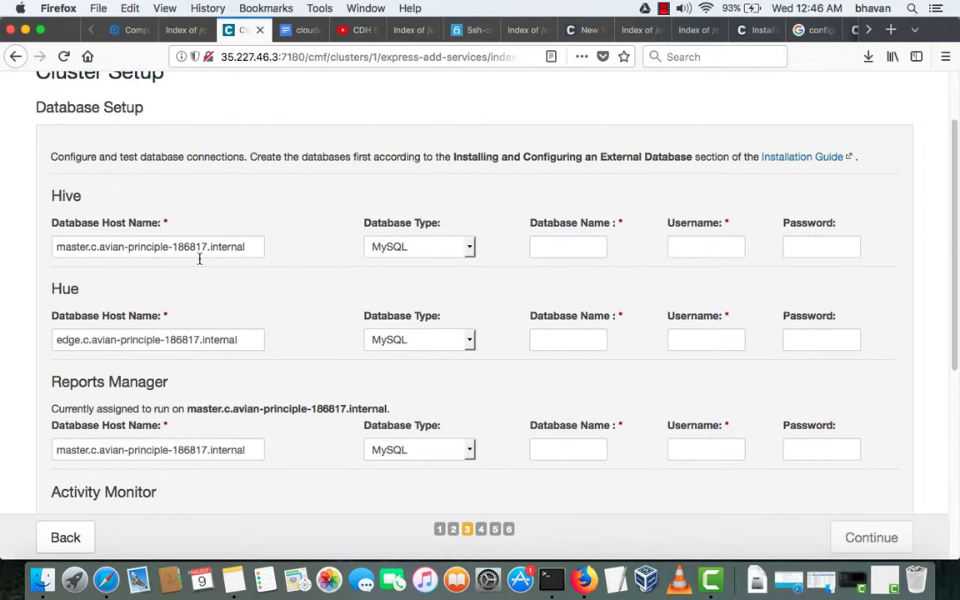
triple_click(247, 247)
key("super+v")
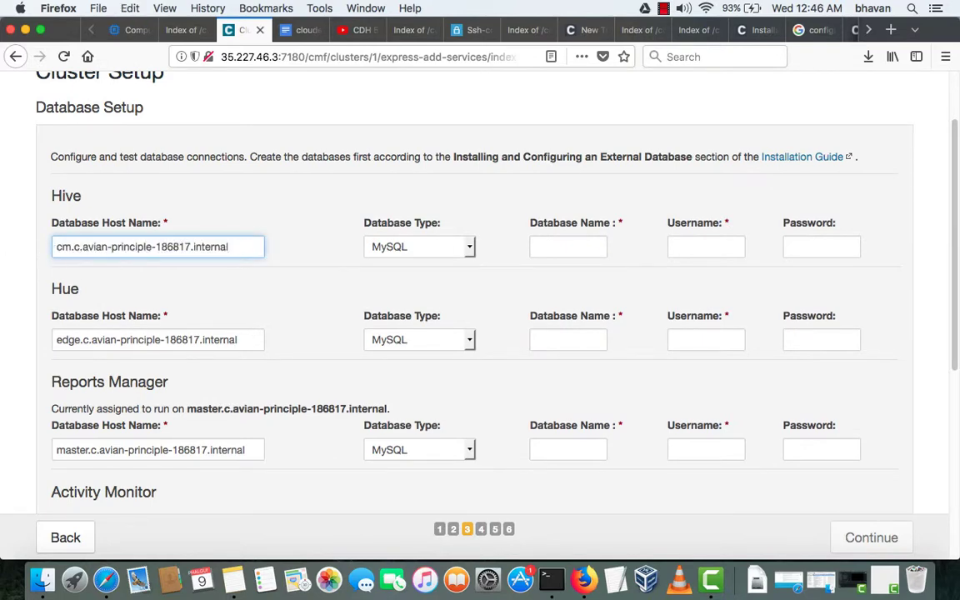
key("super+a")
key("super+c")
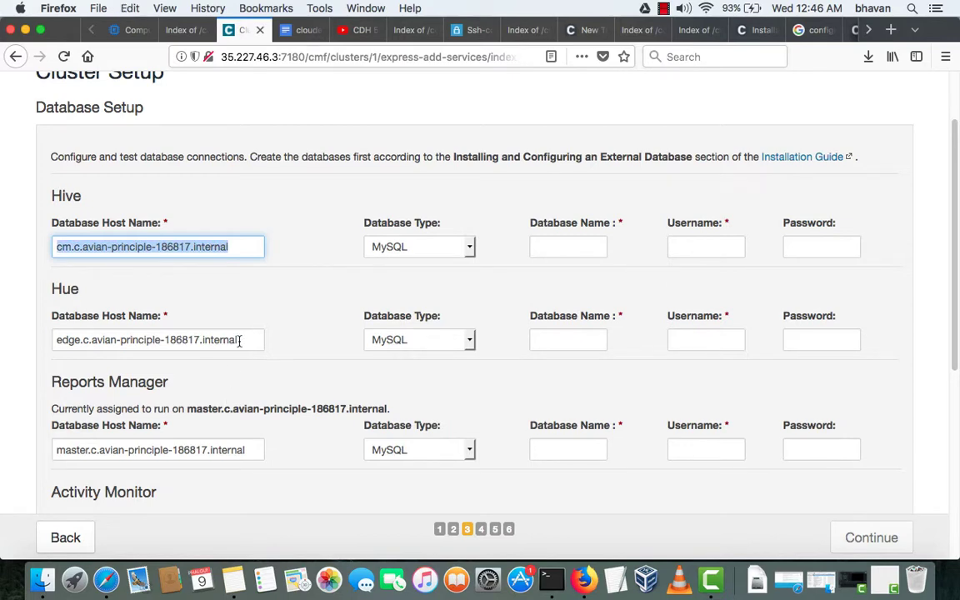
left_click_drag(240, 340, 22, 342)
key("super+v")
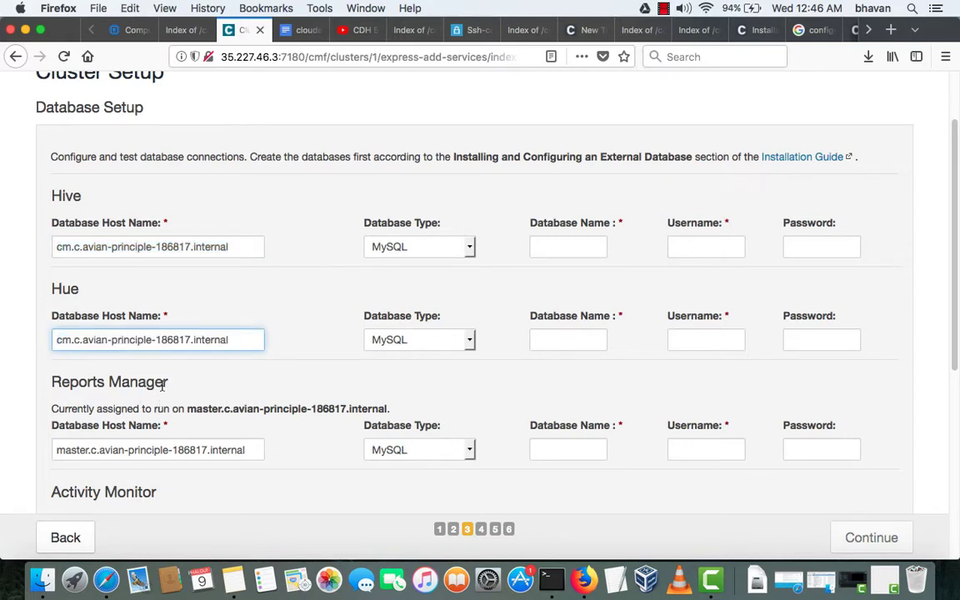
- Paste the same cm host name into the Reports Manager, Activity Monitor and Oozie Server host fields
scroll(165, 387, "down", 1)
left_click_drag(253, 389, 2, 388)
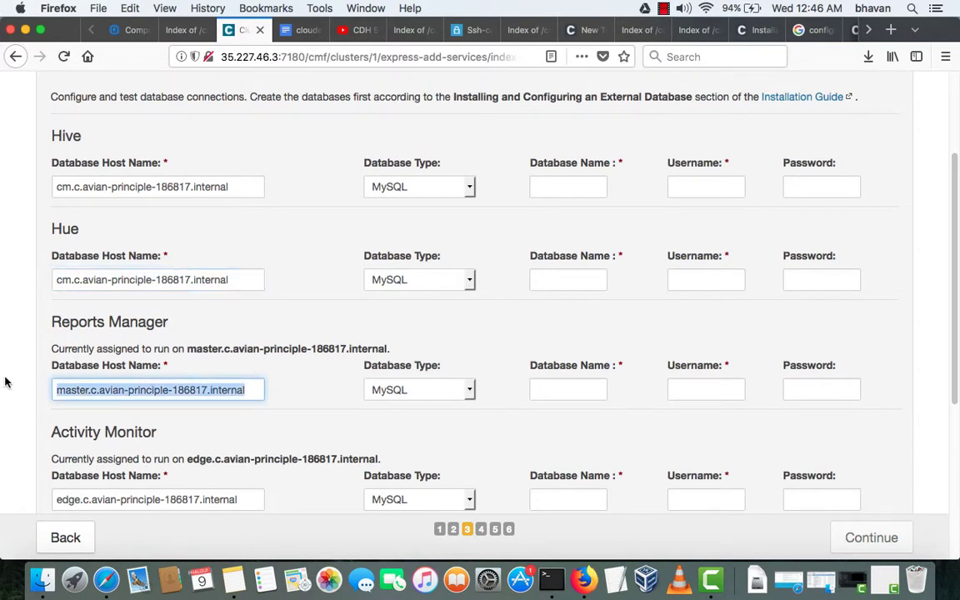
key("super+v")
scroll(12, 383, "down", 4)
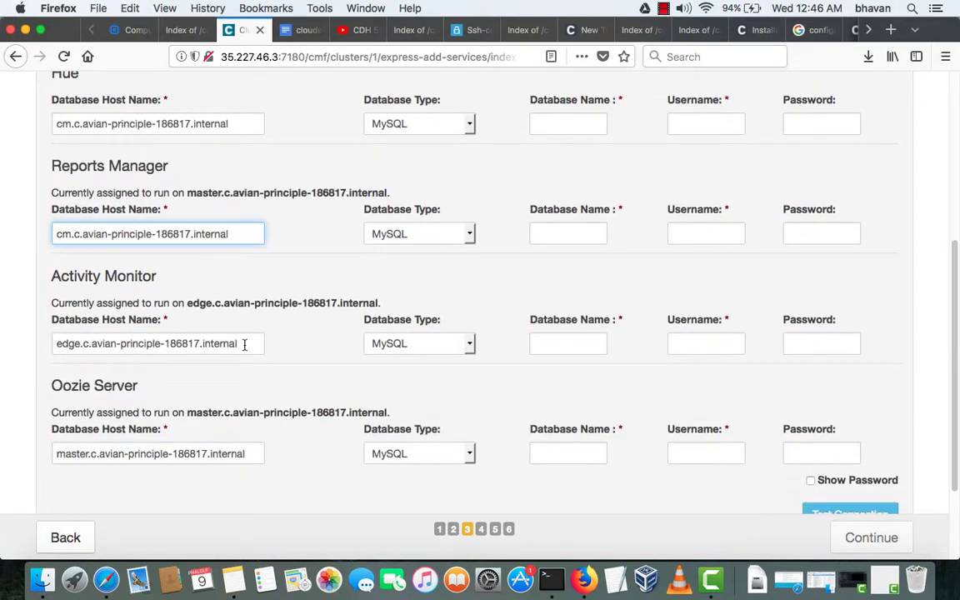
left_click_drag(244, 343, 4, 333)
key("super+v")
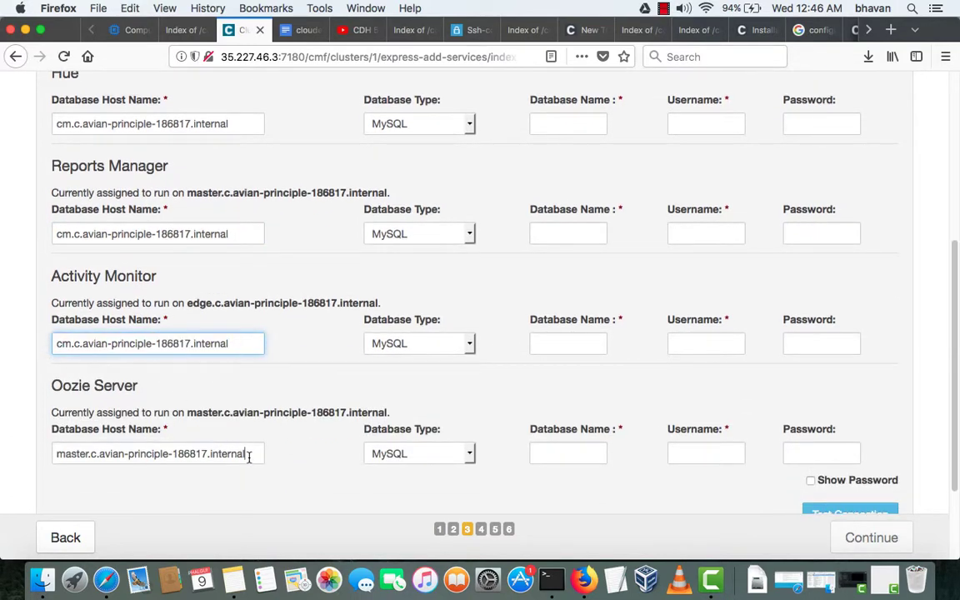
left_click_drag(249, 457, 2, 446)
key("super+v")
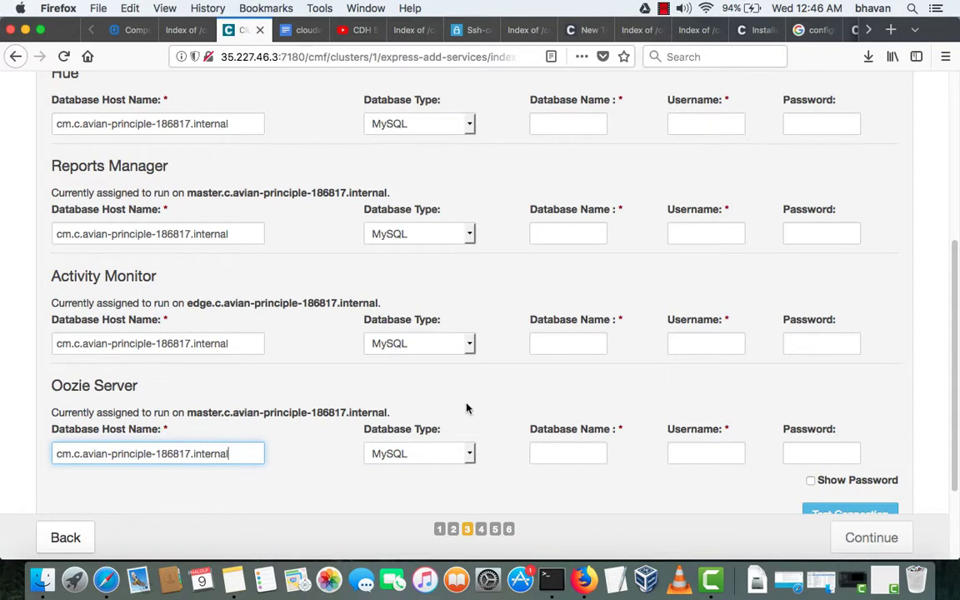
scroll(465, 400, "down", 3)
scroll(450, 401, "up", 5)
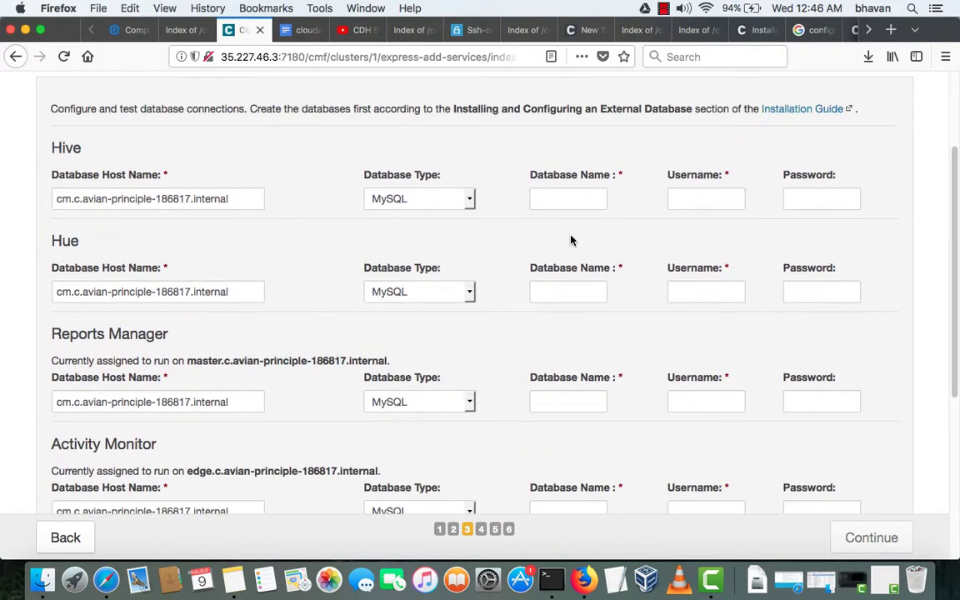
left_click(581, 198)
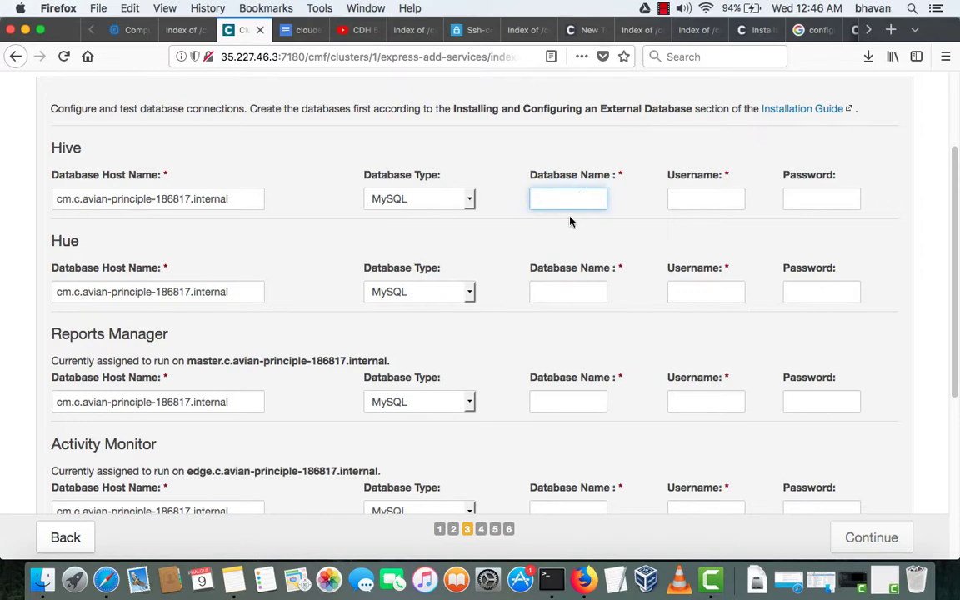
key("ctrl+Tab")
- Copy the database name hive from the notes' create database lines and return to Cloudera
scroll(464, 304, "down", 3)
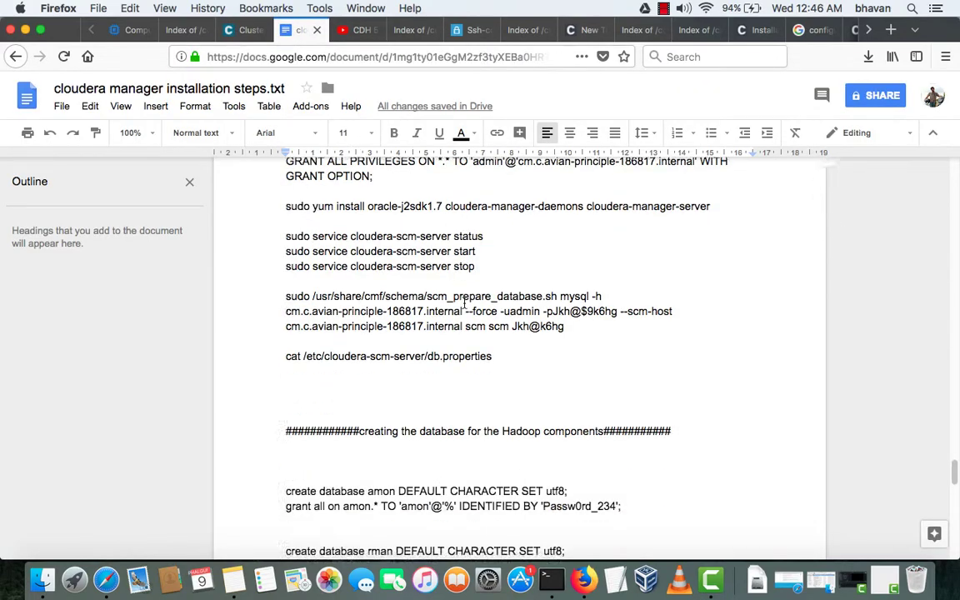
scroll(464, 305, "down", 5)
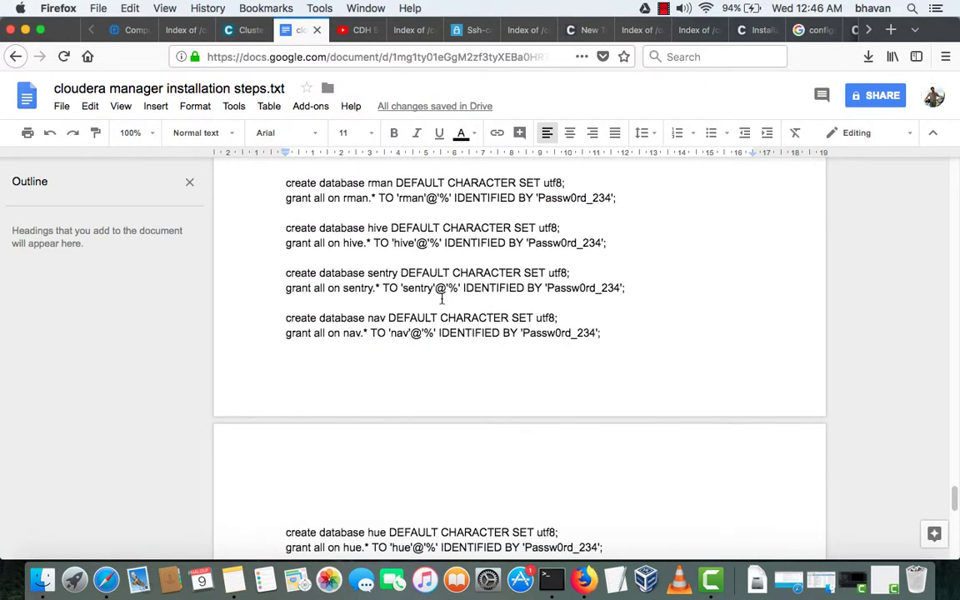
scroll(442, 299, "down", 2)
scroll(442, 298, "up", 2)
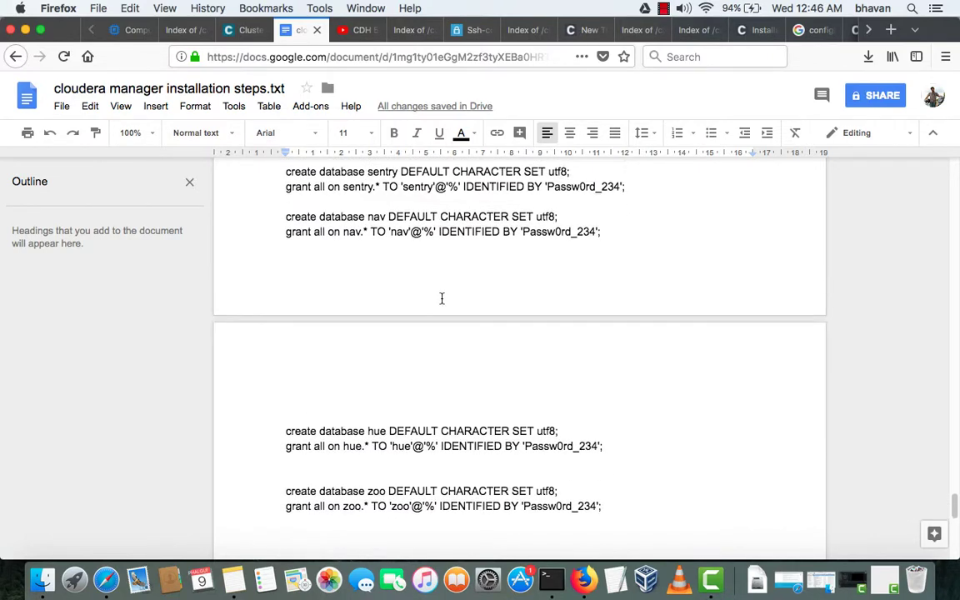
double_click(376, 262)
key("super+c")
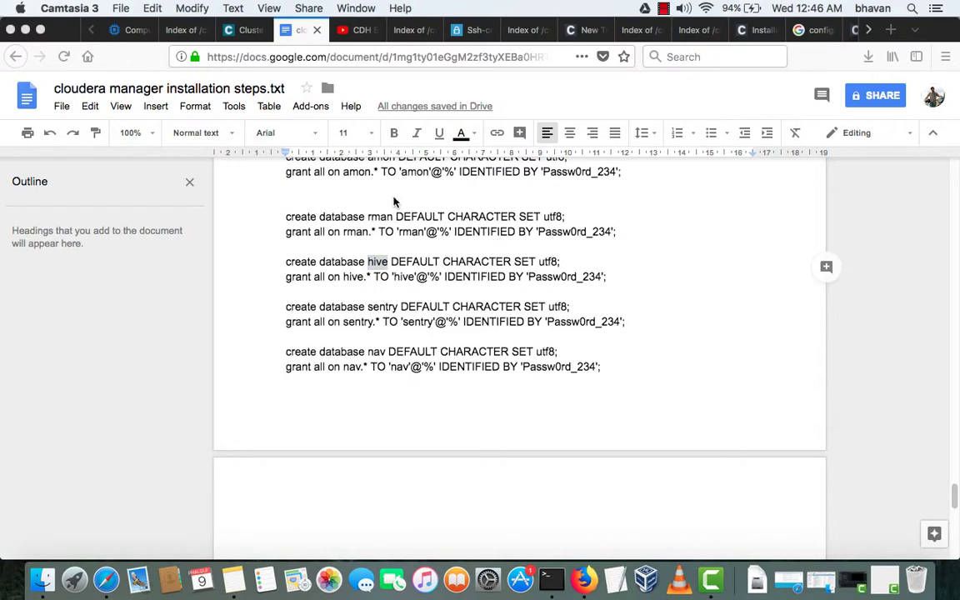
left_click(246, 31)
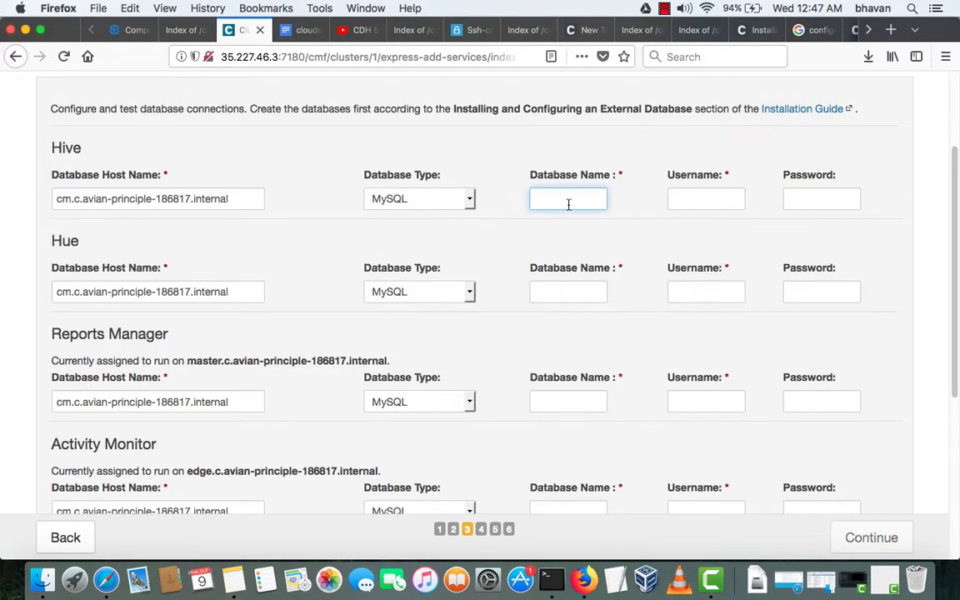
- Set the Hive database name and username to hive, using the password from the hive grant line
key("super+v")
left_click(707, 196)
key("super+v")
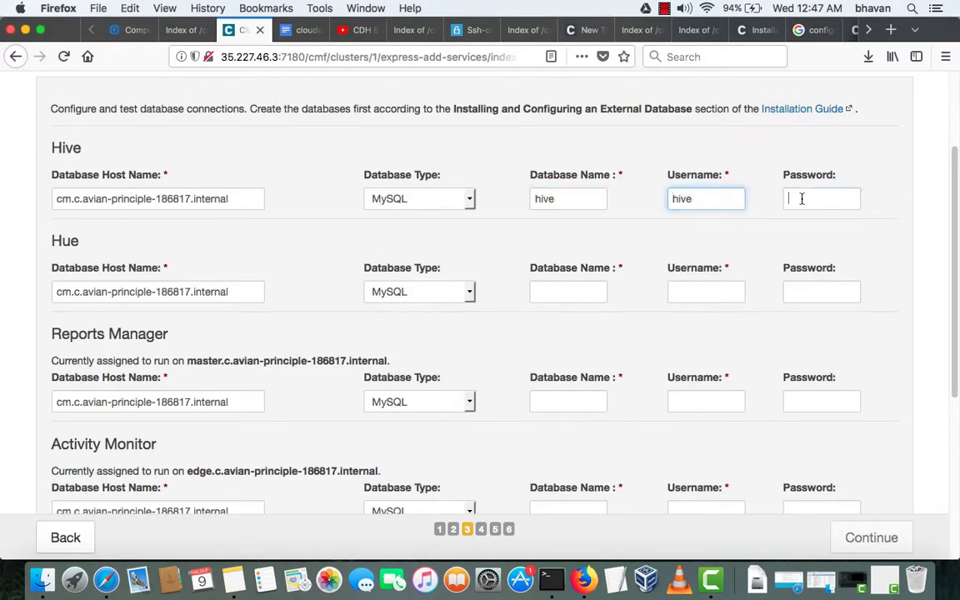
left_click(793, 198)
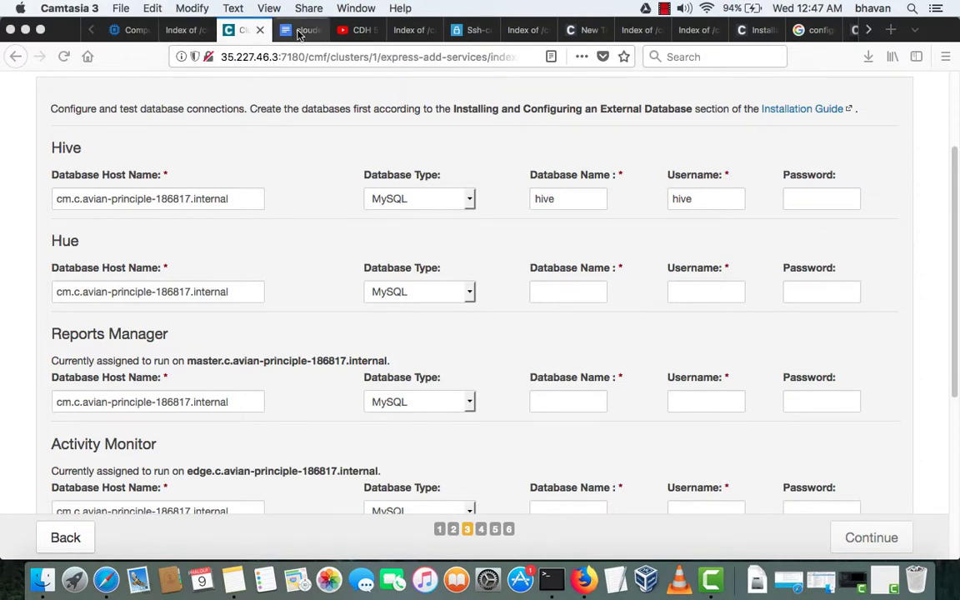
left_click(299, 30)
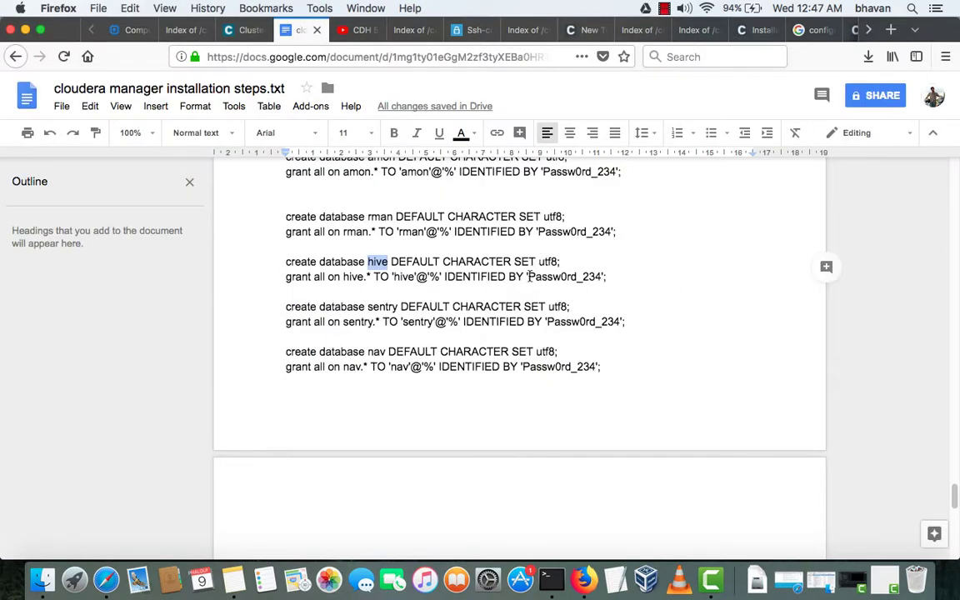
left_click_drag(529, 276, 598, 276)
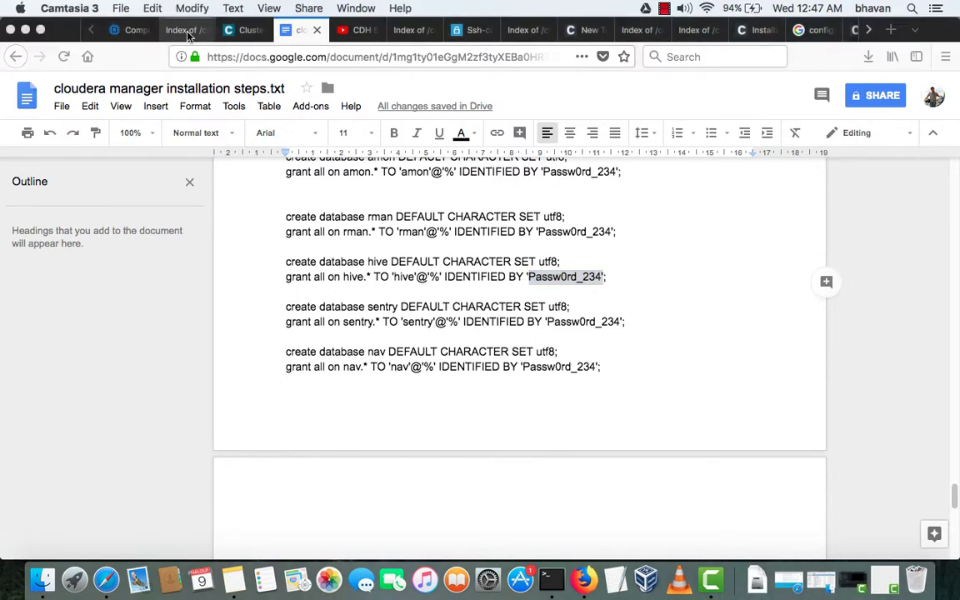
left_click(243, 30)
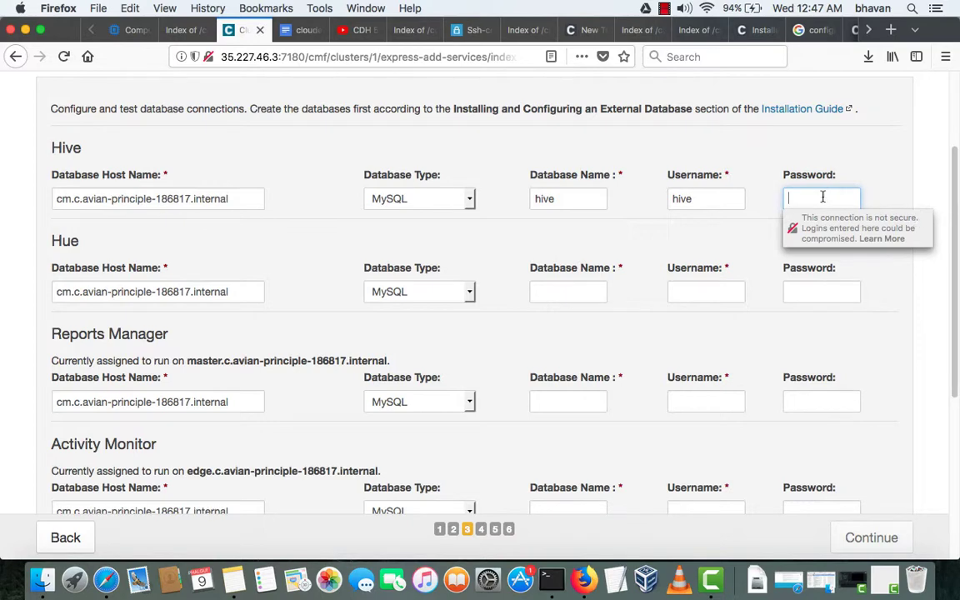
key("super+v")
- Fill in the Hue database name and username as hue with the same password
left_click(544, 292)
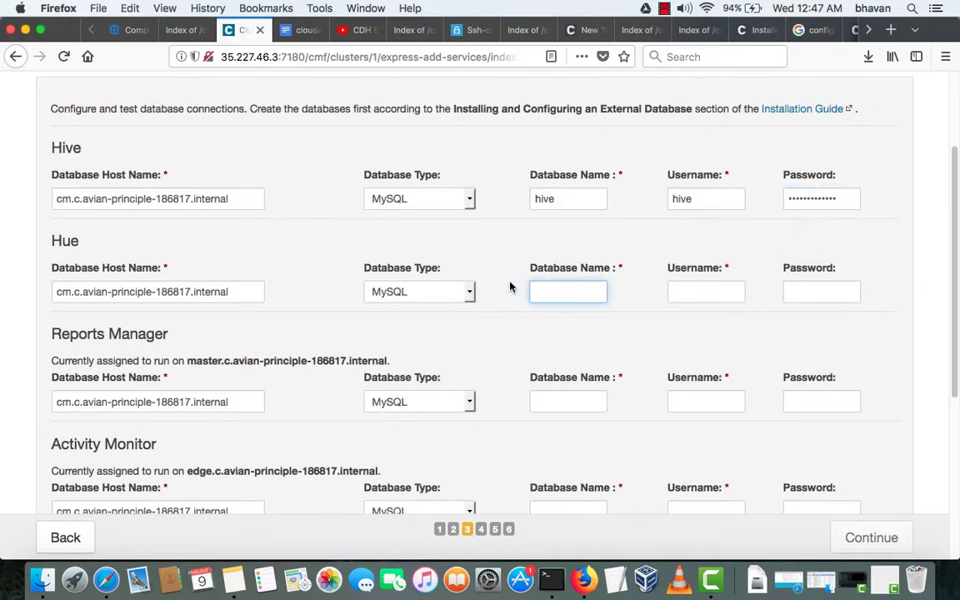
type("hue")
left_click(705, 292)
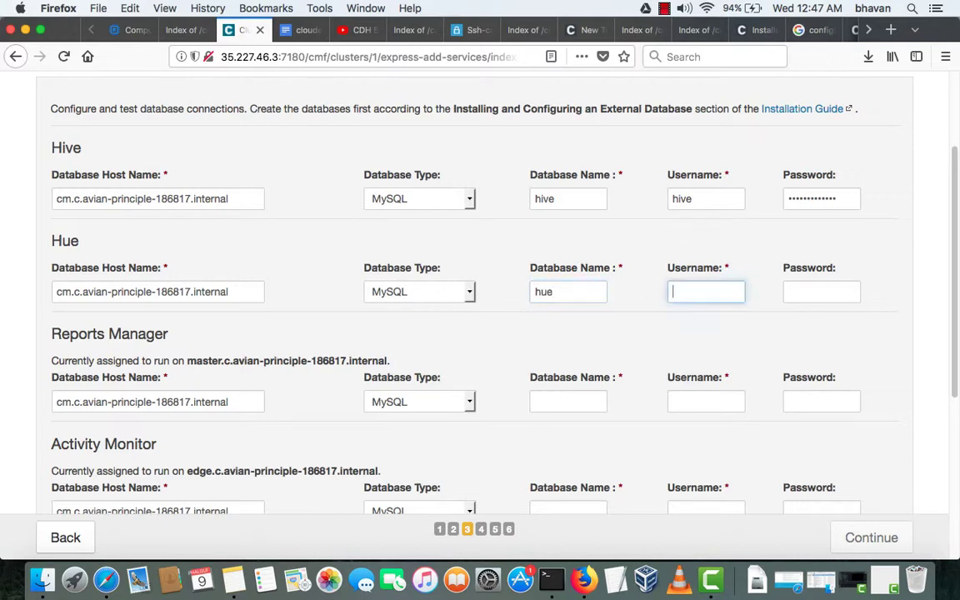
type("hie")
key("BackSpace")
key("BackSpace")
key("Tab")
key("super+v")
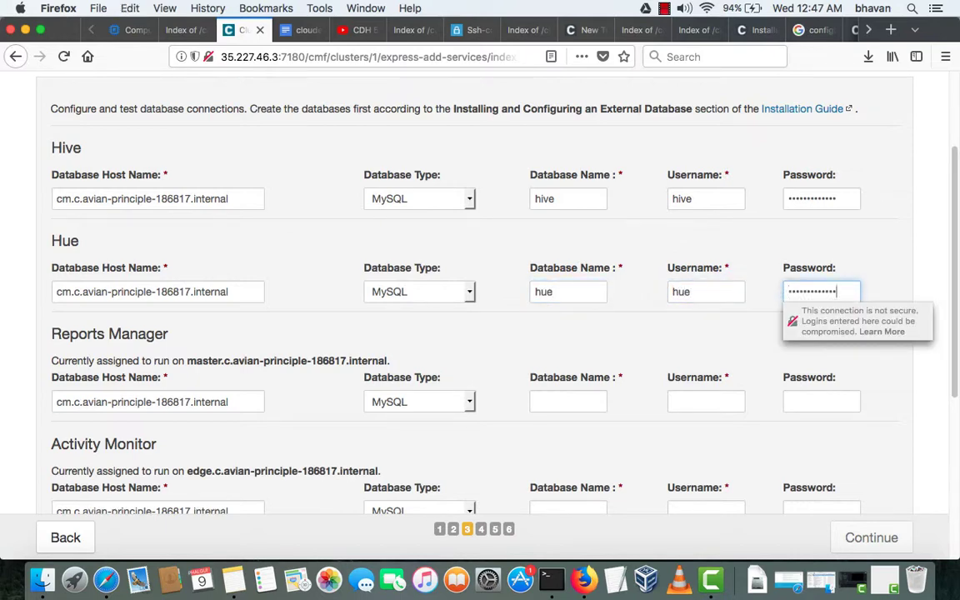
- Enter rman as the Reports Manager database name and username, plus the password
left_click(559, 402)
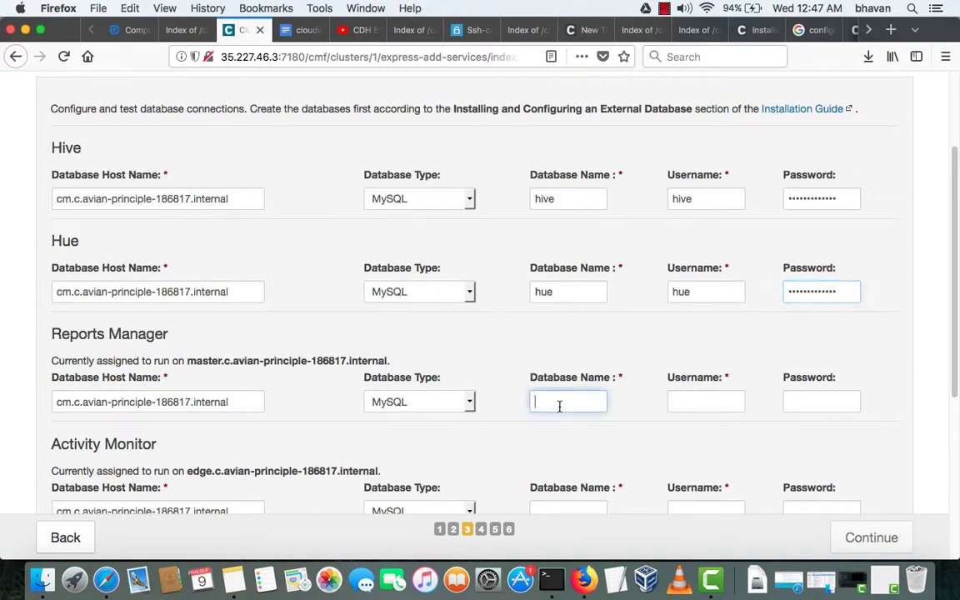
type("rman")
key("Tab")
type("rmam")
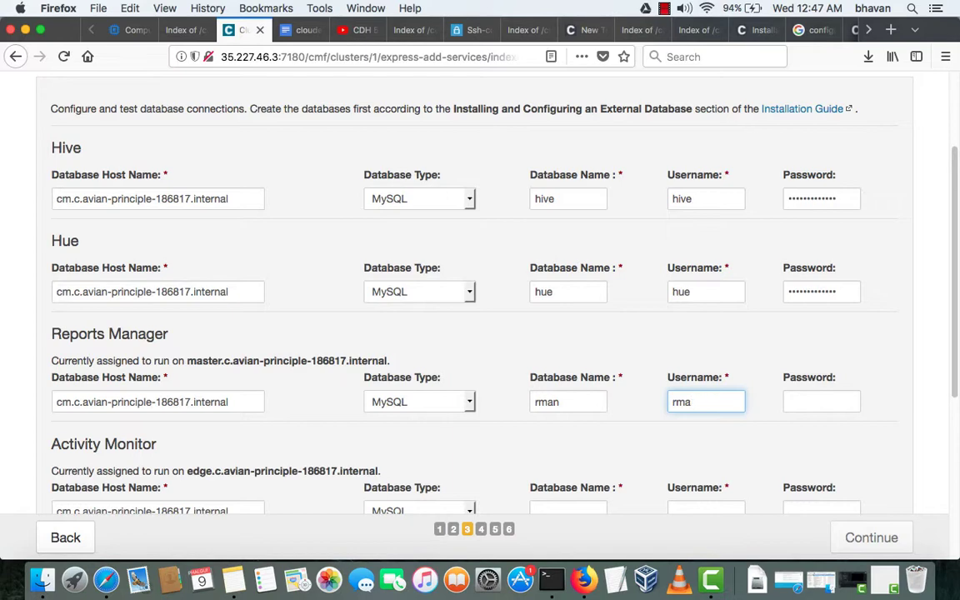
type("n")
key("Tab")
key("super+v")
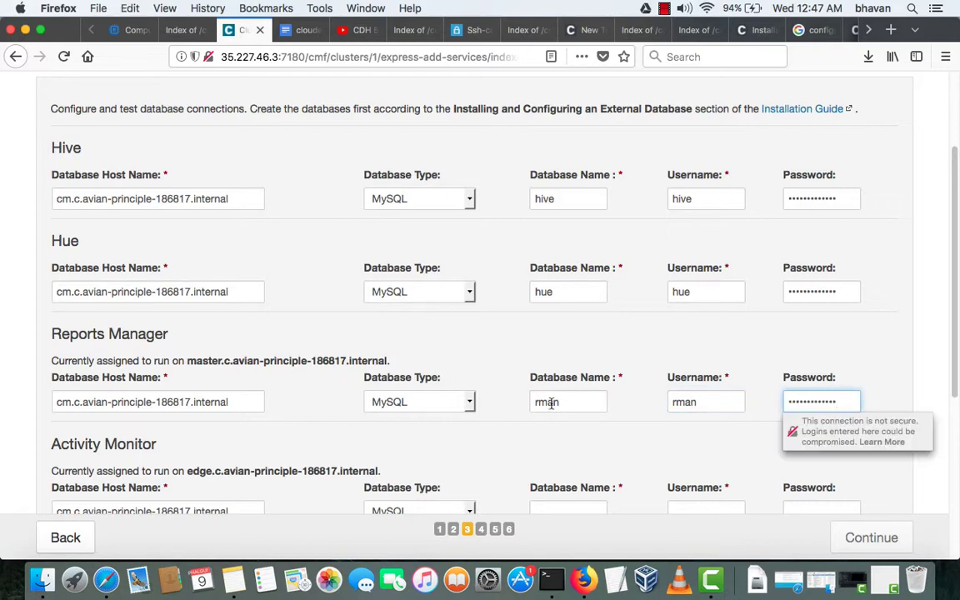
- Enter amon as the Activity Monitor database name, plus the password
scroll(529, 404, "down", 3)
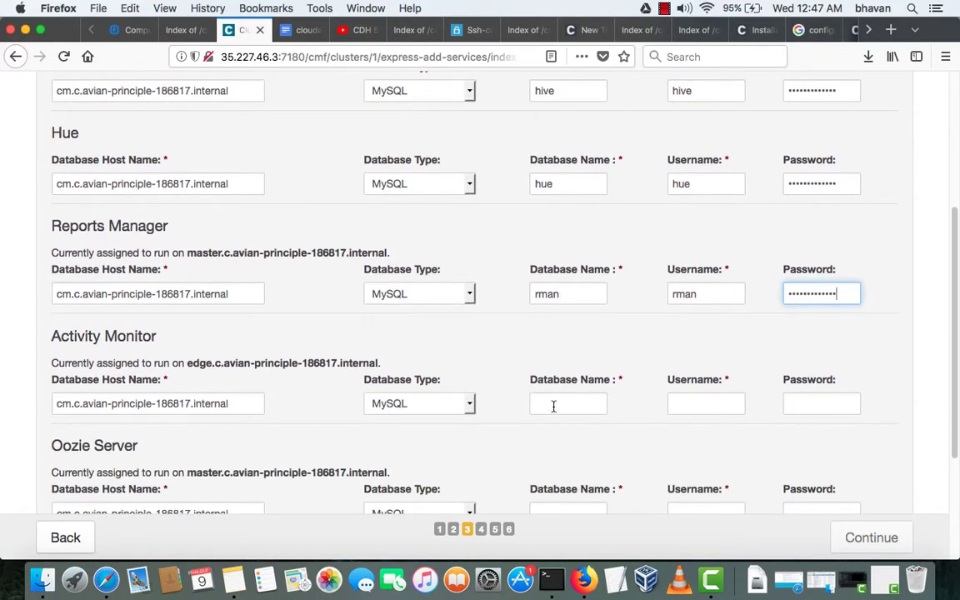
left_click(553, 406)
type("amo")
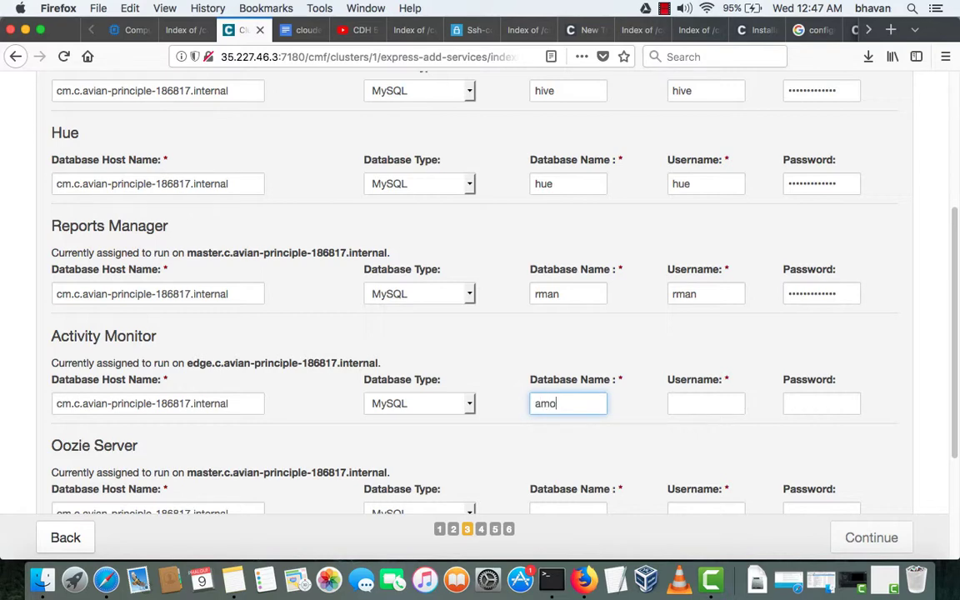
type("n")
key("Tab")
type("amon")
key("Tab")
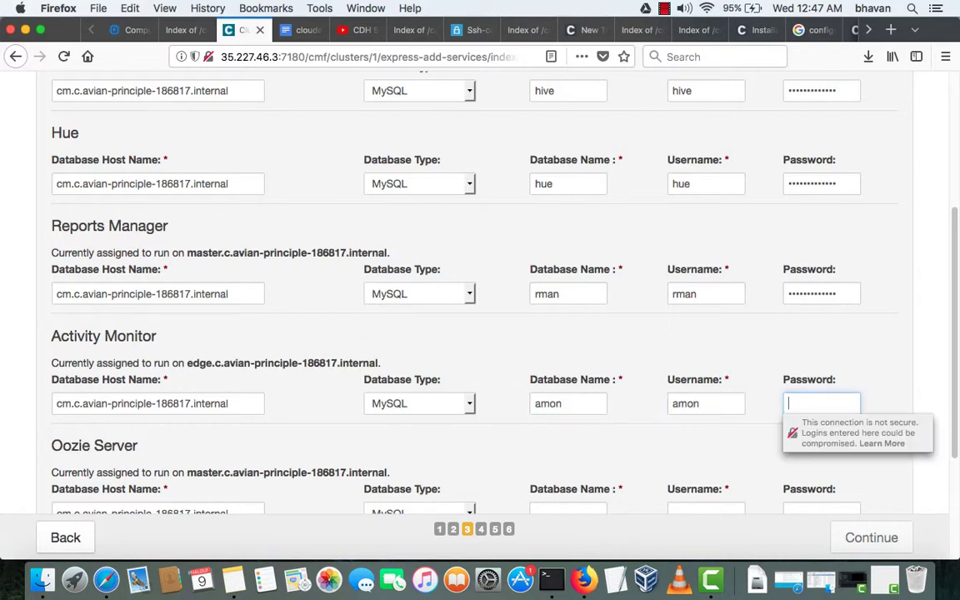
key("super+v")
- Begin typing the Oozie Server database name
scroll(539, 405, "down", 4)
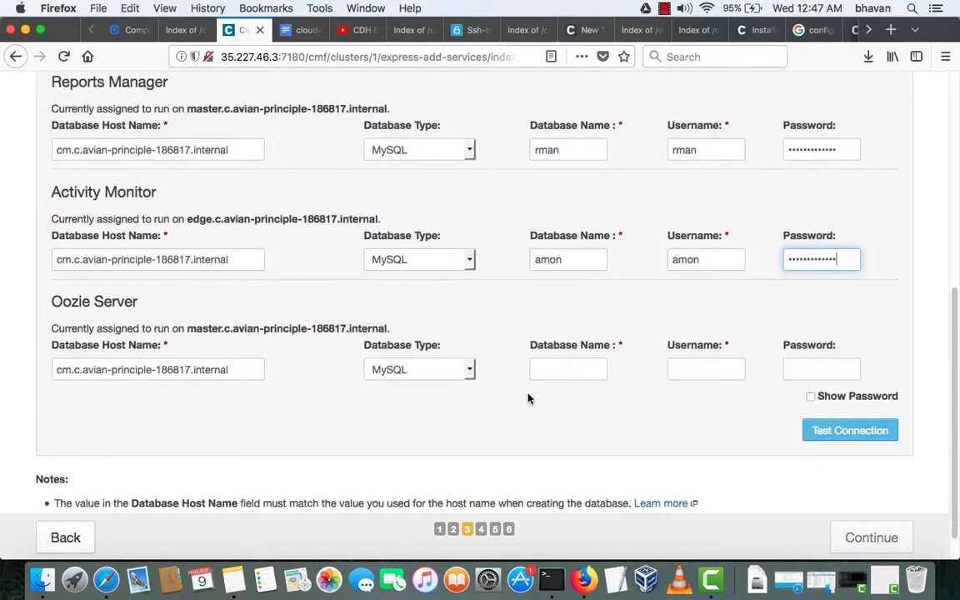
left_click(547, 369)
type("o")
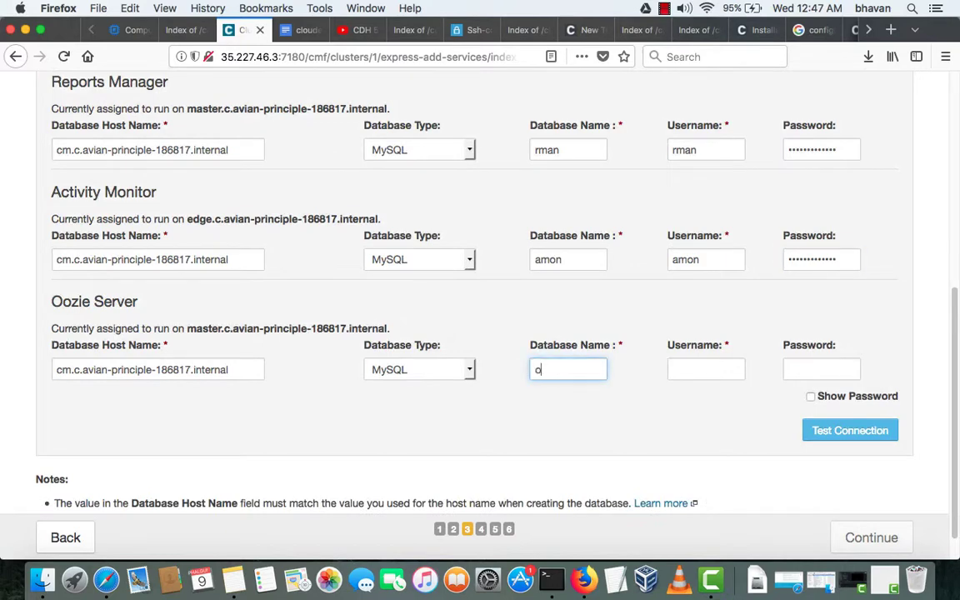
type("oz")
left_click(305, 32)
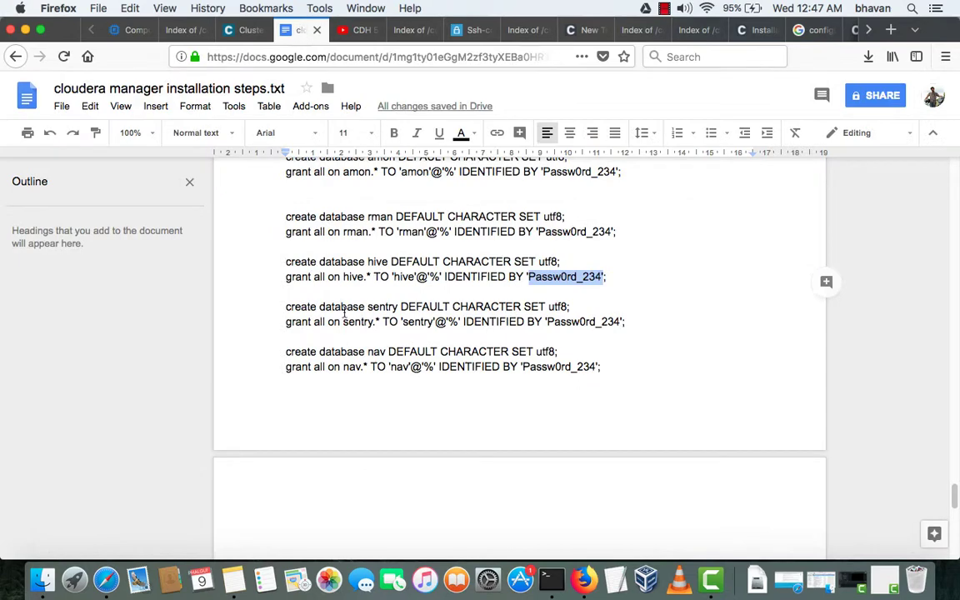
scroll(346, 315, "down", 3)
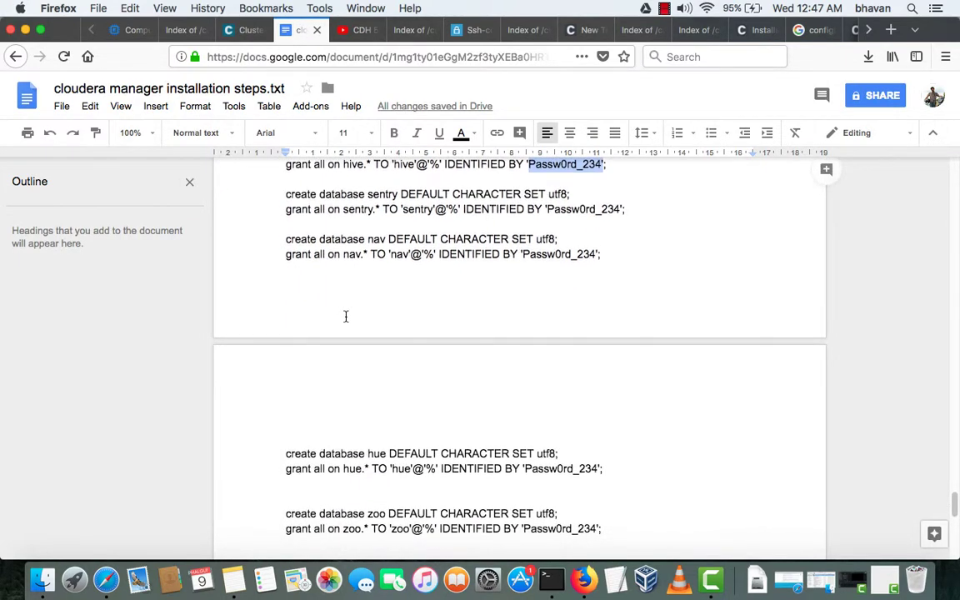
scroll(346, 317, "down", 1)
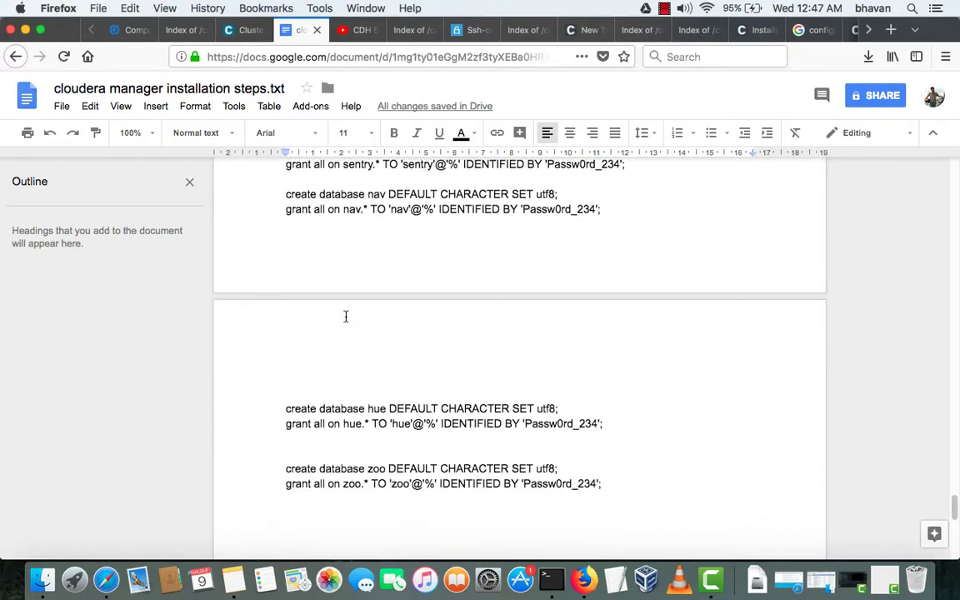
scroll(346, 316, "up", 7)
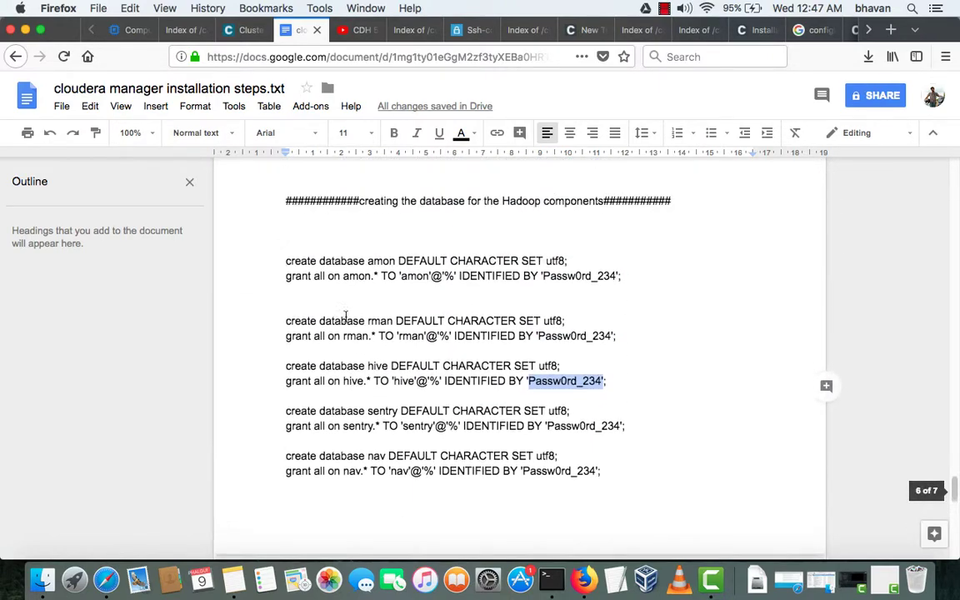
scroll(345, 317, "up", 3)
scroll(346, 317, "down", 15)
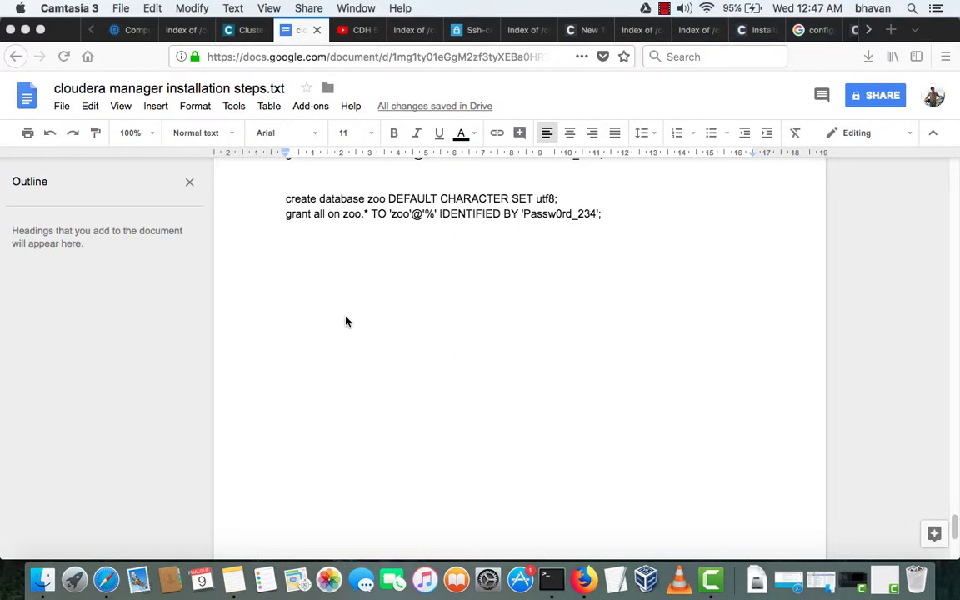
scroll(345, 322, "down", 3)
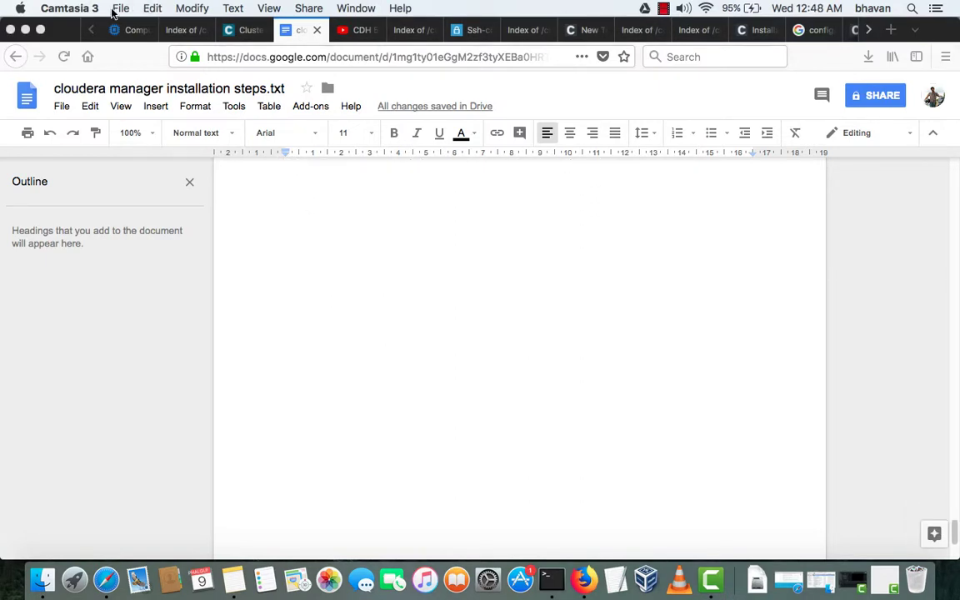
scroll(334, 239, "up", 3)
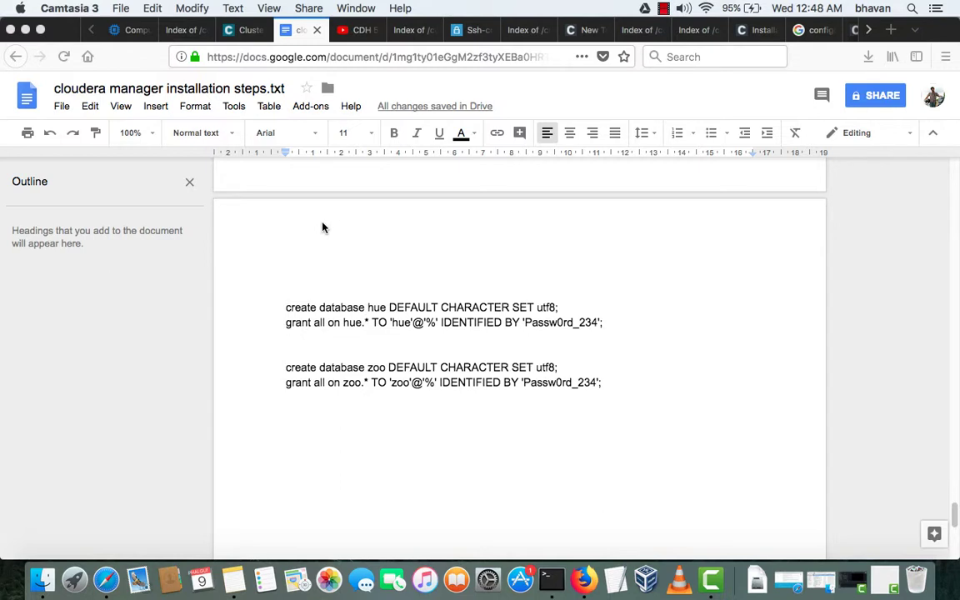
left_click(323, 228)
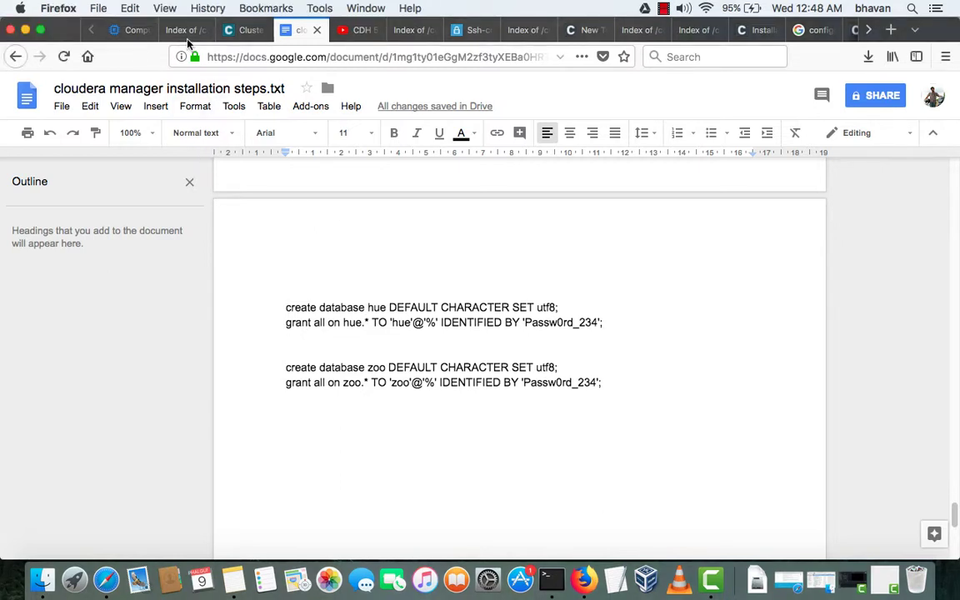
left_click(248, 34)
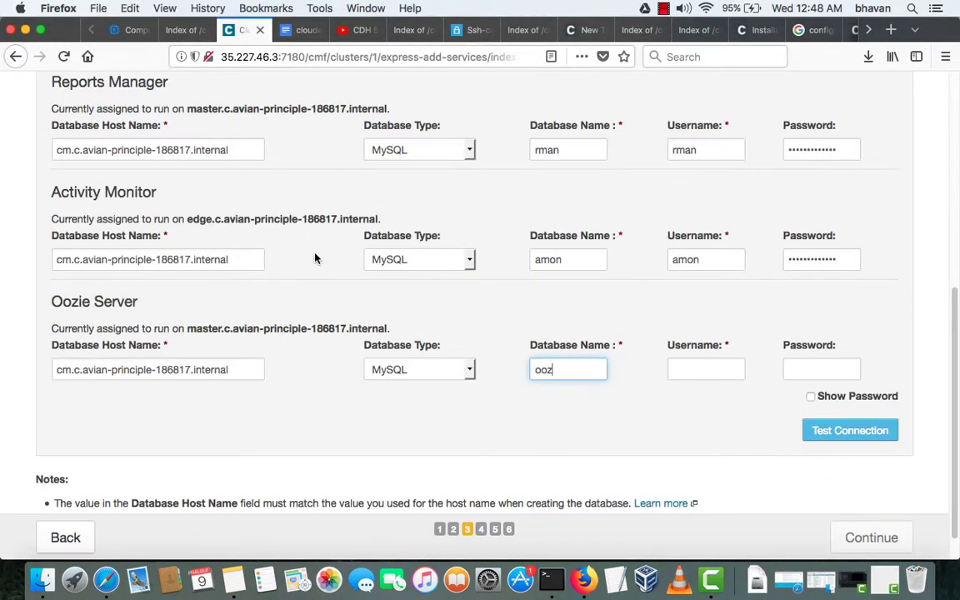
scroll(315, 258, "up", 2)
scroll(315, 257, "down", 2)
scroll(315, 257, "up", 6)
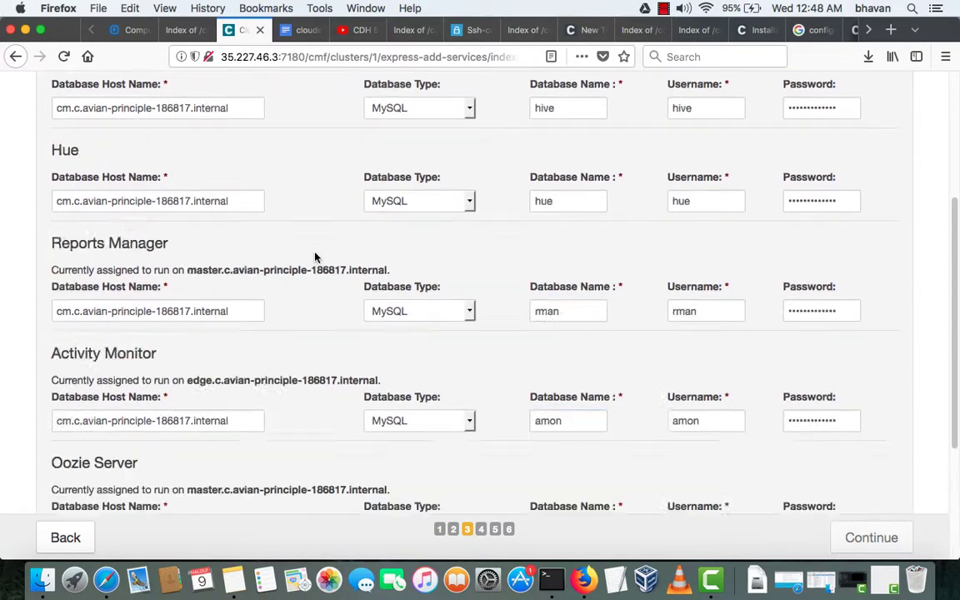
scroll(316, 255, "down", 10)
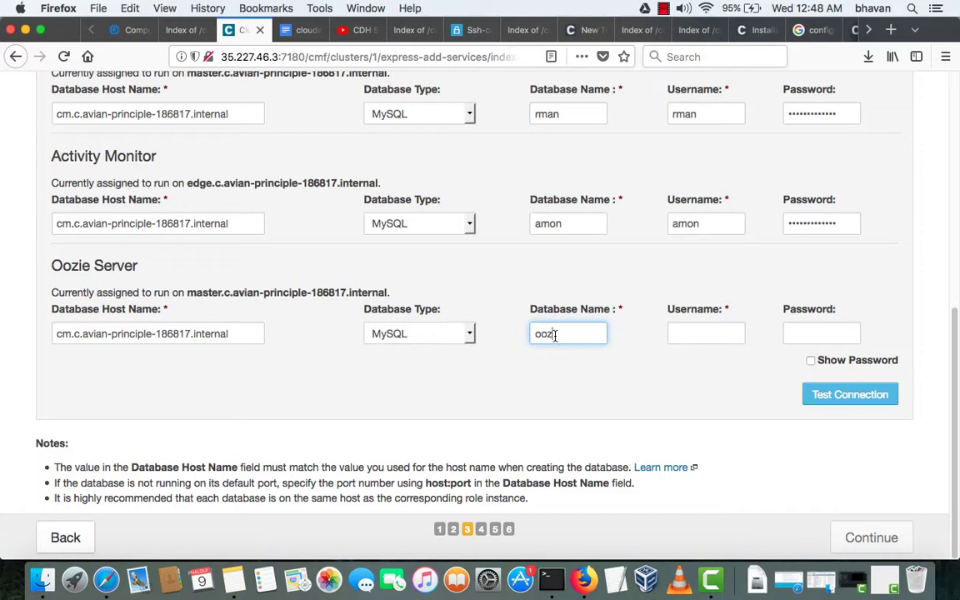
left_click(300, 30)
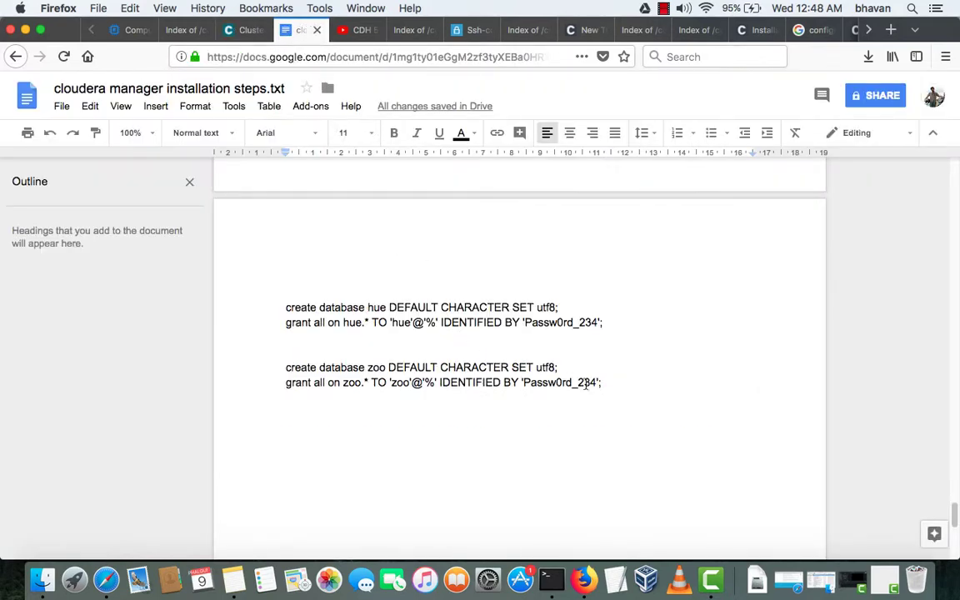
left_click_drag(602, 382, 292, 352)
key("super+c")
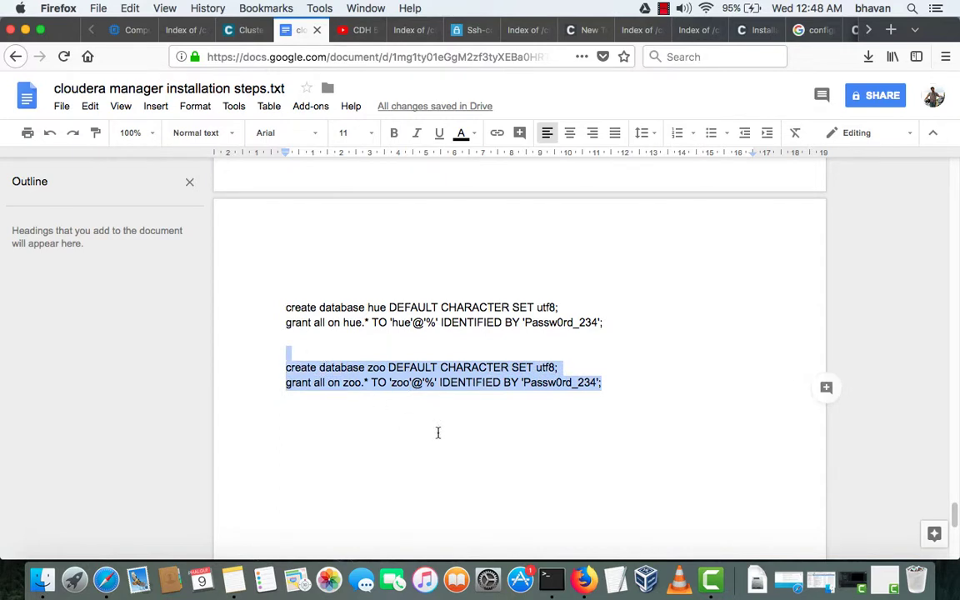
- Paste a copy of the zoo commands below and change the create line to database oozie
left_click(606, 385)
key("Return")
key("Return")
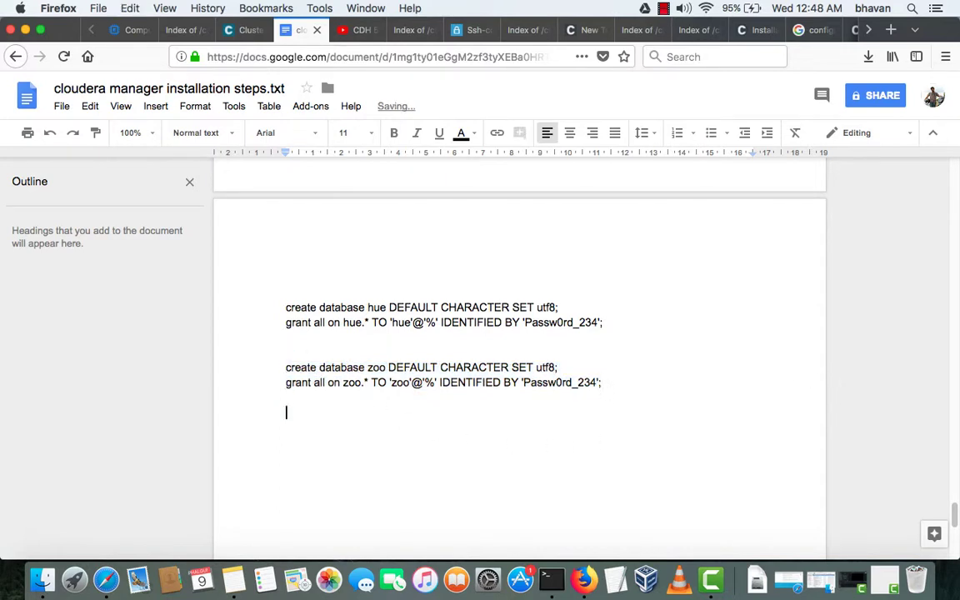
key("super+v")
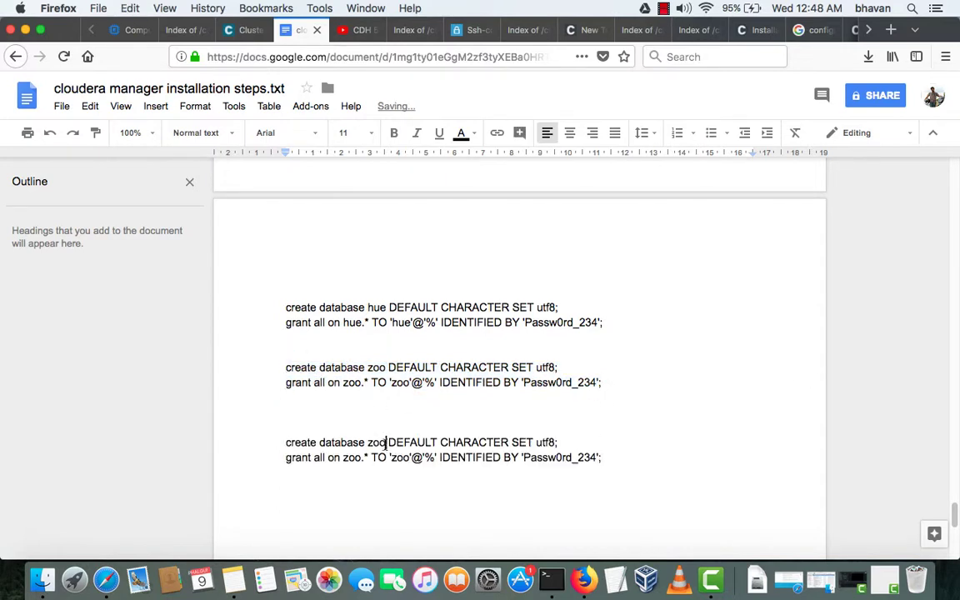
left_click(386, 442)
key("BackSpace")
key("BackSpace")
key("BackSpace")
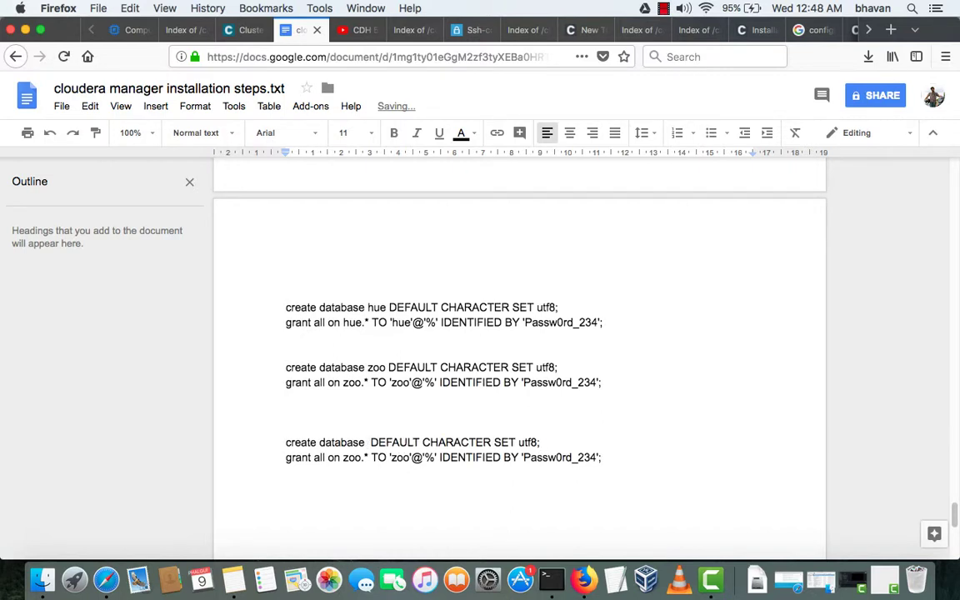
type("oozi")
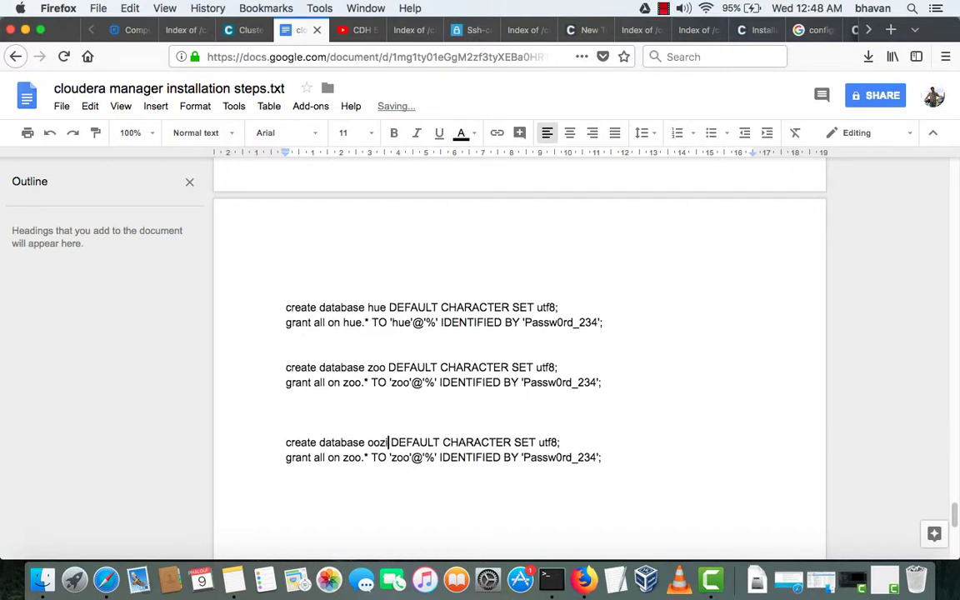
type("e")
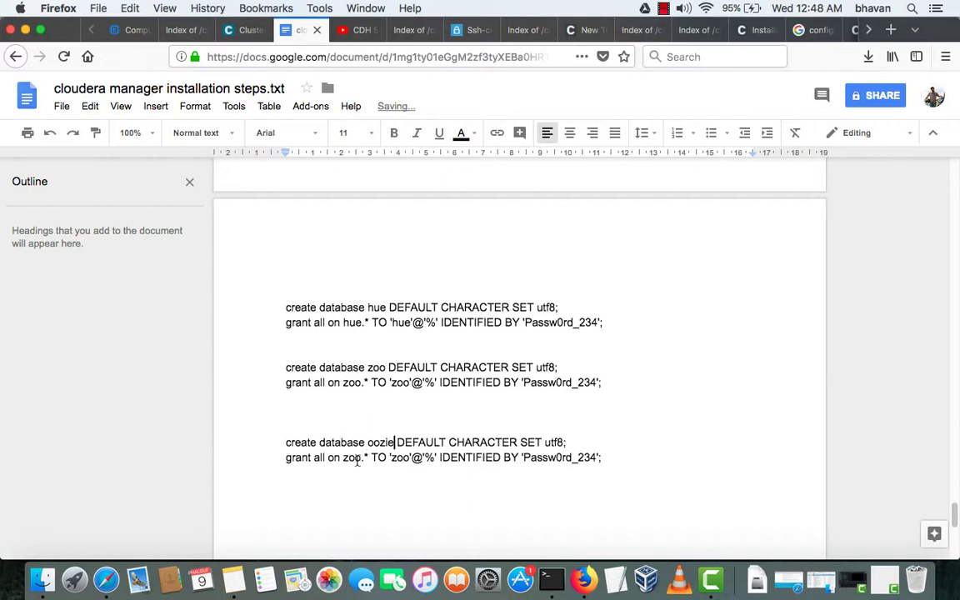
- Rewrite the copied grant line to target oozie.* for user 'oozie'
left_click(369, 443)
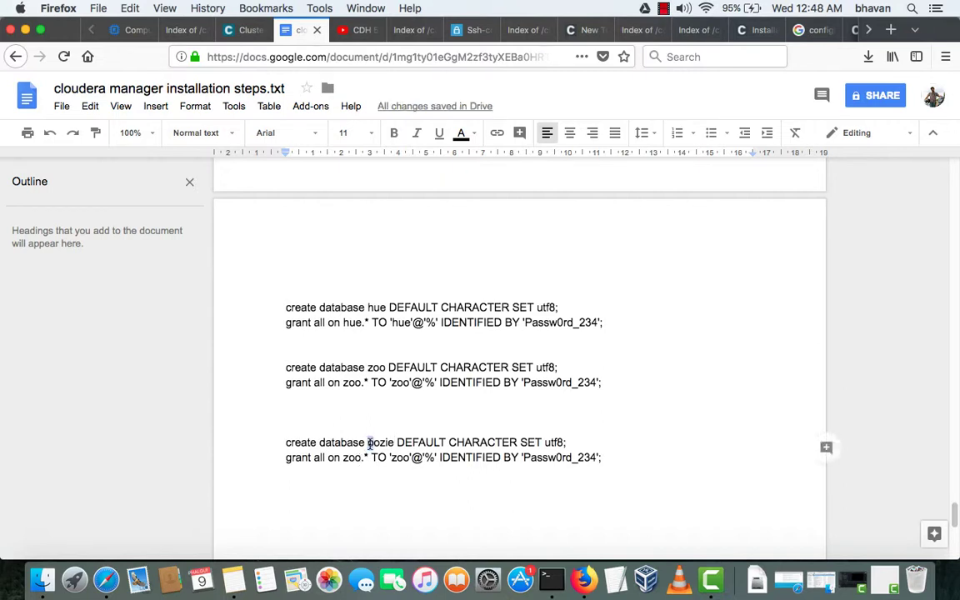
mouse_move(369, 442)
left_mouse_down()
mouse_move(394, 443)
mouse_move(362, 459)
left_mouse_up()
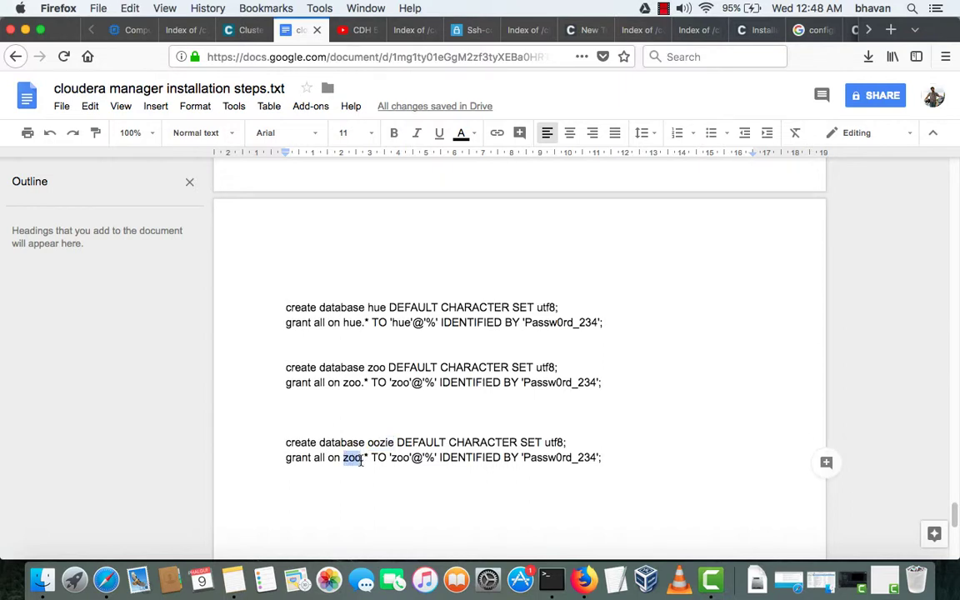
type("oozie")
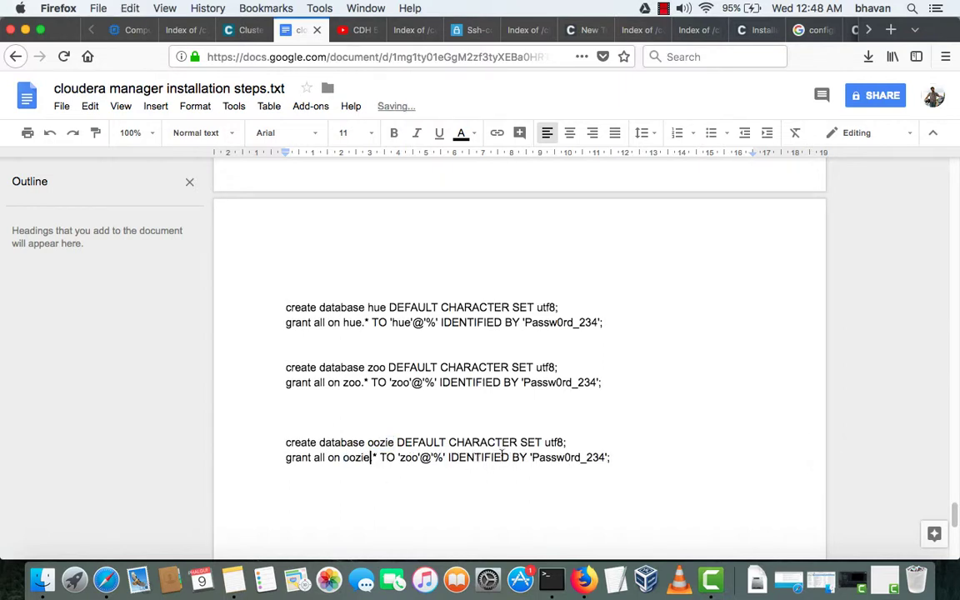
left_click(372, 458)
left_click_drag(401, 457, 418, 459)
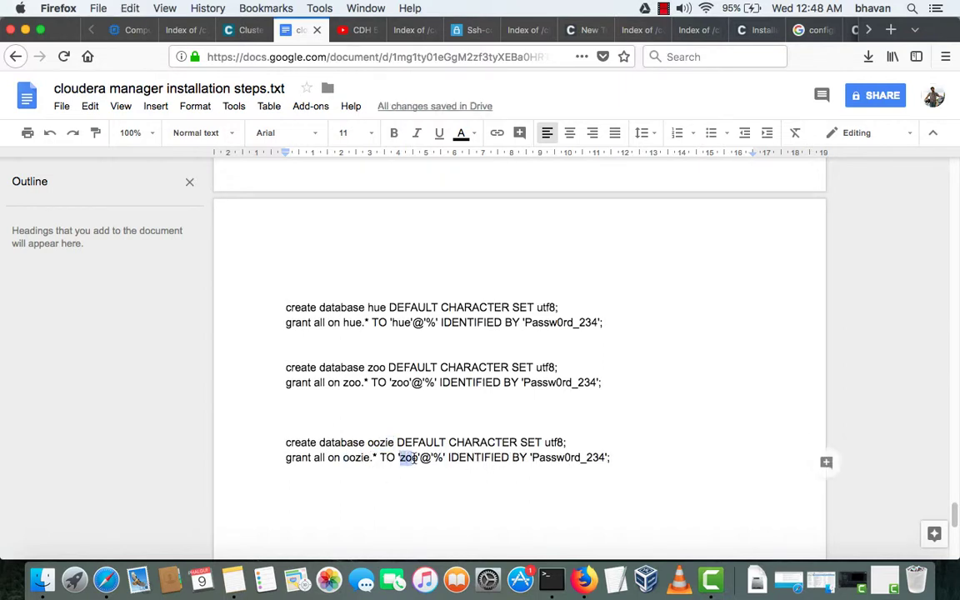
type("oozie")
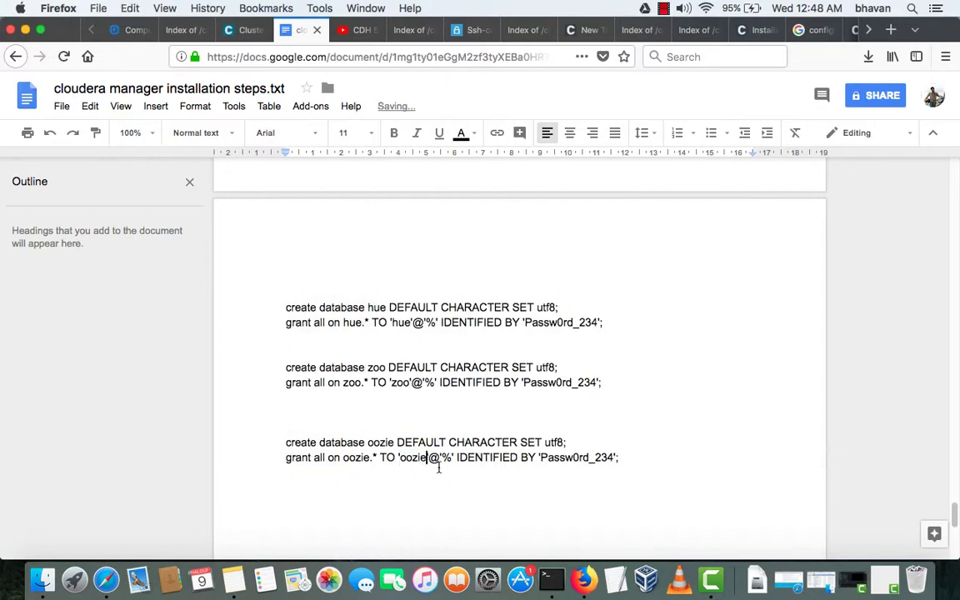
key("ctrl+Up")
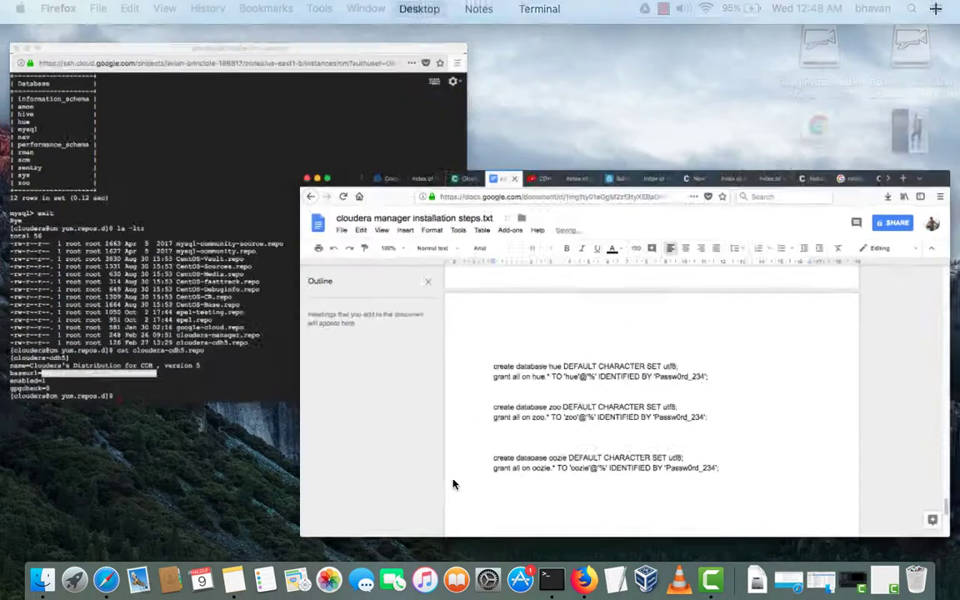
- Log into MySQL as root in the SSH terminal using the recalled mysql -uroot -p command
left_click(108, 226)
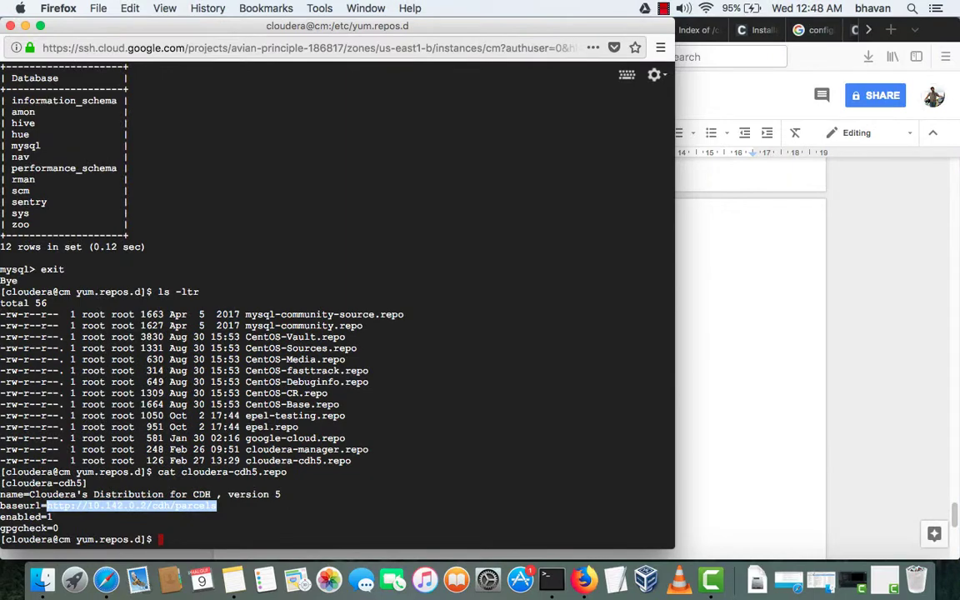
key("Up")
key("Up")
key("Up")
key("Up")
key("Down")
key("Return")
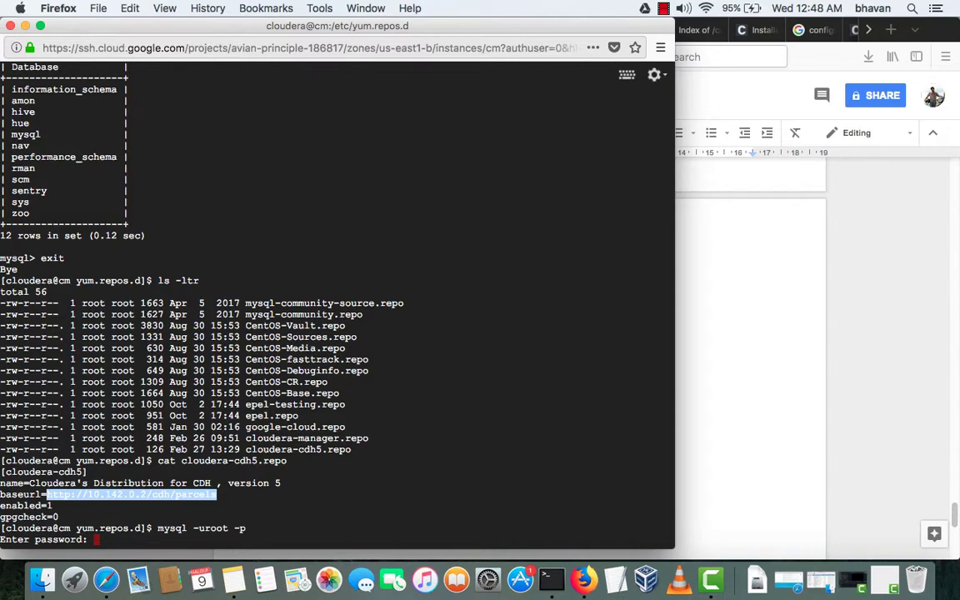
key("Return")
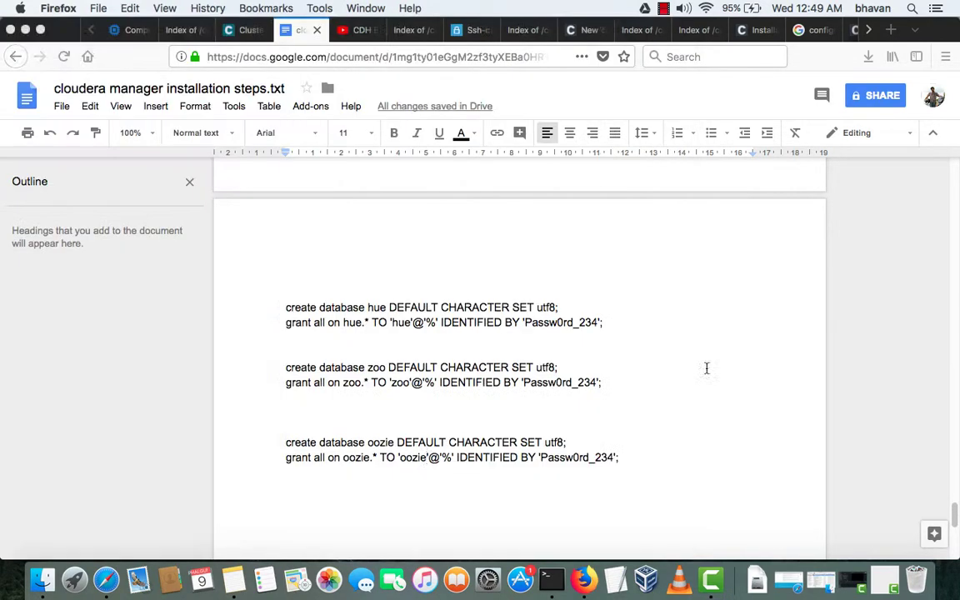
- Run the create database oozie command copied from the notes
left_click(707, 367)
left_click_drag(286, 443, 570, 439)
key("super+c")
key("super+shift+2")
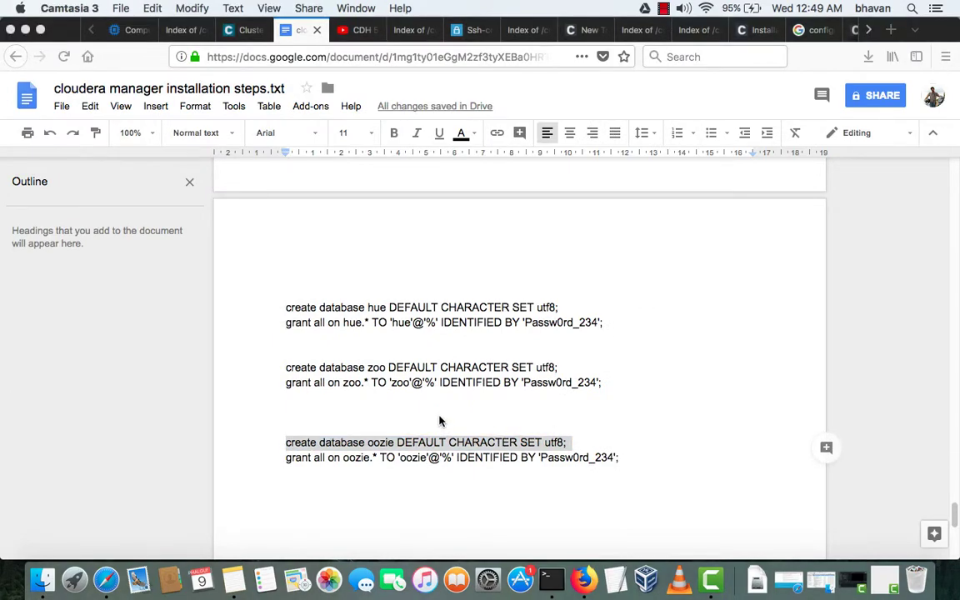
key("ctrl+Up")
left_click(170, 315)
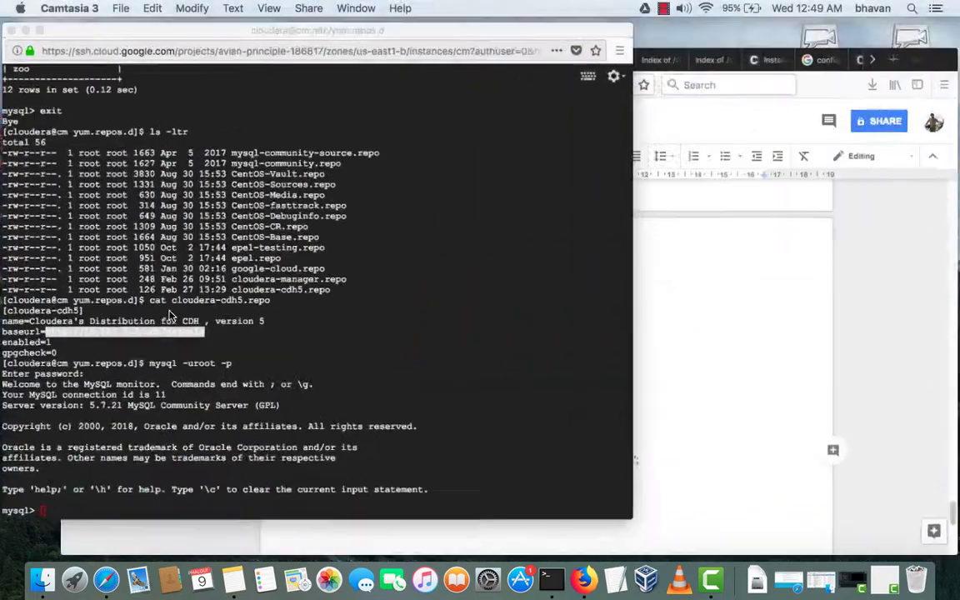
key("super+v")
key("Return")
key("Return")
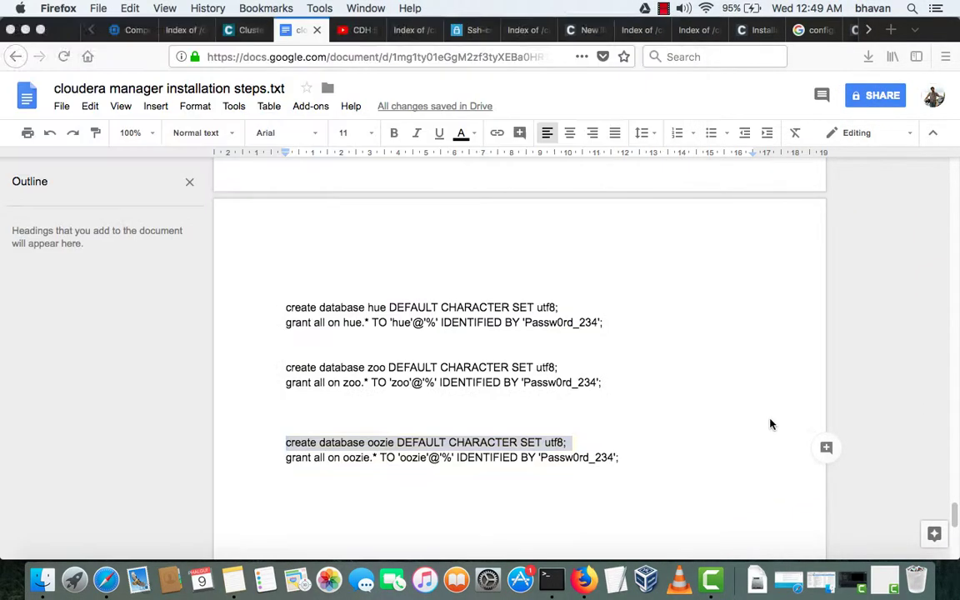
- Run the grant command giving user 'oozie' all privileges on oozie.*
left_click(693, 376)
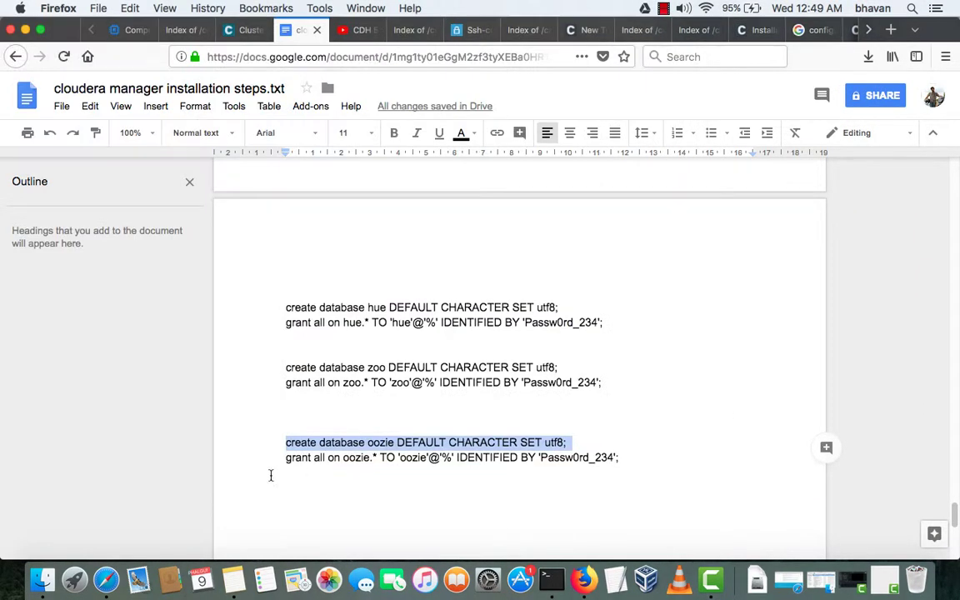
left_click_drag(287, 459, 630, 459)
key("super+c")
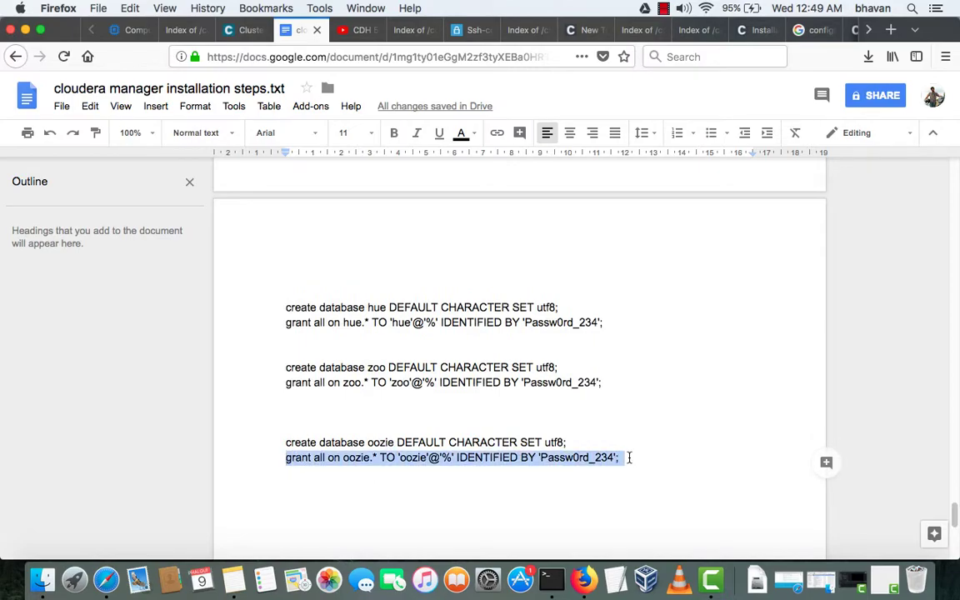
key("super+shift+2")
key("ctrl+Up")
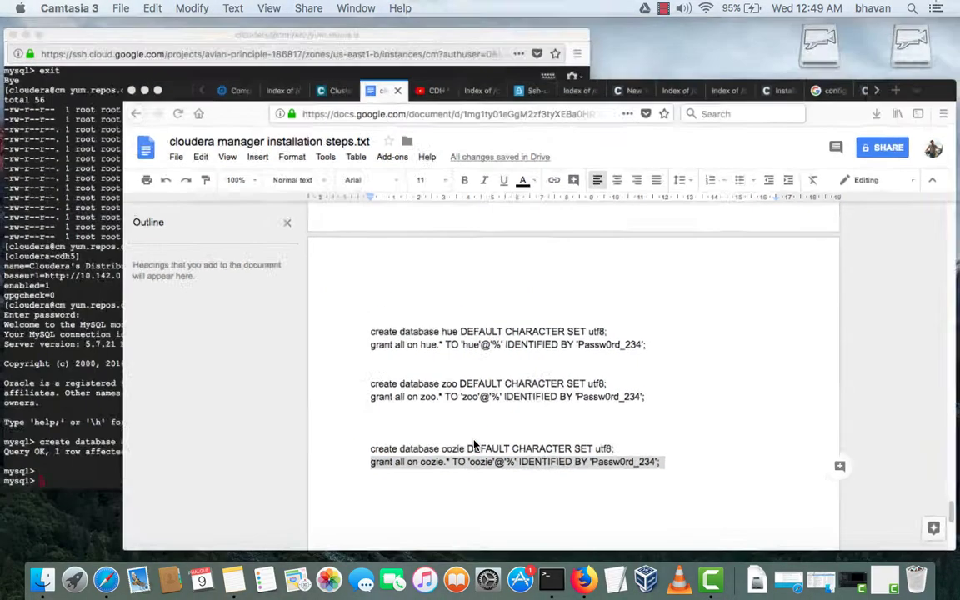
left_click(359, 344)
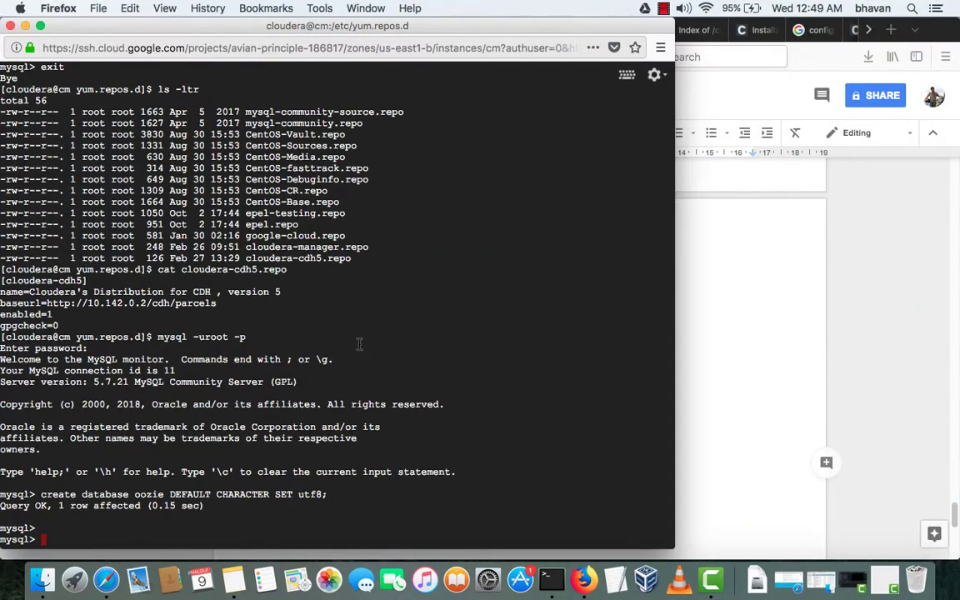
key("super+v")
key("Return")
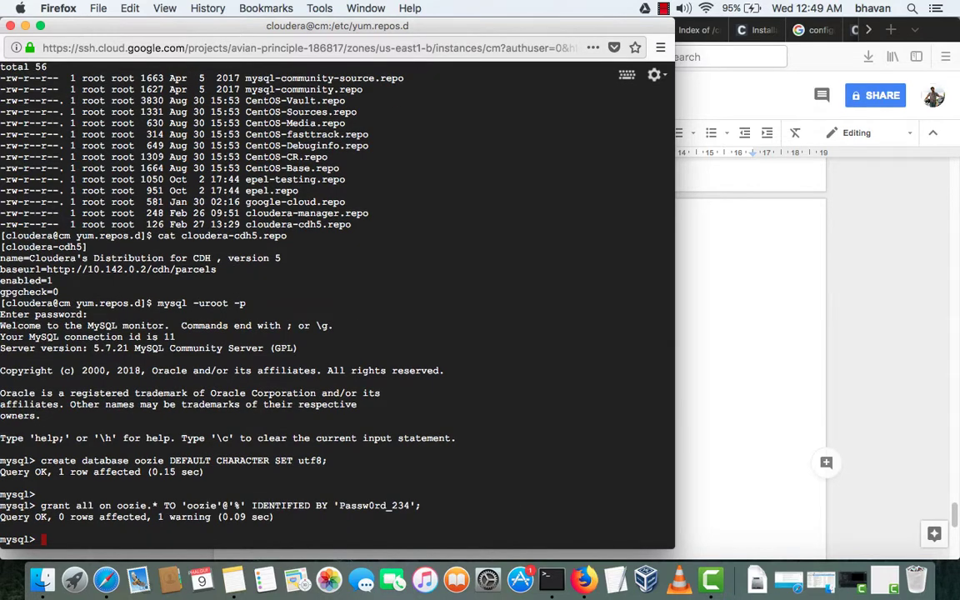
key("Return")
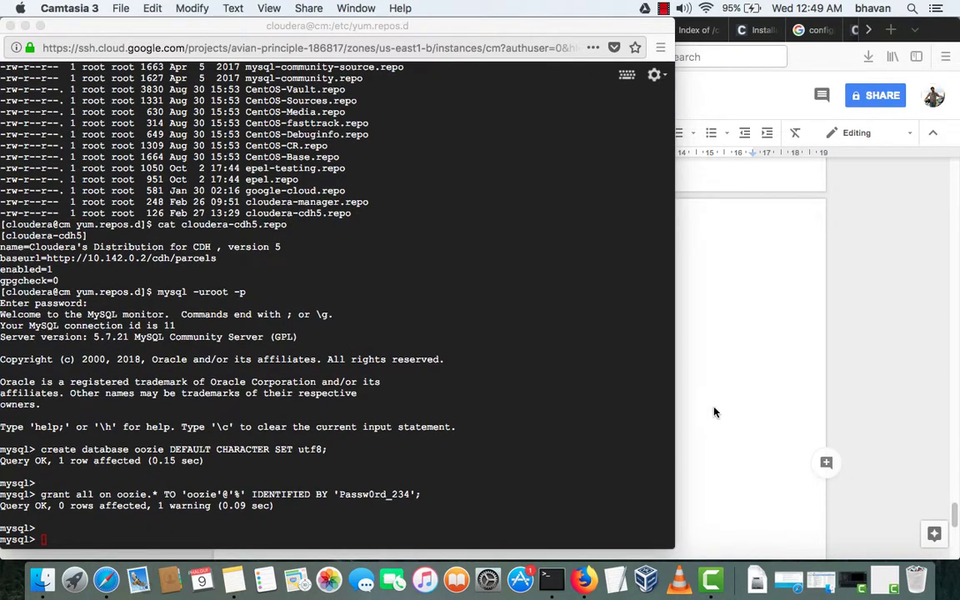
left_click(692, 400)
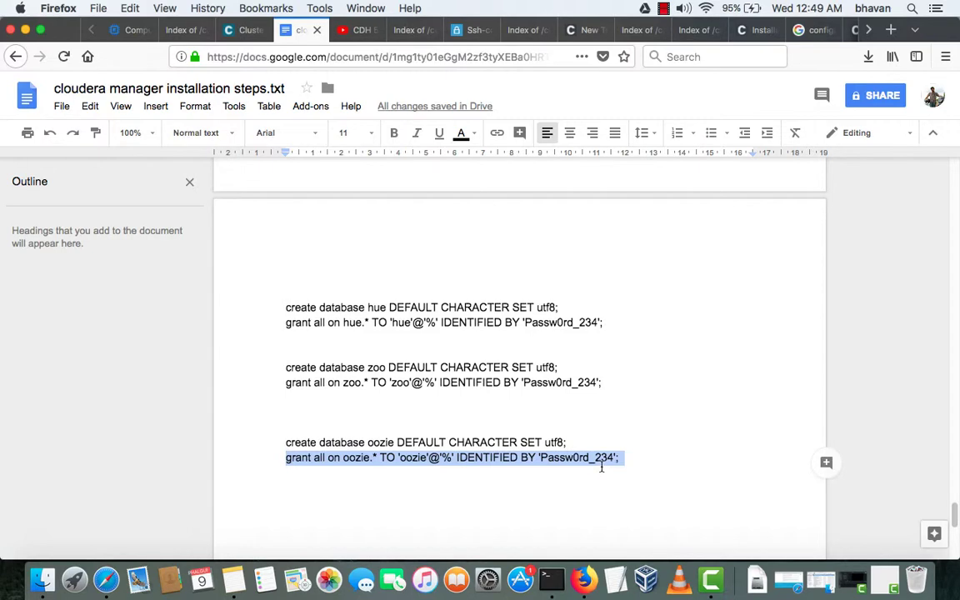
- Take the wizard back to service selection, then forward again to Customize Role Assignments
left_click(241, 30)
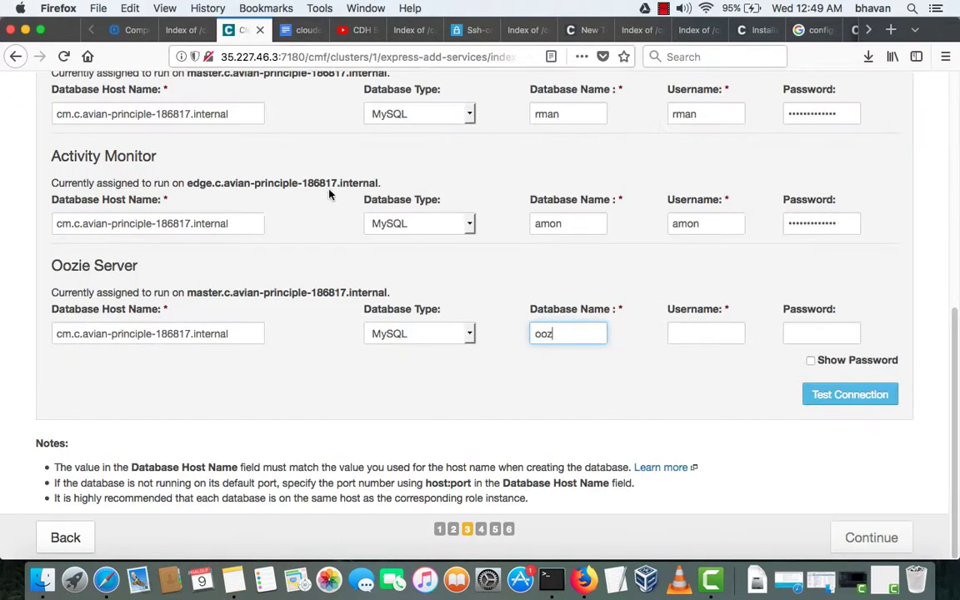
left_click(66, 539)
scroll(540, 383, "down", 15)
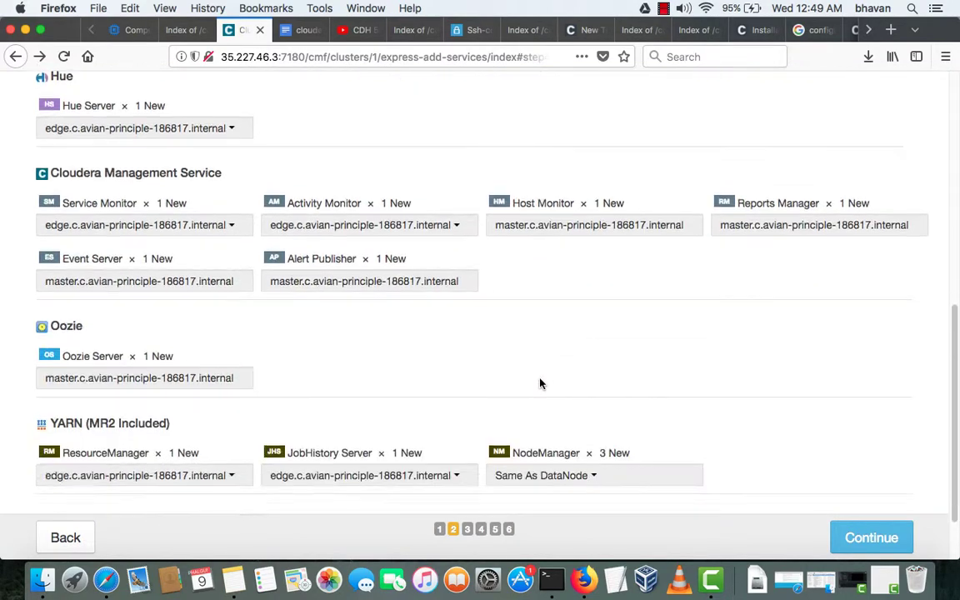
left_click(67, 539)
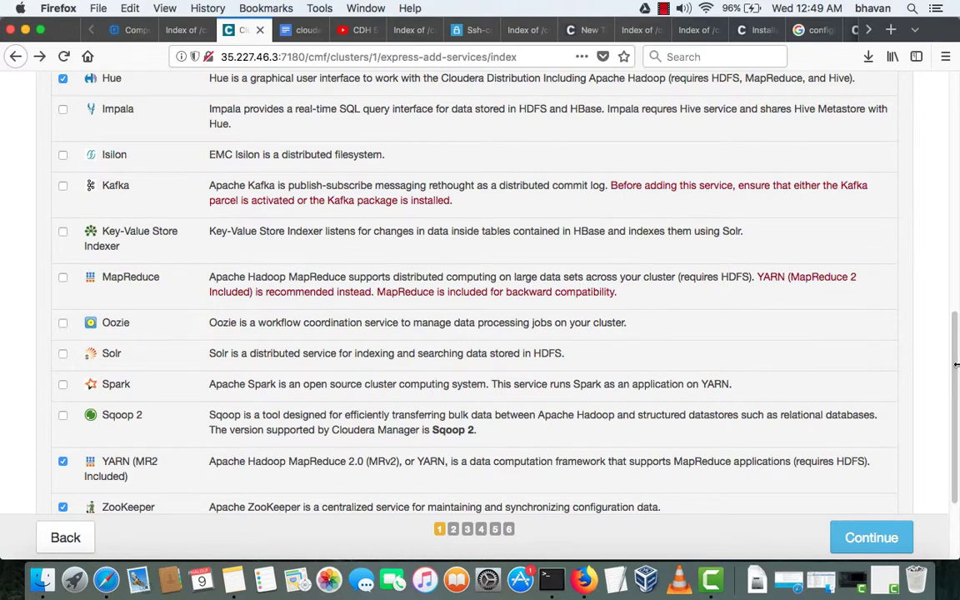
scroll(900, 340, "down", 3)
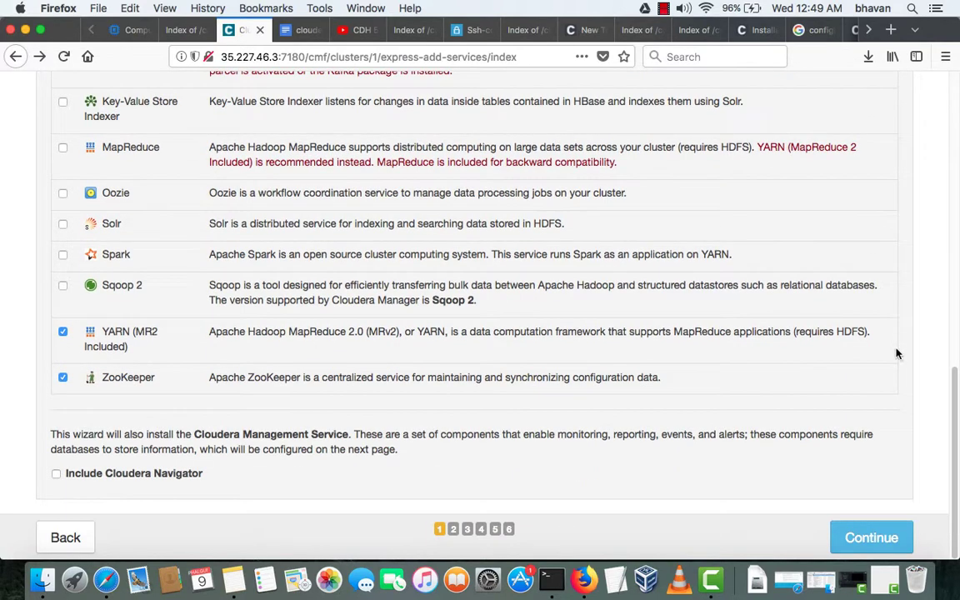
left_click(871, 540)
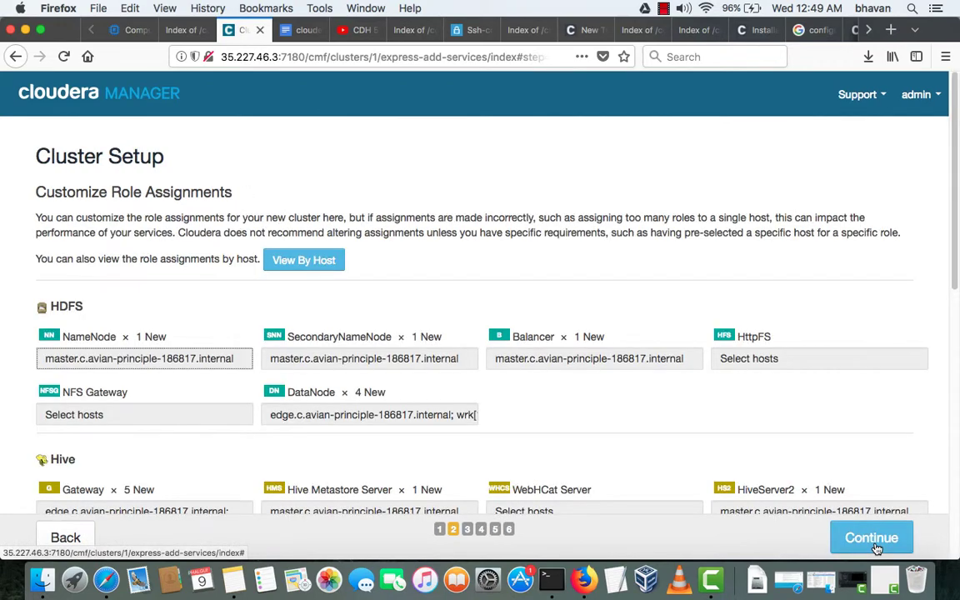
- Review the role assignments by host, keep them as suggested, and proceed to Database Setup
left_click(286, 265)
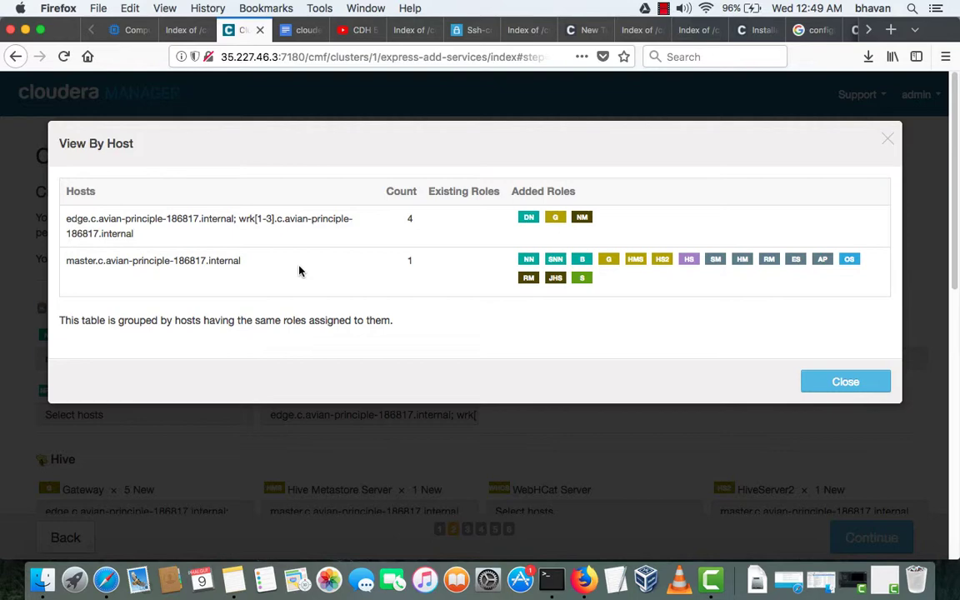
left_click(831, 385)
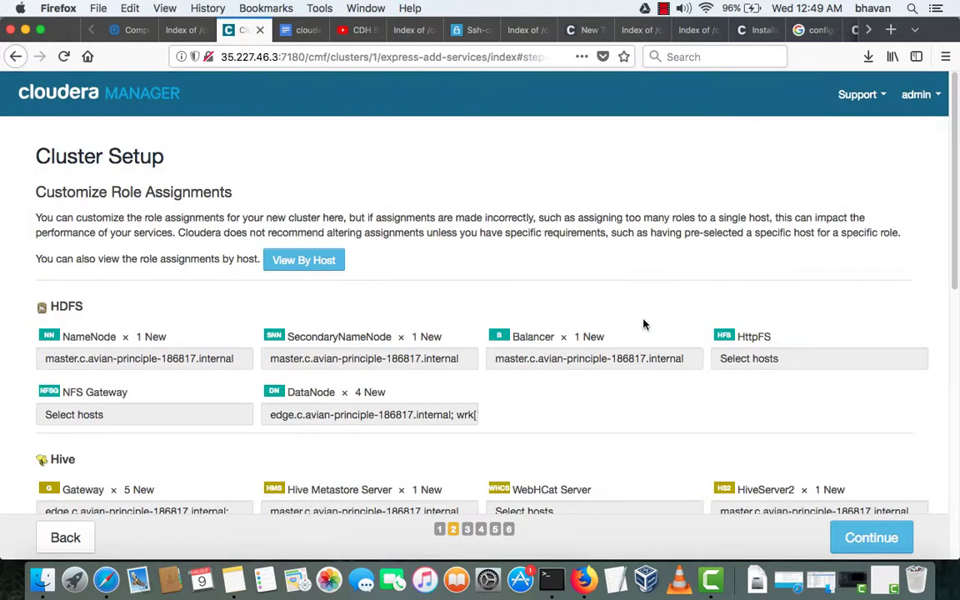
scroll(643, 325, "down", 5)
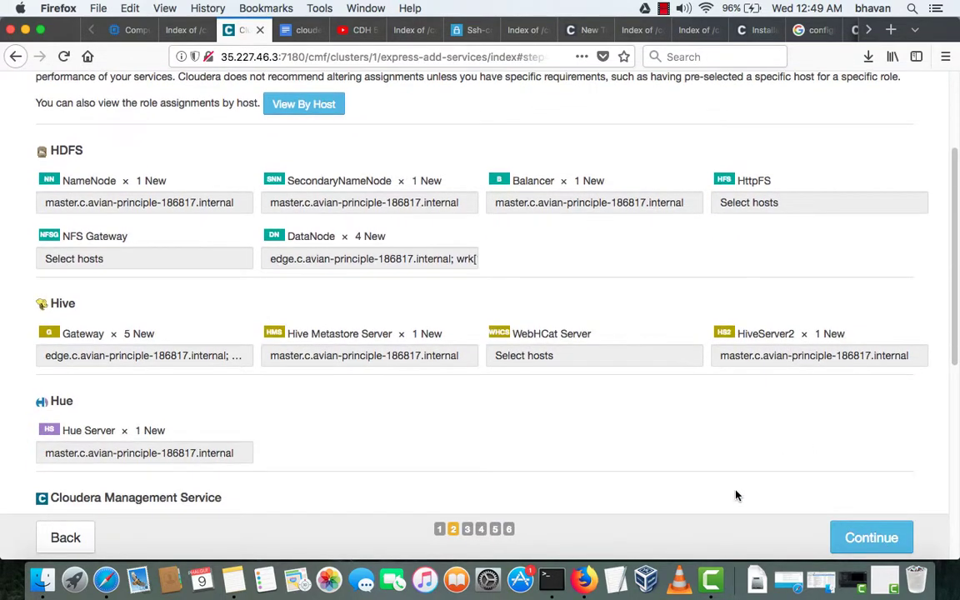
left_click(871, 537)
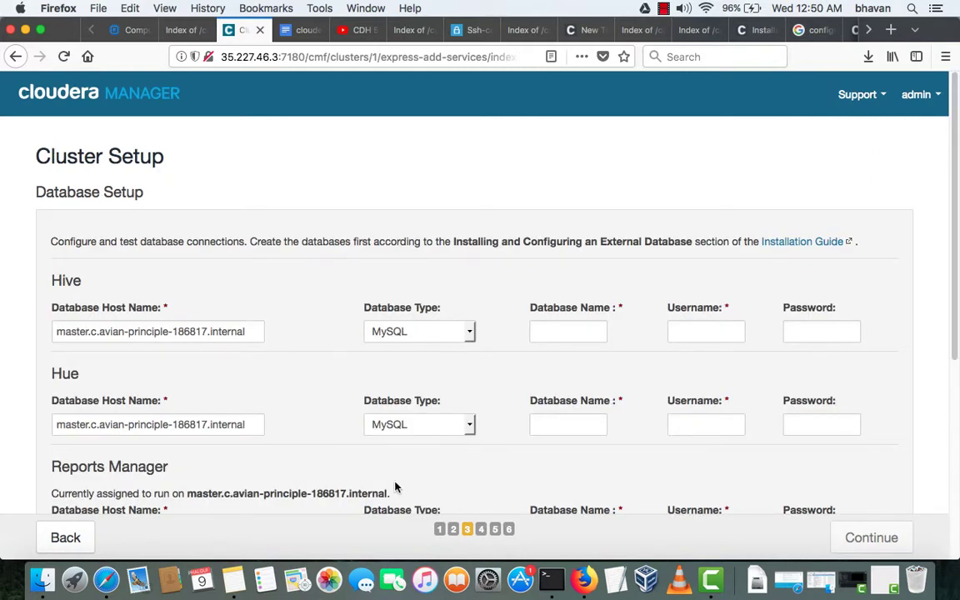
- Glance at TextEdit and Notes, then go back to Firefox's 'cloudera manager installation steps.txt' Google Doc
left_click(614, 580)
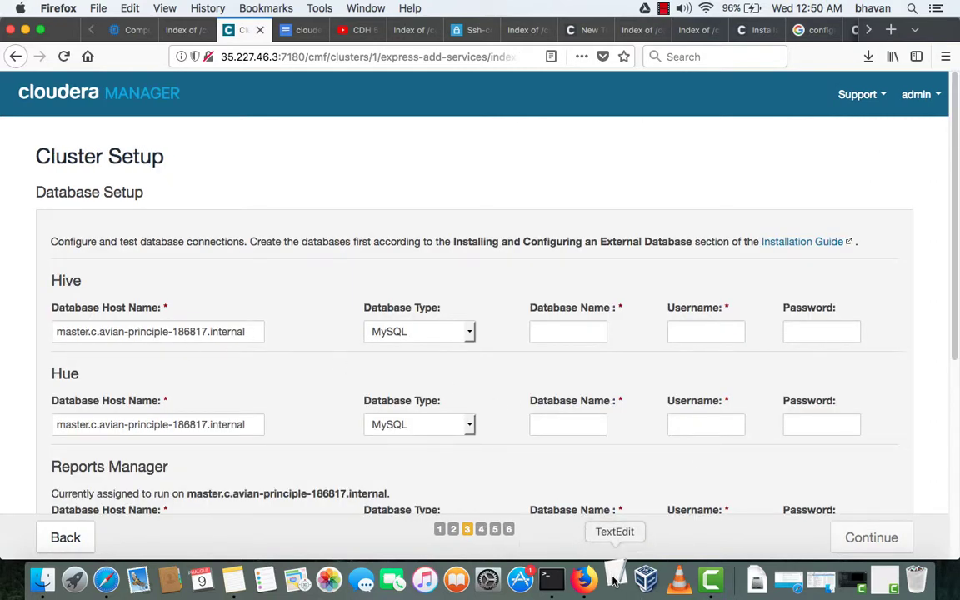
left_click(225, 588)
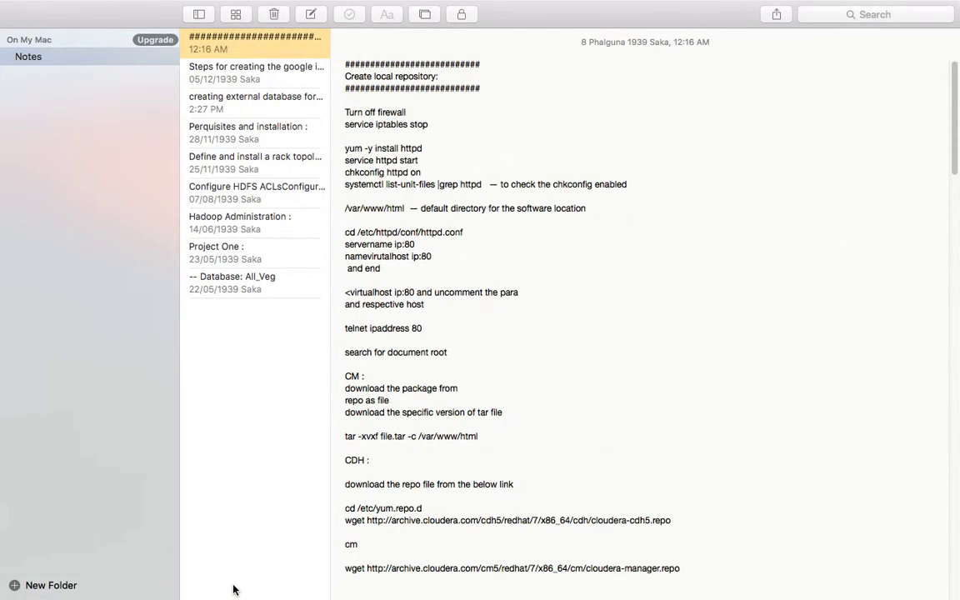
key("ctrl+Up")
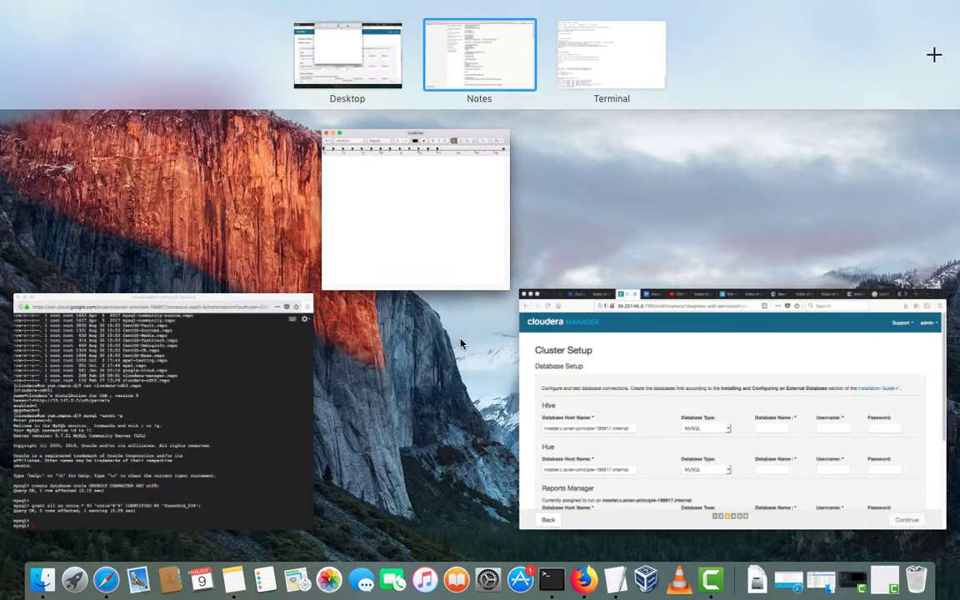
left_click(664, 368)
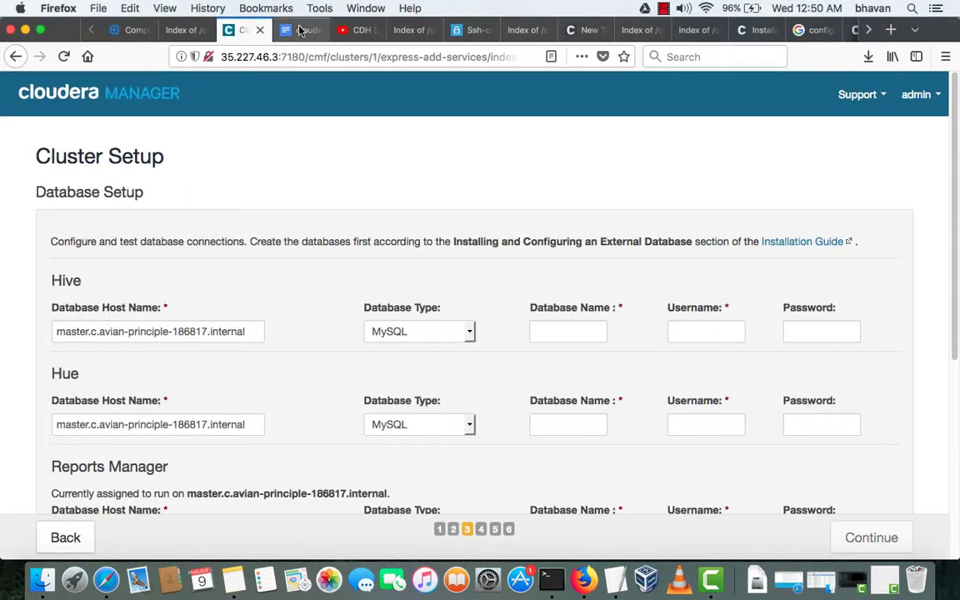
left_click(300, 30)
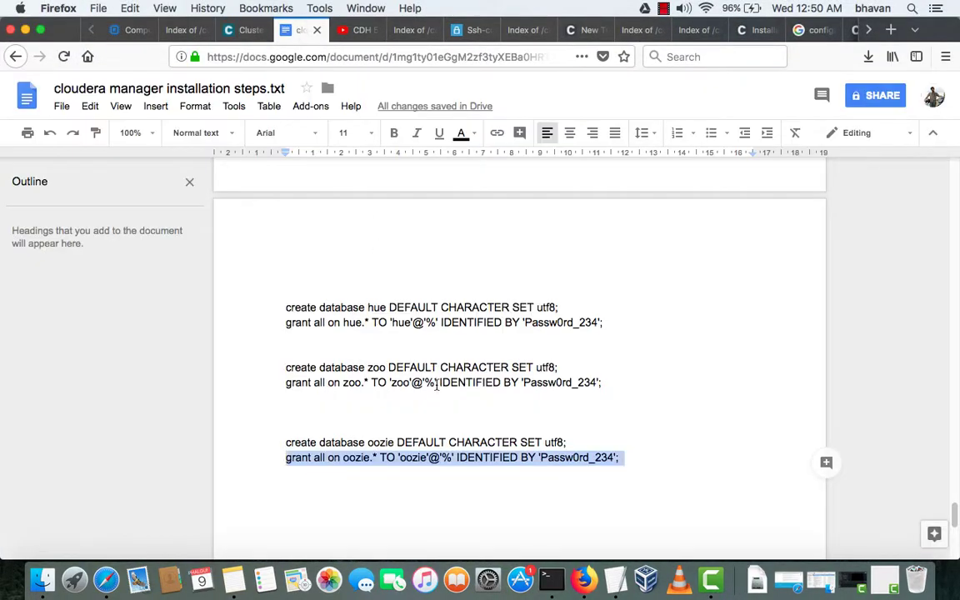
- Select the cm.c.avian-principle-186817.internal host name on the notes' CREATE USER line
scroll(438, 384, "down", 3)
scroll(439, 382, "up", 10)
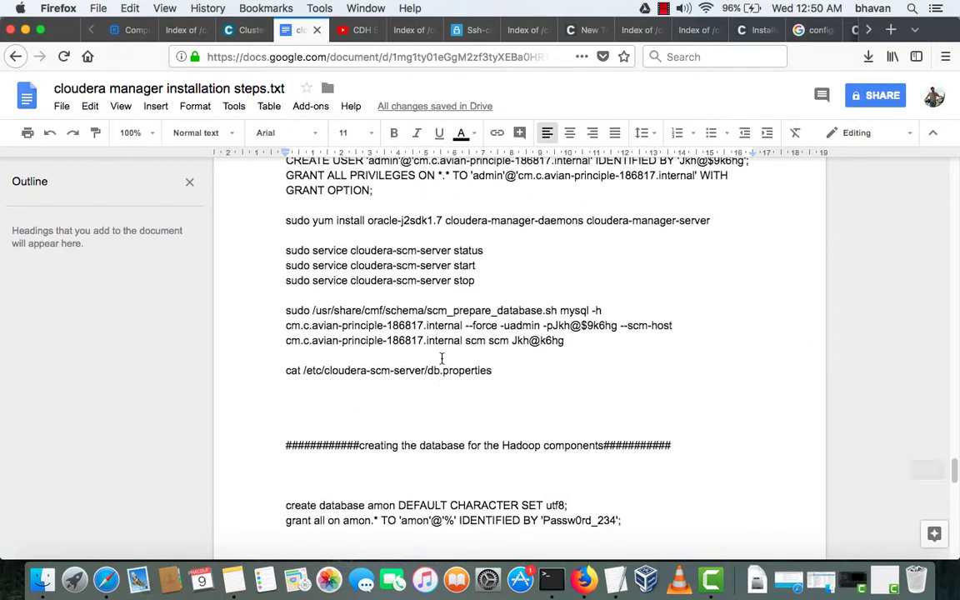
scroll(441, 375, "up", 4)
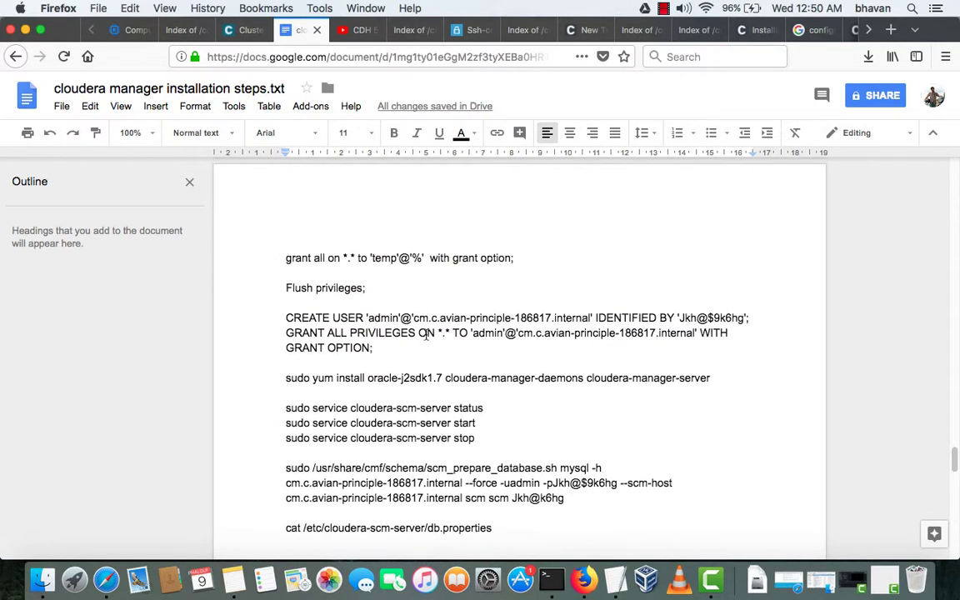
left_click_drag(414, 317, 593, 321)
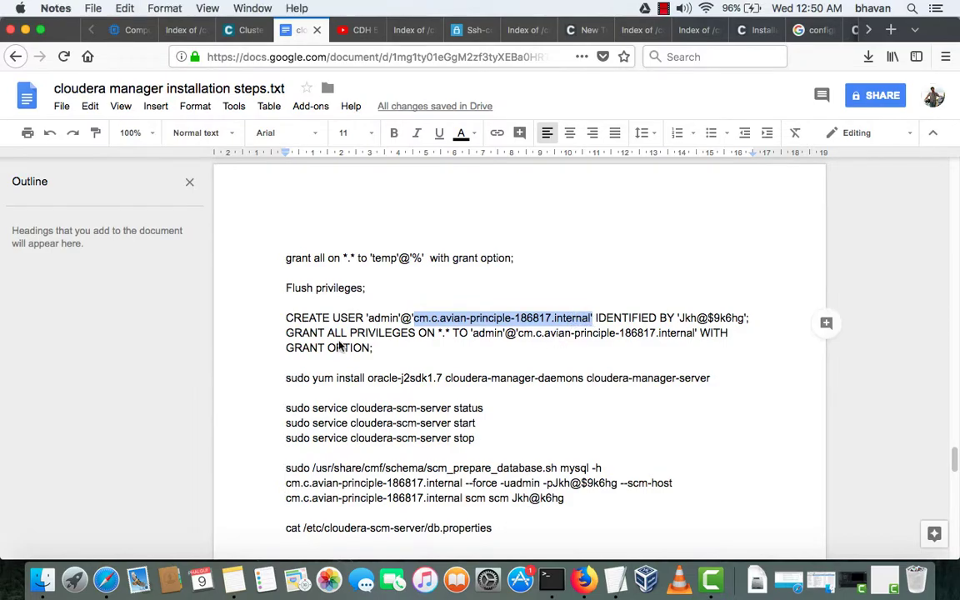
key("ctrl+Right")
key("ctrl+Up")
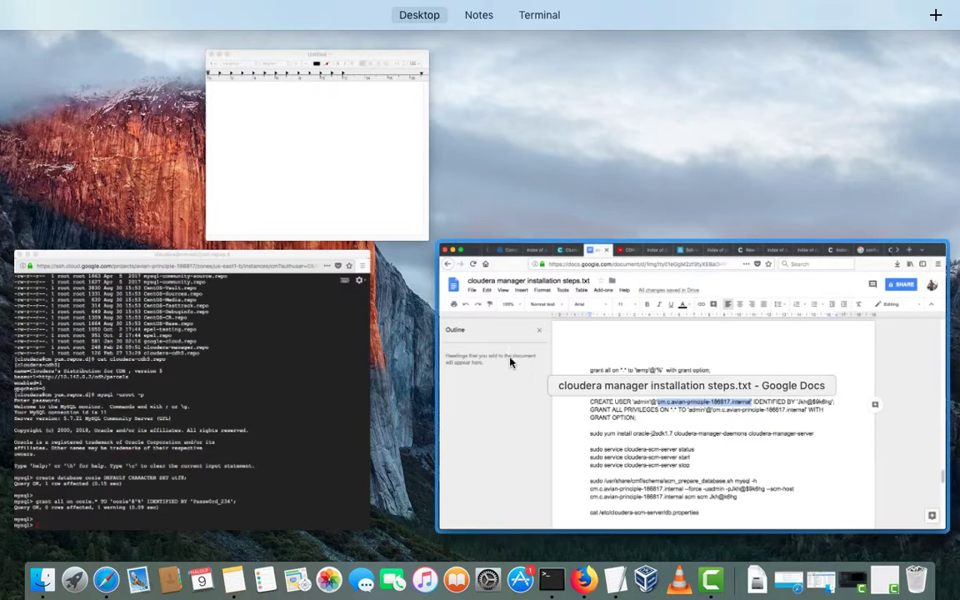
left_click(475, 325)
- Paste cm.c.avian-principle-186817.internal as the Hive and Hue database host names
left_click(240, 30)
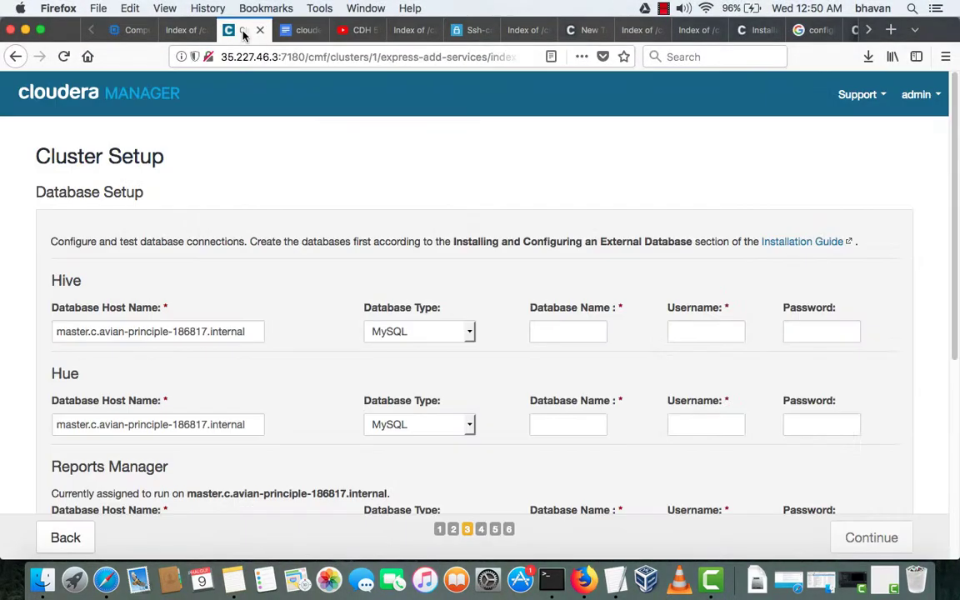
left_click(240, 338)
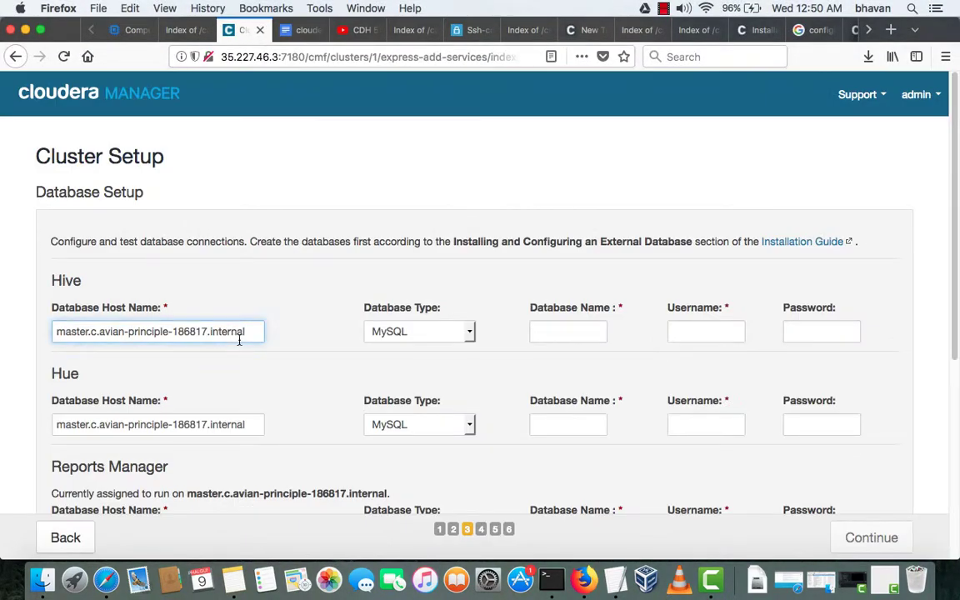
key("super+a")
type("cm.c.avian-principle-186817.internal'")
key("Tab")
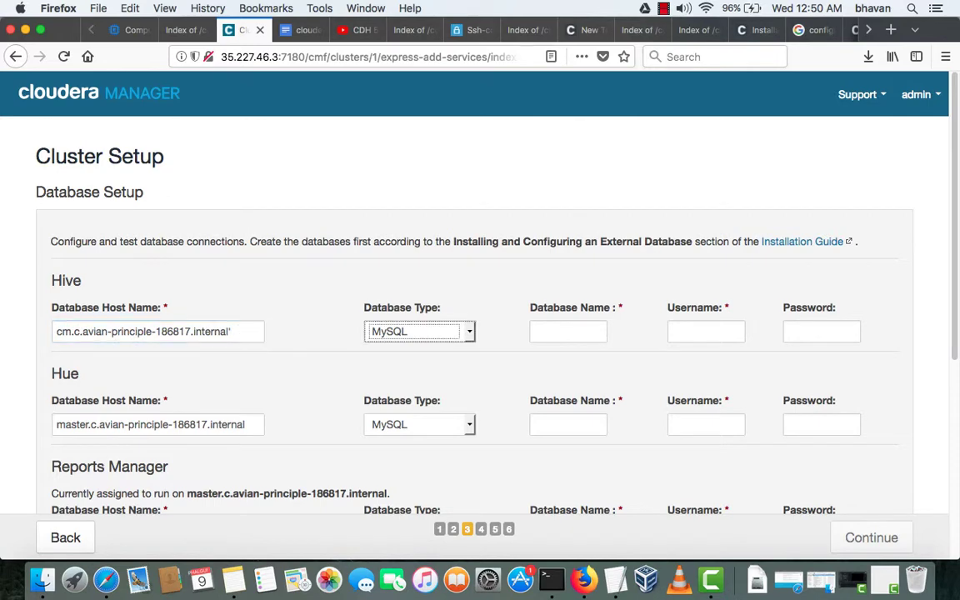
left_click(240, 327)
key("super+a")
key("super+c")
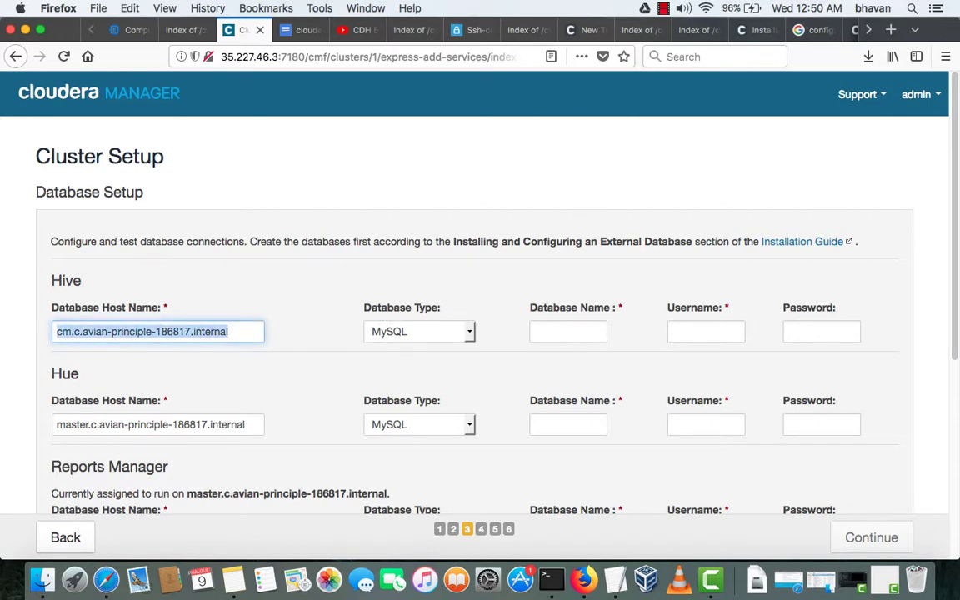
key("Tab")
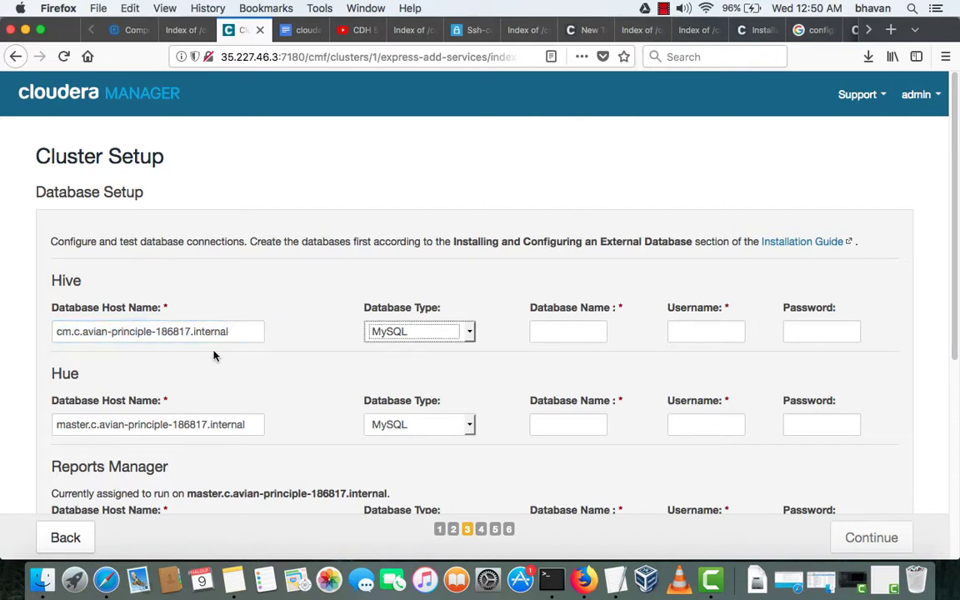
left_click(193, 424)
key("super+a")
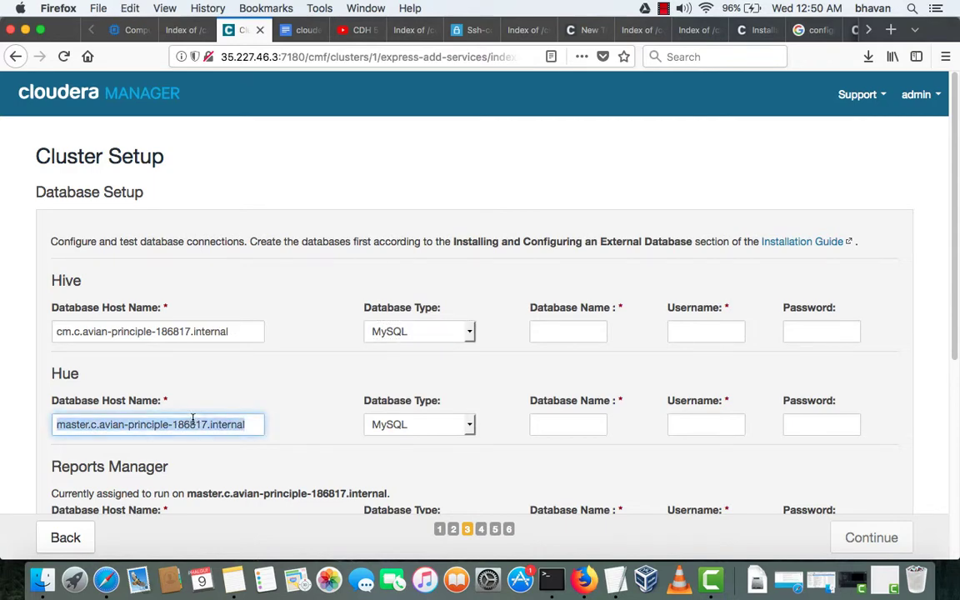
key("super+v")
- Replace the Reports Manager and Oozie Server database hosts with the cm host name
scroll(193, 420, "down", 7)
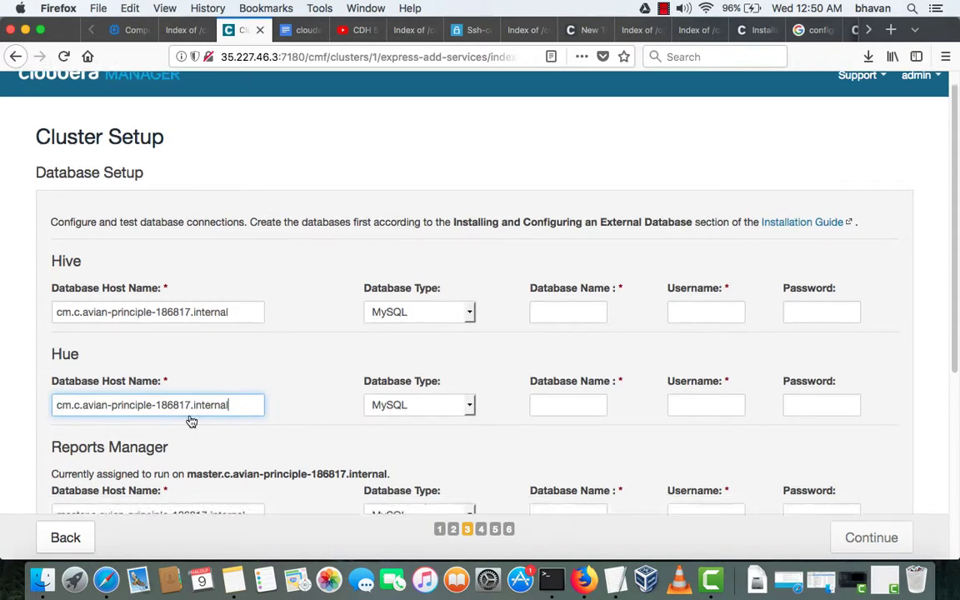
left_click(250, 235)
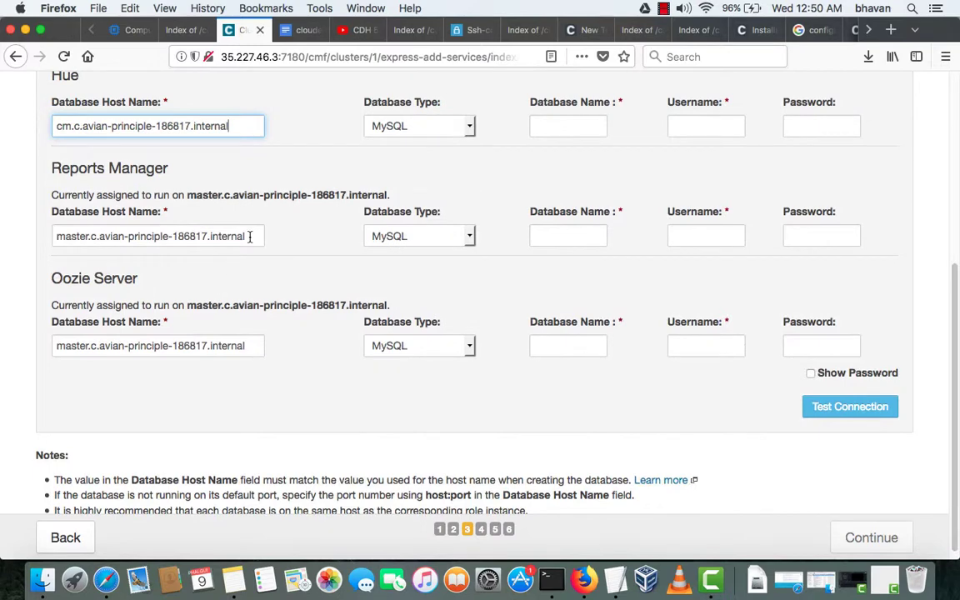
key("super+a")
key("super+v")
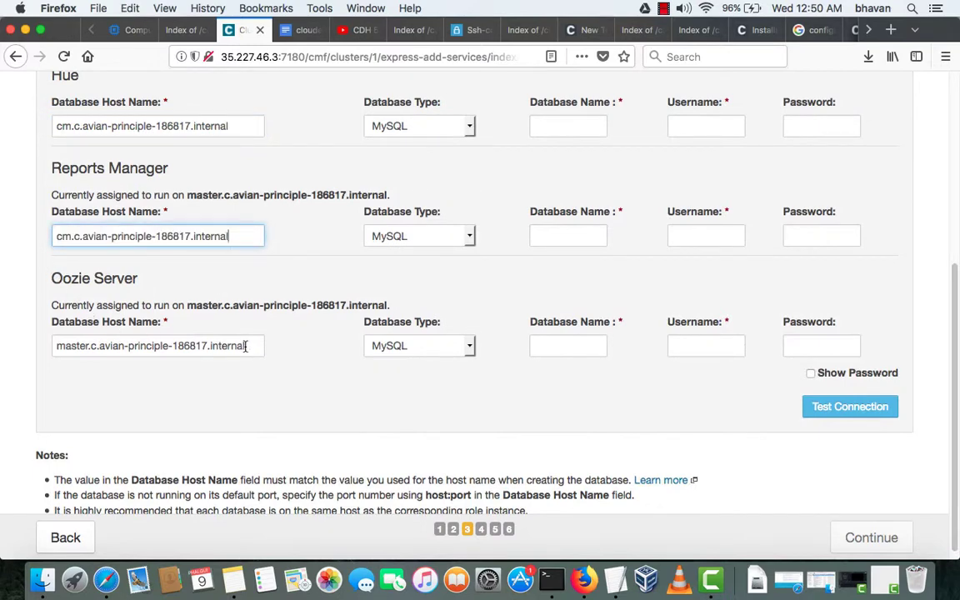
left_click_drag(253, 345, 3, 345)
key("super+v")
scroll(58, 375, "down", 2)
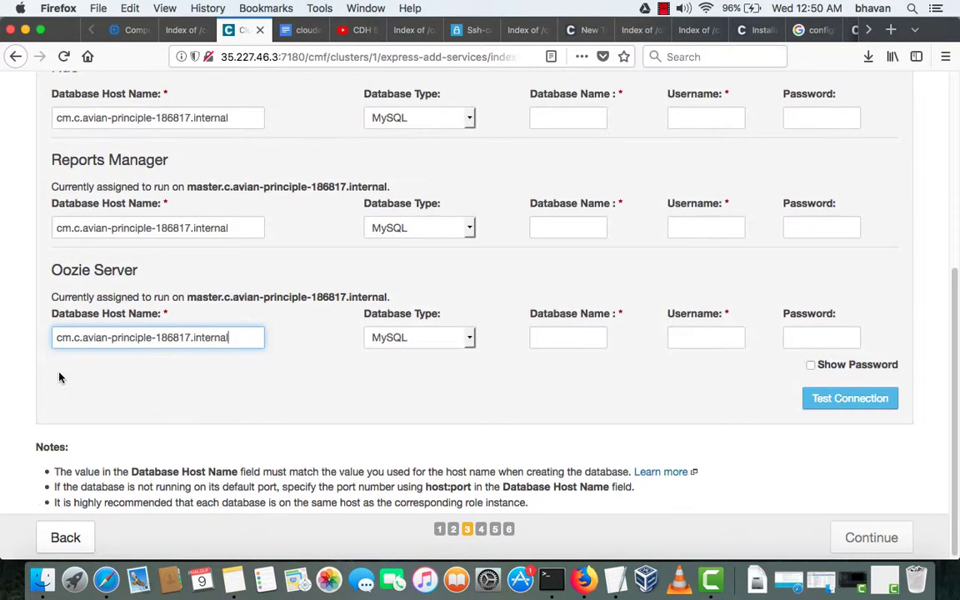
scroll(57, 377, "up", 5)
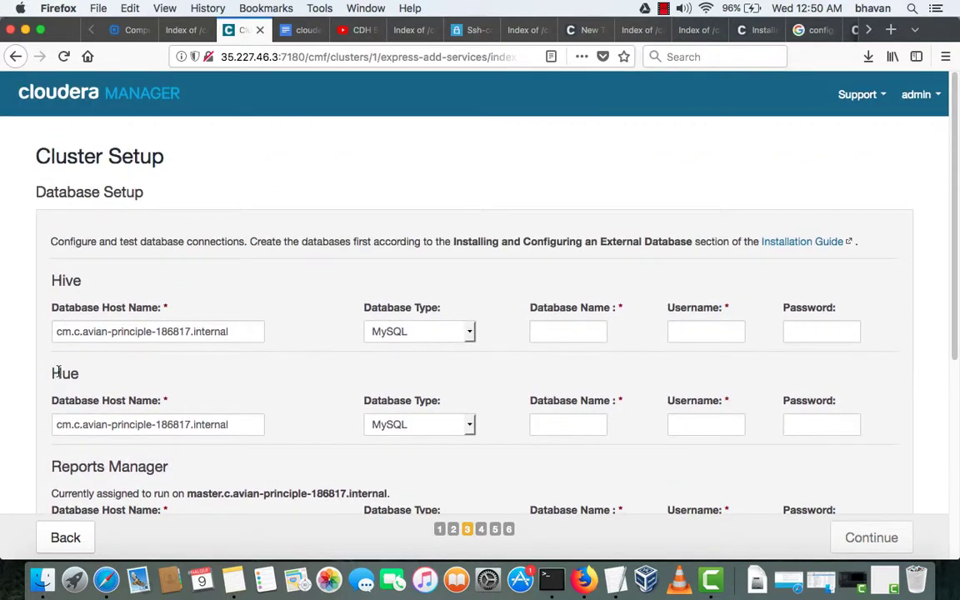
scroll(57, 377, "down", 6)
scroll(59, 376, "up", 6)
- In the installation notes, select the database password on the sentry create-database line
key("ctrl+Right")
key("ctrl+Left")
left_click(305, 30)
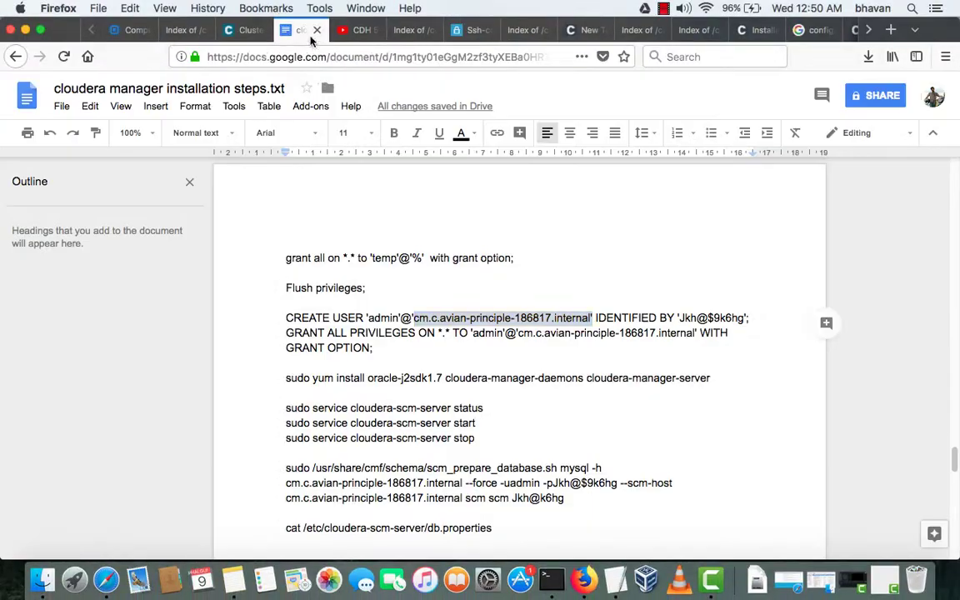
scroll(736, 385, "down", 2)
scroll(736, 391, "down", 10)
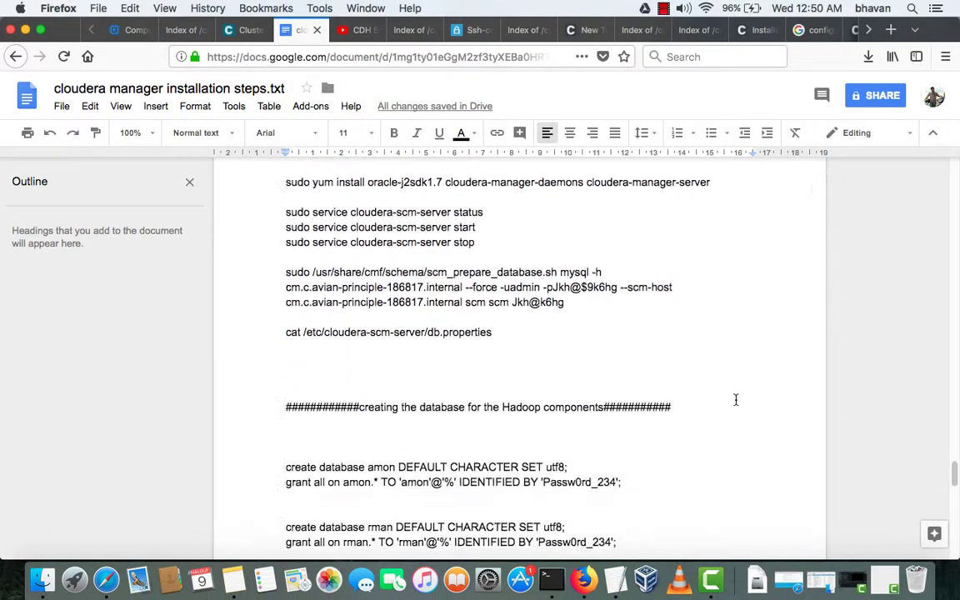
left_click_drag(546, 324, 619, 324)
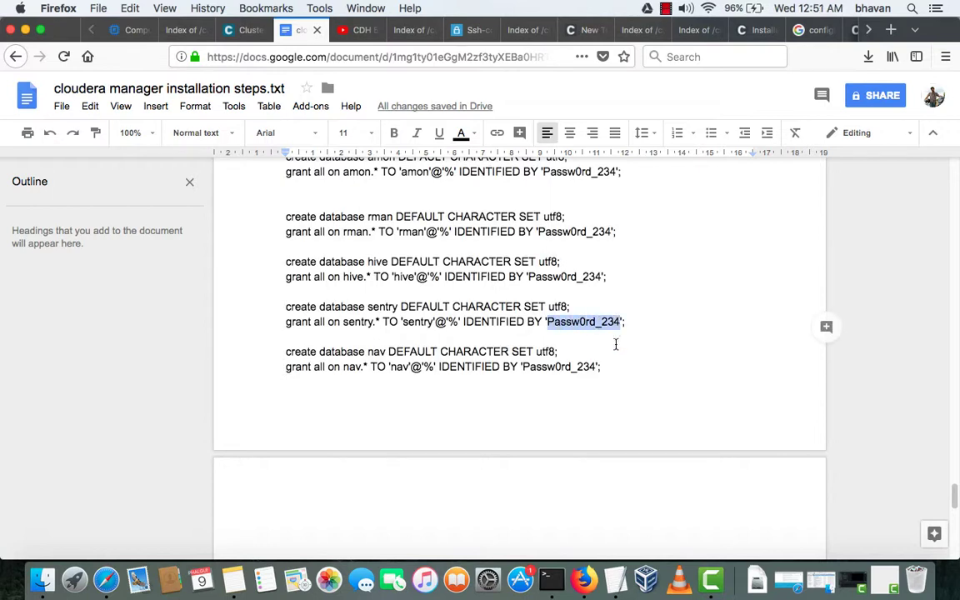
scroll(614, 344, "down", 3)
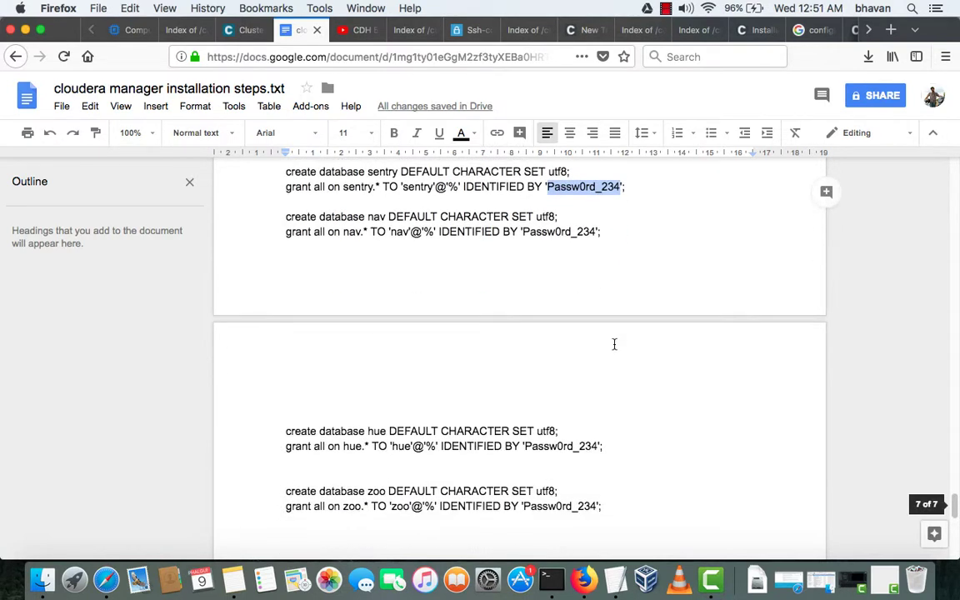
scroll(614, 344, "down", 2)
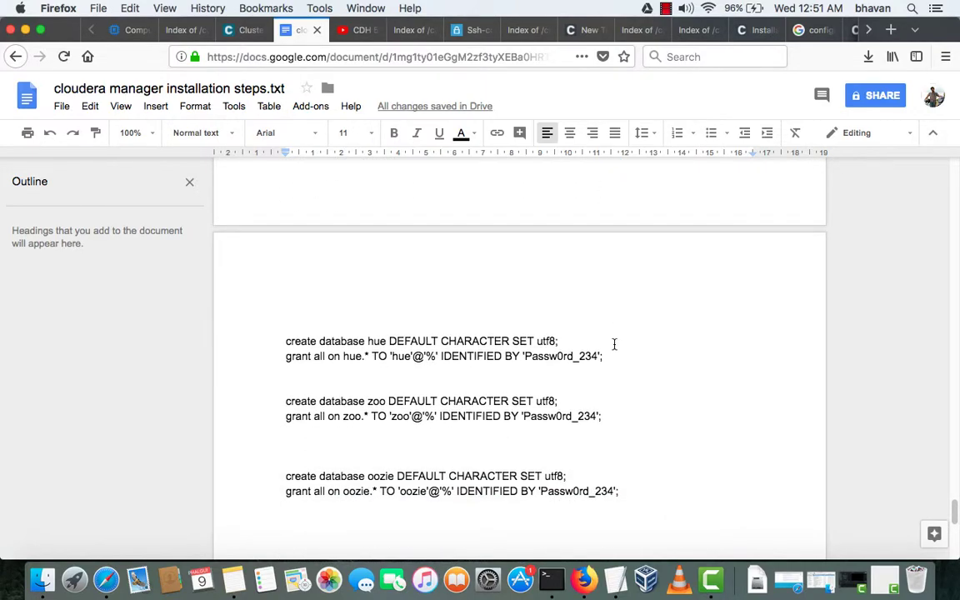
- Look over the other desktop and browser tabs, ending back at Cloudera Manager's Database Setup
key("ctrl+Right")
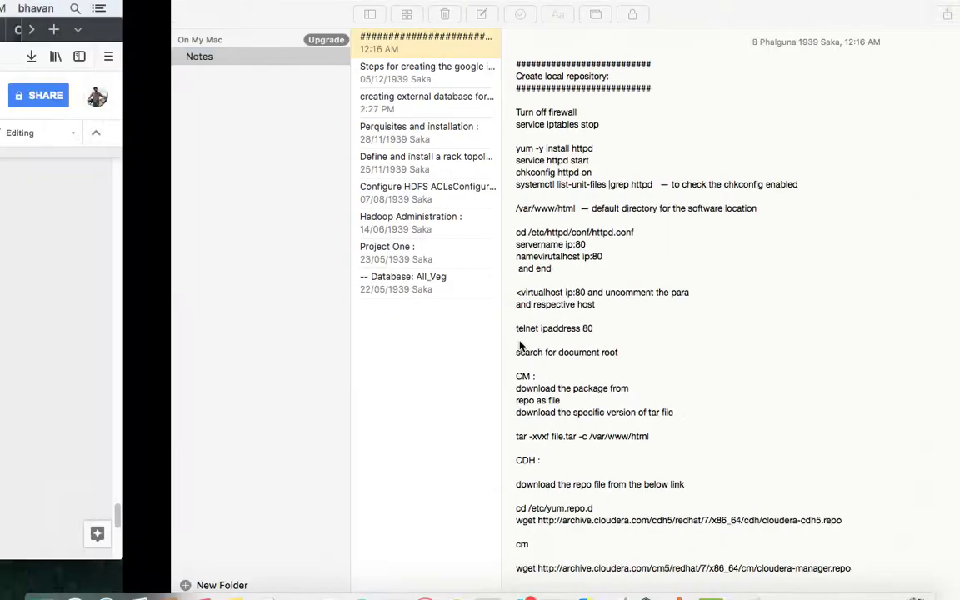
key("ctrl+Left")
left_click(137, 30)
left_click(185, 30)
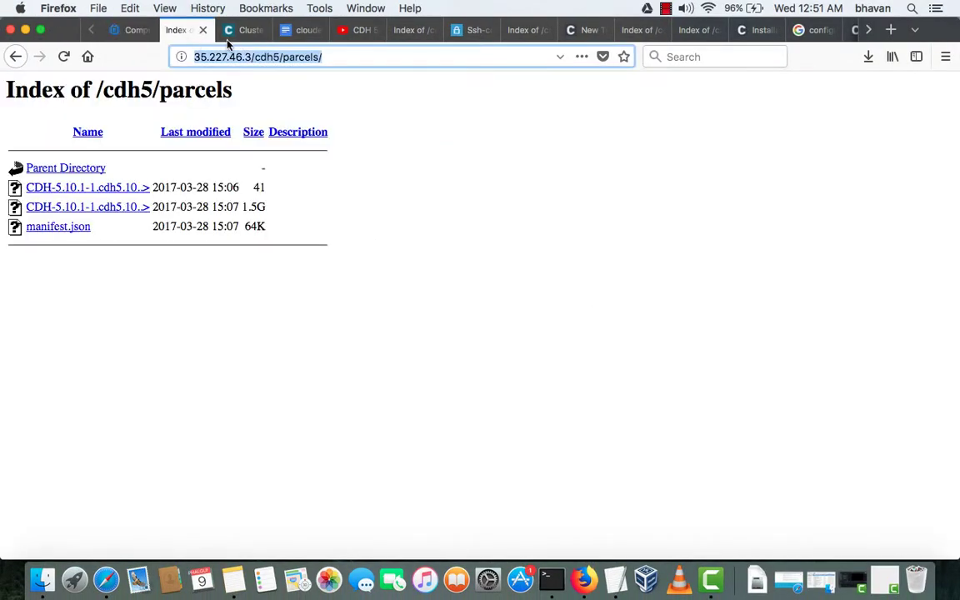
left_click(237, 31)
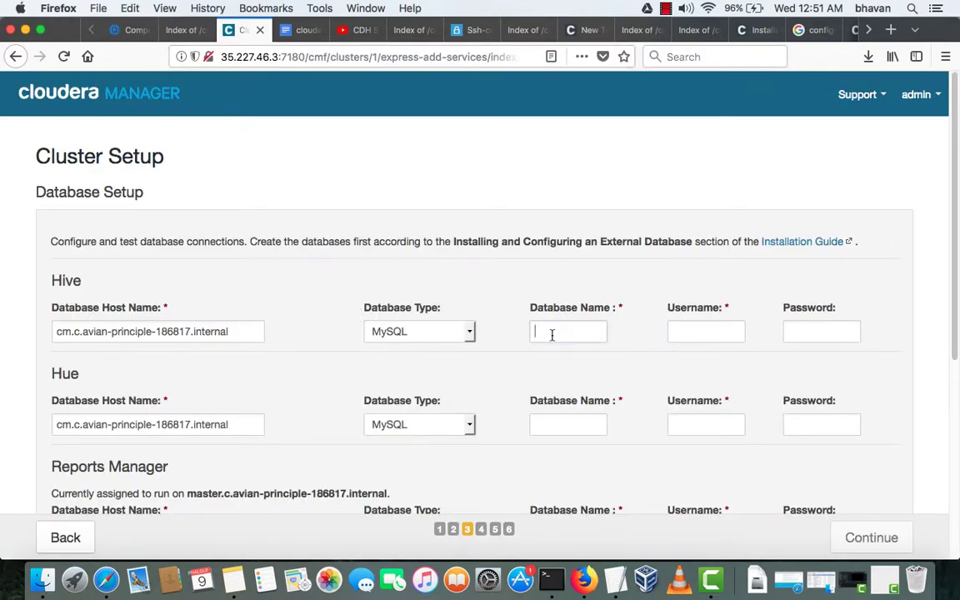
- Set the Hive database name and username to hive, pasting the copied password
type("hiv")
key("Tab")
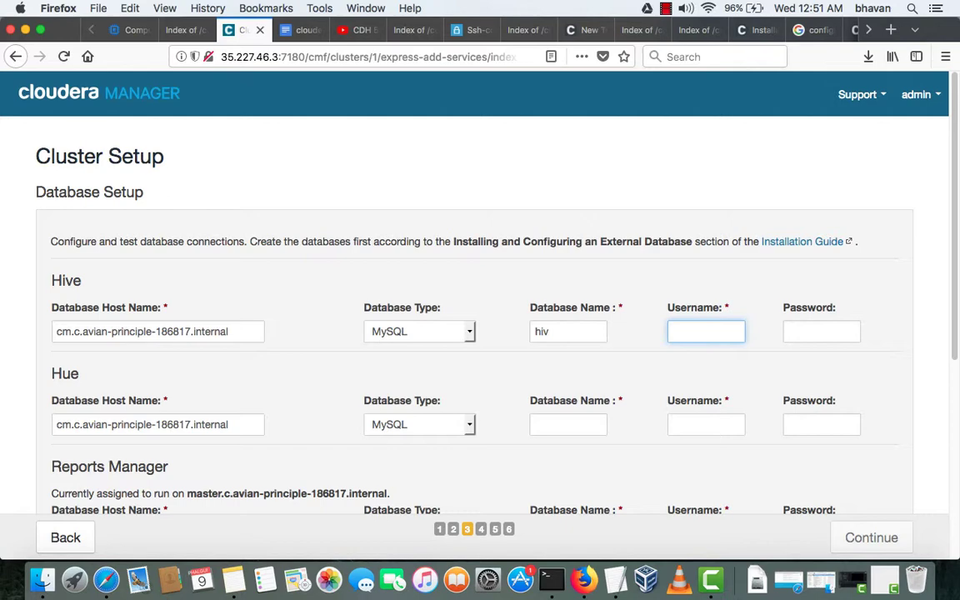
left_click(558, 333)
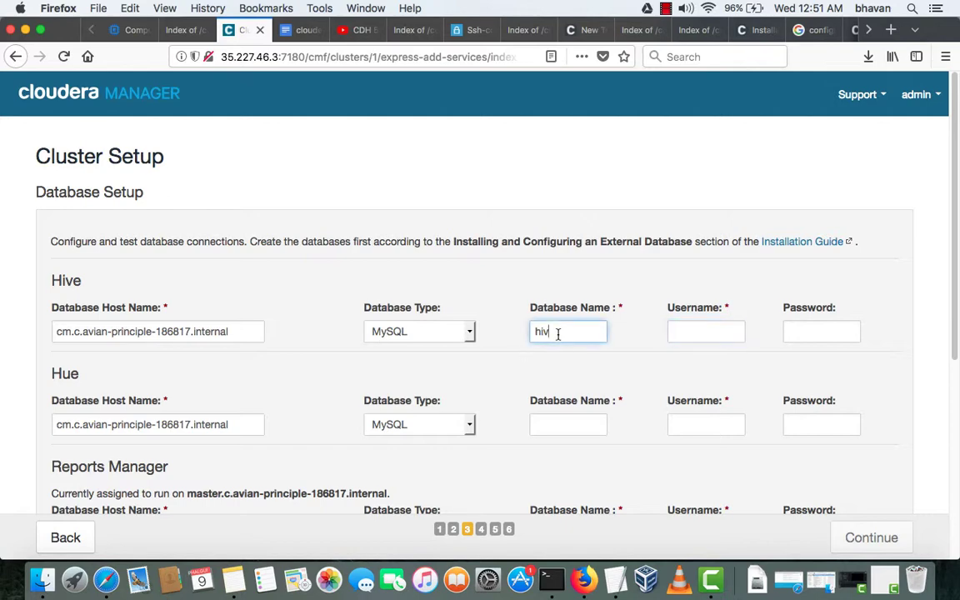
type("e")
key("Tab")
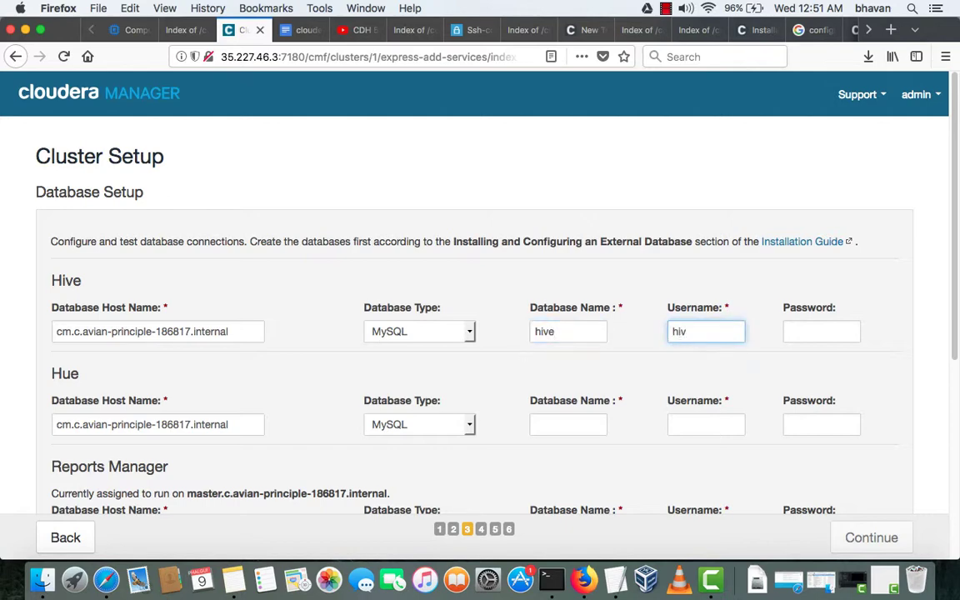
type("hive")
key("Tab")
key("super+v")
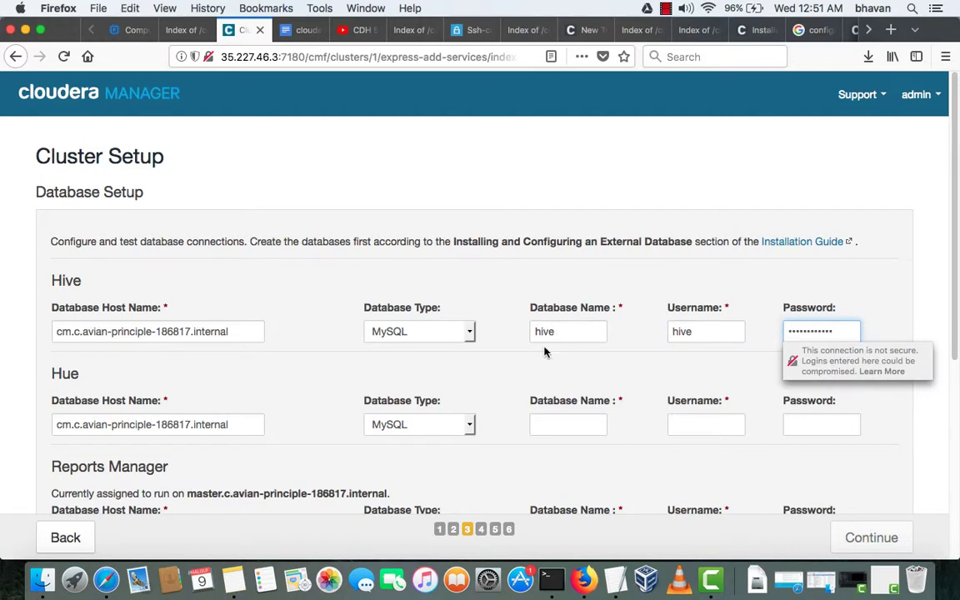
- Set the Hue database name and username to hue with the pasted password
left_click(570, 424)
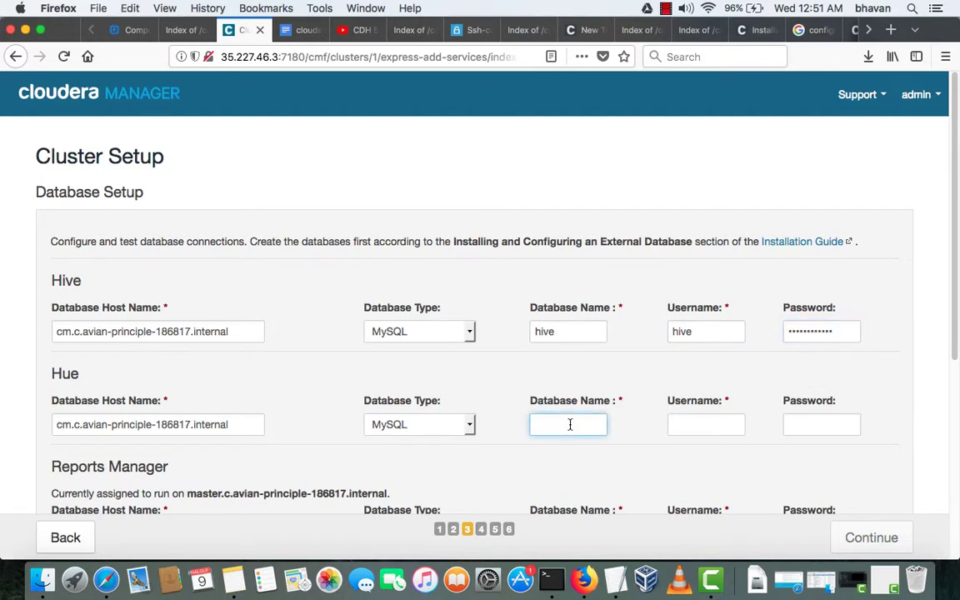
type("hue")
key("Tab")
type("hue")
key("Tab")
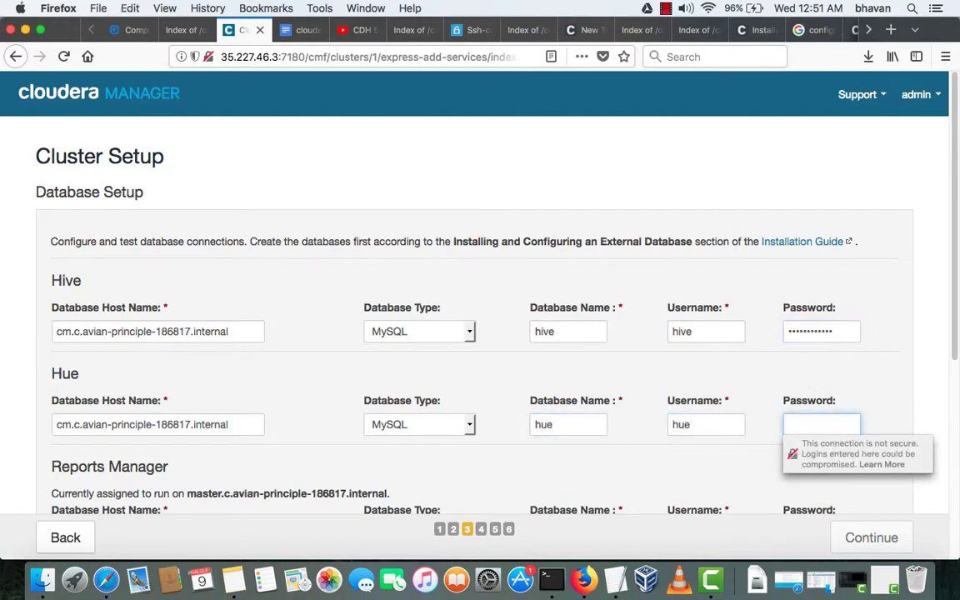
key("super+v")
- Set the Reports Manager database name and username to amon with the pasted password
scroll(560, 422, "down", 5)
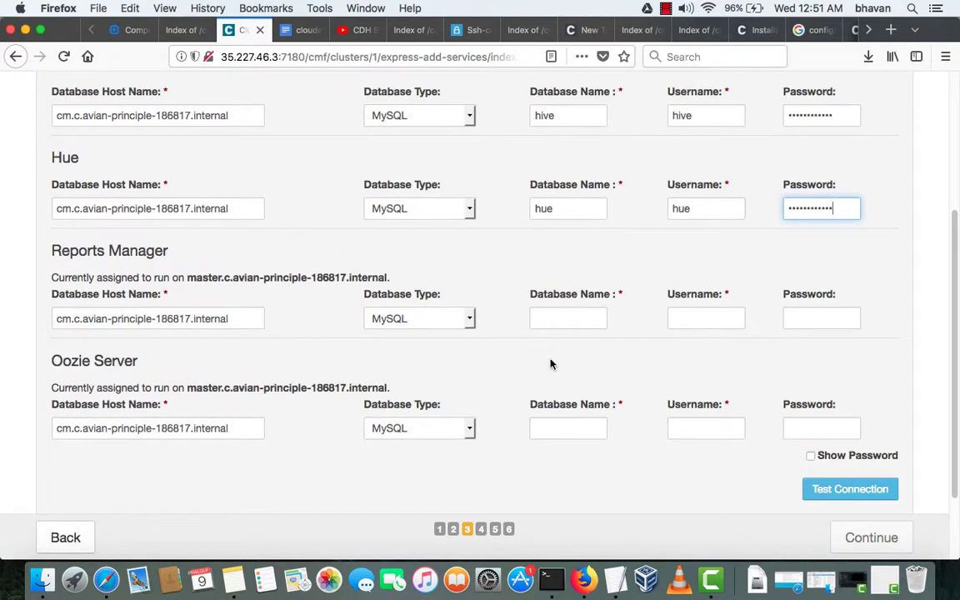
left_click(555, 323)
type("amon")
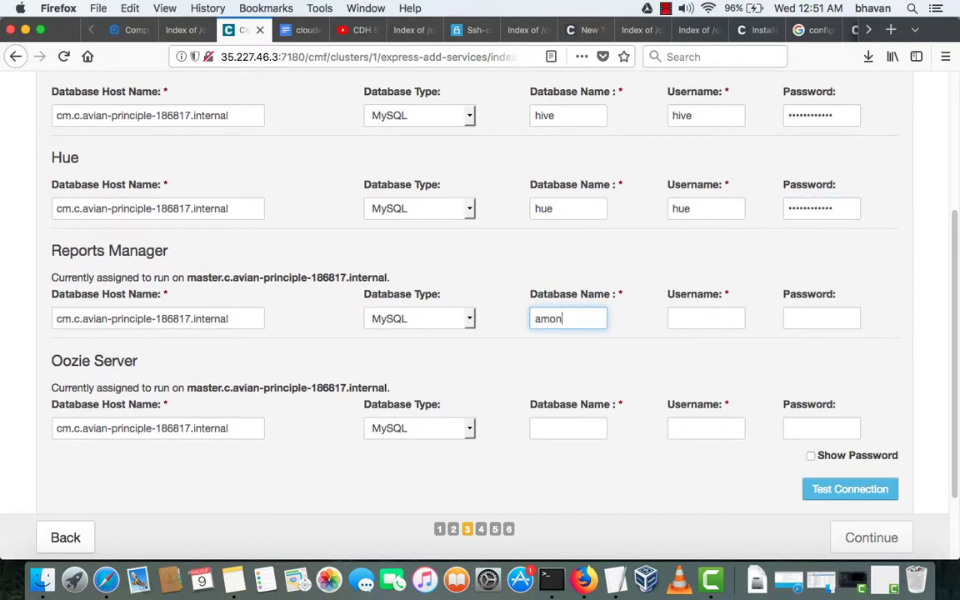
key("Tab")
type("amon")
key("Tab")
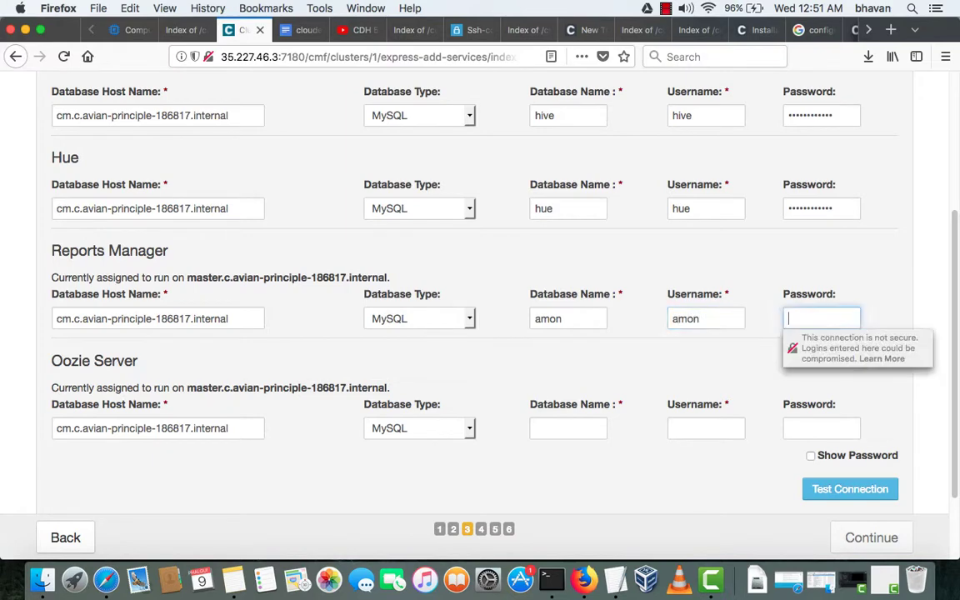
key("super+v")
- Enter oozie as the Oozie database name and username with the password, then test all connections
scroll(554, 448, "down", 1)
left_click(562, 401)
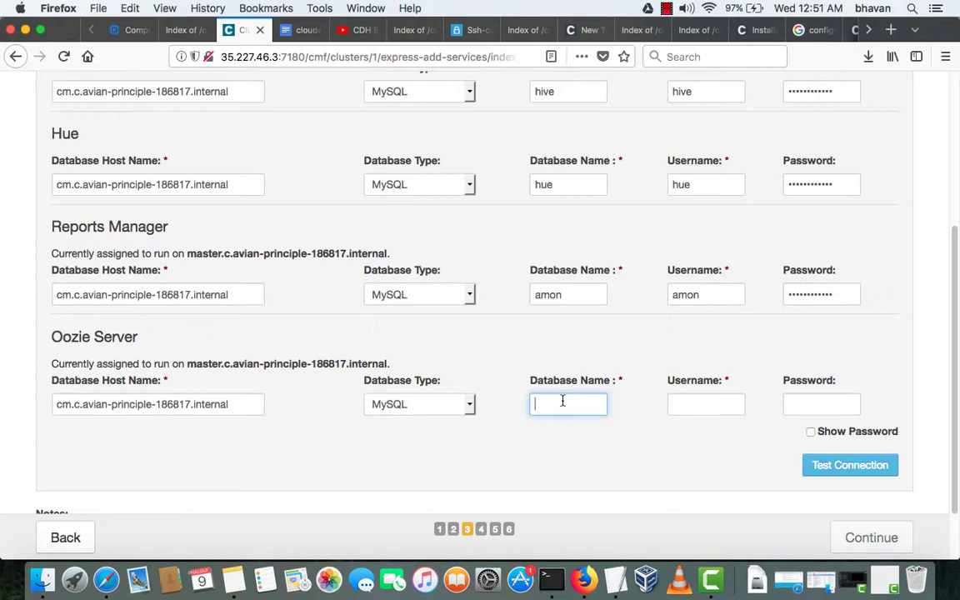
type("oozie")
left_click(706, 404)
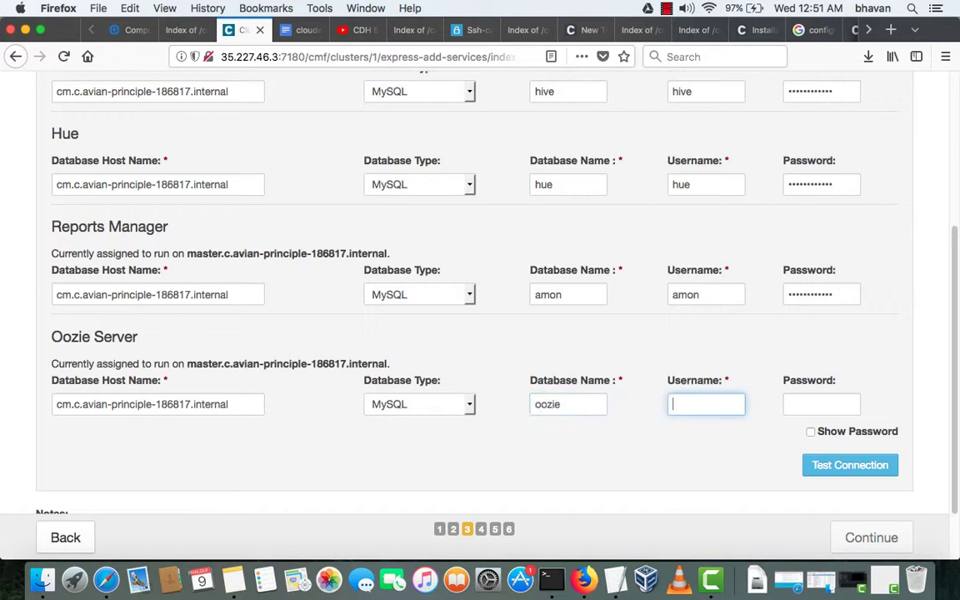
type("oozie")
key("Tab")
key("super+v")
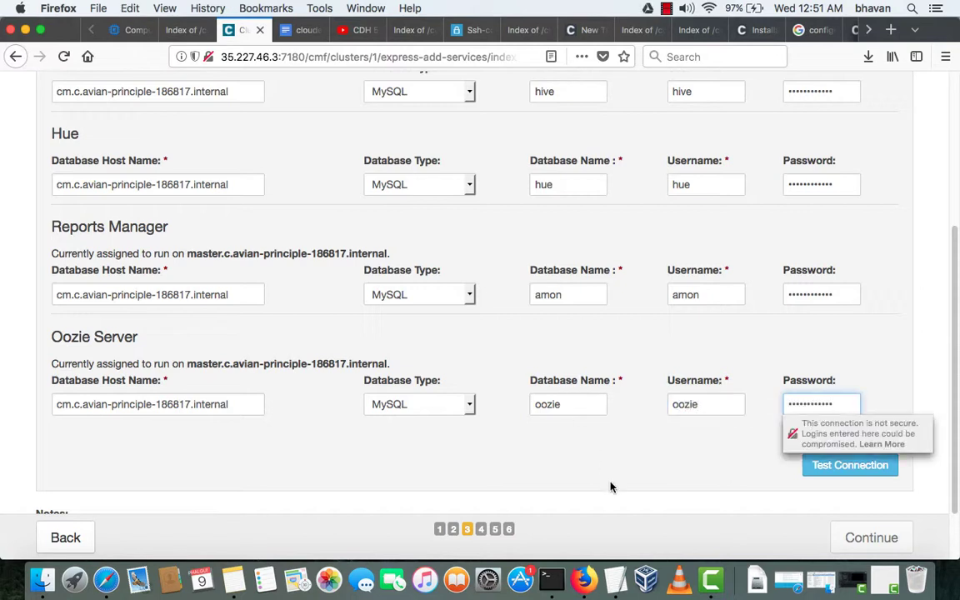
left_click(843, 465)
- Review the test results: Hue passes, while Hive and Reports Manager lack the JDBC driver on master
scroll(667, 427, "down", 2)
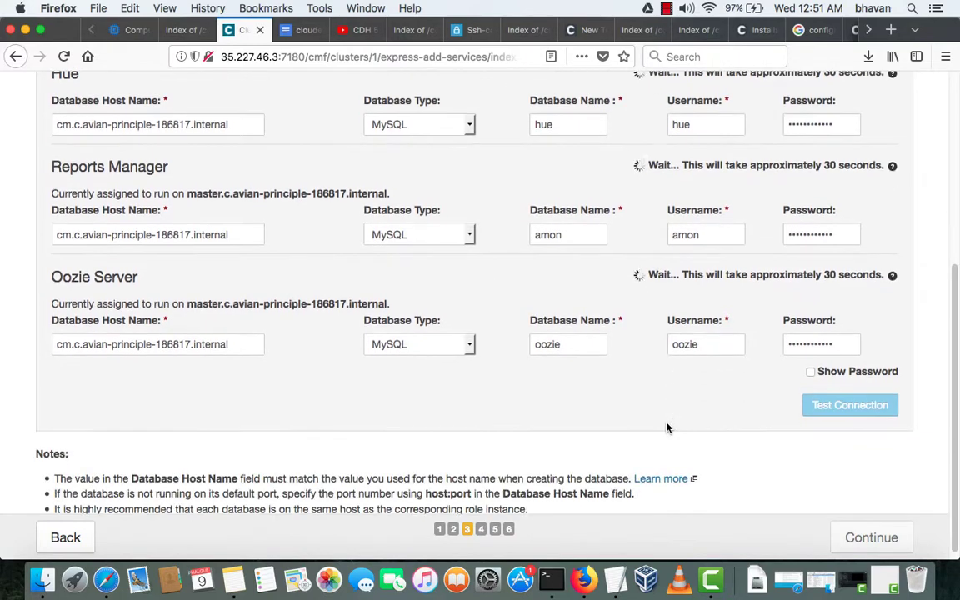
scroll(667, 427, "up", 6)
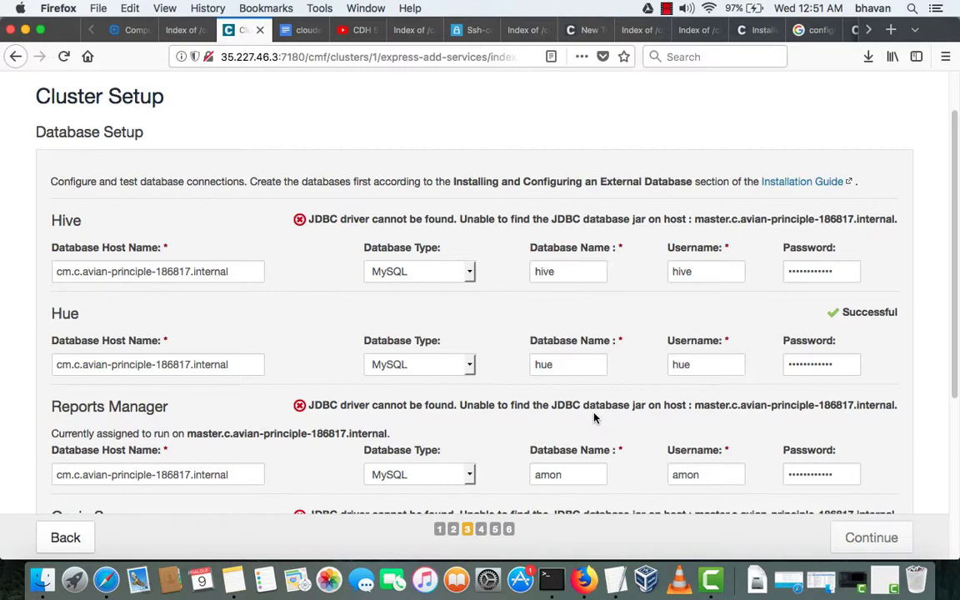
scroll(594, 415, "up", 1)
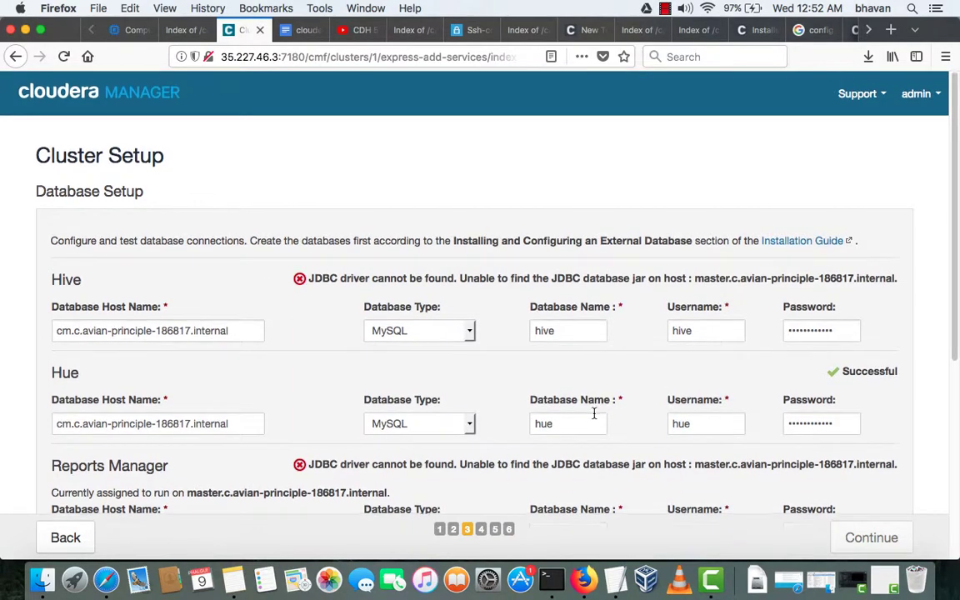
scroll(595, 414, "down", 6)
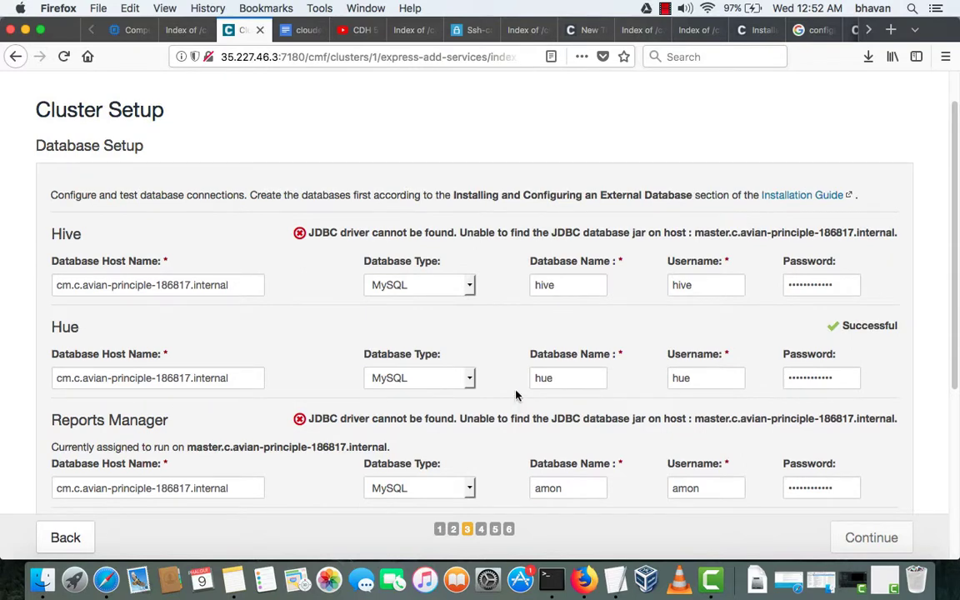
key("ctrl+Up")
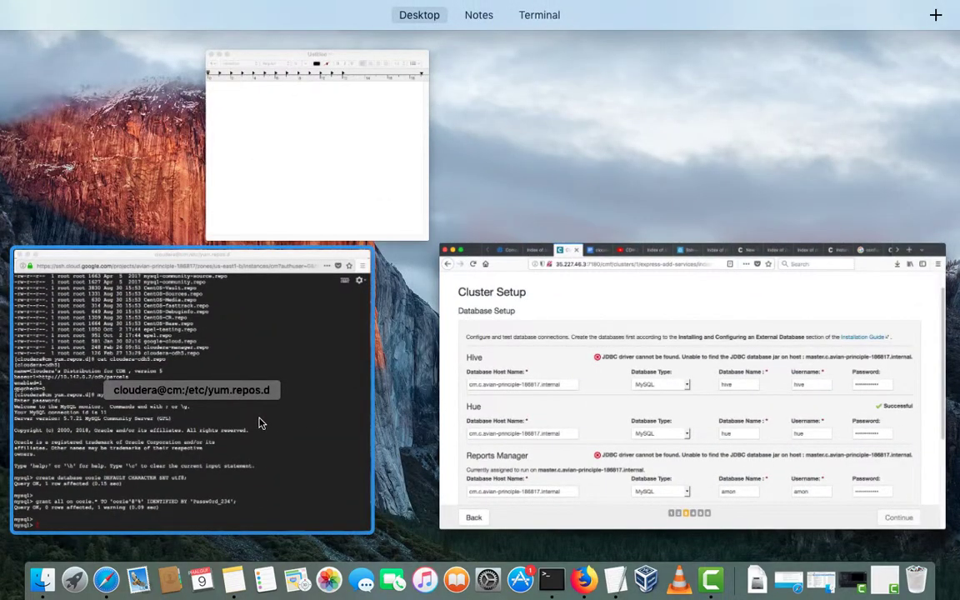
- Check the existing SSH terminal window, then return to the Cluster Setup browser window
left_click(250, 423)
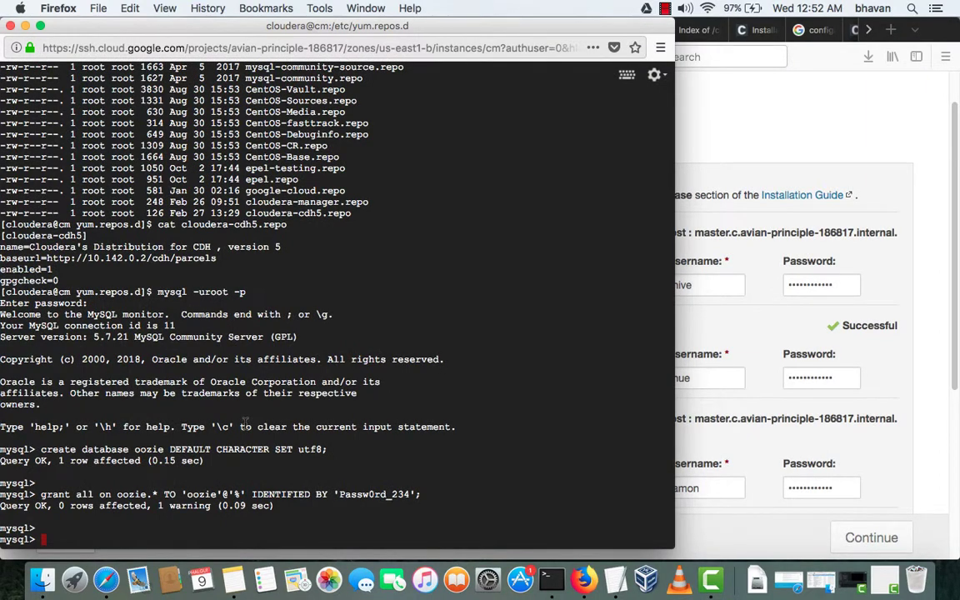
key("ctrl+Up")
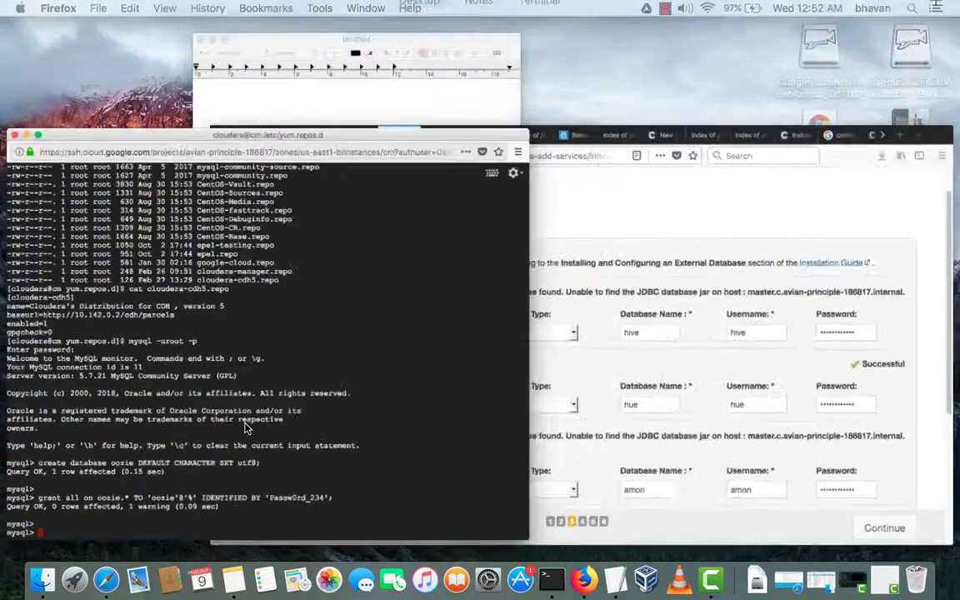
left_click(584, 579)
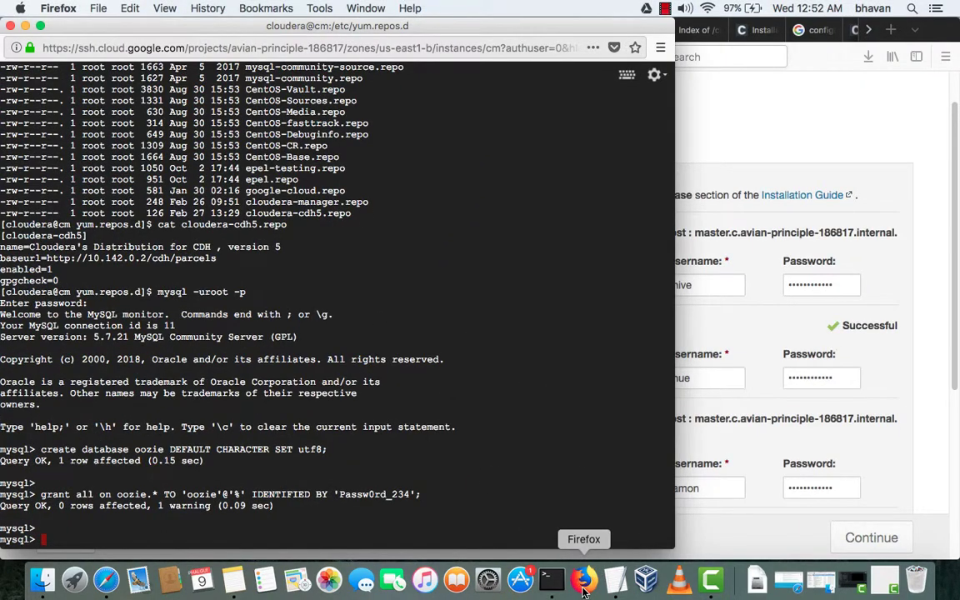
key("ctrl+Up")
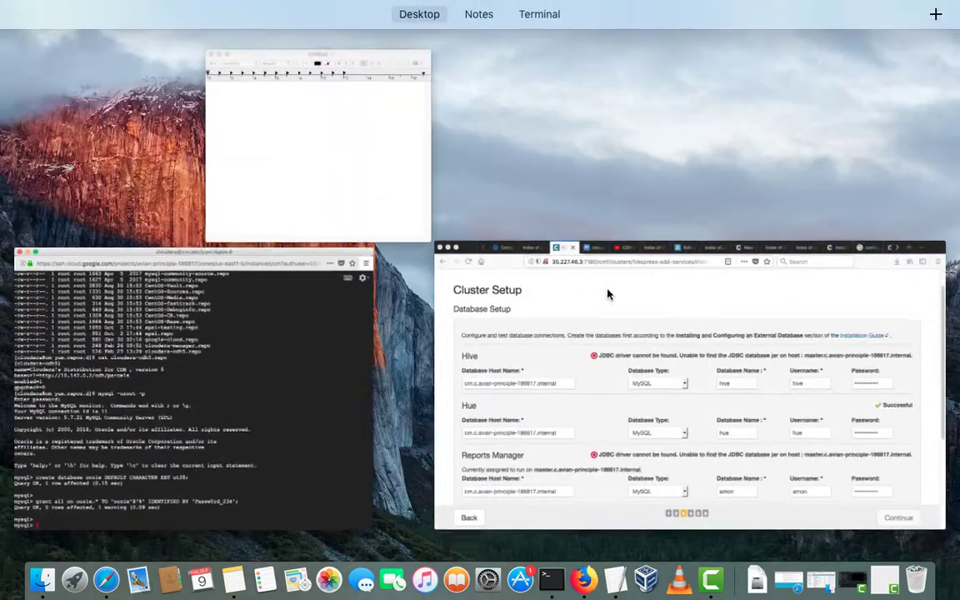
left_click(608, 293)
- From the GCP VM instances list, open SSH sessions to the master and edge instances
left_click(127, 29)
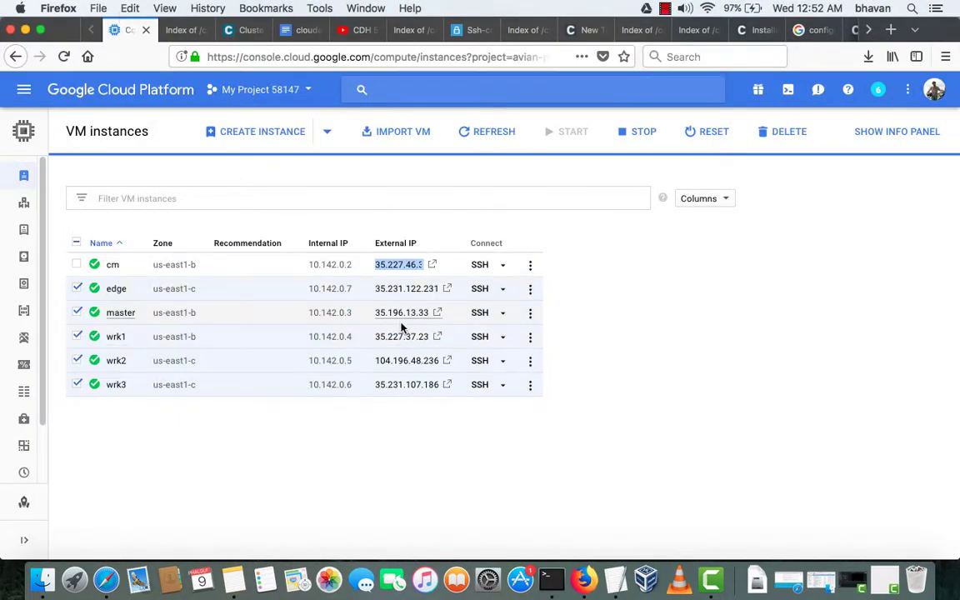
left_click(479, 314)
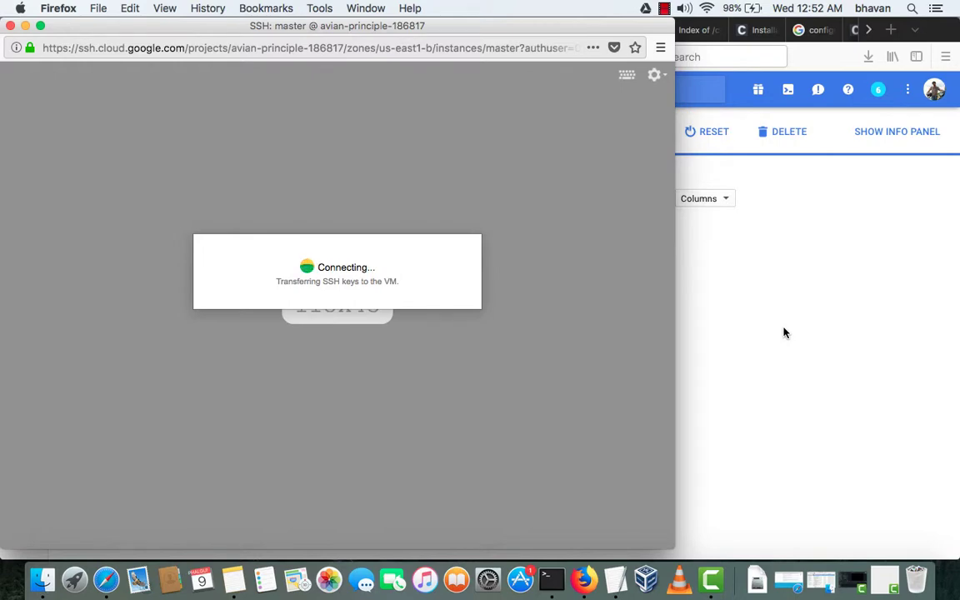
left_click(783, 334)
left_click(481, 292)
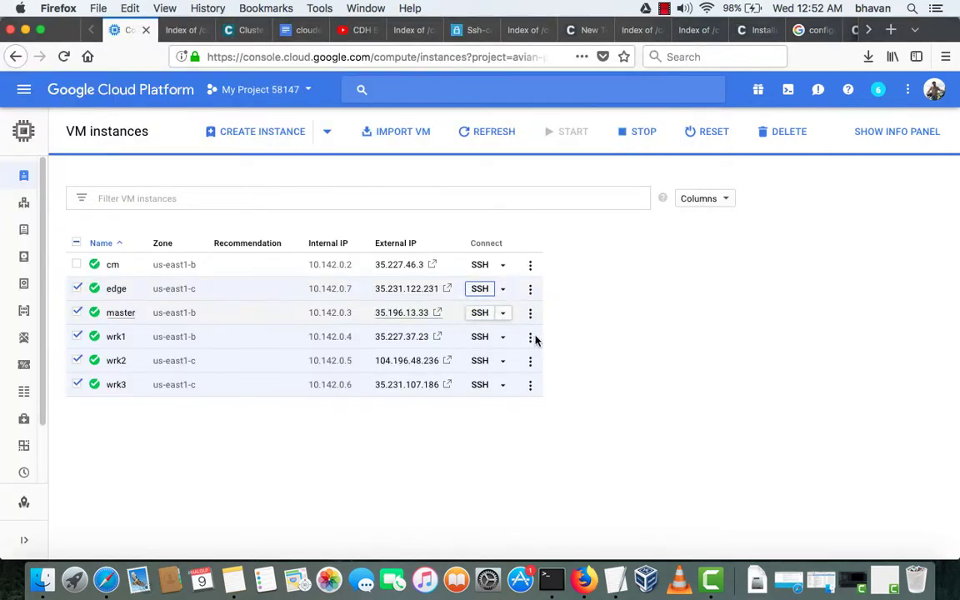
left_click(749, 333)
- Launch SSH sessions to wrk1, wrk2 and wrk3 from the VM instances list
left_click(482, 337)
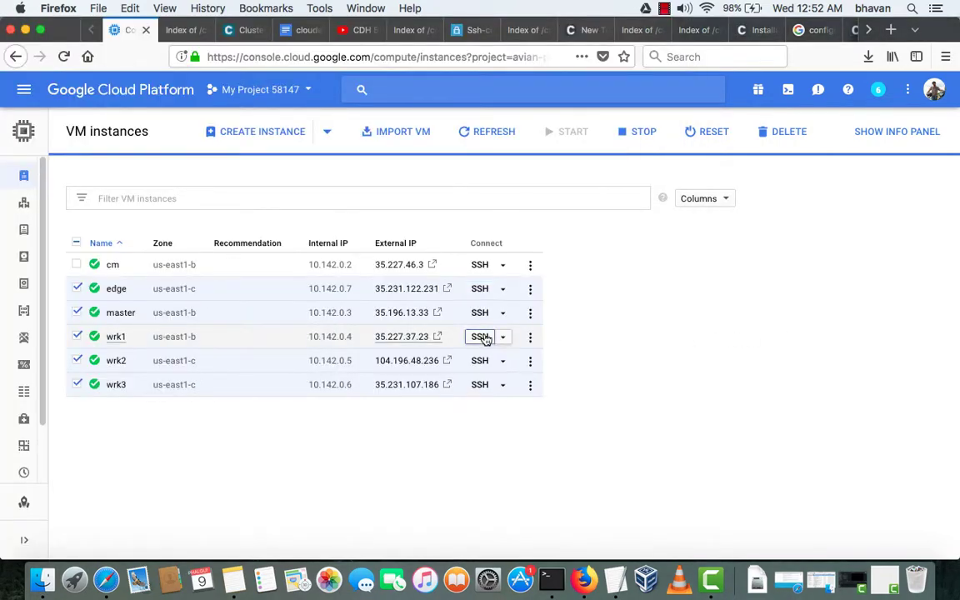
left_click(776, 336)
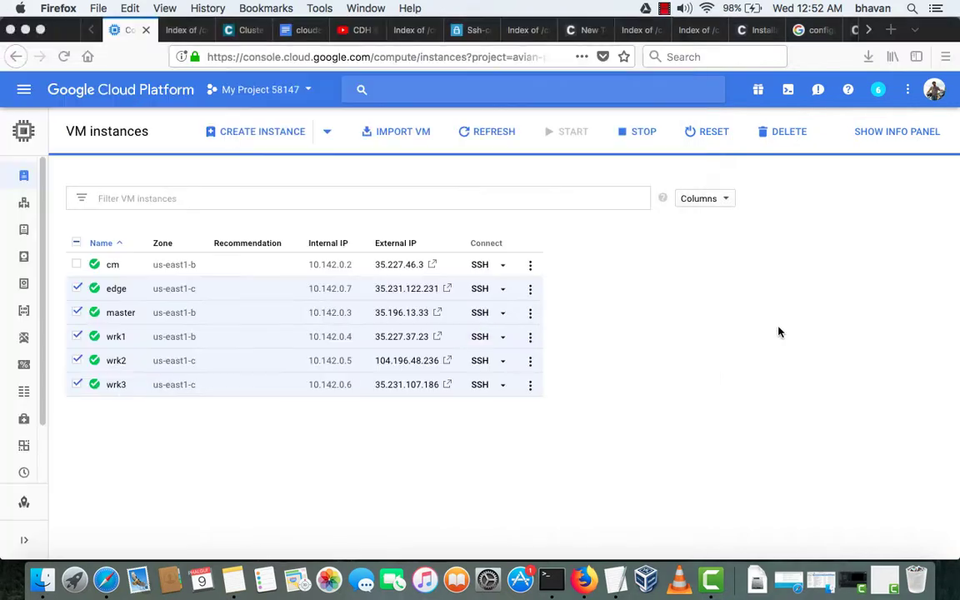
left_click(481, 360)
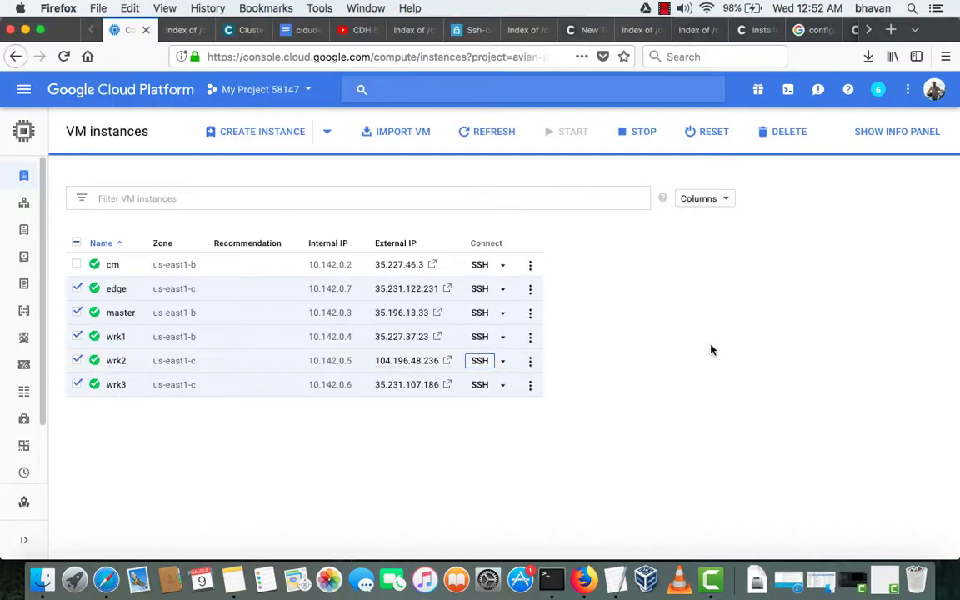
left_click(768, 351)
left_click(480, 384)
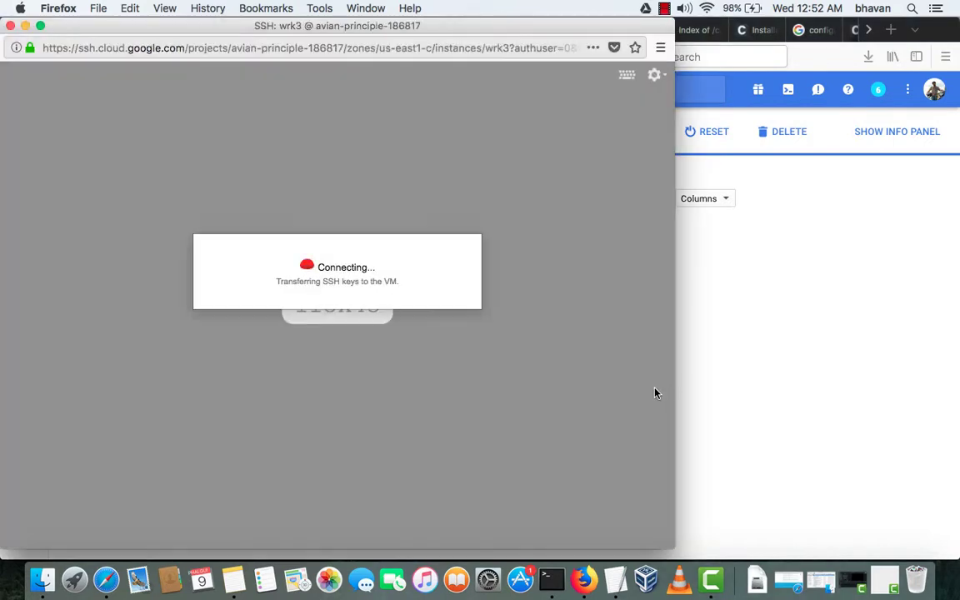
left_click(750, 356)
left_click(295, 32)
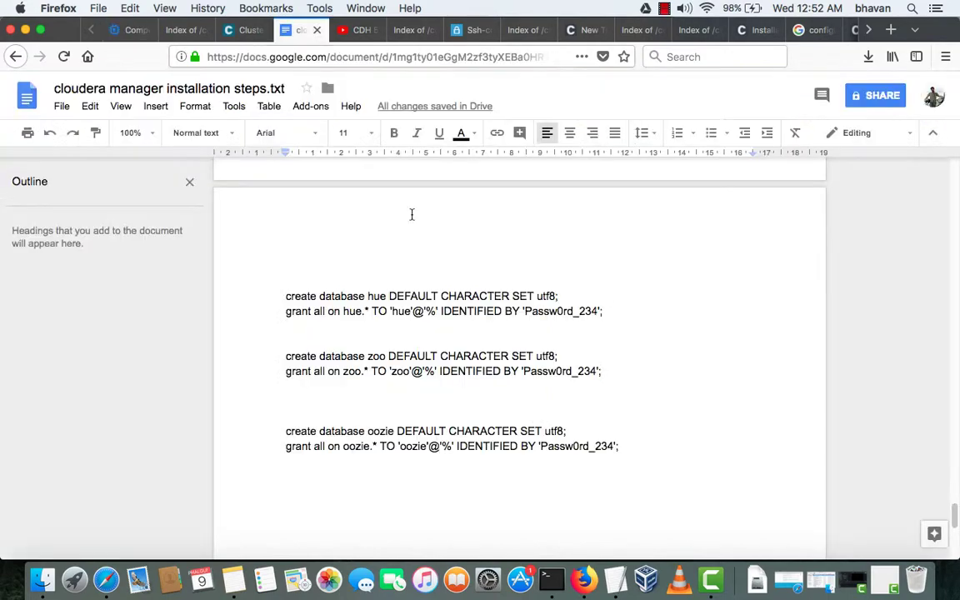
- Select the 'sudo yum install mysql-connector-java' line in the notes and bring up the edge SSH terminal
scroll(454, 242, "down", 2)
scroll(456, 242, "up", 6)
scroll(456, 241, "up", 10)
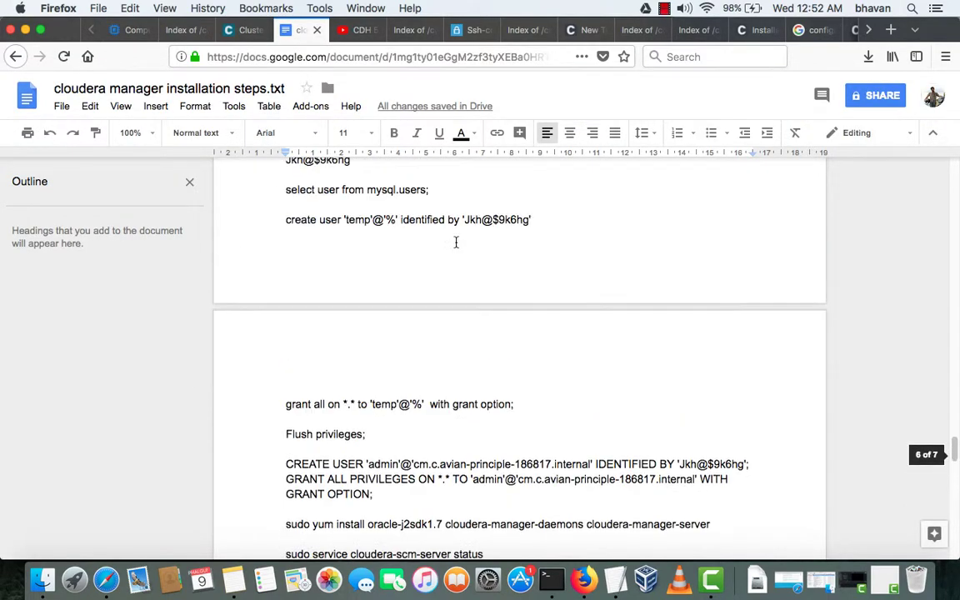
scroll(456, 241, "up", 4)
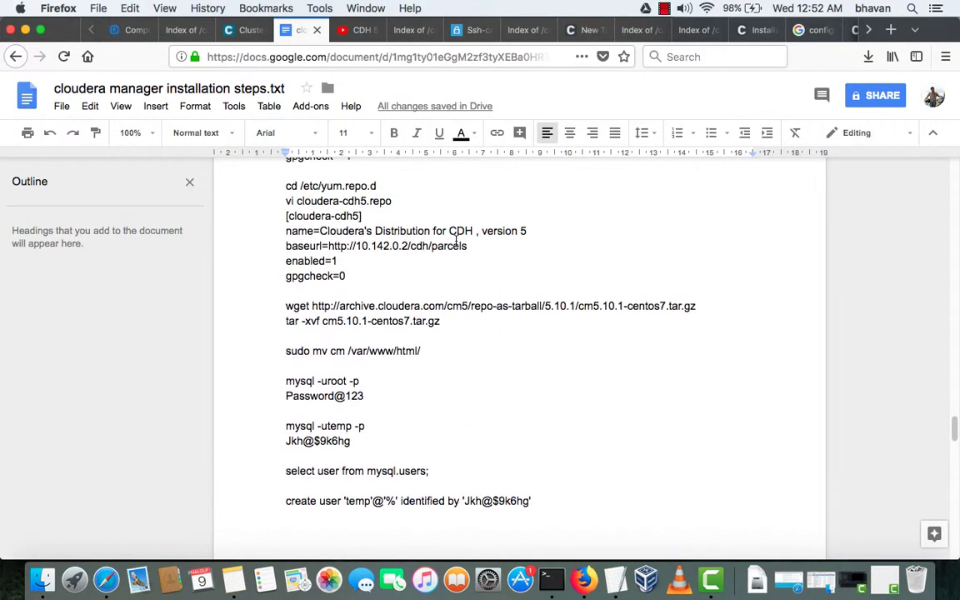
scroll(455, 242, "up", 3)
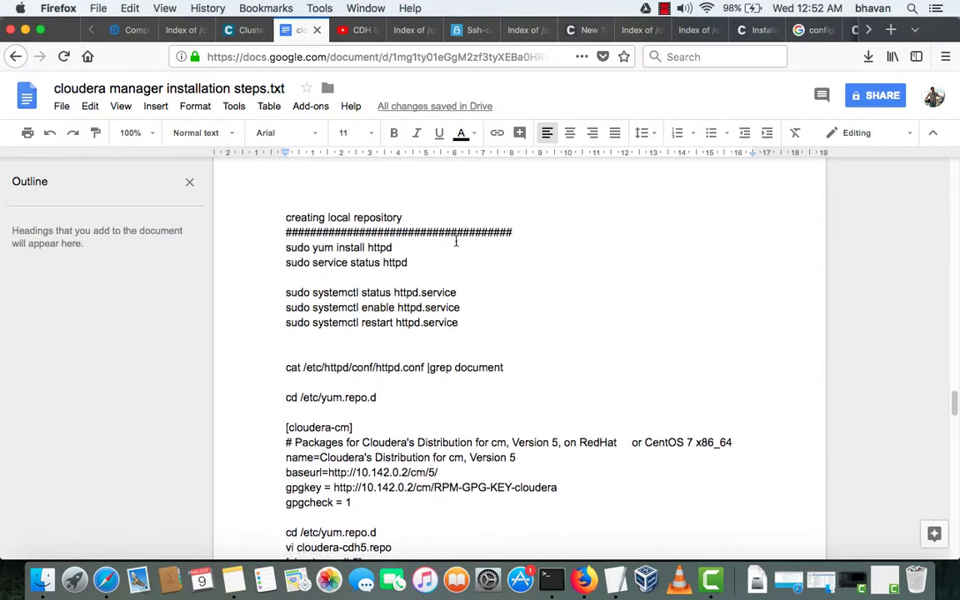
scroll(455, 241, "up", 8)
scroll(456, 242, "up", 1)
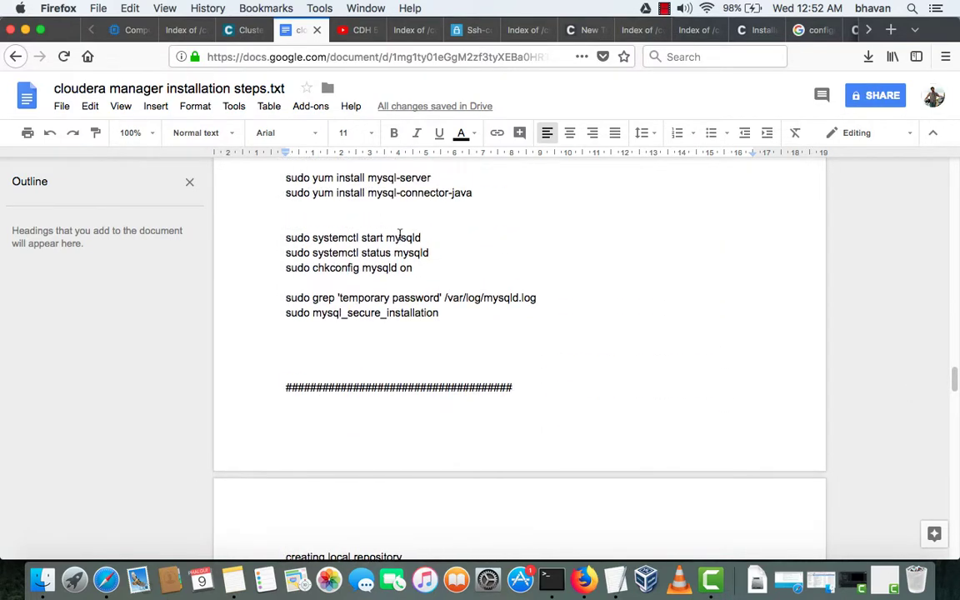
left_click_drag(286, 193, 473, 196)
left_click(473, 196)
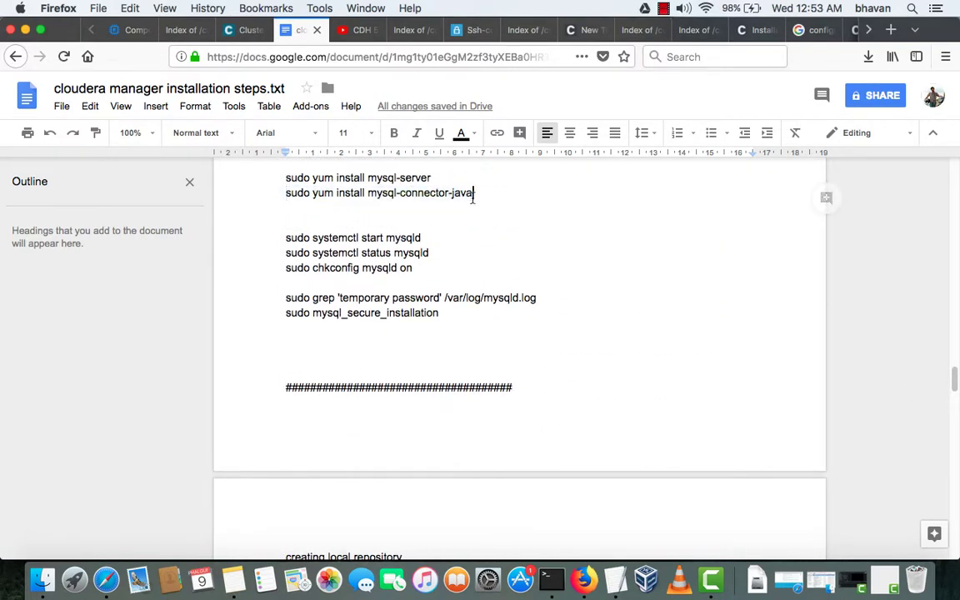
left_click_drag(285, 193, 472, 197)
key("super+c")
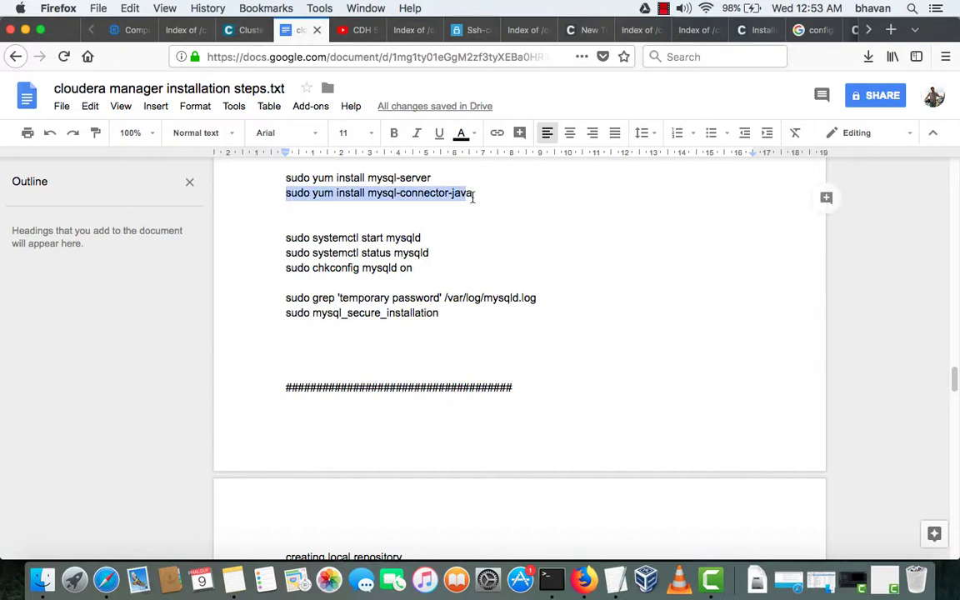
key("ctrl+Right")
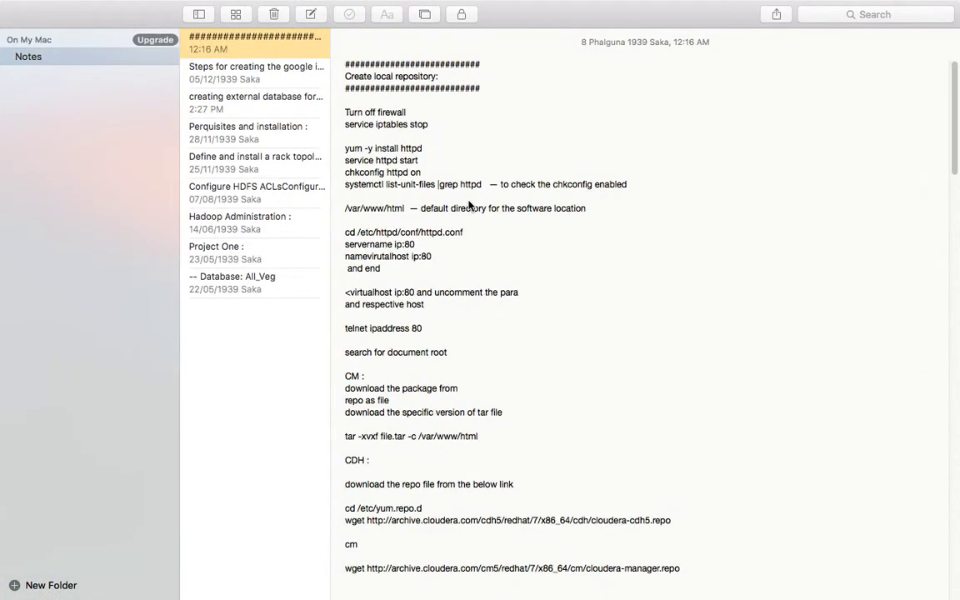
key("ctrl+Up")
left_click(323, 231)
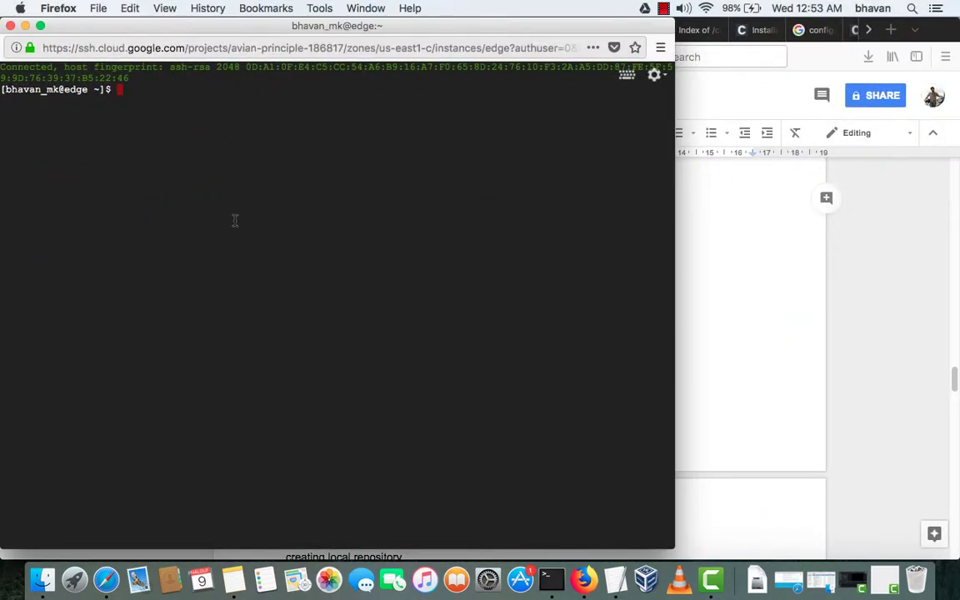
- On edge, run the pasted yum install of mysql-connector-java and confirm with y
key("super+v")
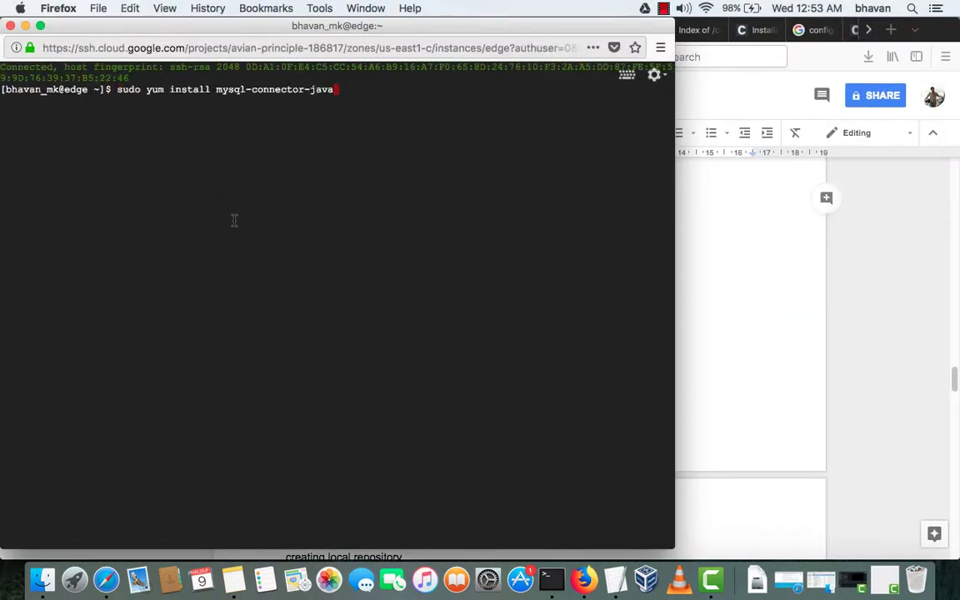
key("Return")
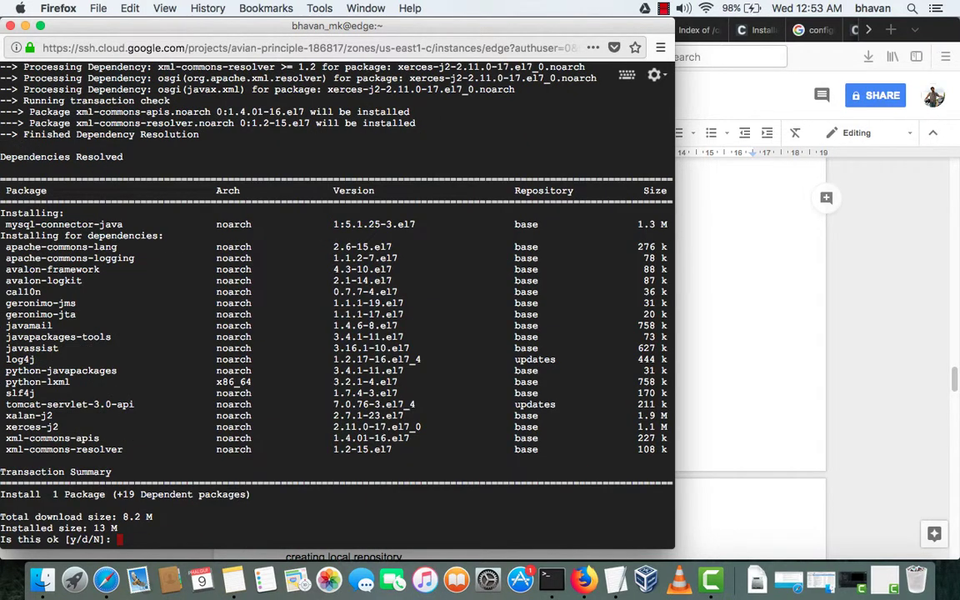
type("y")
key("Return")
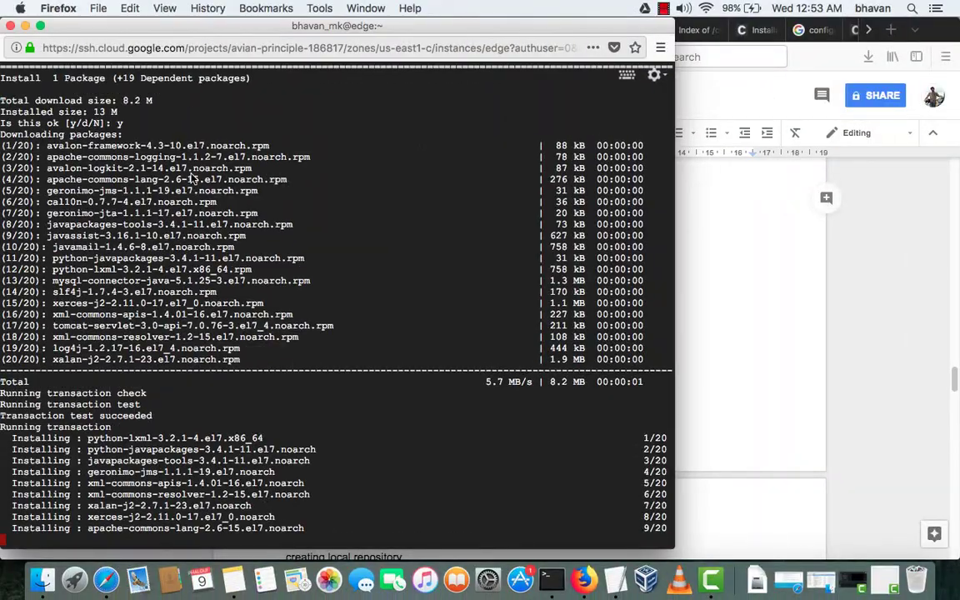
- Repeat the mysql-connector-java yum install on the master host, confirming with y
key("ctrl+Up")
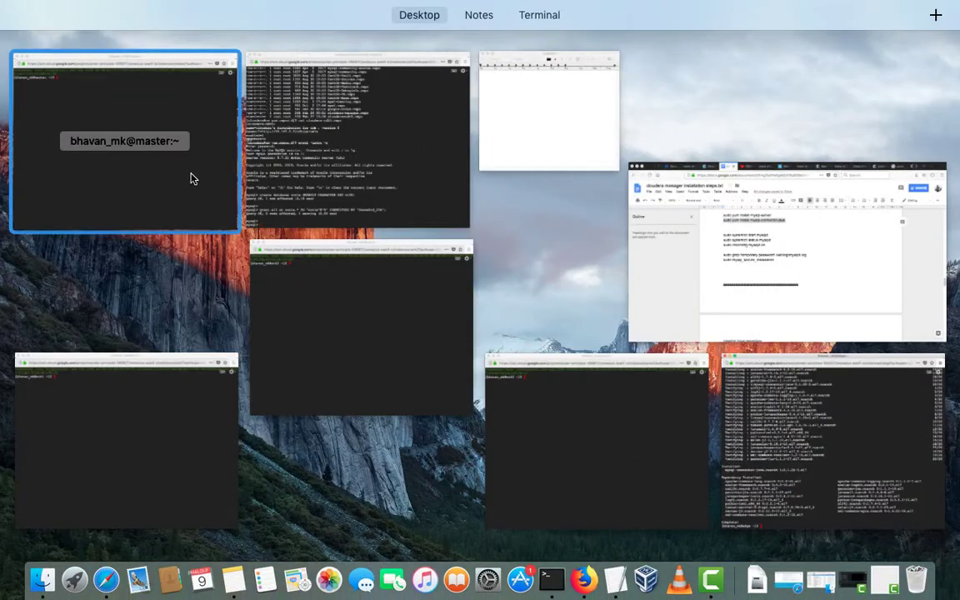
left_click(190, 179)
key("super+v")
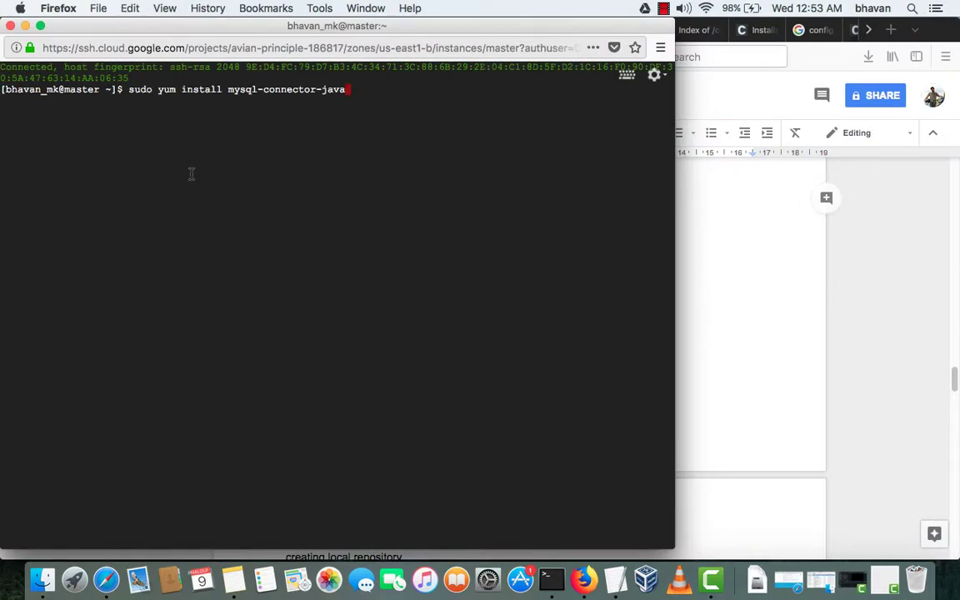
key("Return")
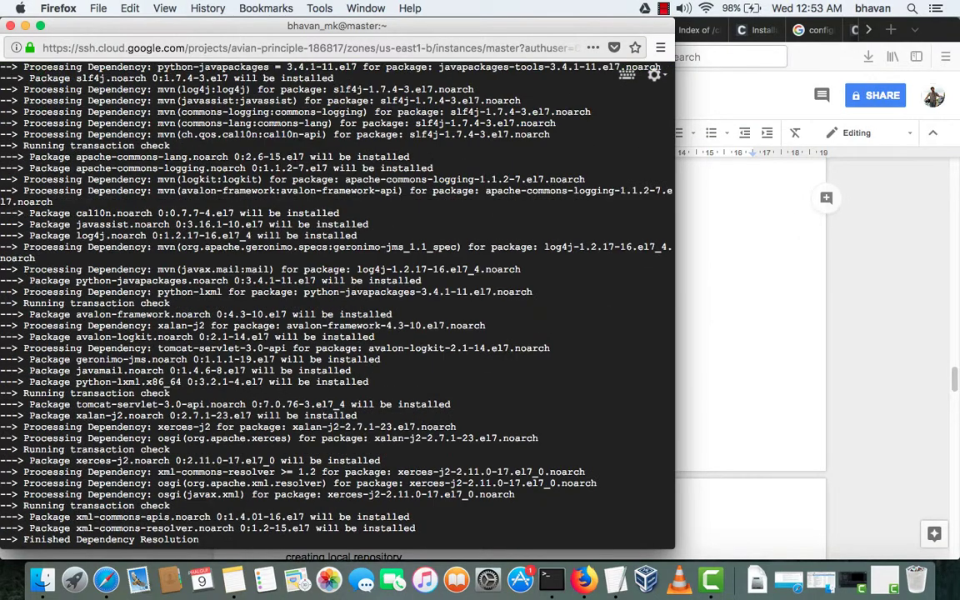
type("y")
key("Return")
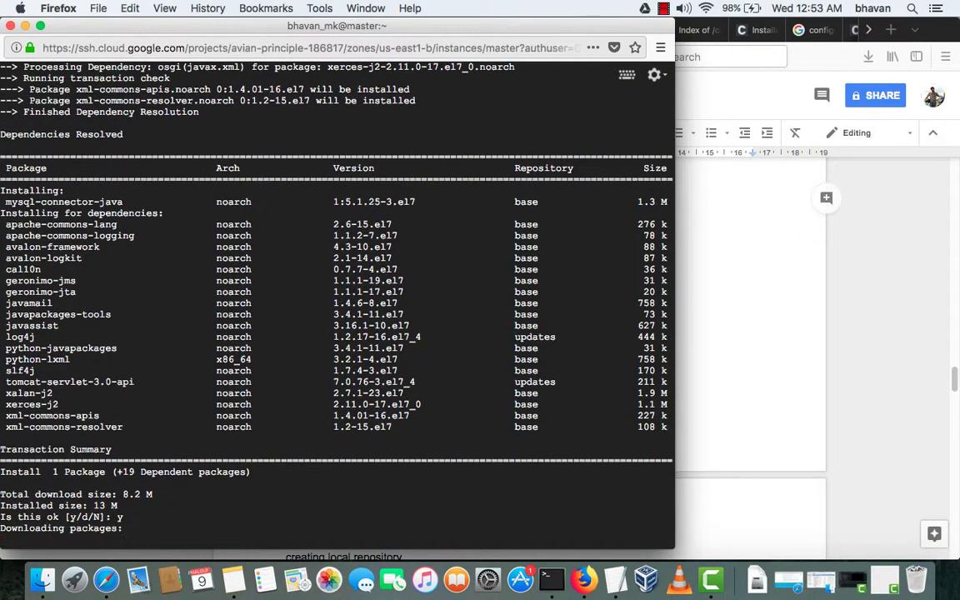
key("ctrl+Up")
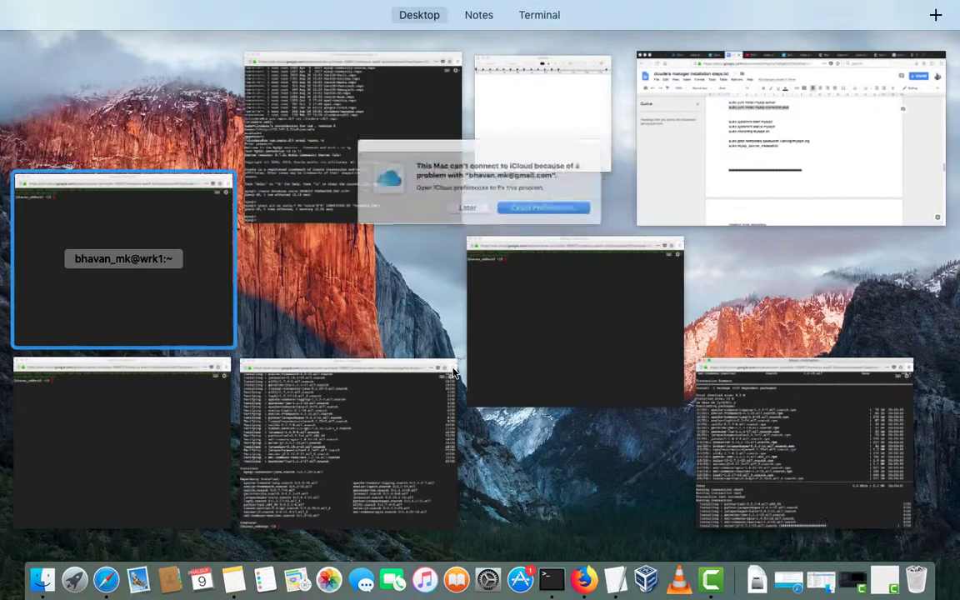
- Install mysql-connector-java on the wrk1 host with yum, confirming with y
left_click(123, 258)
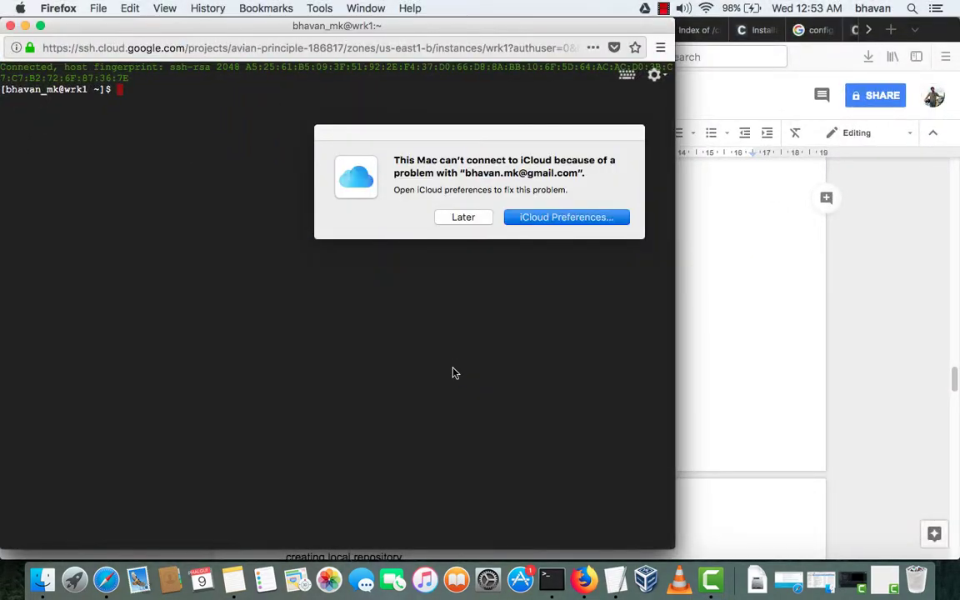
left_click(452, 369)
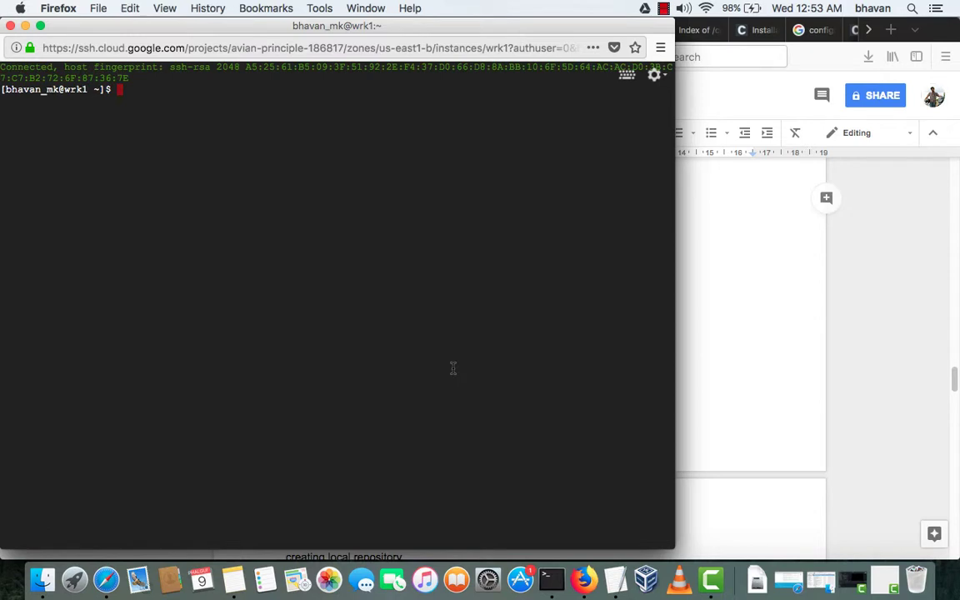
key("super+v")
key("Return")
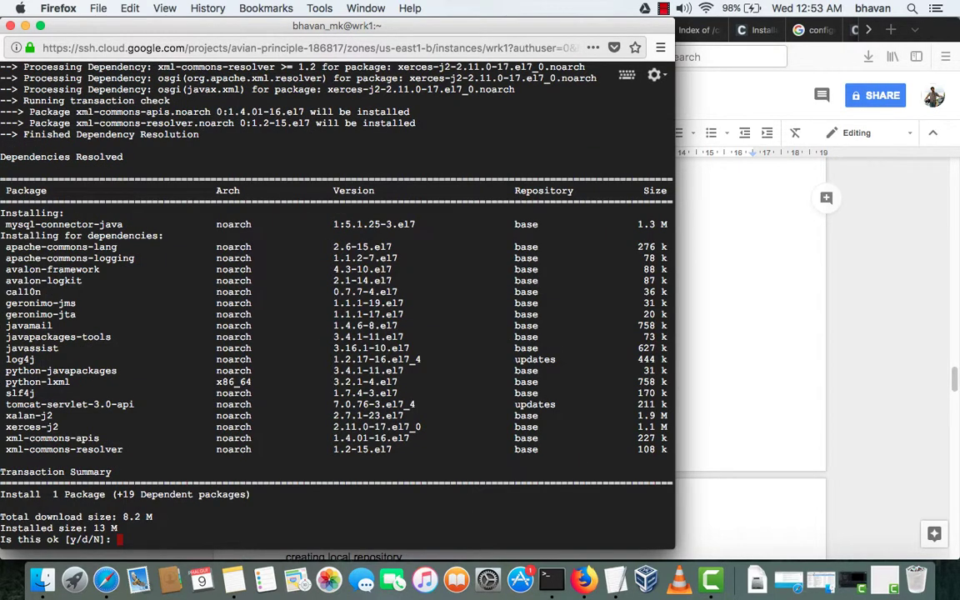
type("y")
key("Return")
- Install mysql-connector-java on the wrk2 host with yum, confirming with y
key("ctrl+Up")
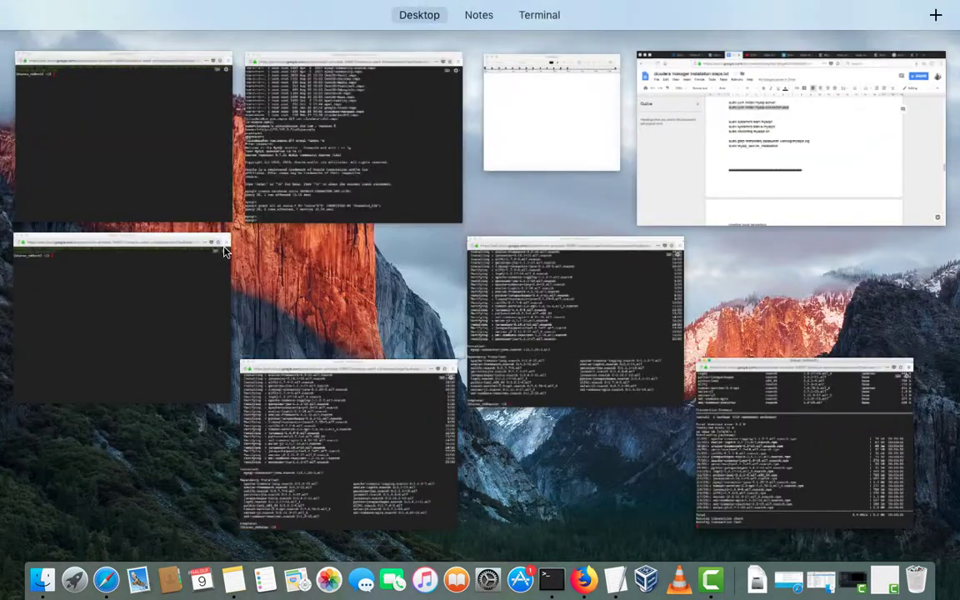
left_click(224, 250)
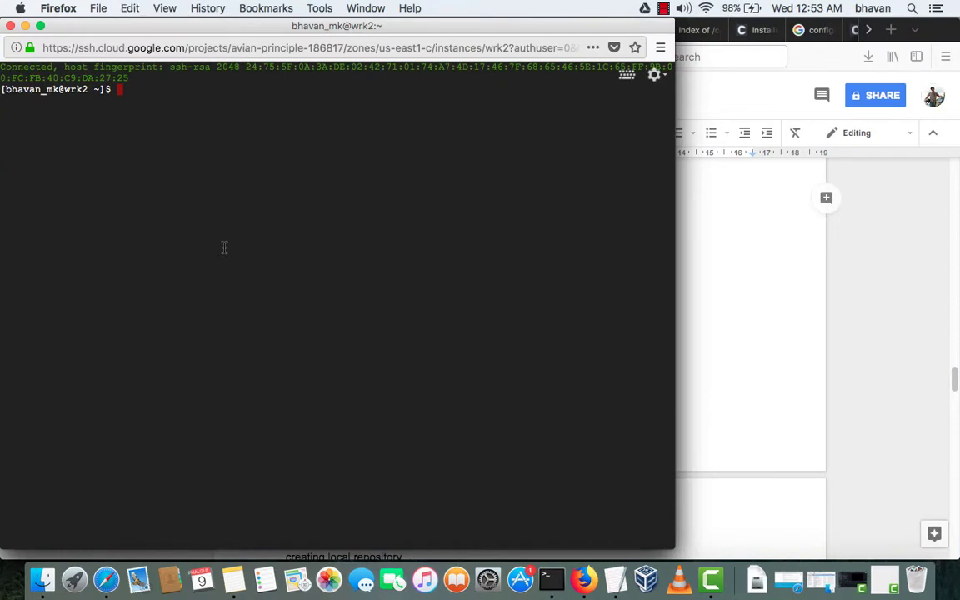
type("sudo yum install mysql-connector-java")
key("Return")
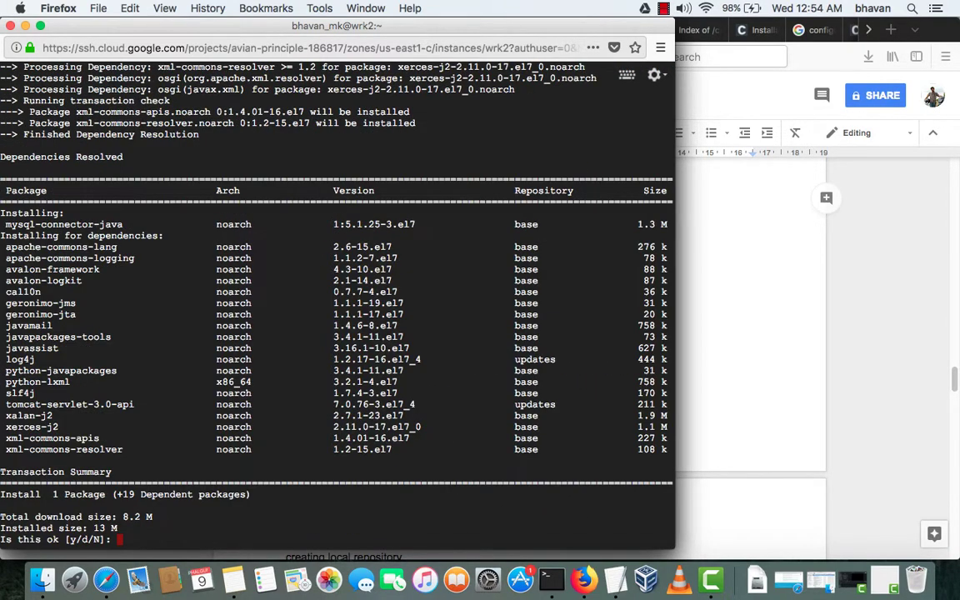
type("y")
key("Return")
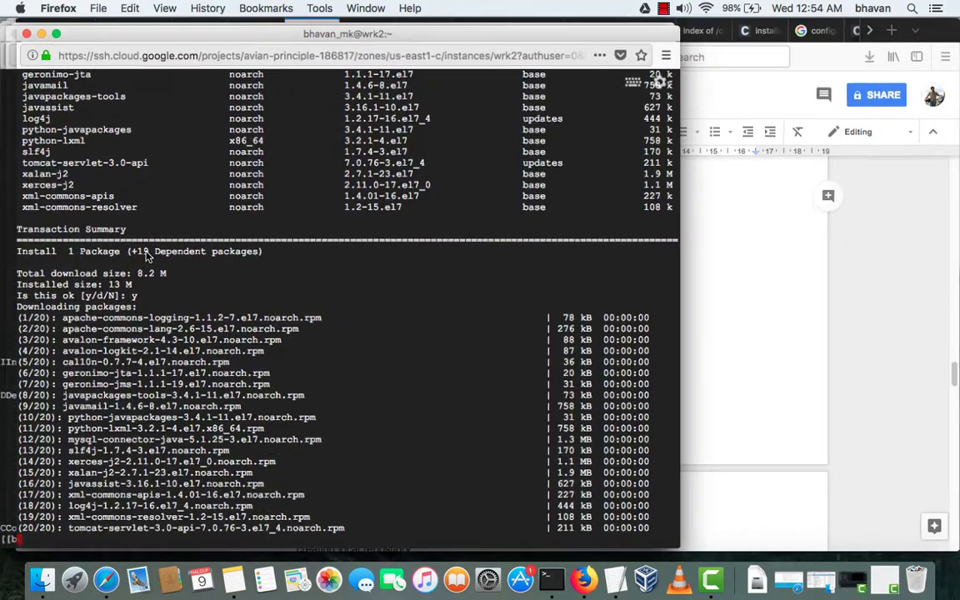
- Install mysql-connector-java and its 19 dependencies on the wrk3 host, confirming with y
key("ctrl+Up")
left_click(146, 258)
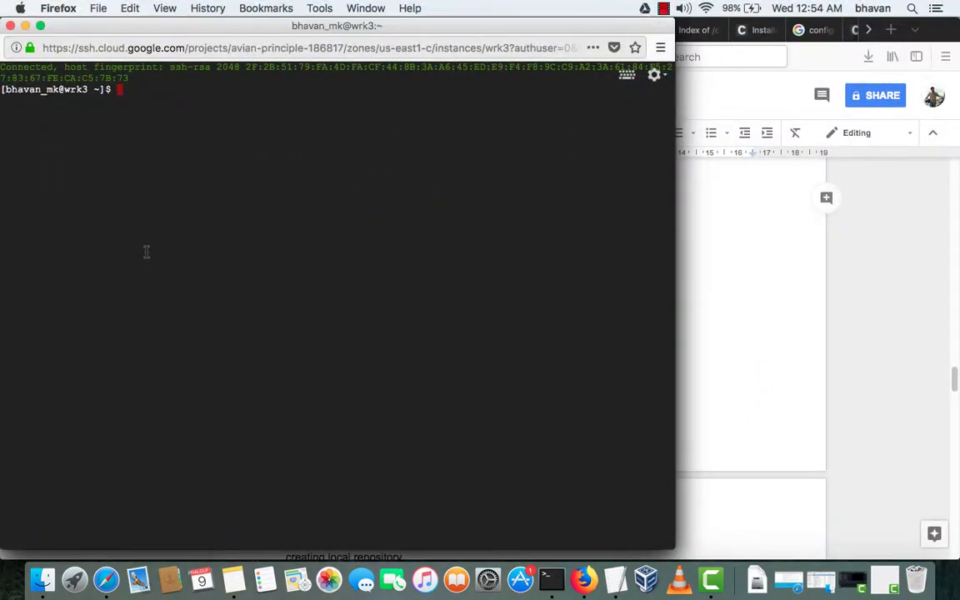
type("sudo yum install mysql-connector-java")
key("Return")
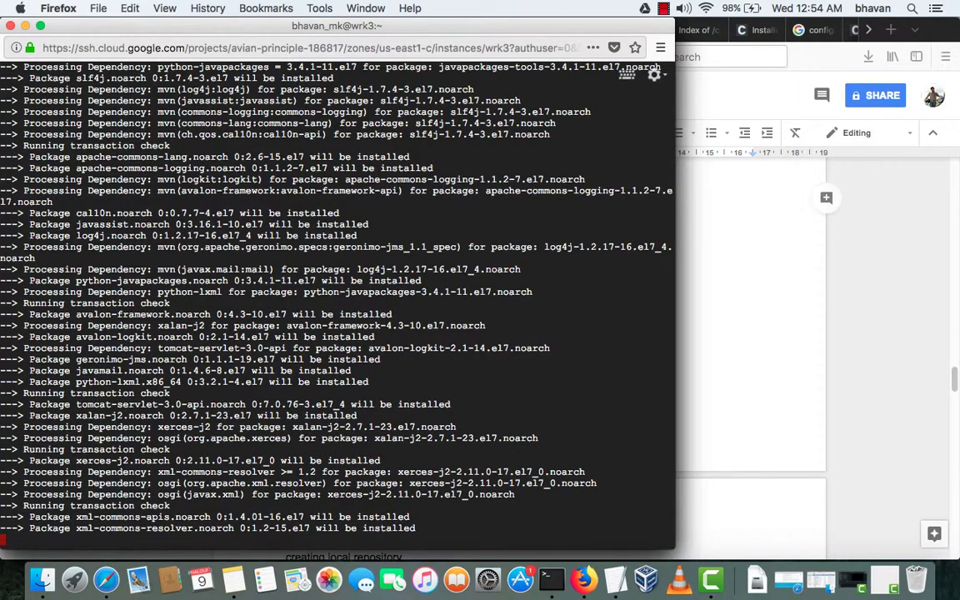
type("y")
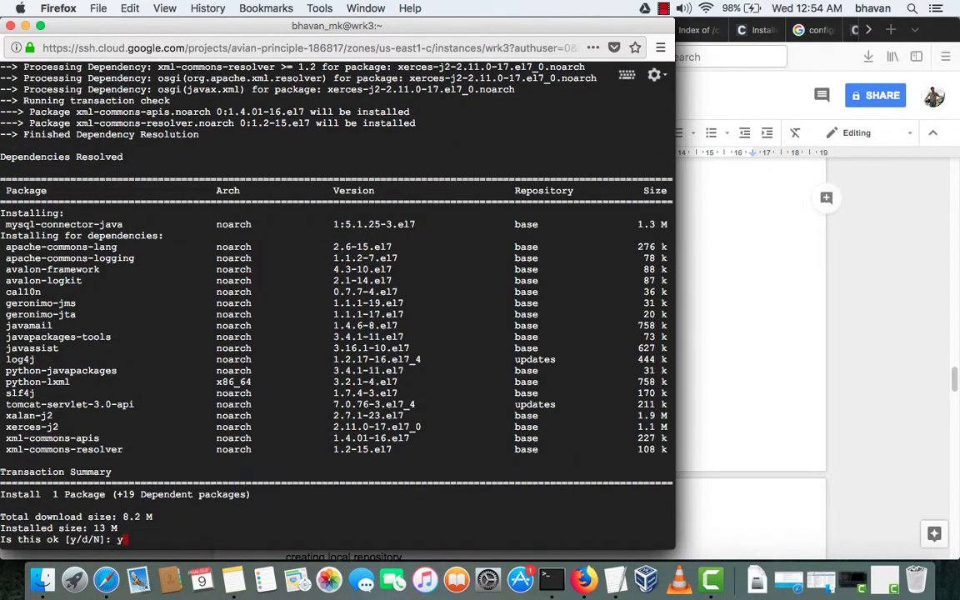
key("Return")
key("ctrl+Up")
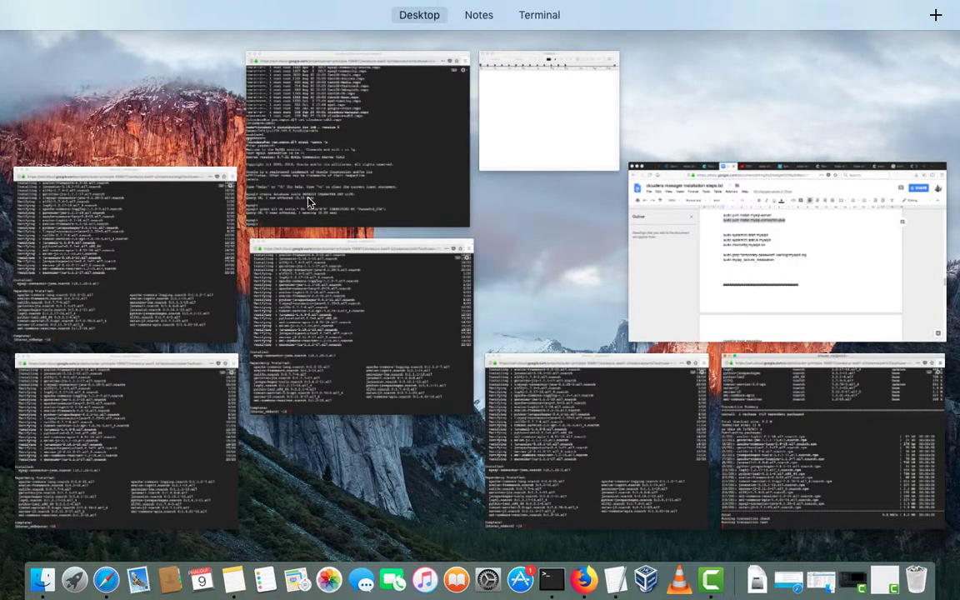
- Exit the MySQL session on the cm host's terminal
left_click(308, 202)
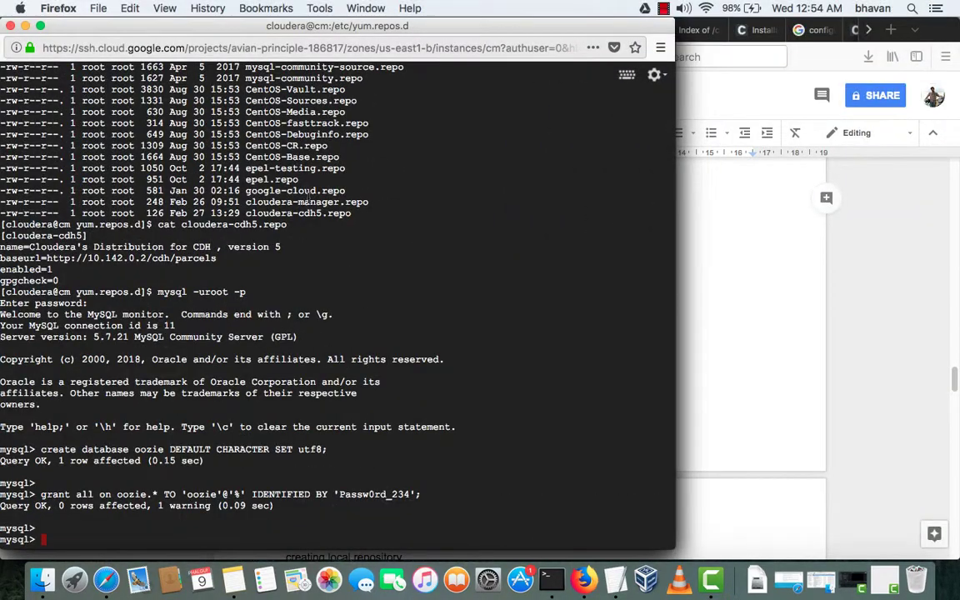
type("exit")
key("Return")
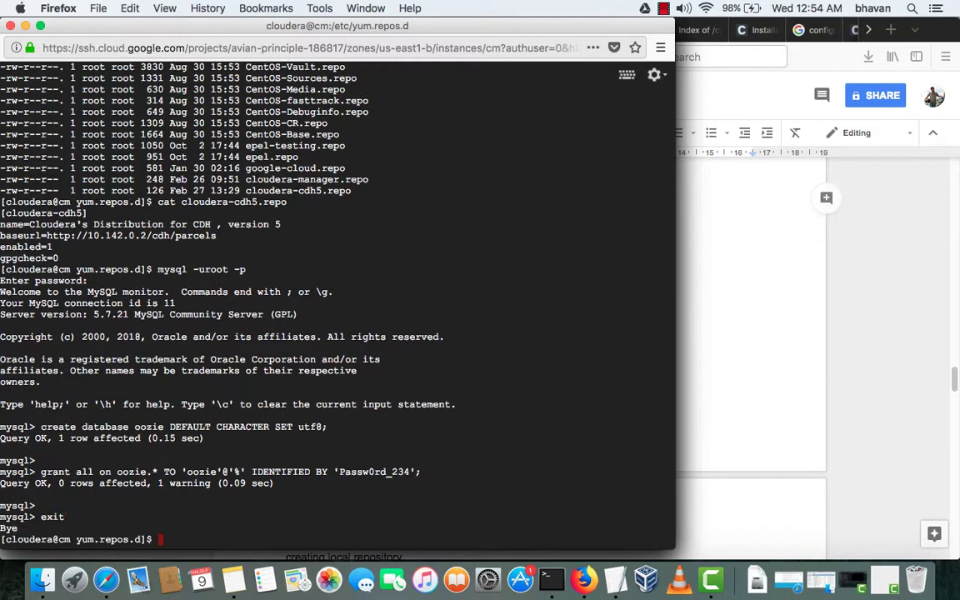
- Run 'sudo yum install mysql-connector-java' on cm and review the cloudera-cdh5 404 error
type("sudo yum install mysql-connector-java")
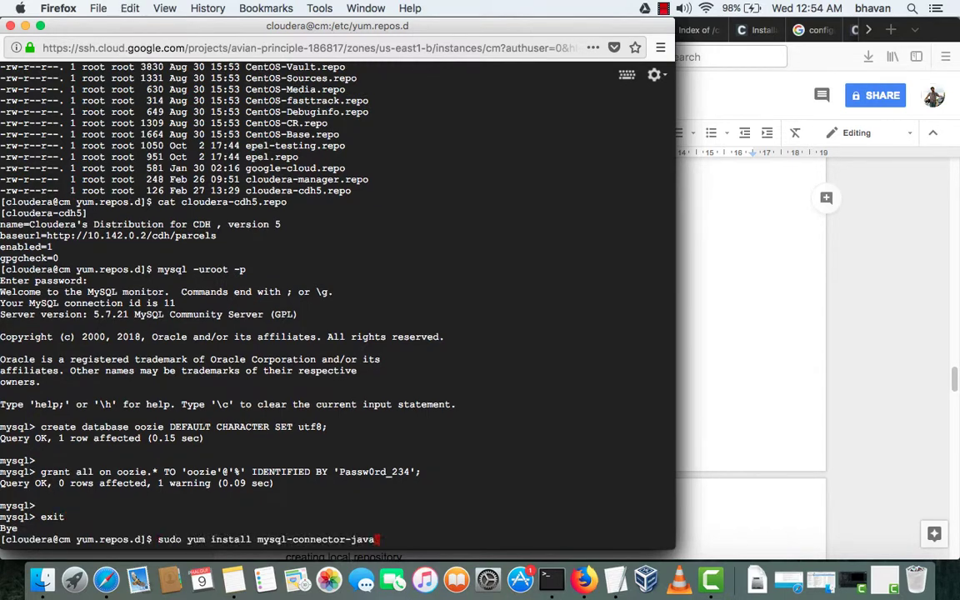
key("Return")
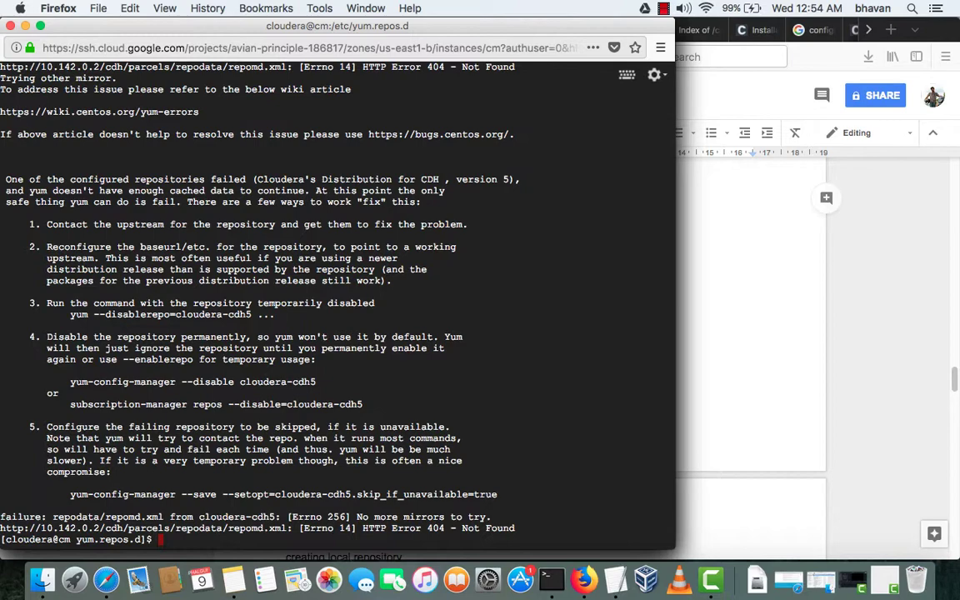
scroll(337, 305, "up", 9)
scroll(337, 304, "up", 6)
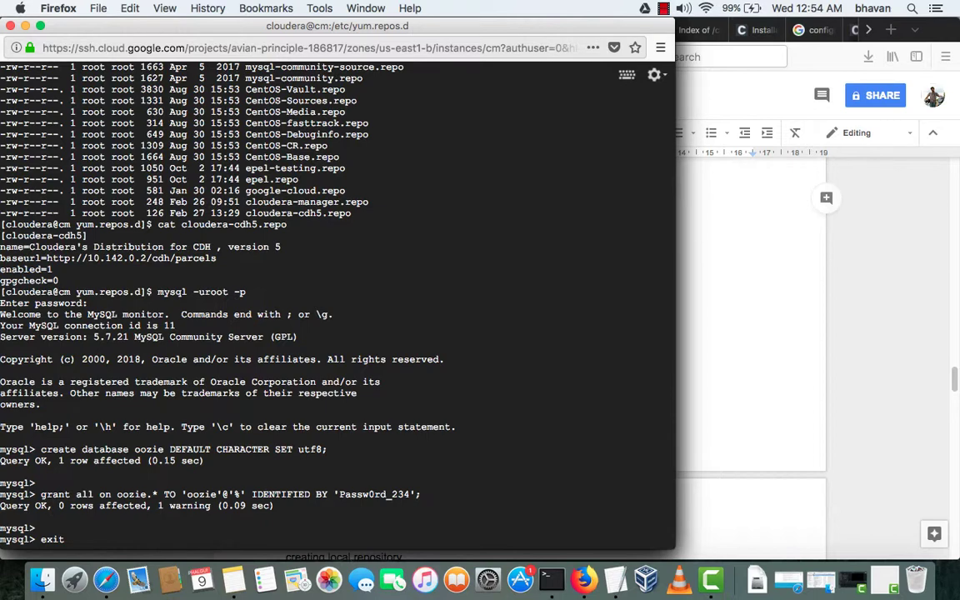
scroll(337, 304, "down", 8)
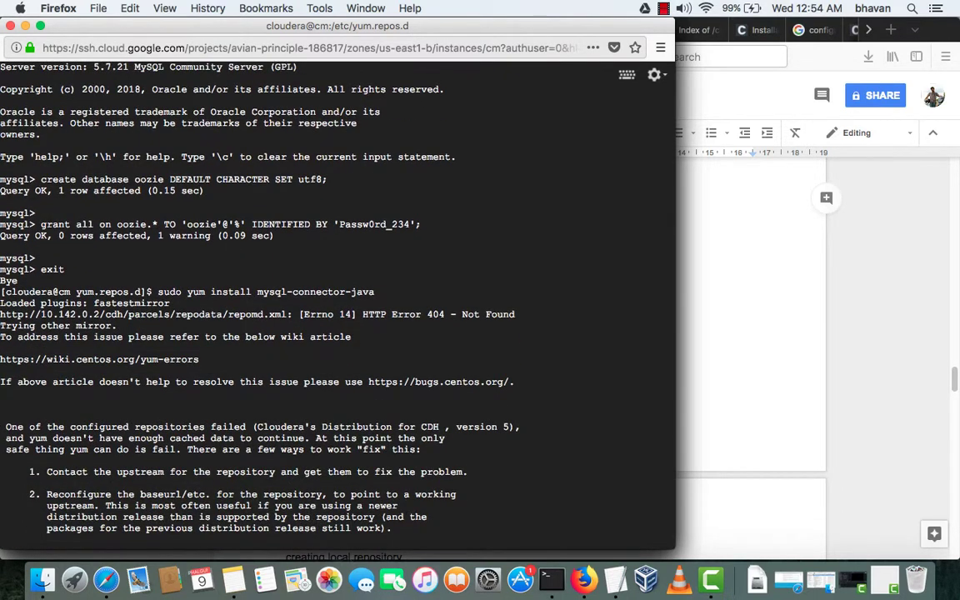
scroll(338, 304, "down", 8)
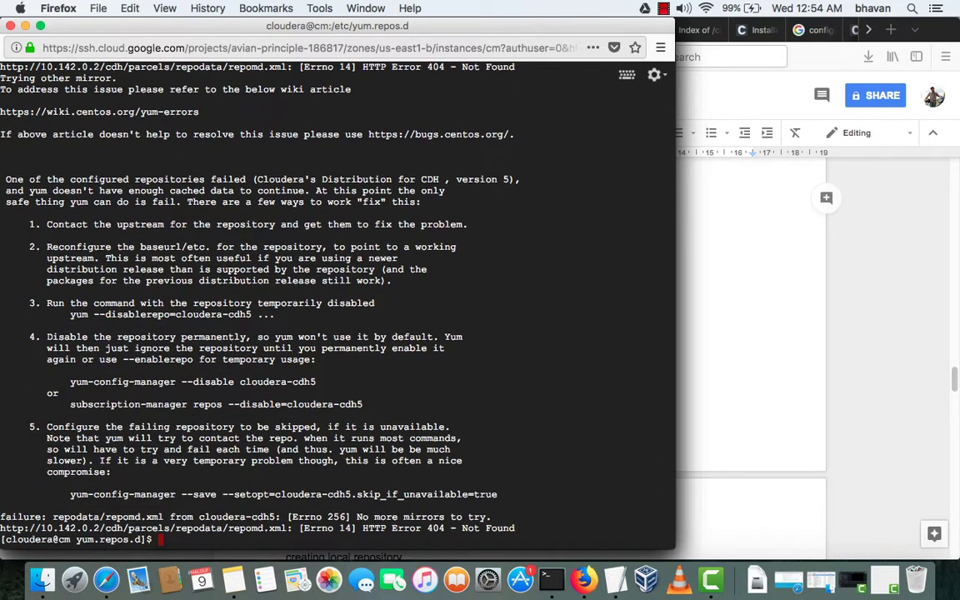
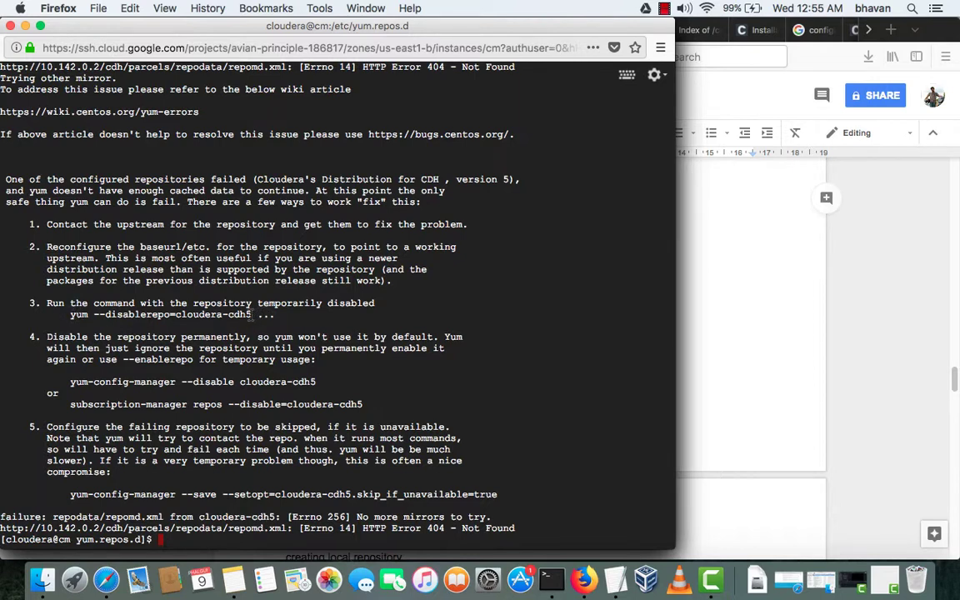
- Copy the 'yum --disablerepo=cloudera-cdh5' command into the SSH terminal and run it
left_click_drag(252, 314, 70, 315)
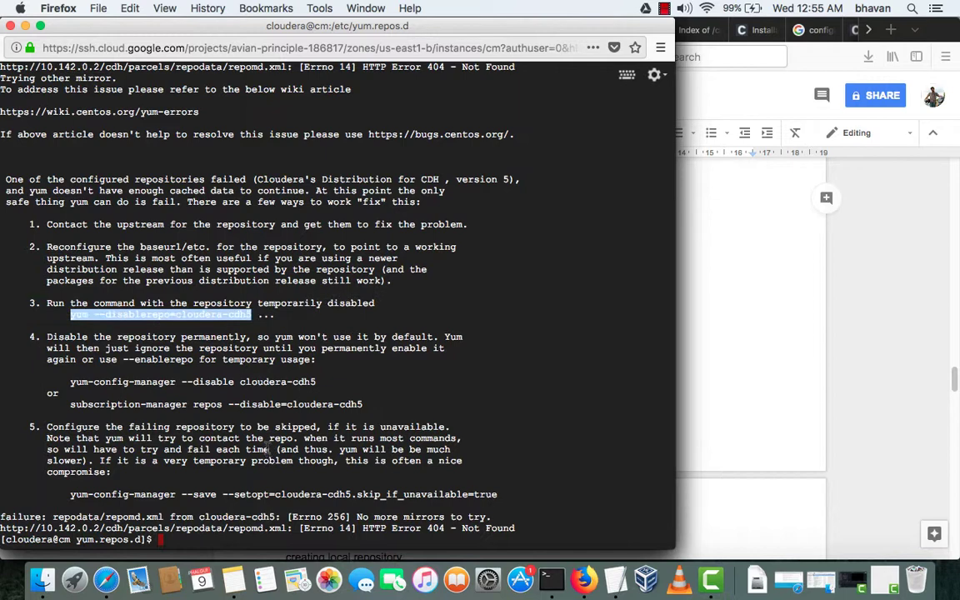
key("super+c")
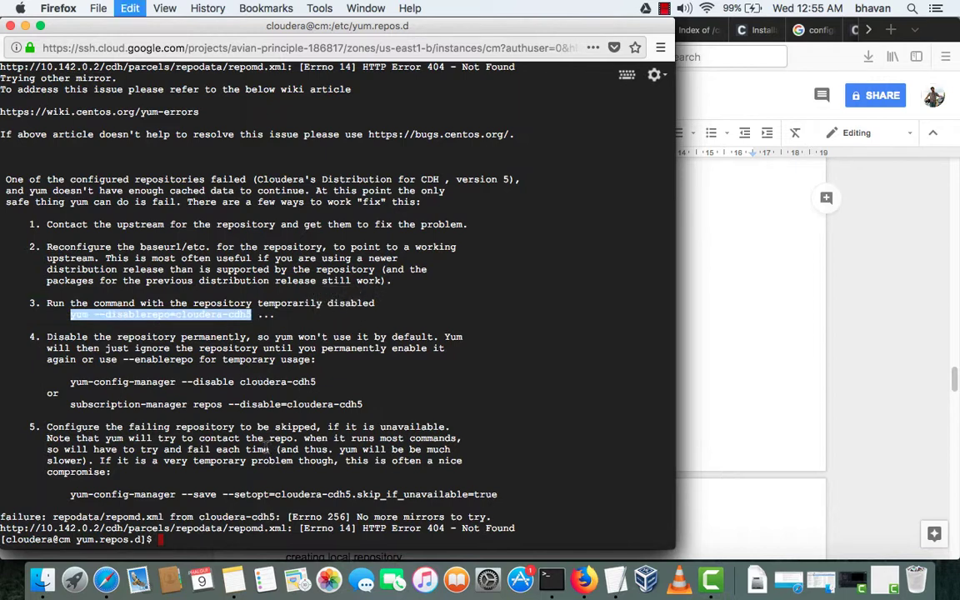
left_click(266, 444)
key("super+v")
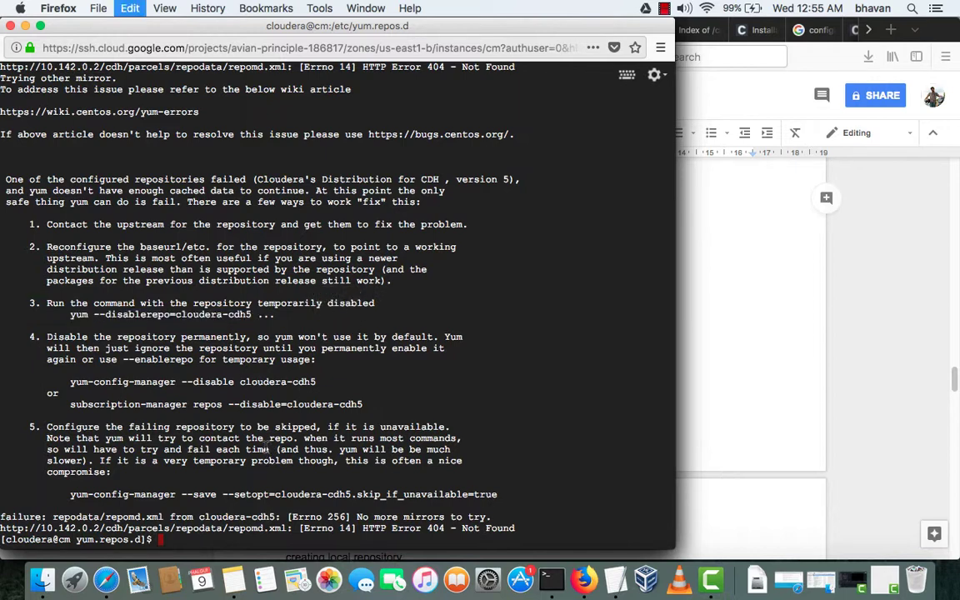
key("Return")
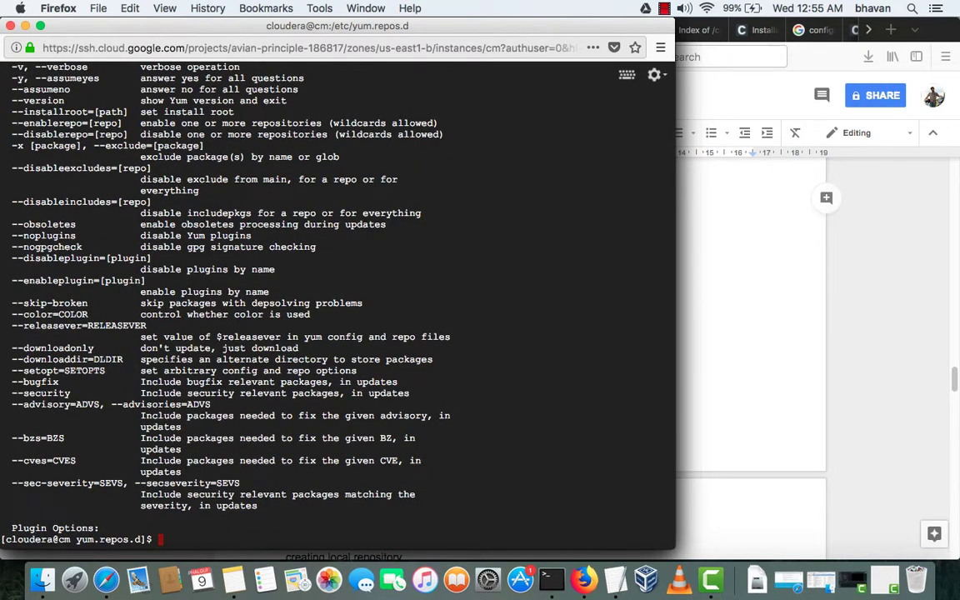
- Rerun the mysql-connector-java install from history and return to Cloudera's Database Setup page
key("Up")
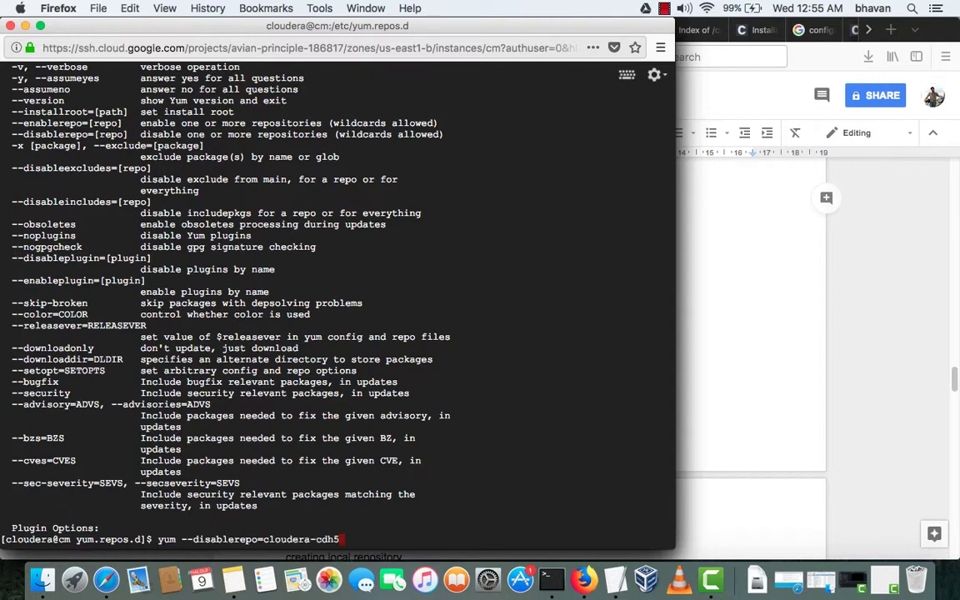
key("Up")
key("Return")
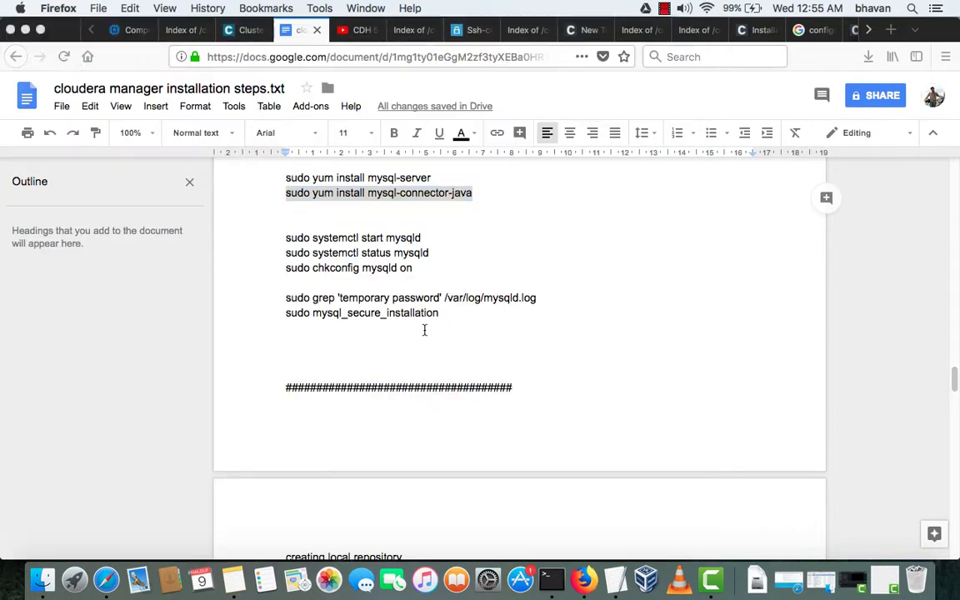
key("super+grave")
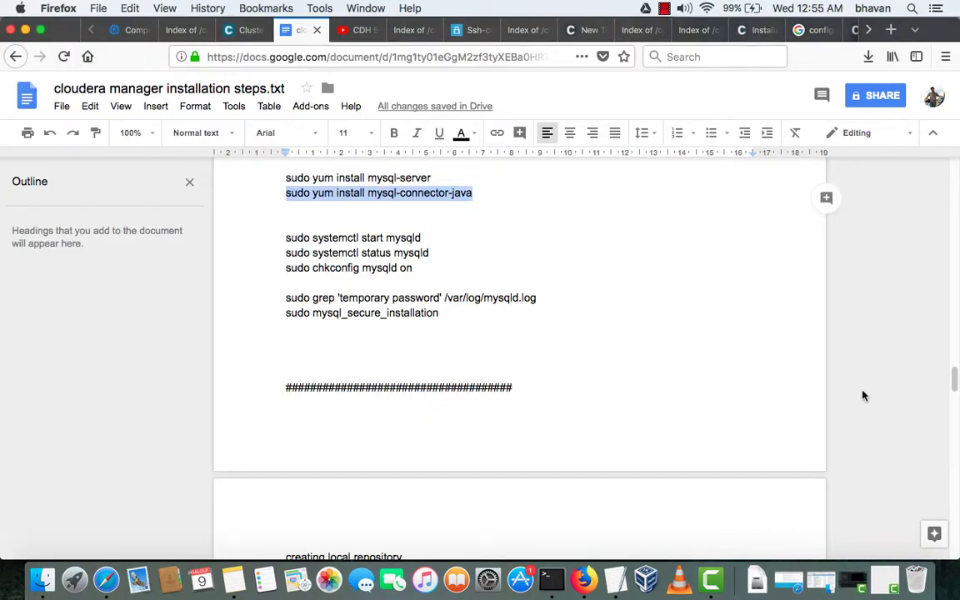
key("ctrl+shift+Tab")
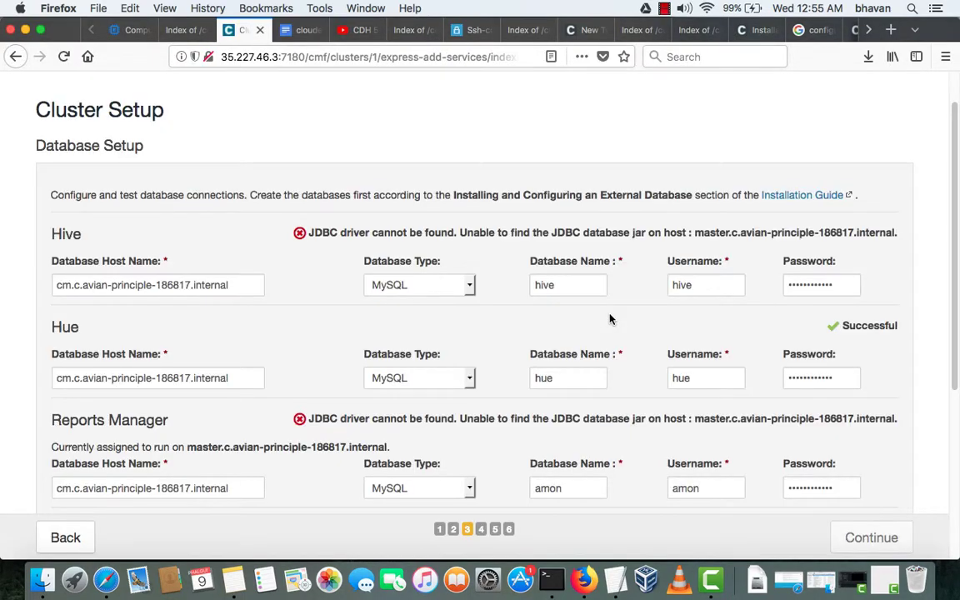
- Rerun the connection tests until Hive, Hue, Reports Manager and Oozie all report Successful
scroll(609, 319, "down", 5)
key("Return")
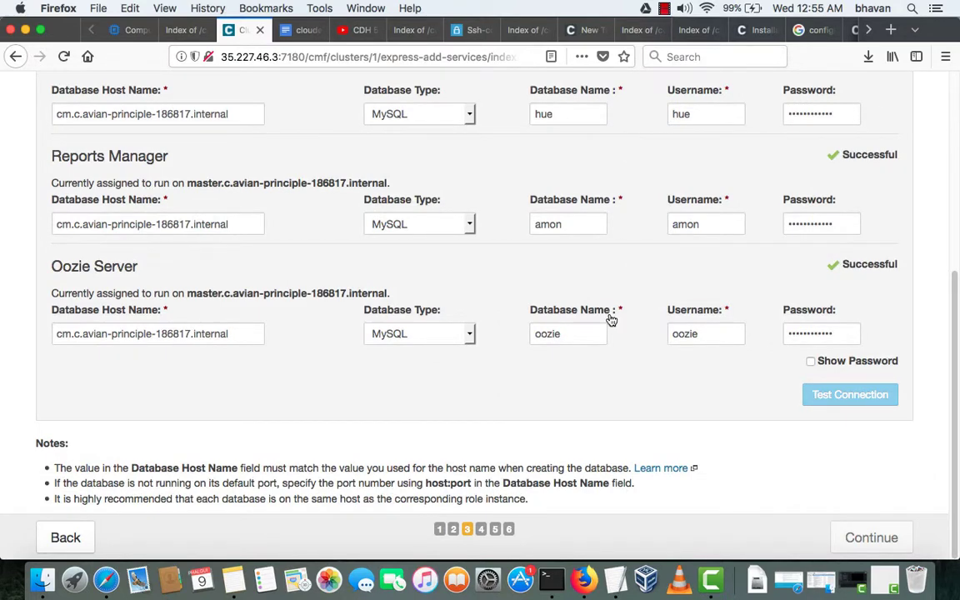
scroll(611, 320, "up", 5)
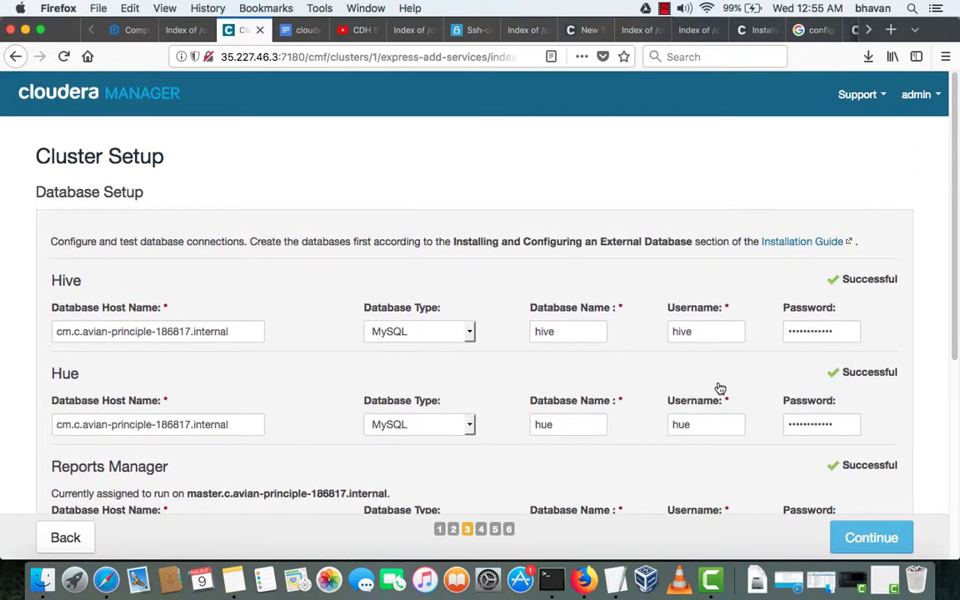
scroll(720, 388, "down", 5)
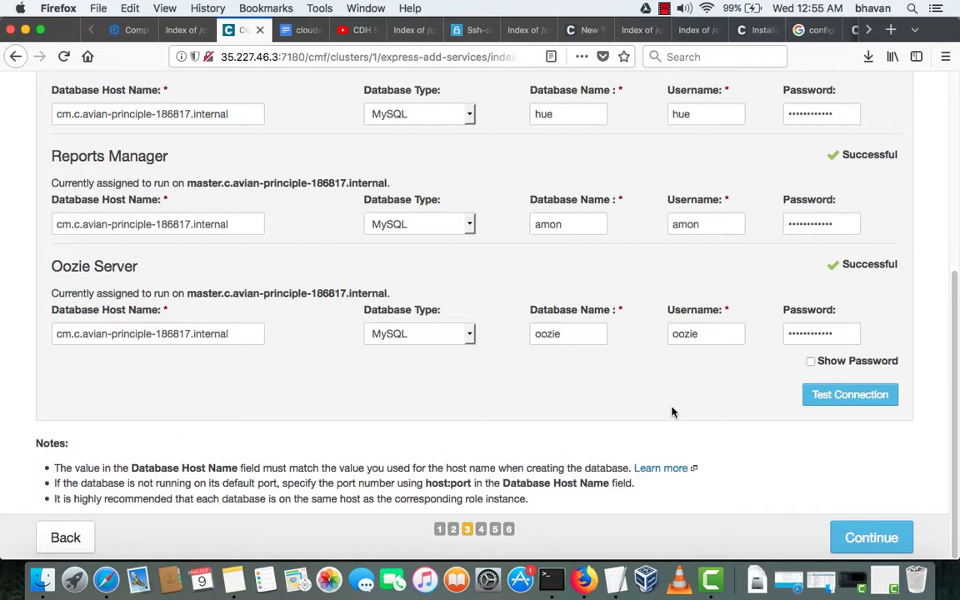
scroll(673, 412, "up", 3)
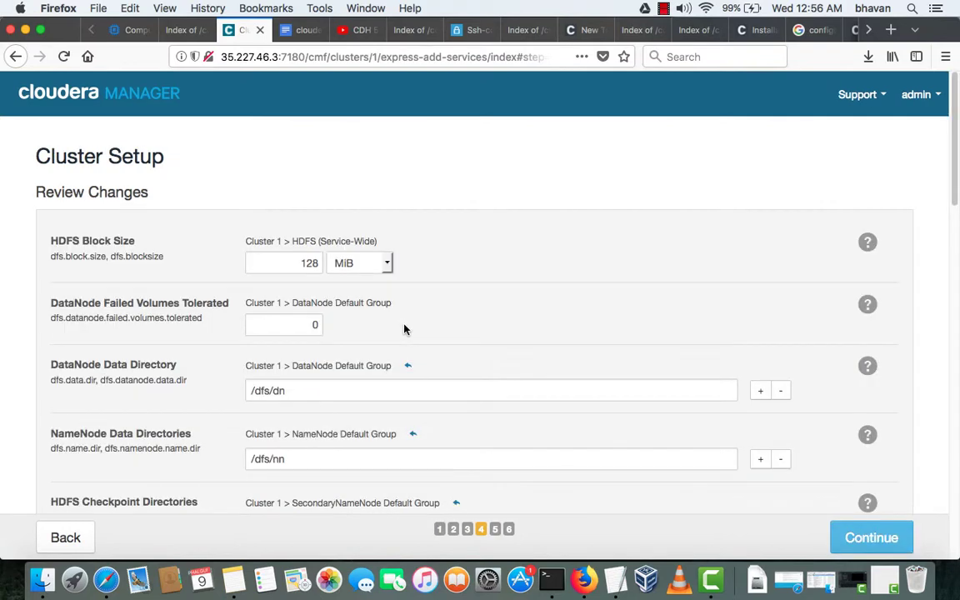
- Review the Review Changes settings, keeping every default, and launch the First Run command
scroll(404, 329, "down", 3)
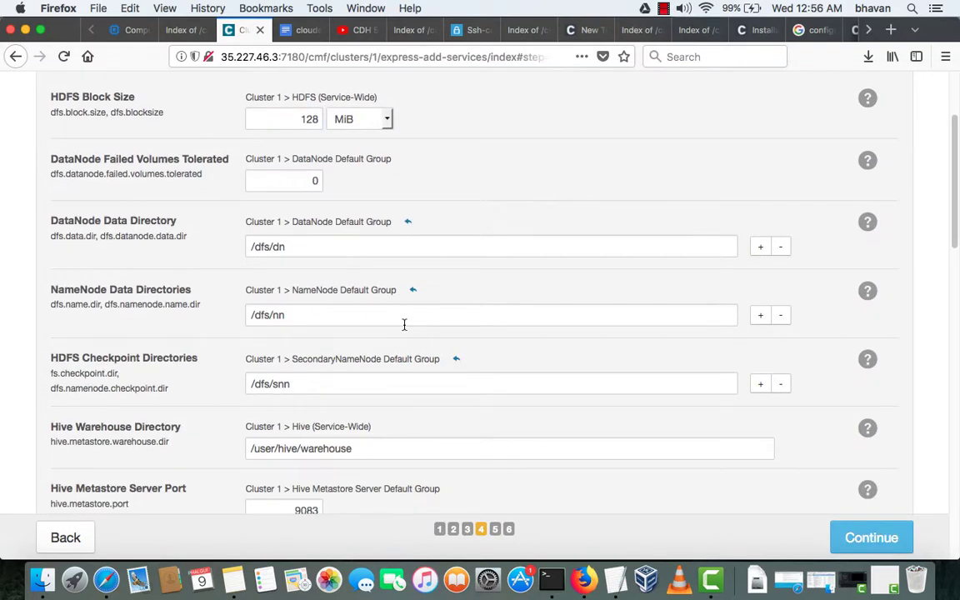
scroll(404, 325, "down", 4)
scroll(454, 347, "down", 3)
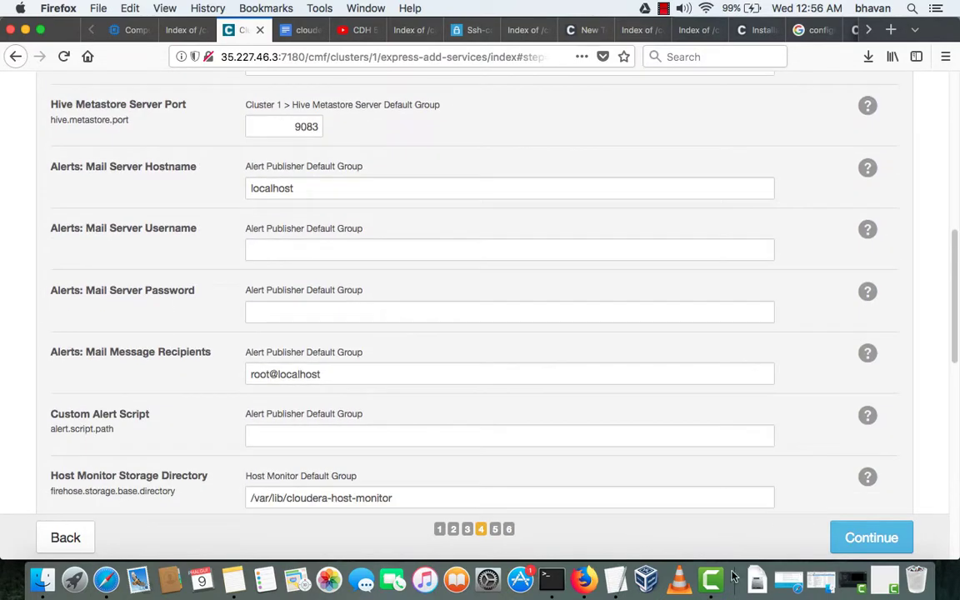
scroll(864, 550, "down", 13)
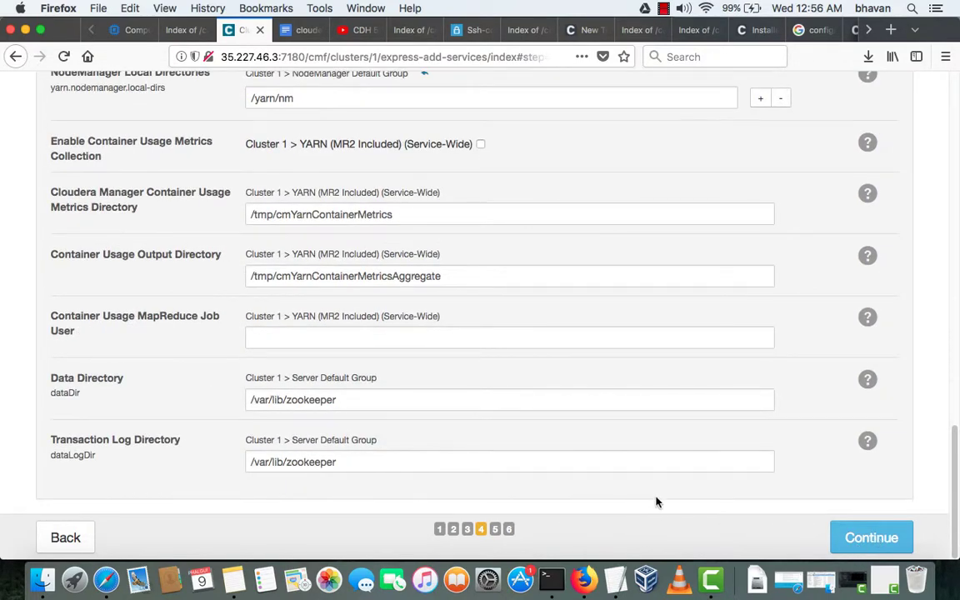
scroll(468, 397, "up", 10)
scroll(467, 397, "up", 15)
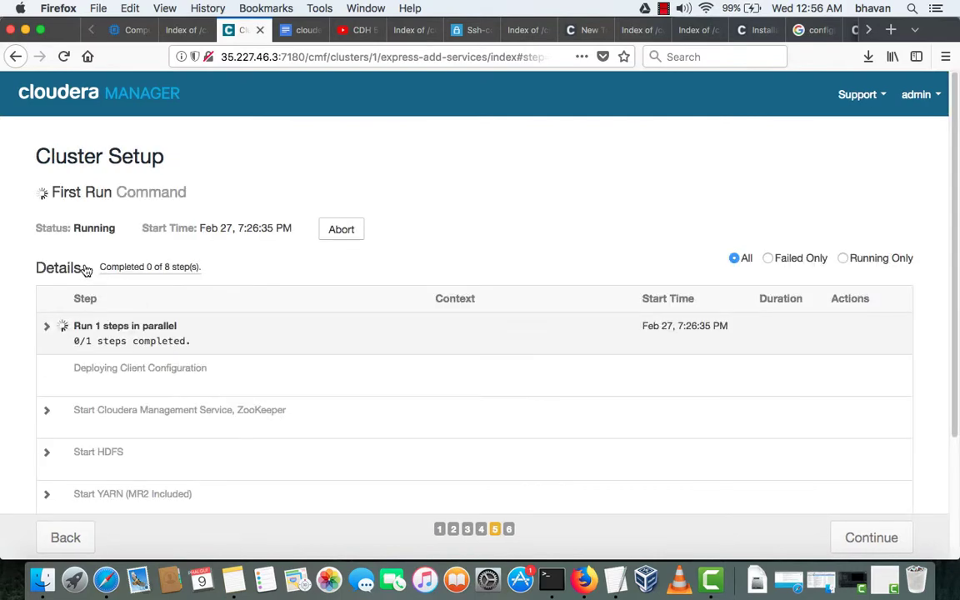
scroll(79, 300, "down", 4)
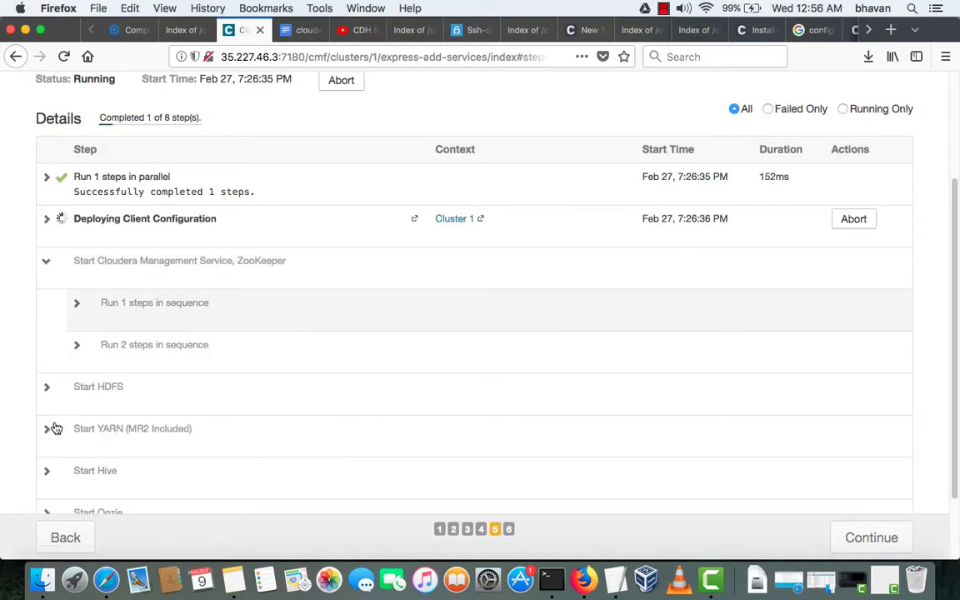
scroll(47, 219, "up", 1)
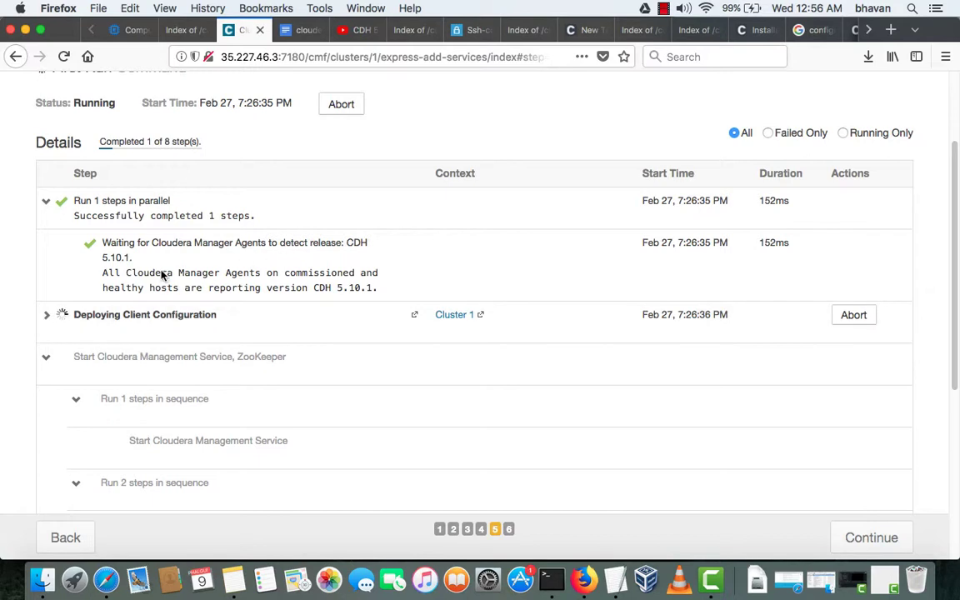
left_click_drag(92, 325, 48, 321)
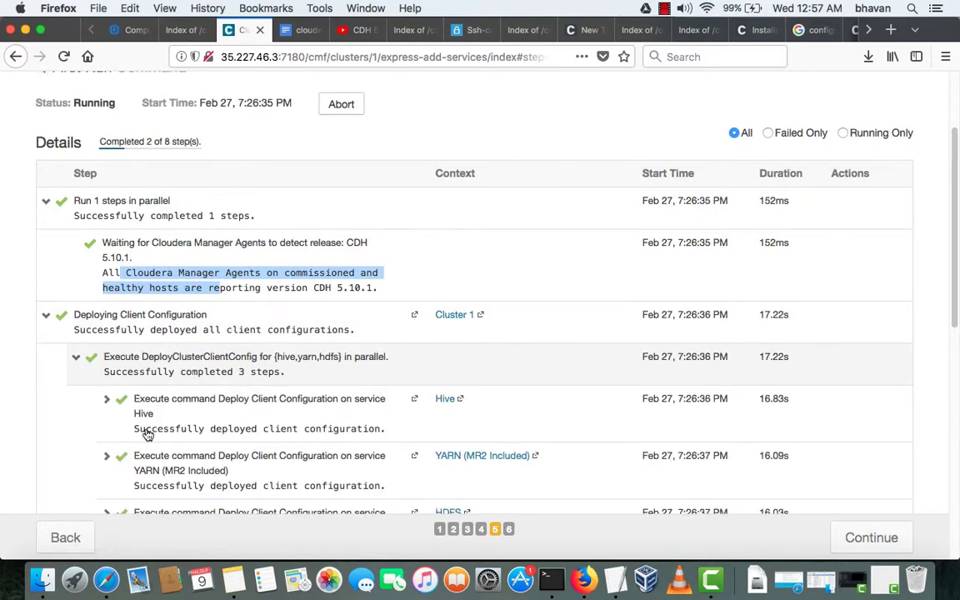
scroll(125, 458, "down", 2)
scroll(158, 392, "down", 1)
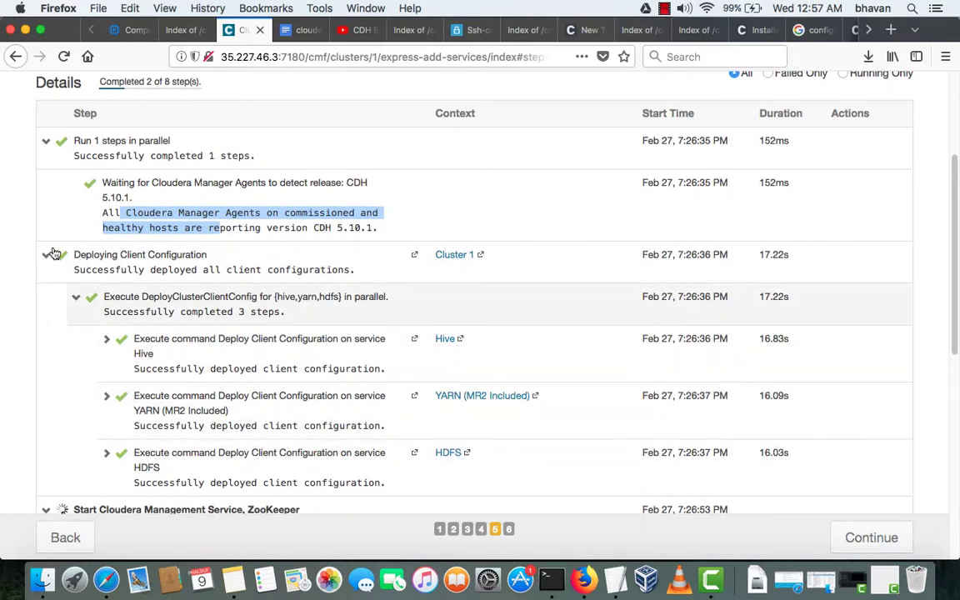
left_click(133, 273)
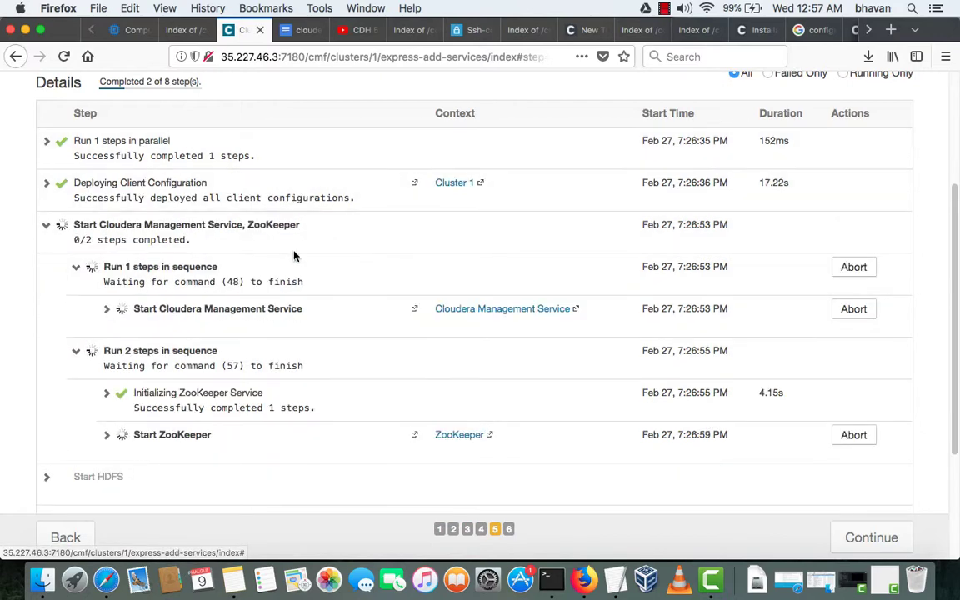
left_click(163, 321)
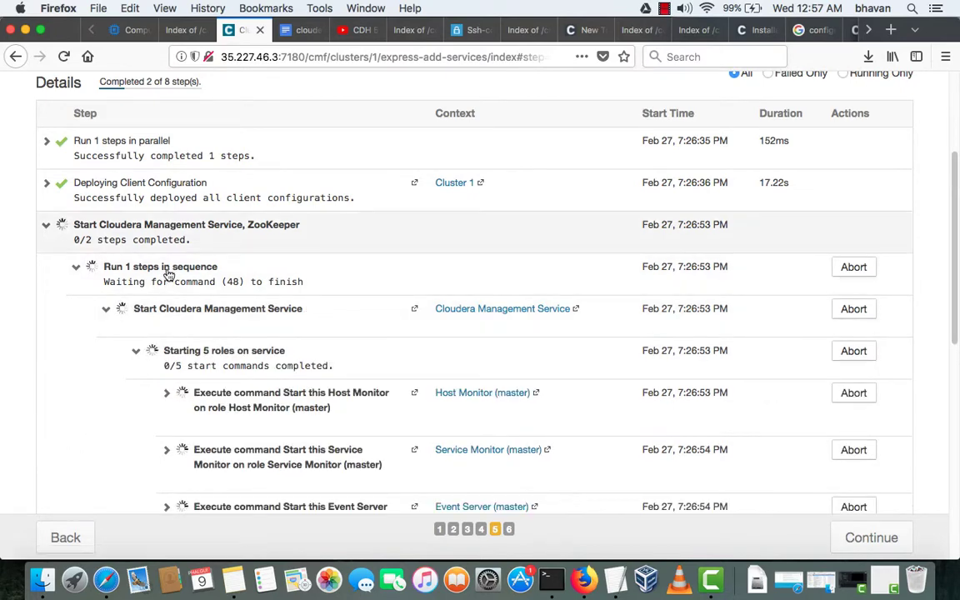
scroll(171, 319, "down", 3)
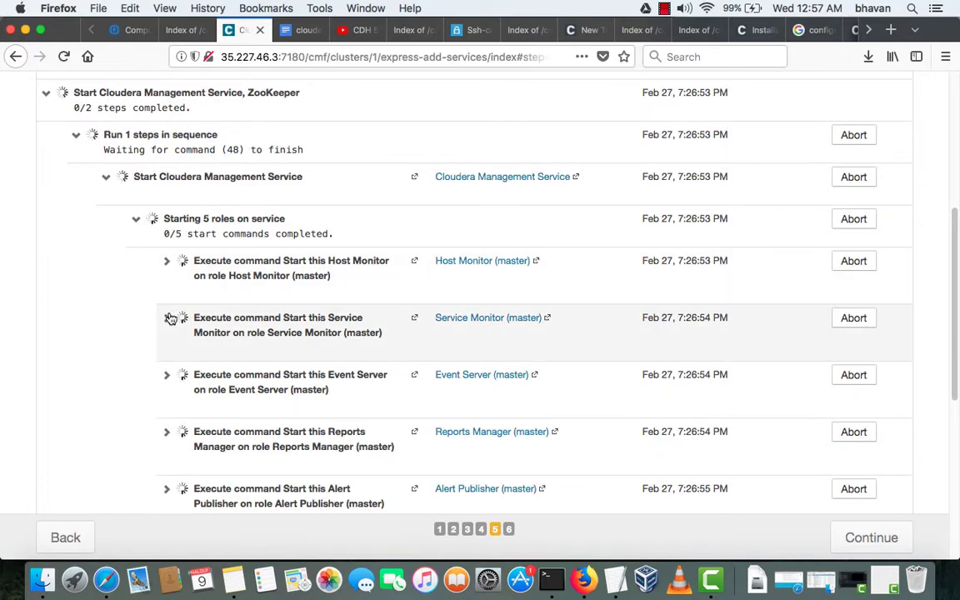
scroll(171, 320, "down", 4)
scroll(171, 319, "down", 2)
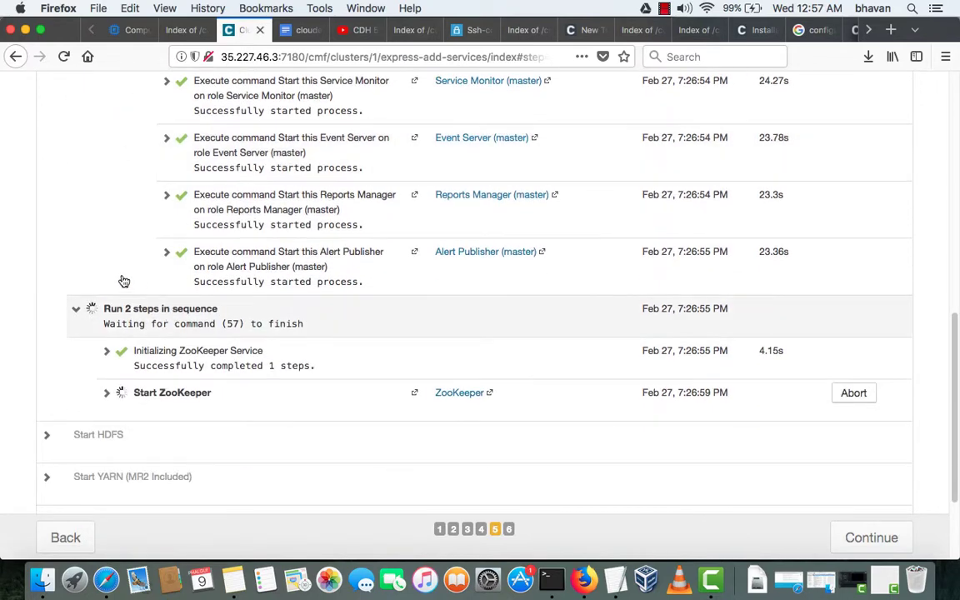
scroll(109, 268, "down", 3)
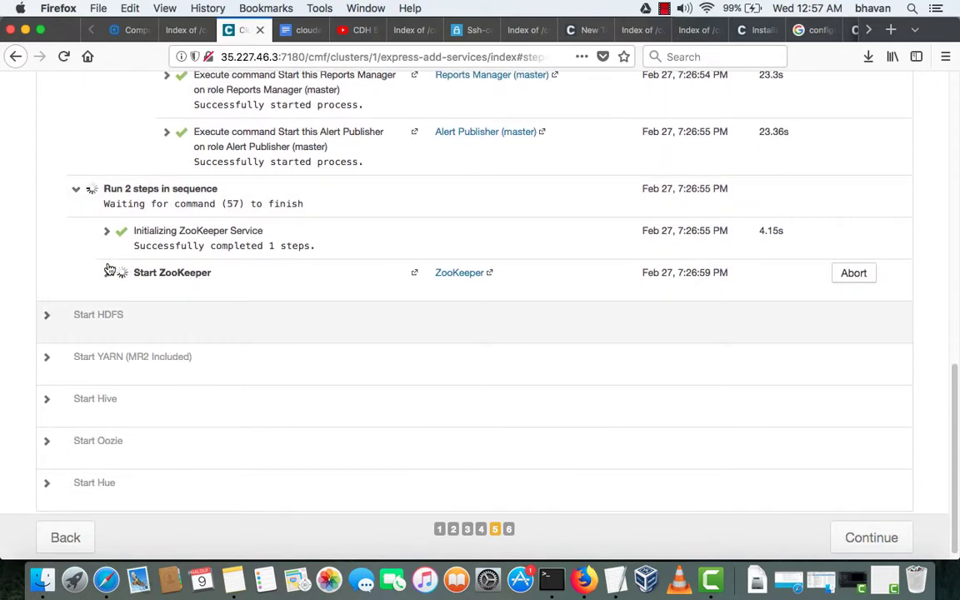
left_click(107, 264)
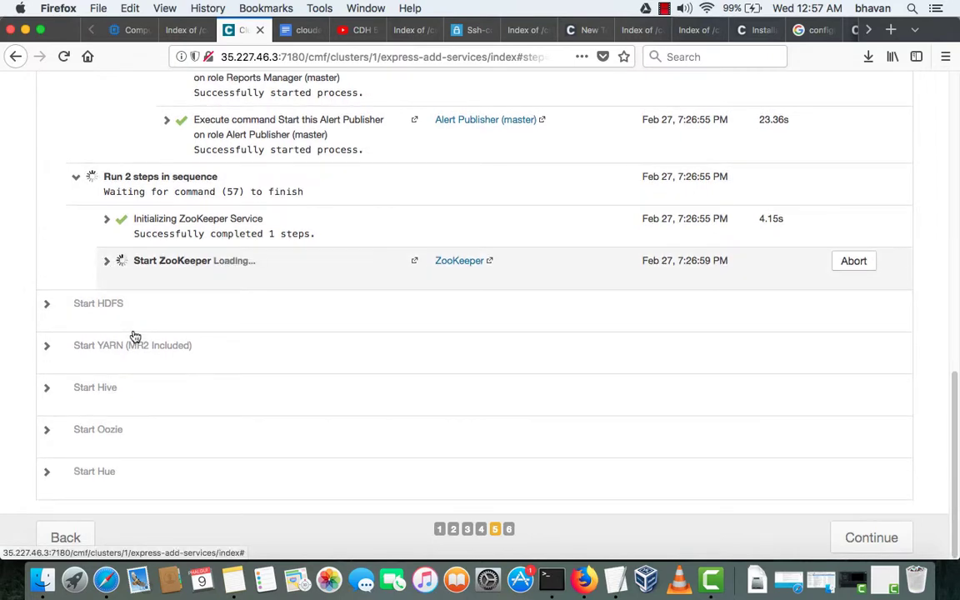
scroll(134, 335, "down", 3)
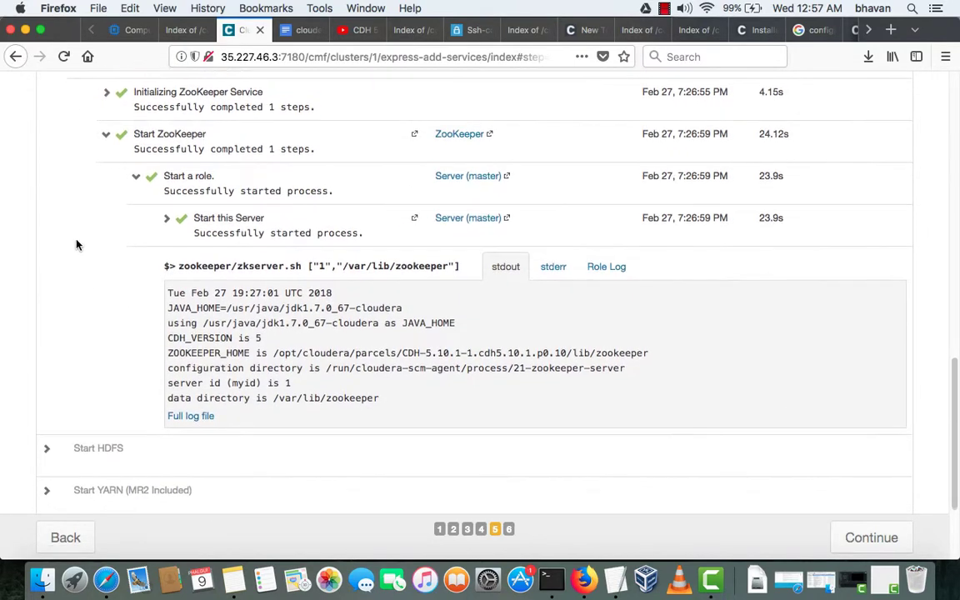
scroll(73, 235, "down", 1)
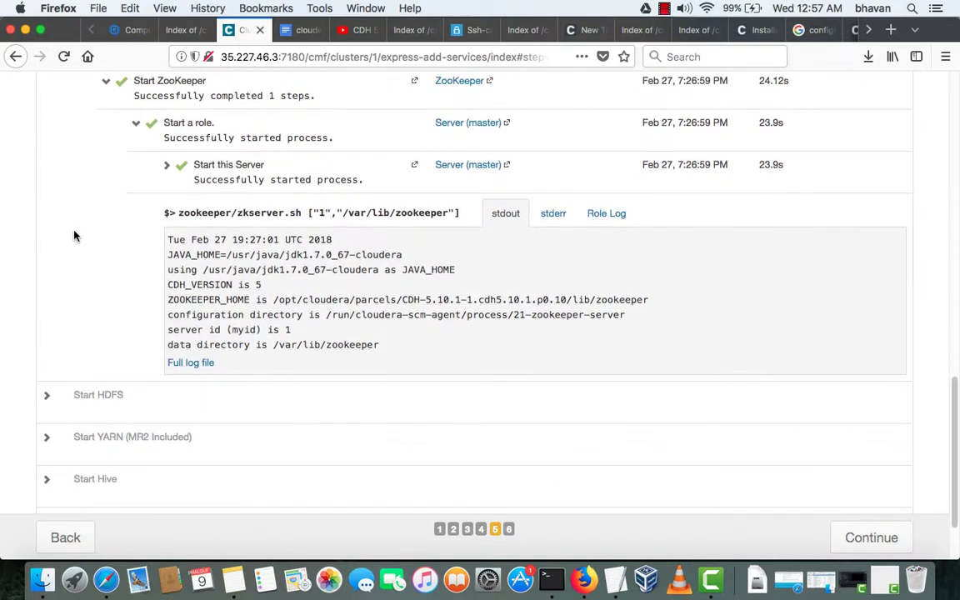
scroll(183, 405, "up", 5)
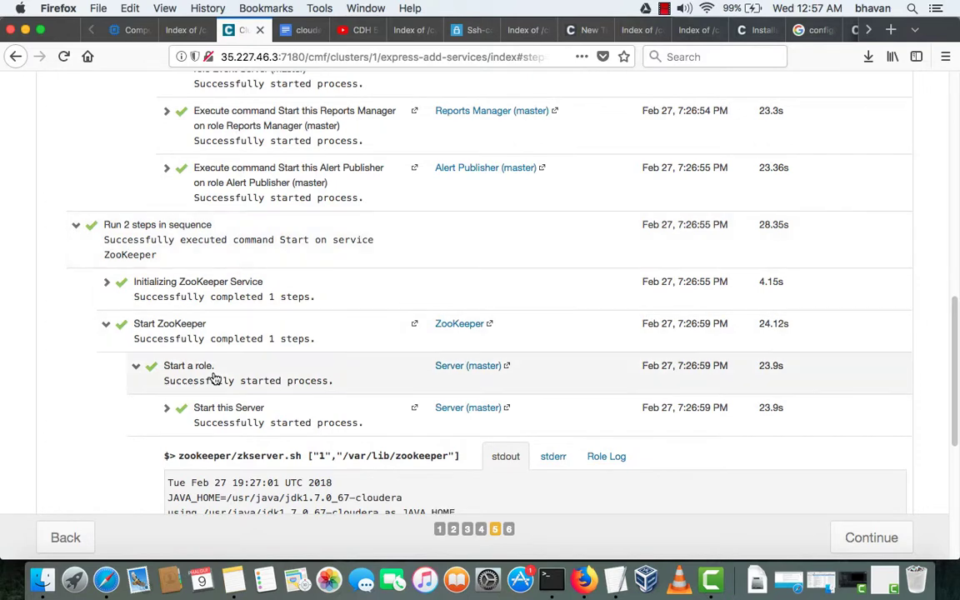
scroll(97, 316, "down", 4)
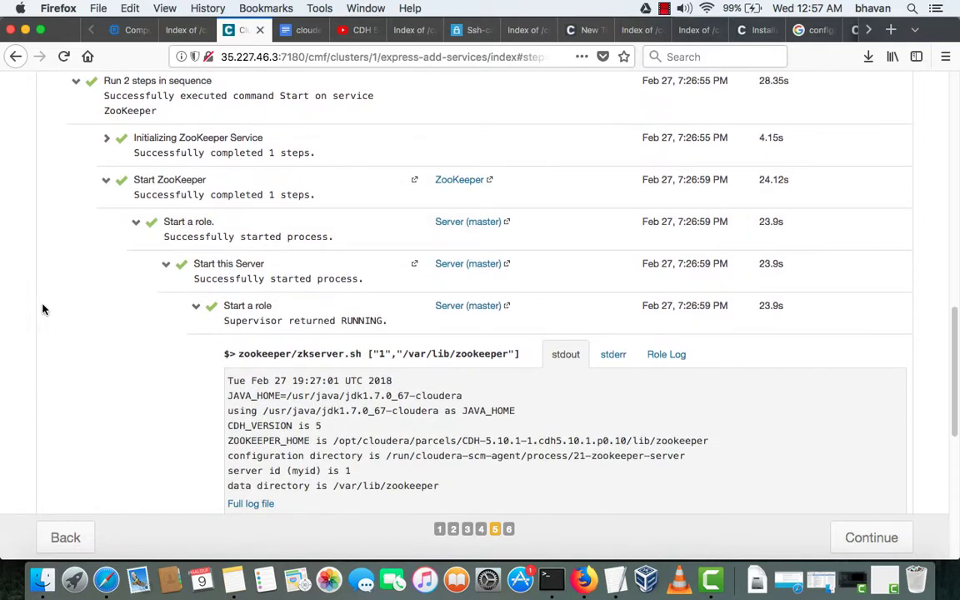
scroll(176, 383, "down", 7)
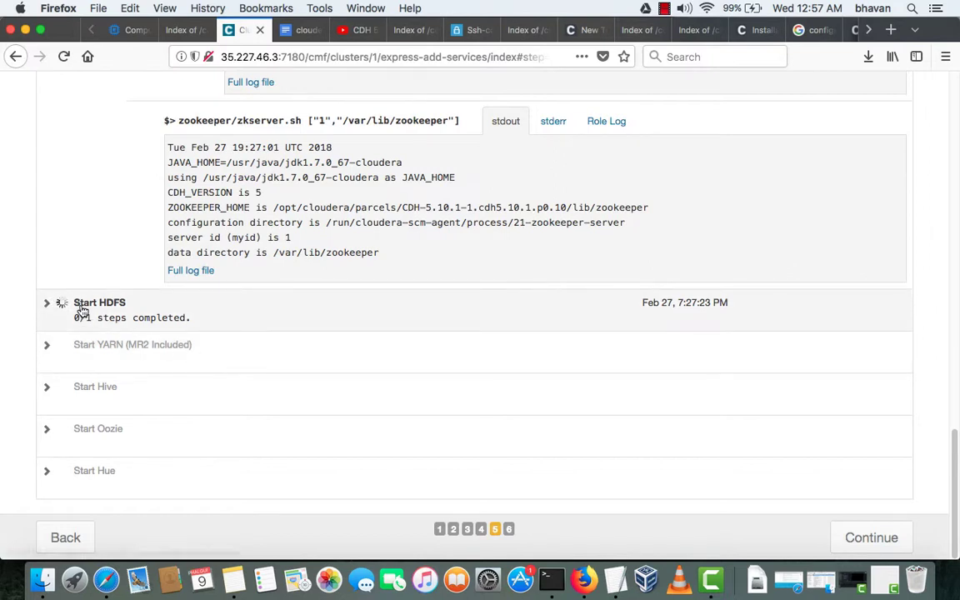
- Expand Start HDFS and follow its sub-steps, including NameNode formatting, until it finishes
left_click(81, 313)
scroll(208, 366, "down", 1)
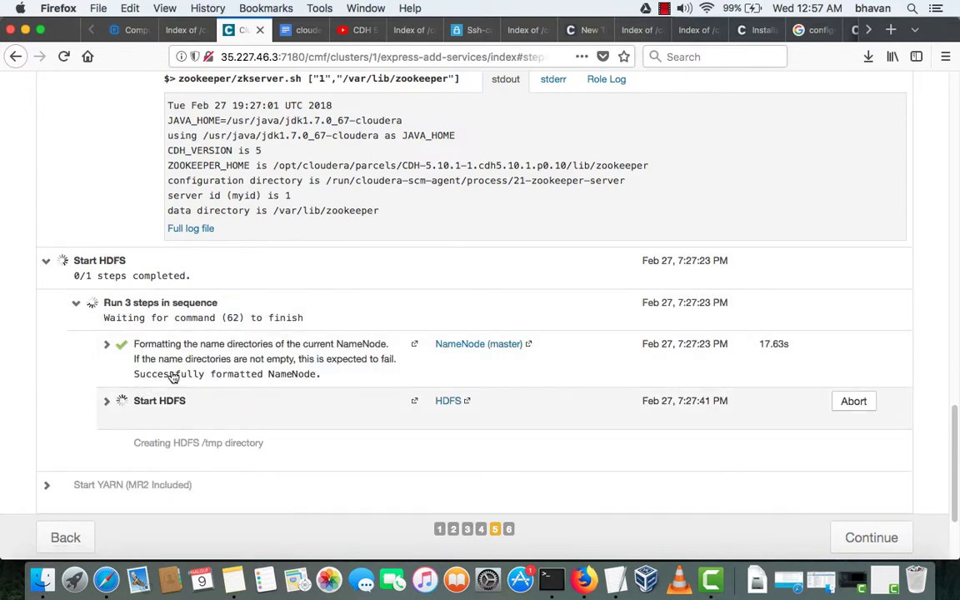
scroll(172, 376, "down", 2)
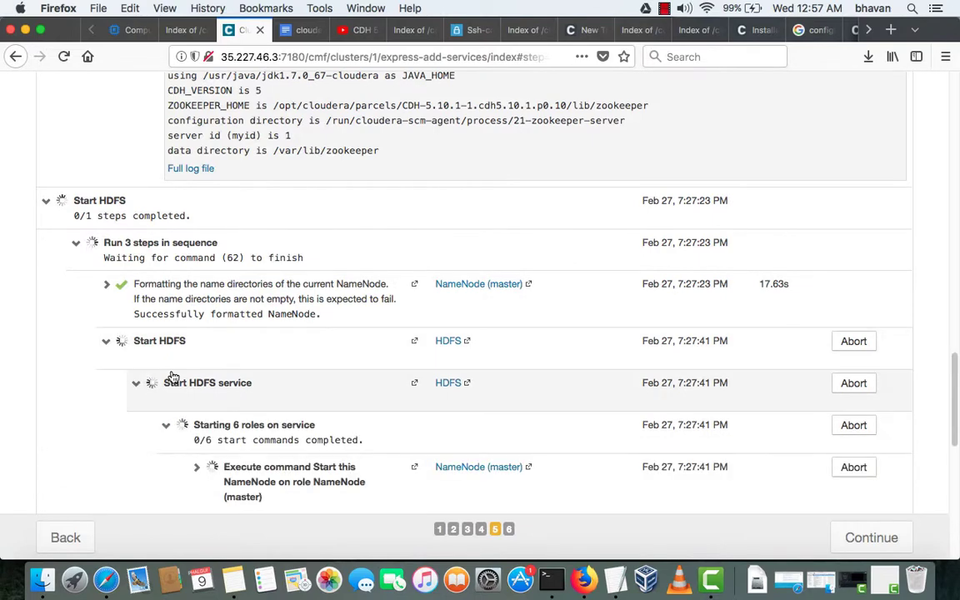
scroll(173, 377, "down", 3)
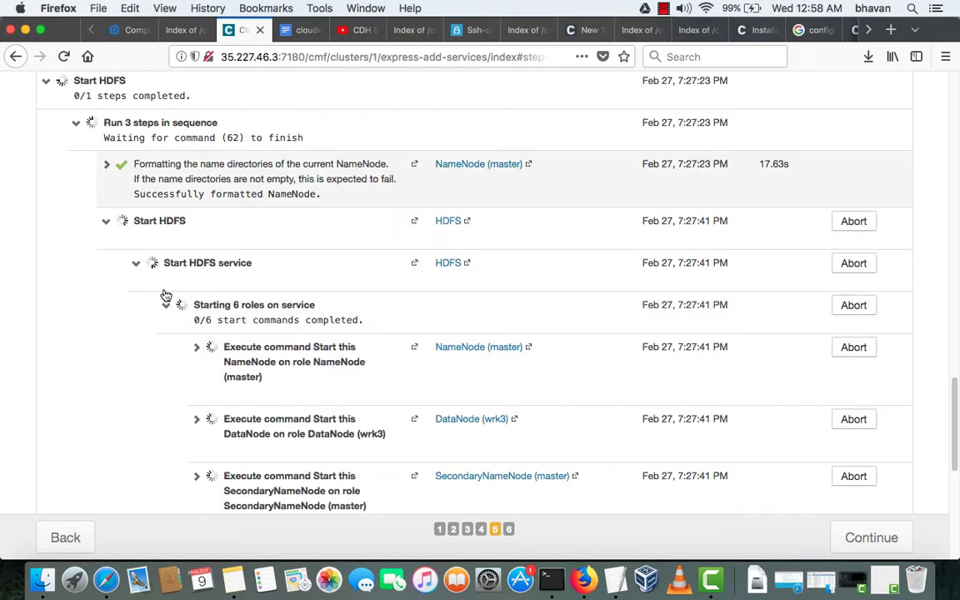
triple_click(164, 295)
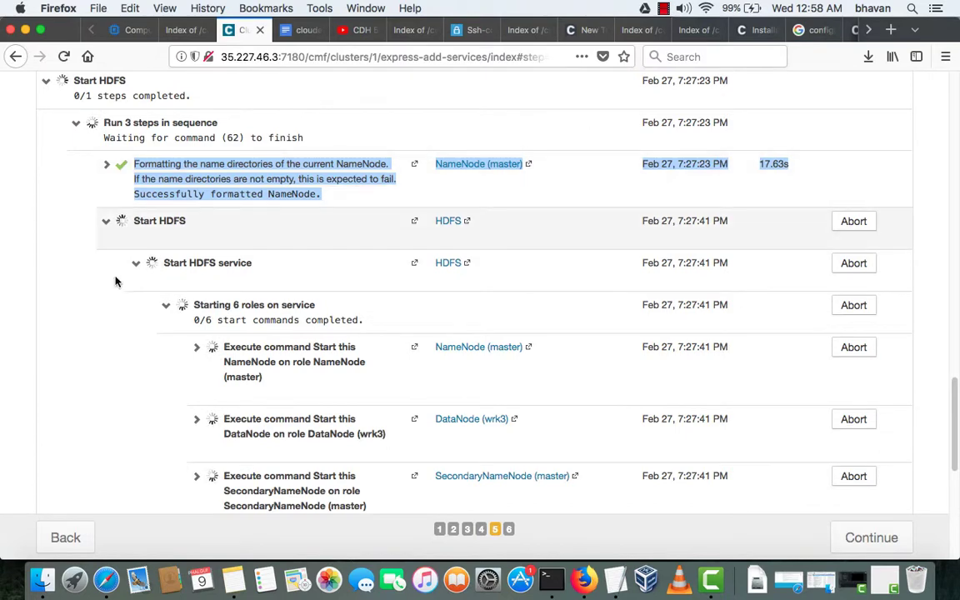
scroll(115, 281, "down", 10)
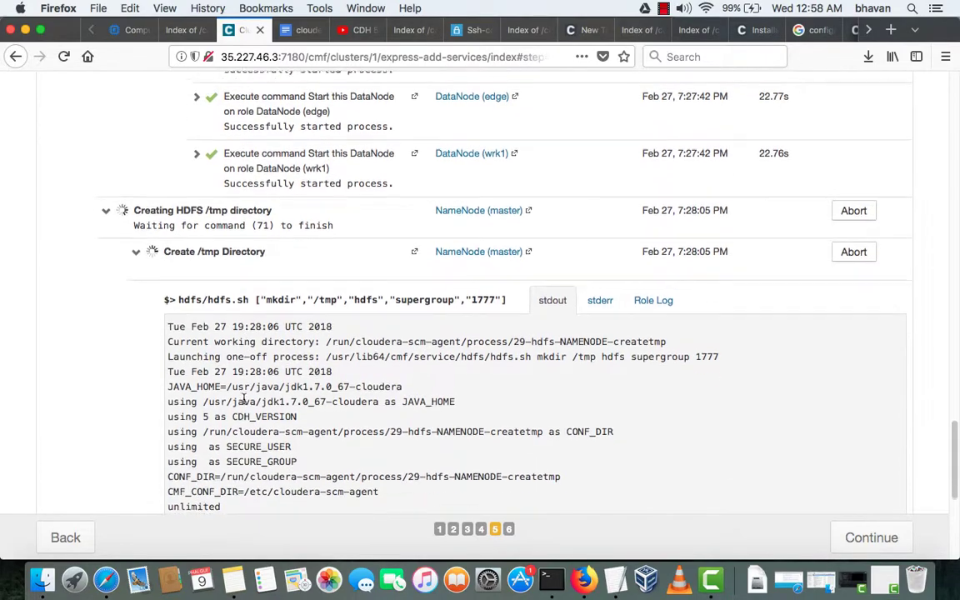
scroll(245, 405, "up", 10)
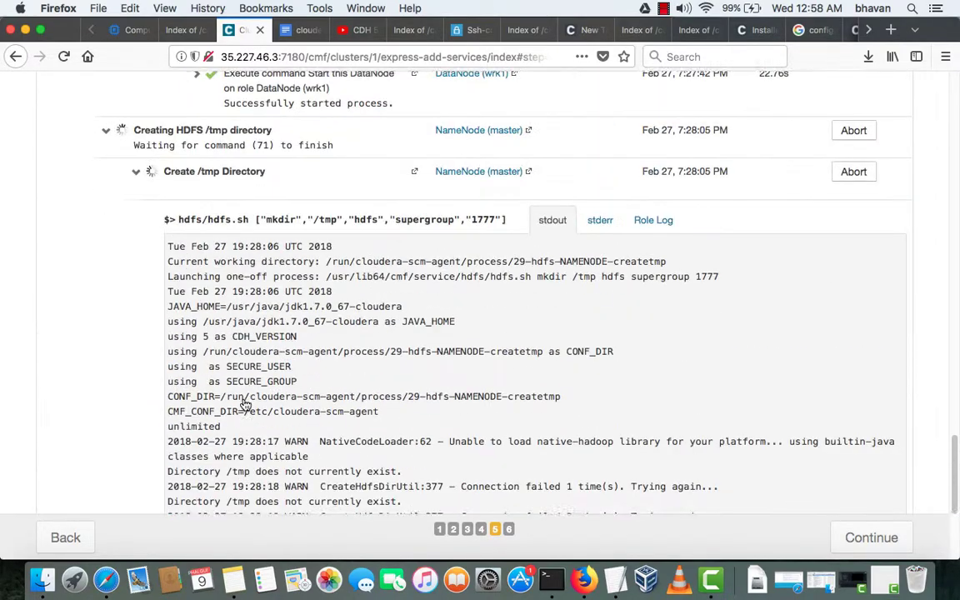
scroll(184, 400, "down", 5)
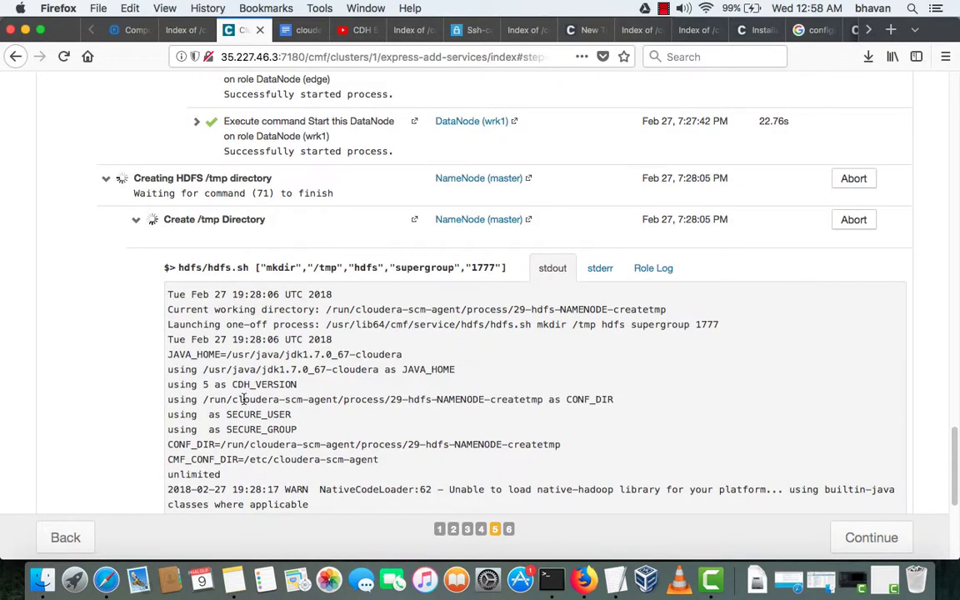
scroll(244, 401, "down", 6)
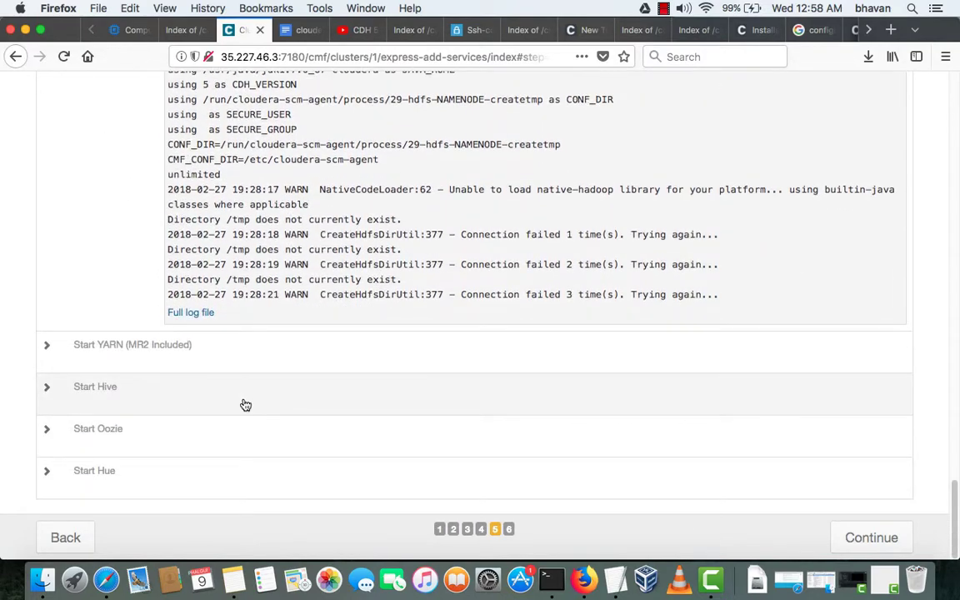
scroll(79, 338, "up", 15)
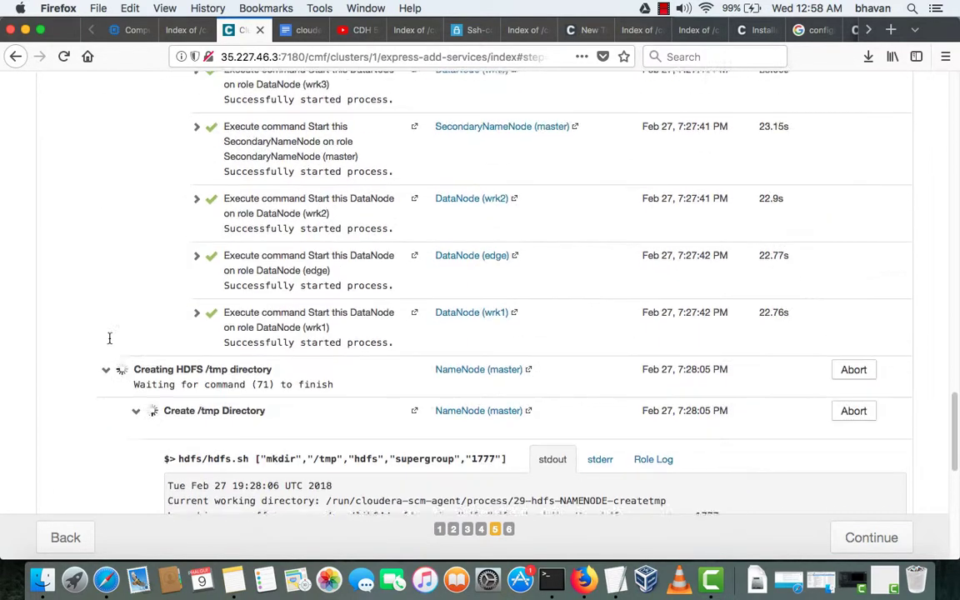
scroll(153, 365, "up", 20)
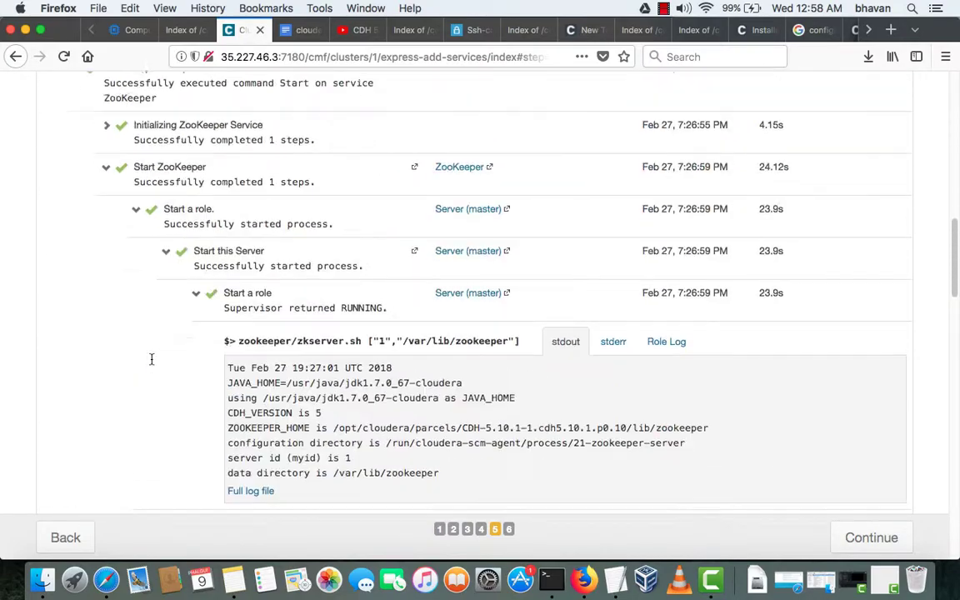
- Collapse the finished ZooKeeper and Cloudera Management Service start groups
left_click(153, 365)
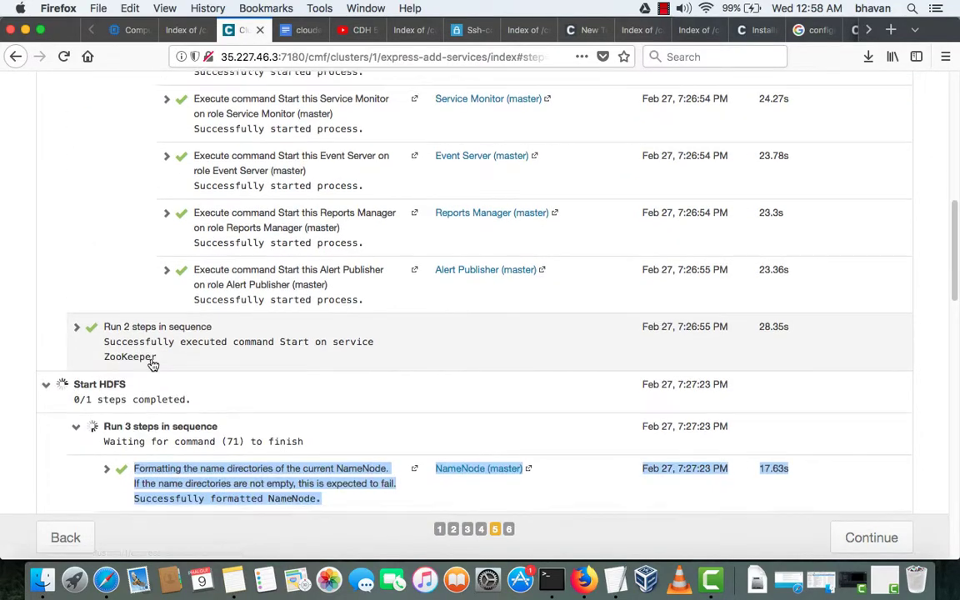
scroll(152, 364, "down", 5)
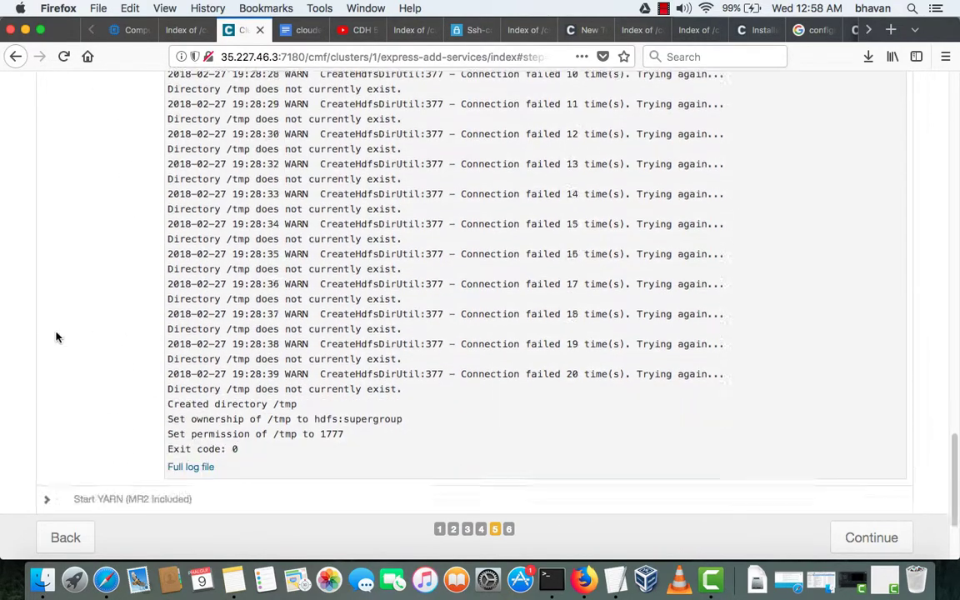
scroll(52, 233, "up", 8)
scroll(75, 236, "up", 15)
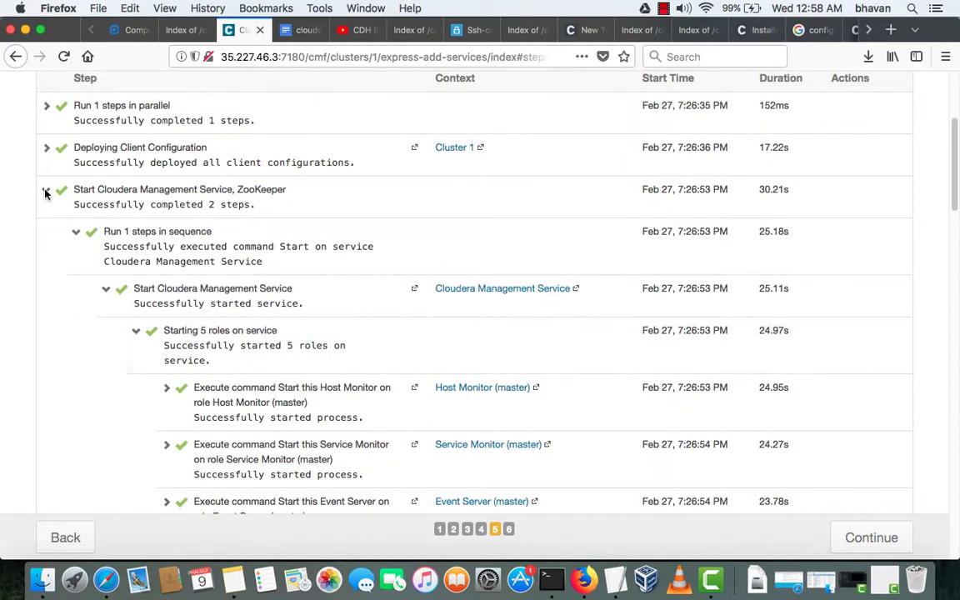
left_click(48, 234)
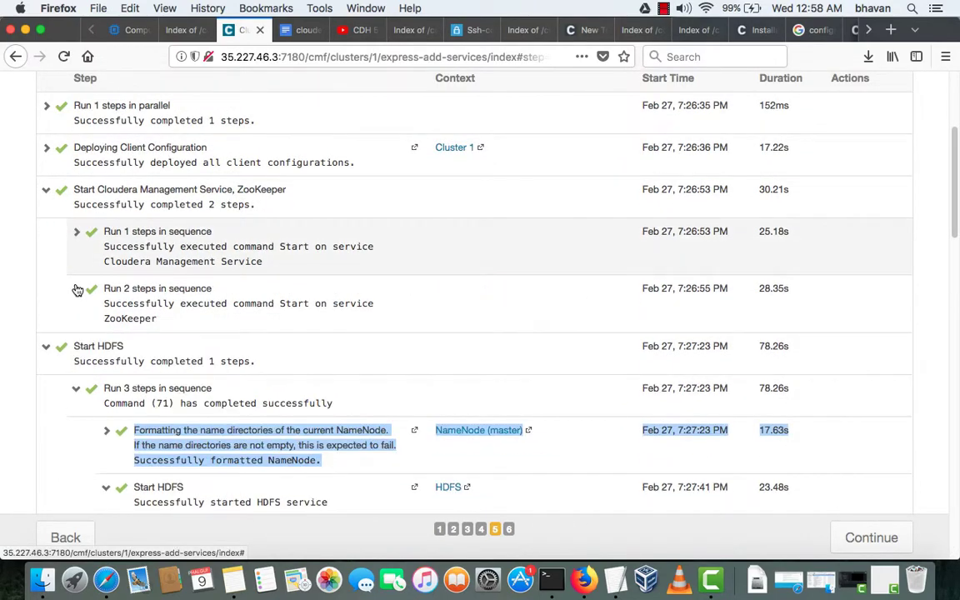
left_click(43, 281)
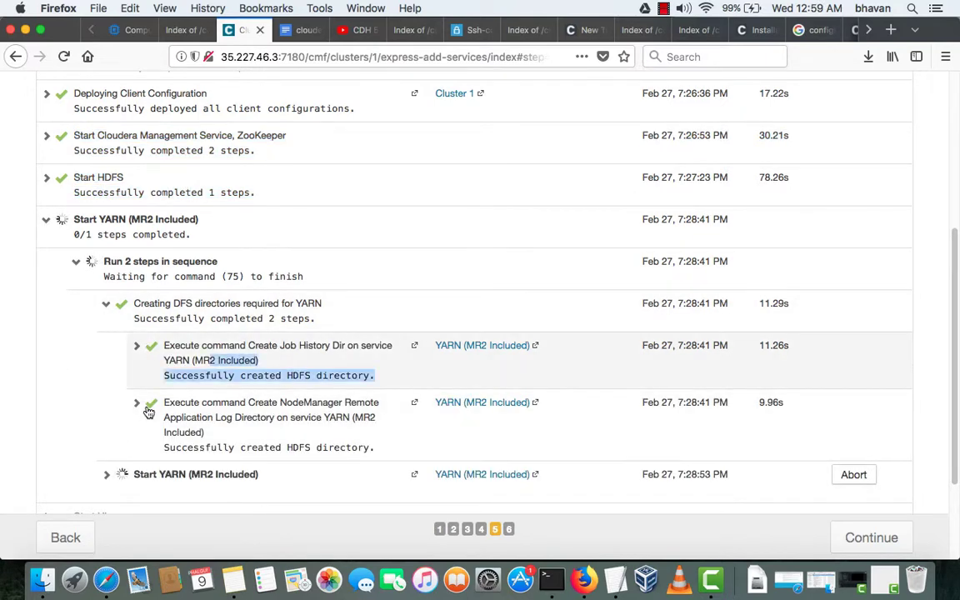
- Expand the NodeManager log dir, Job History Dir and Start YARN (MR2 Included) details to watch them complete
left_click(136, 406)
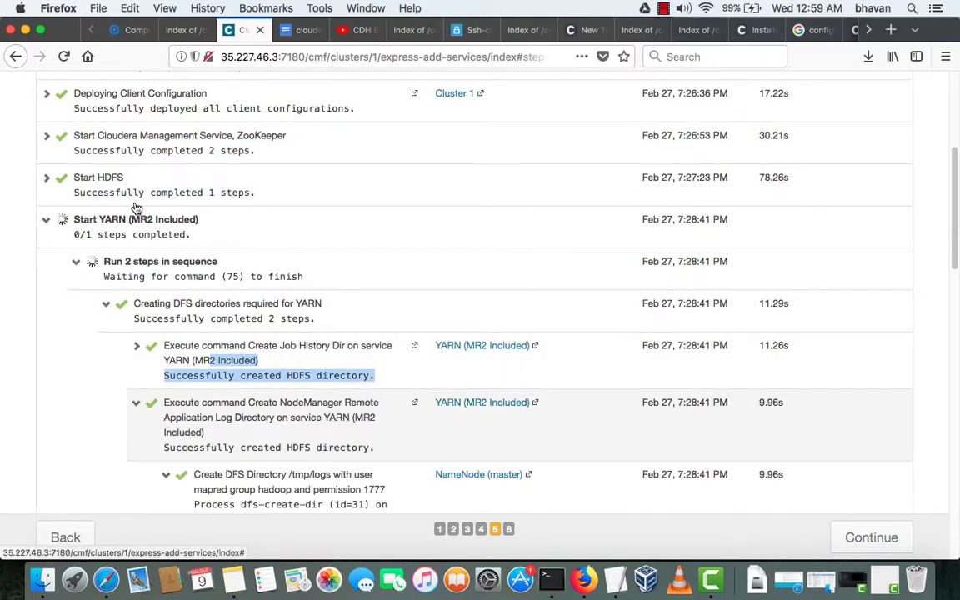
scroll(136, 207, "down", 3)
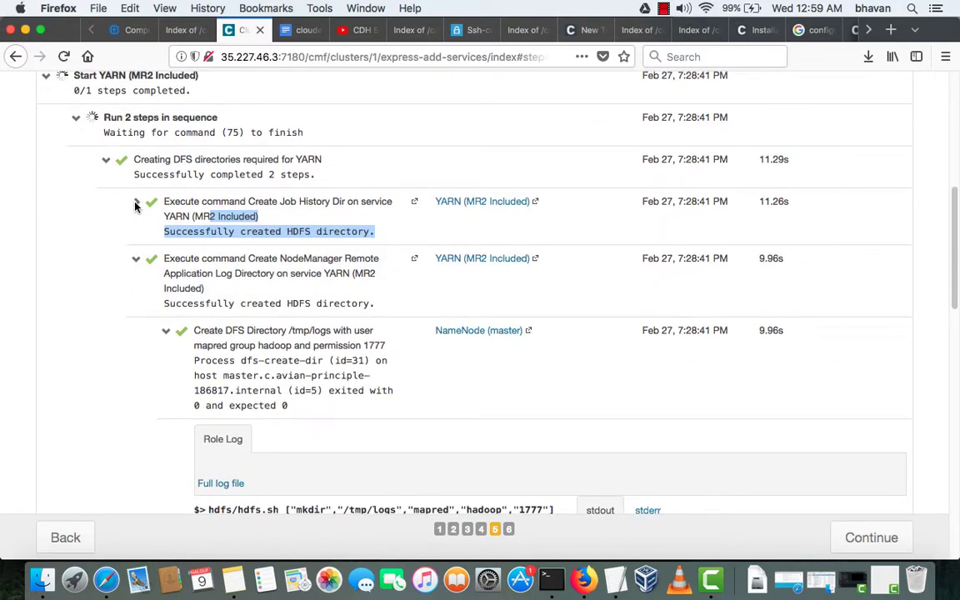
left_click(136, 206)
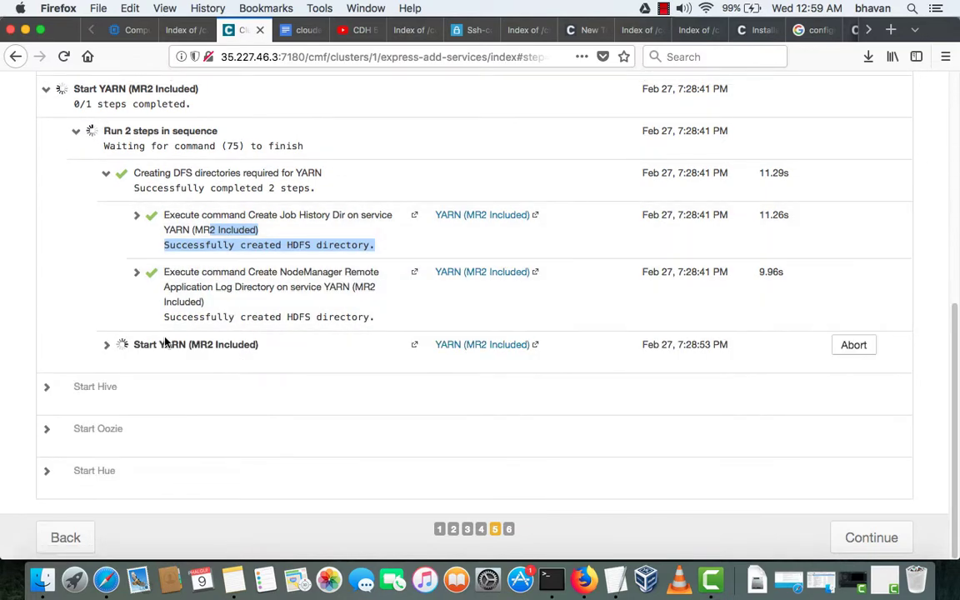
left_click(166, 344)
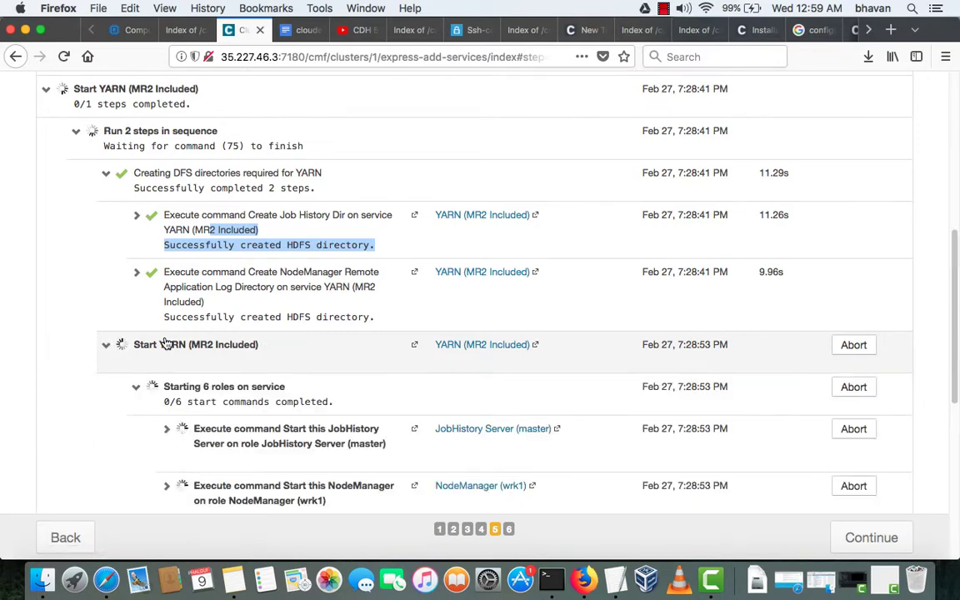
scroll(166, 344, "down", 5)
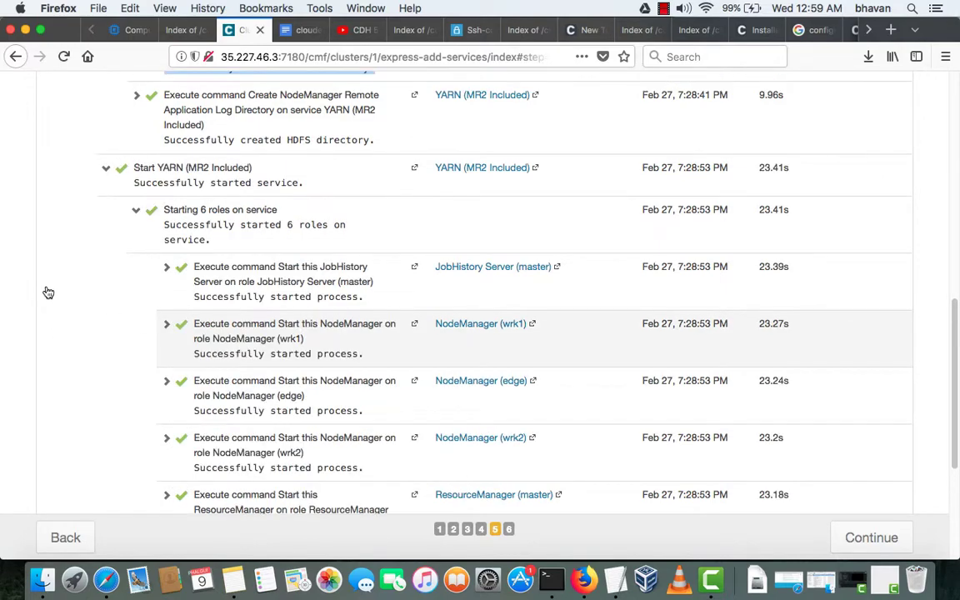
scroll(79, 326, "down", 2)
scroll(59, 375, "down", 4)
scroll(47, 399, "up", 10)
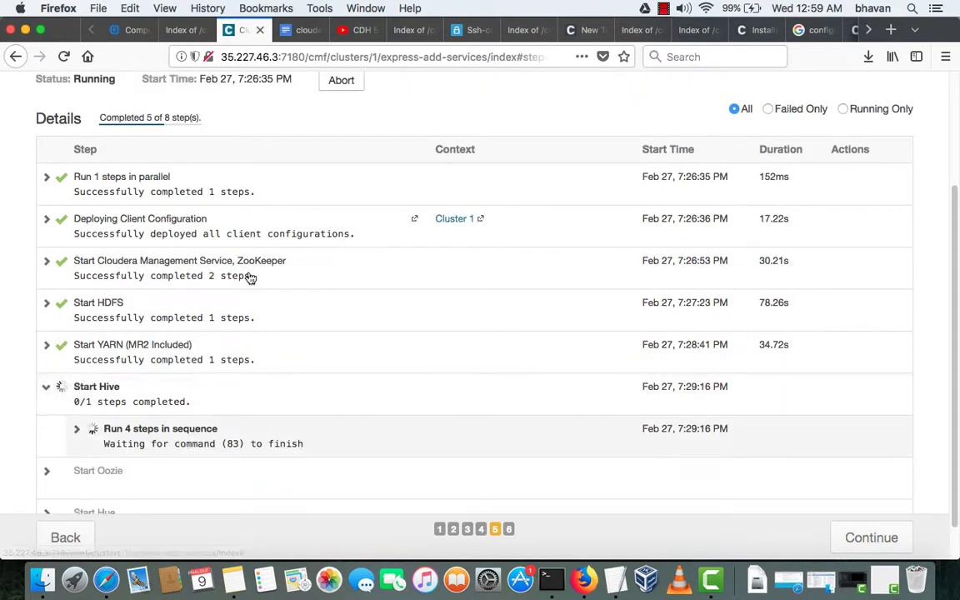
- Review the Creating Hive Metastore Database Tables step, then collapse the Hive sub-steps
scroll(166, 287, "down", 1)
scroll(114, 278, "down", 3)
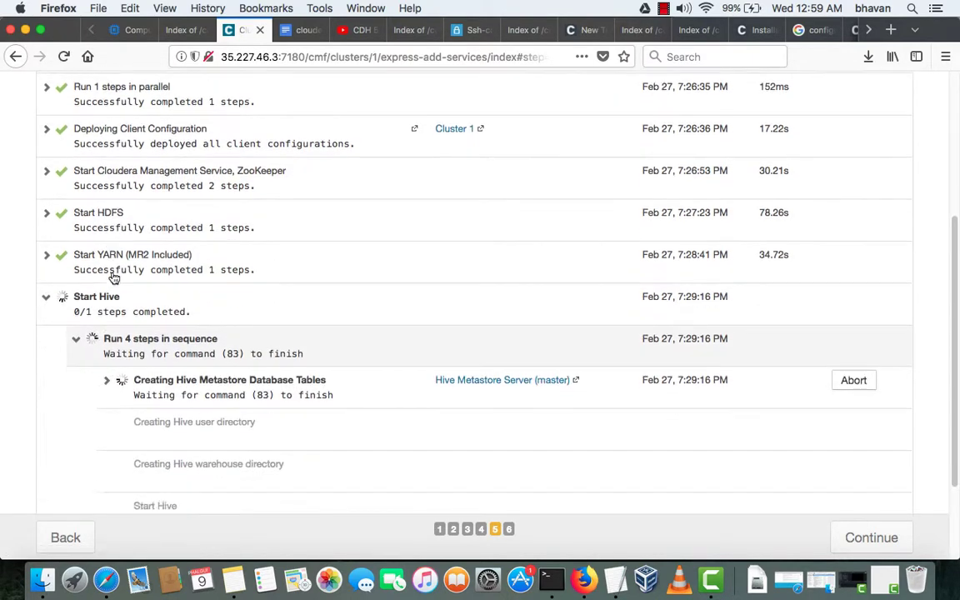
double_click(108, 277)
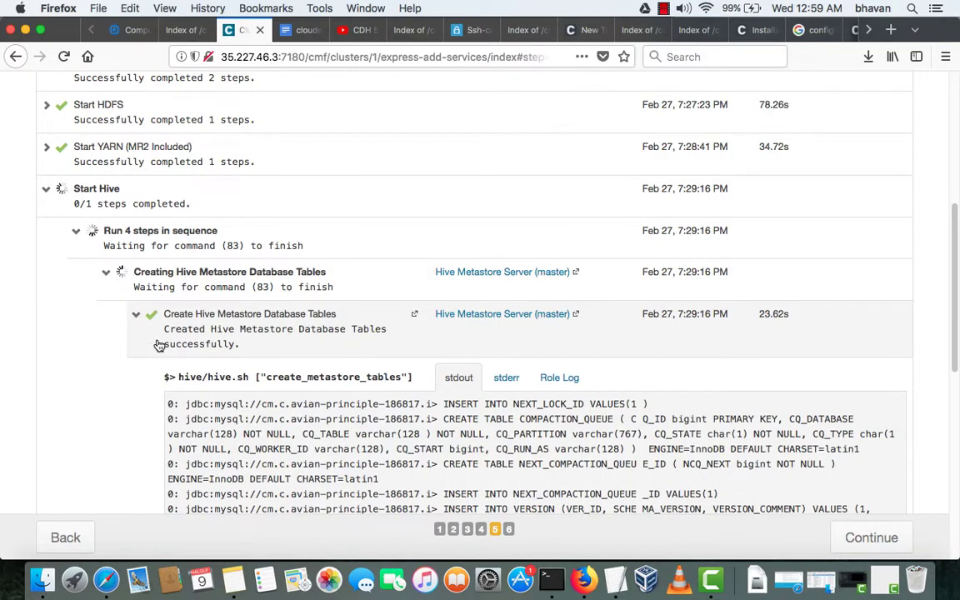
scroll(160, 355, "down", 8)
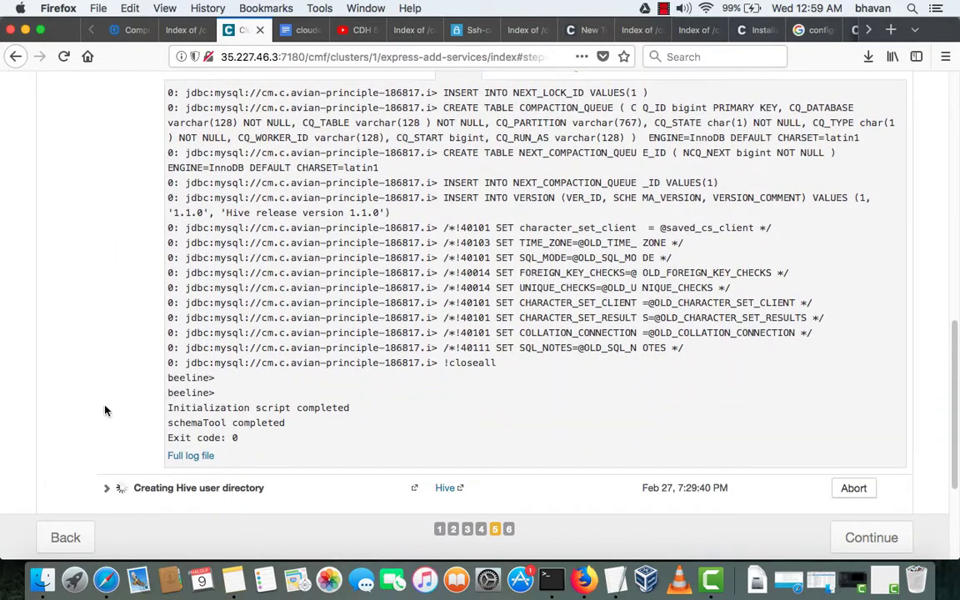
scroll(77, 392, "up", 10)
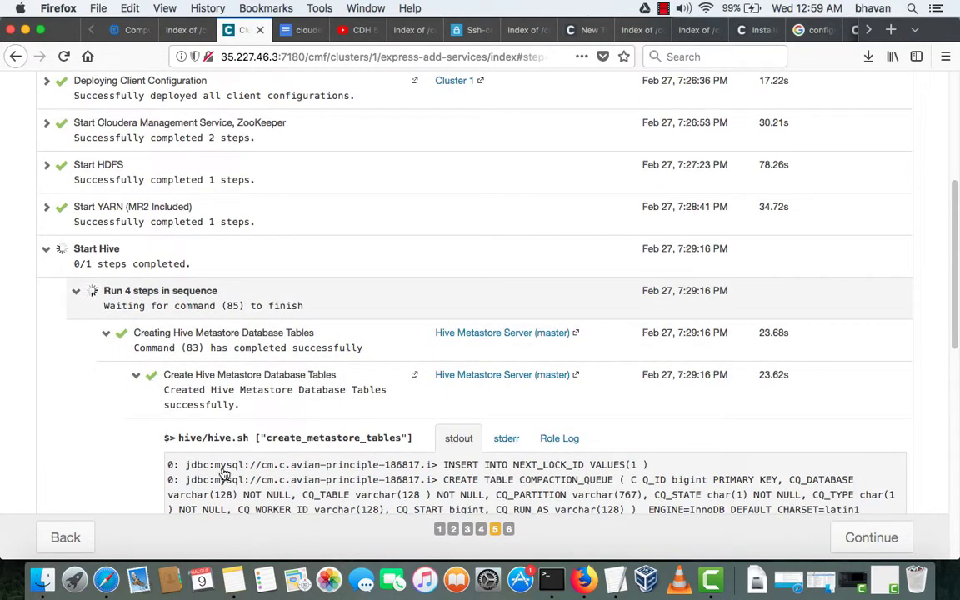
left_click(131, 376)
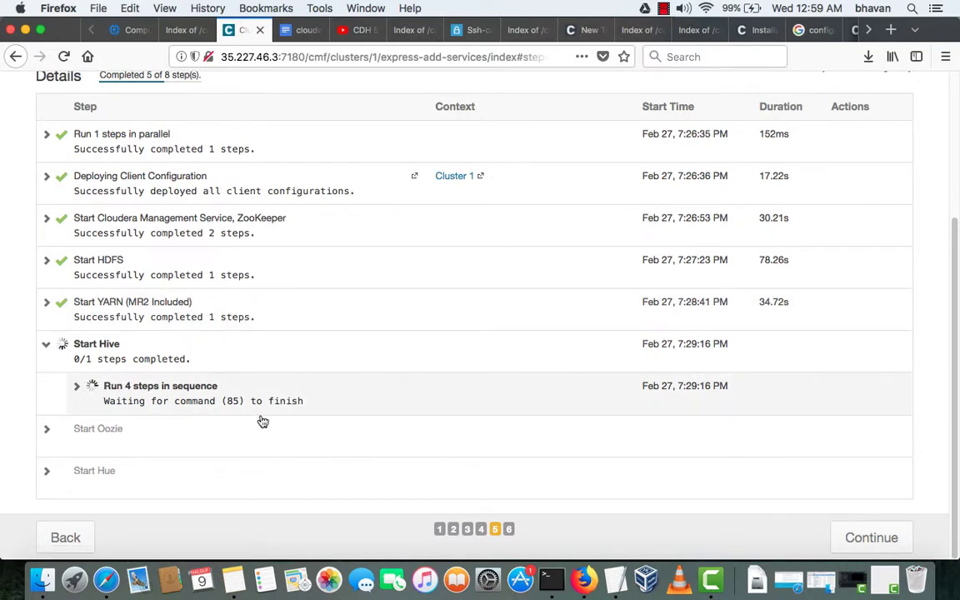
- Read the Hive warehouse directory step and Role Log, then return to the Details step list
scroll(188, 452, "down", 3)
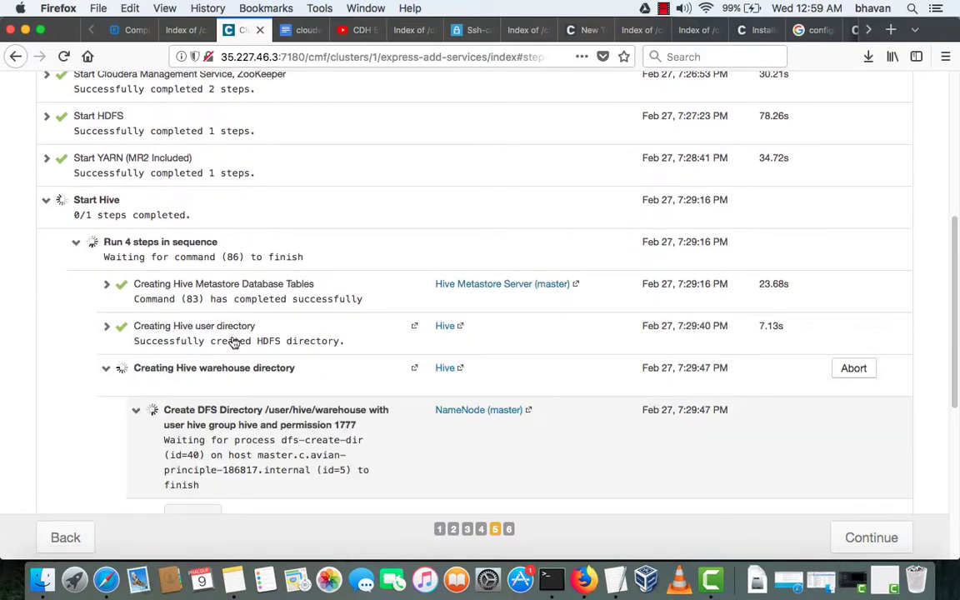
scroll(338, 371, "down", 4)
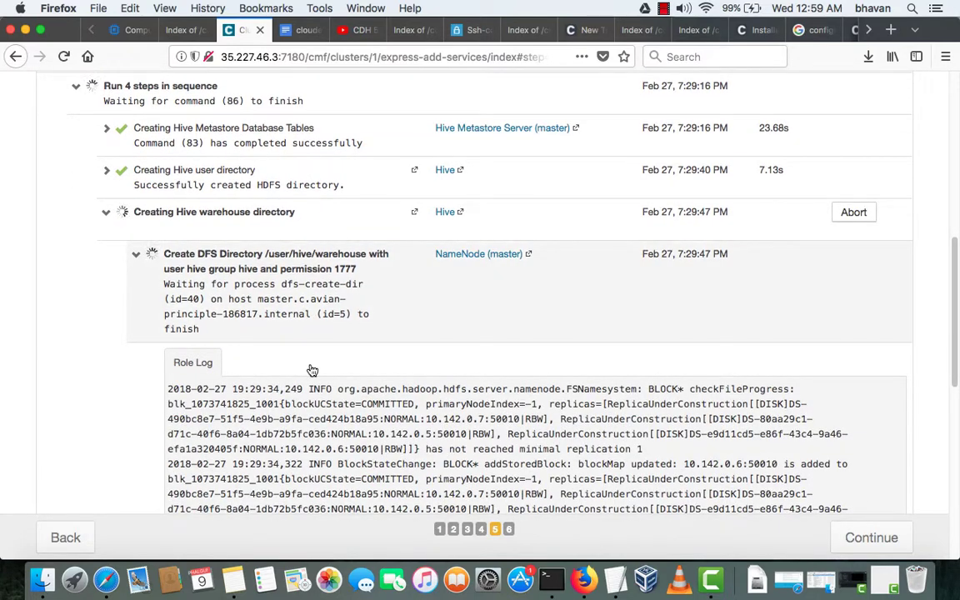
left_click_drag(311, 370, 164, 254)
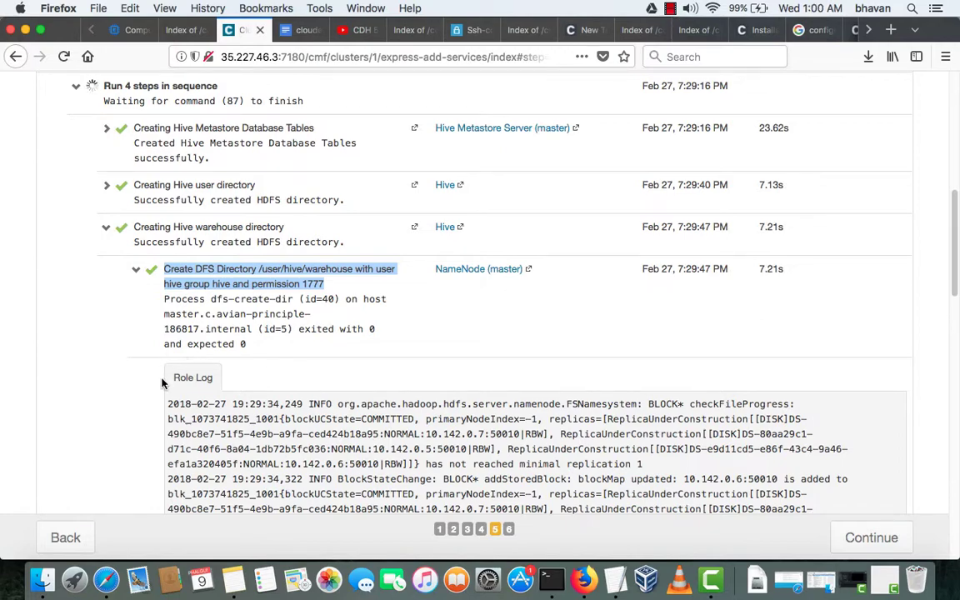
scroll(162, 382, "down", 2)
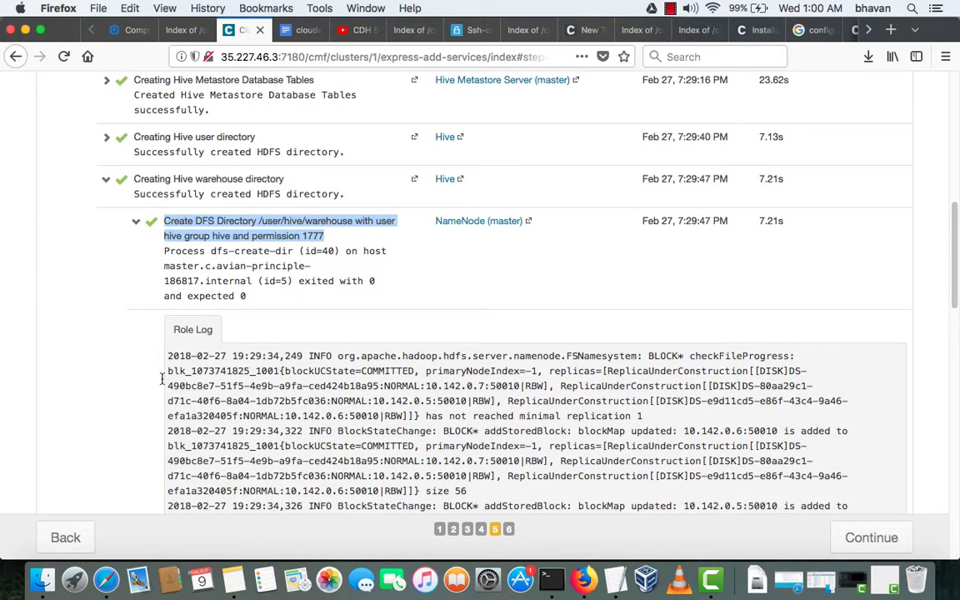
scroll(163, 382, "up", 10)
scroll(163, 383, "down", 15)
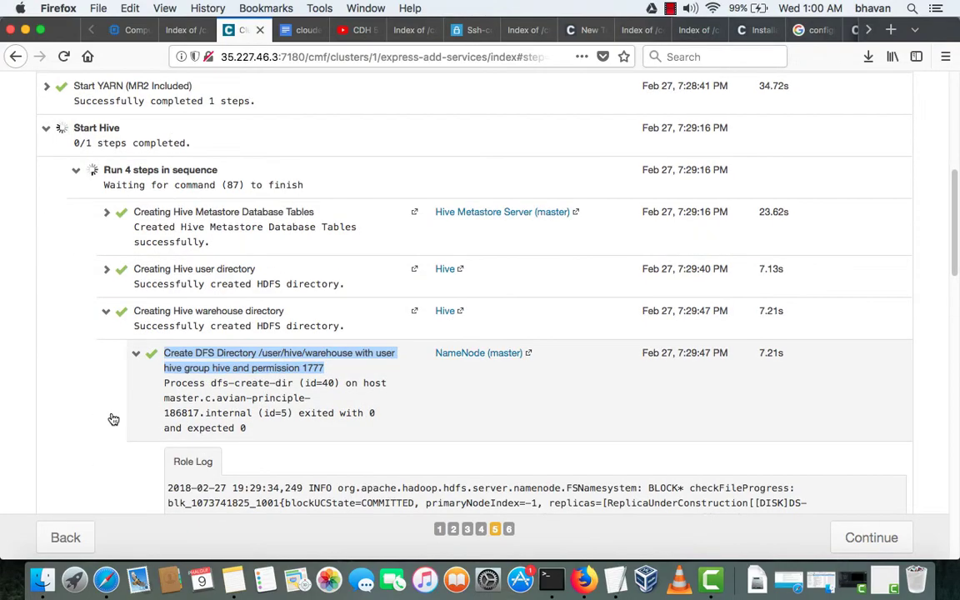
scroll(196, 387, "down", 10)
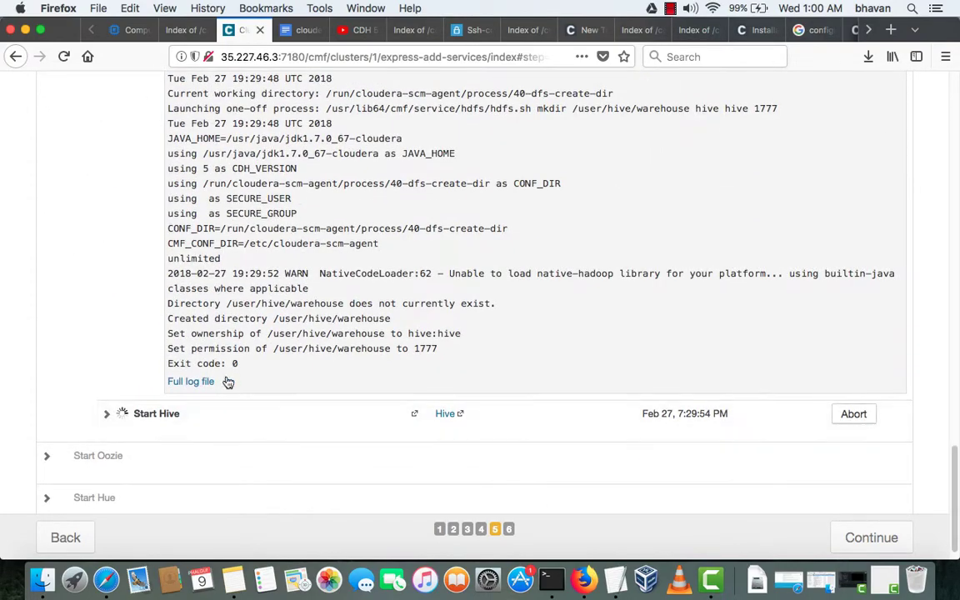
scroll(227, 381, "down", 1)
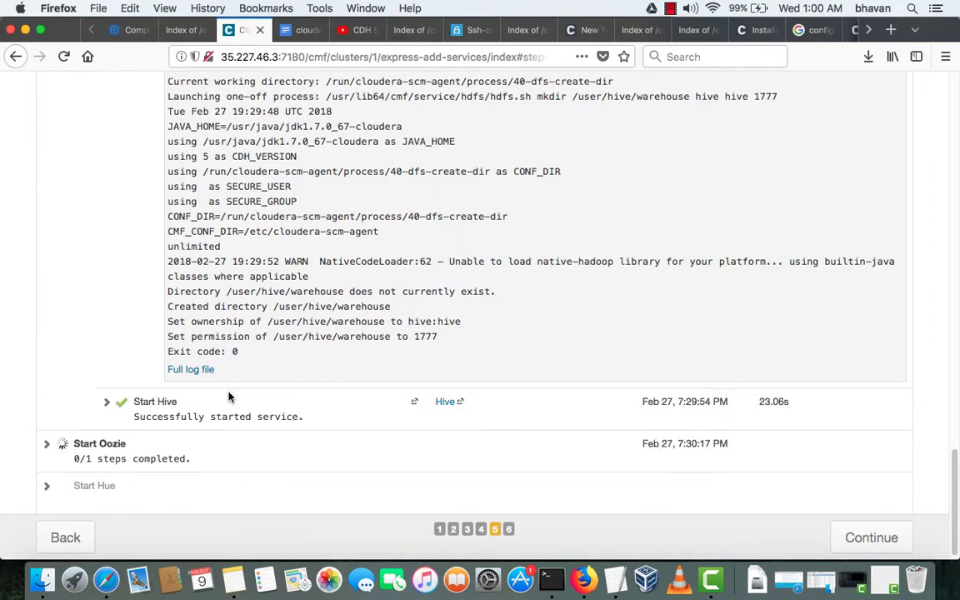
scroll(43, 265, "up", 5)
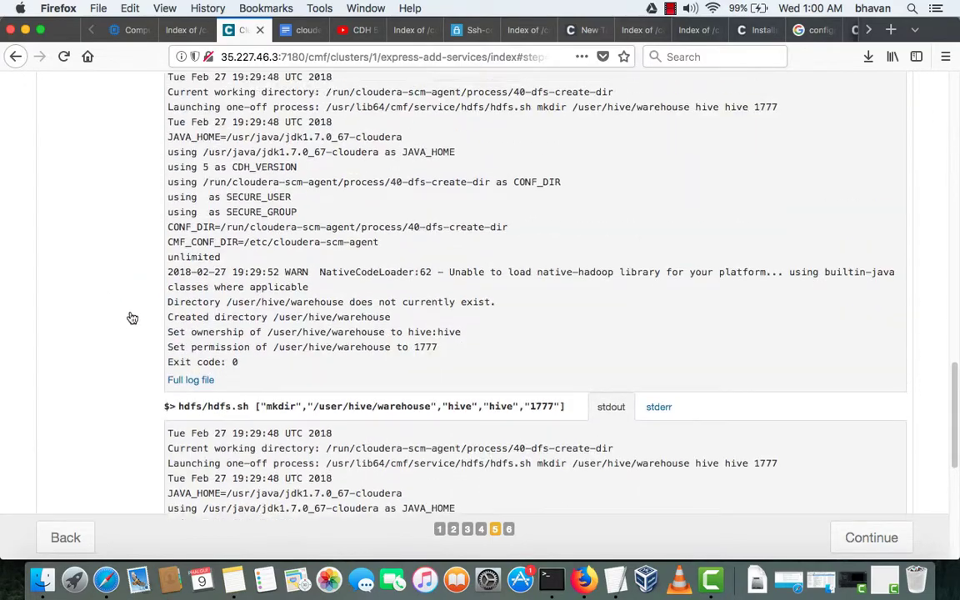
scroll(127, 341, "up", 6)
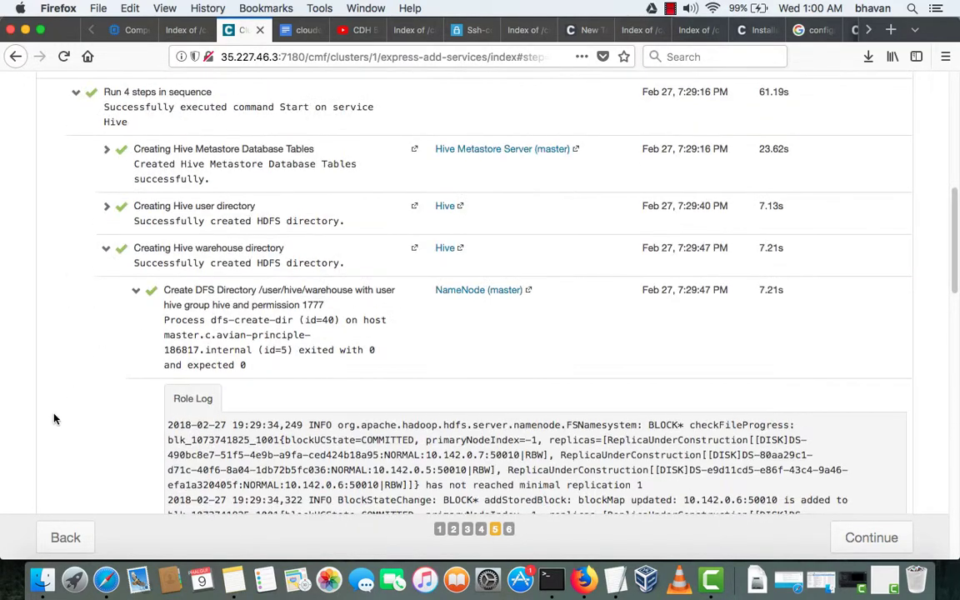
scroll(46, 432, "up", 5)
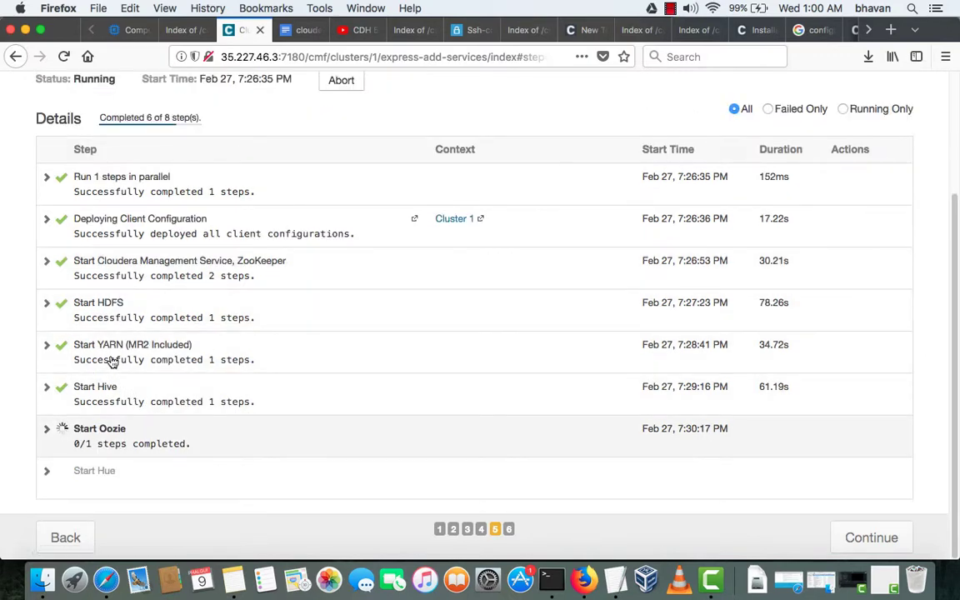
- Expand Start Oozie and its three-step sequence
left_click(177, 428)
scroll(108, 366, "down", 1)
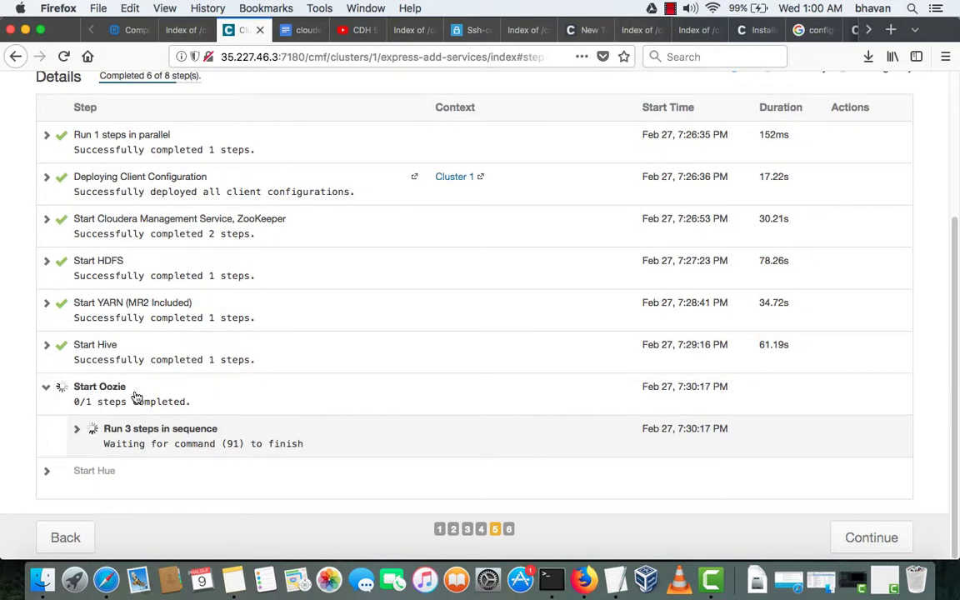
left_click(179, 429)
scroll(208, 430, "down", 3)
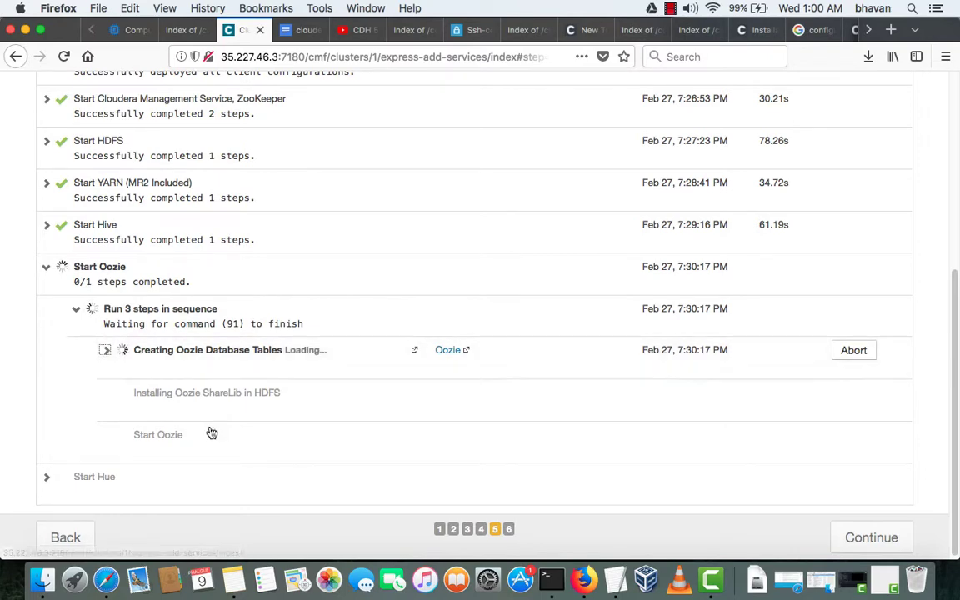
scroll(210, 429, "down", 4)
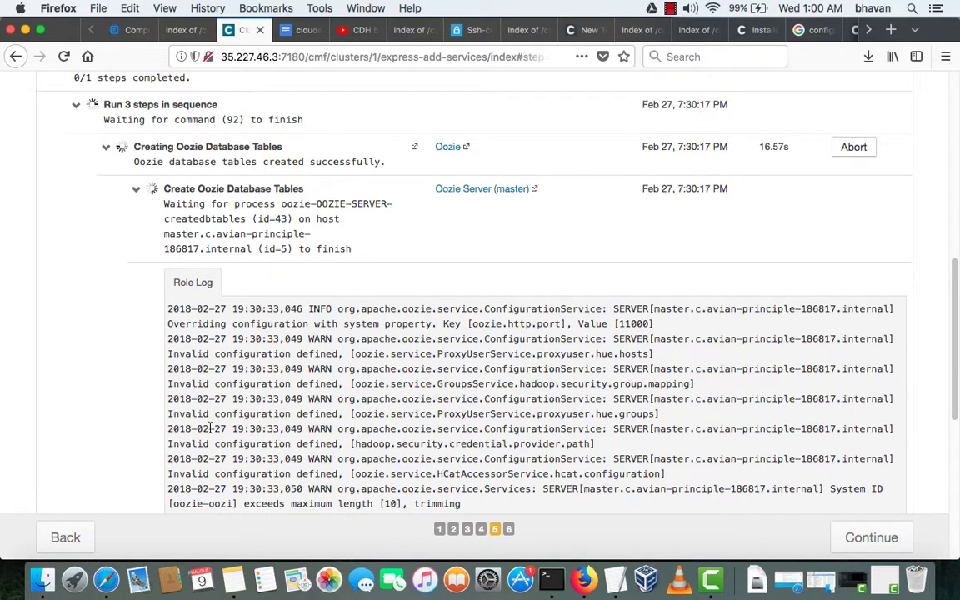
scroll(210, 429, "down", 15)
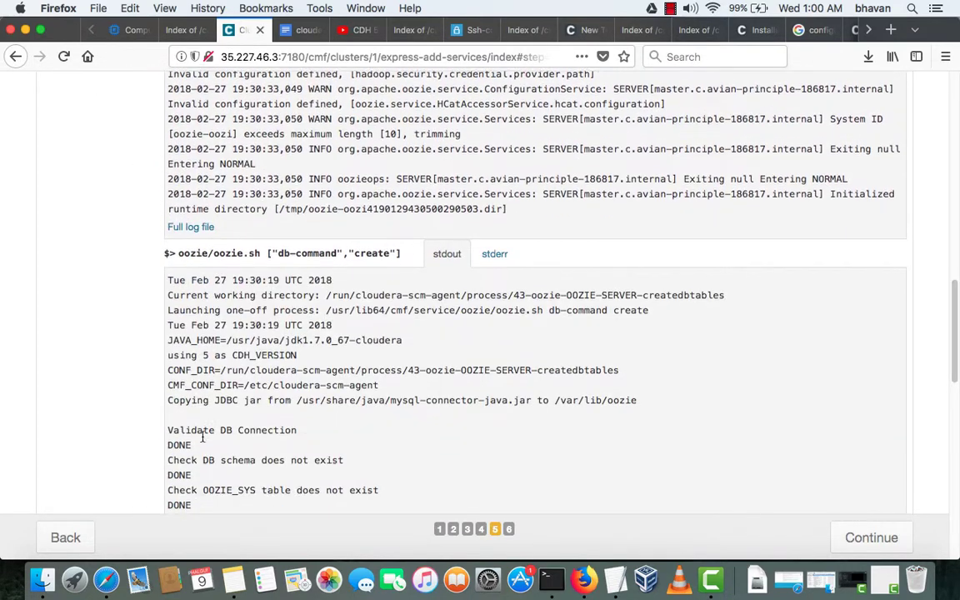
scroll(202, 438, "down", 5)
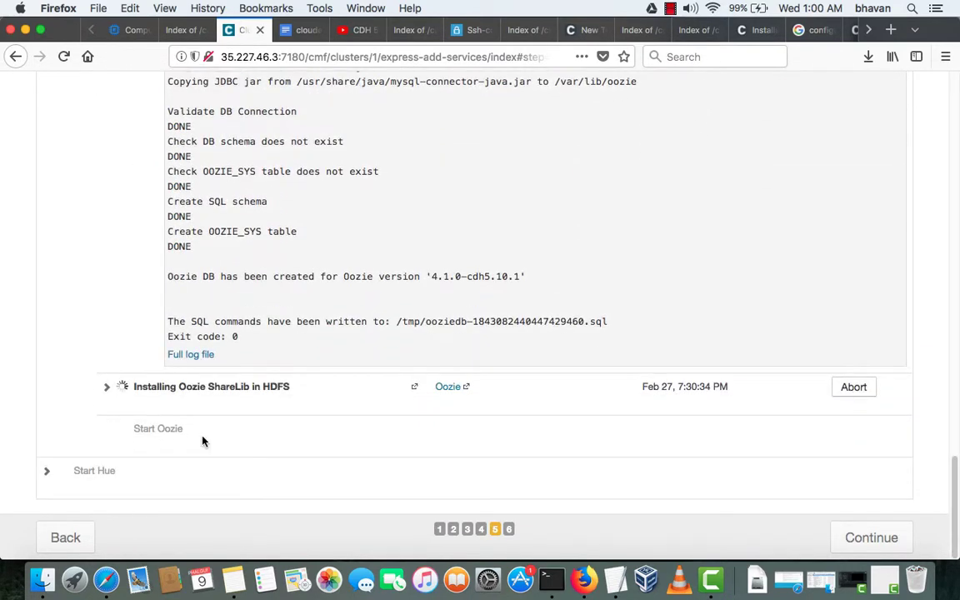
scroll(203, 439, "up", 20)
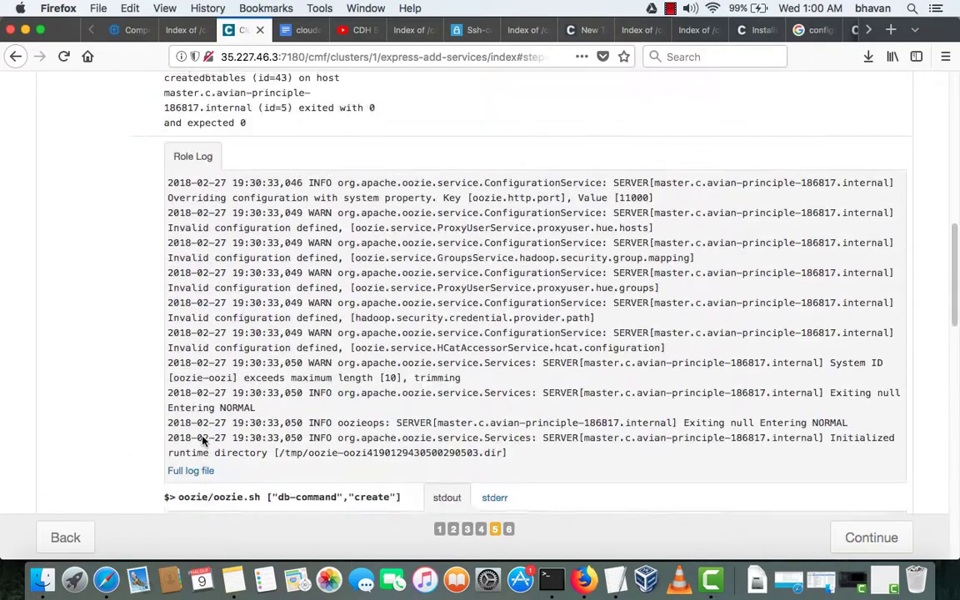
- Read the Oozie stdout and Role Log output as the database tables and ShareLib install succeed
scroll(202, 439, "down", 20)
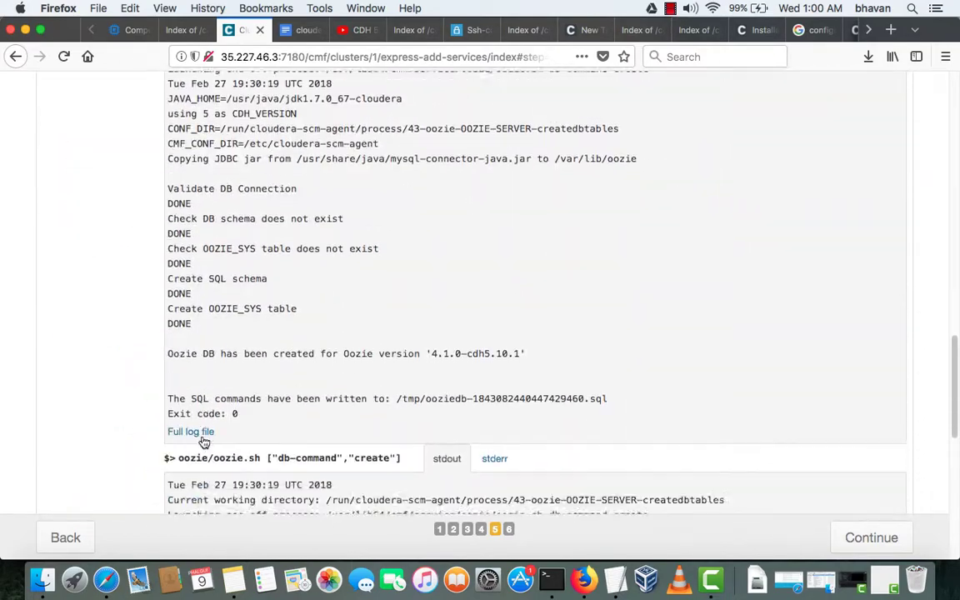
scroll(202, 435, "down", 8)
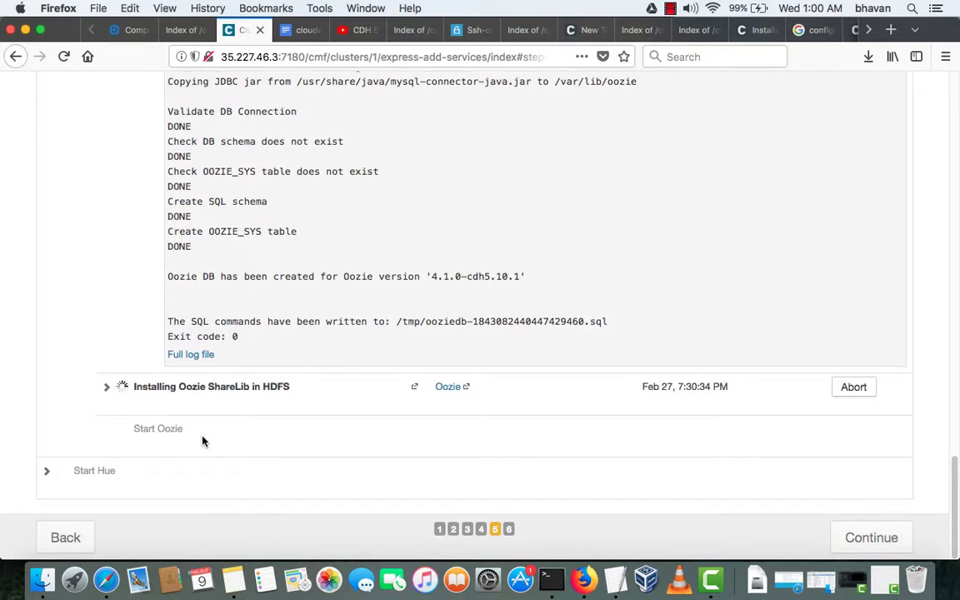
scroll(202, 439, "up", 10)
scroll(203, 437, "down", 6)
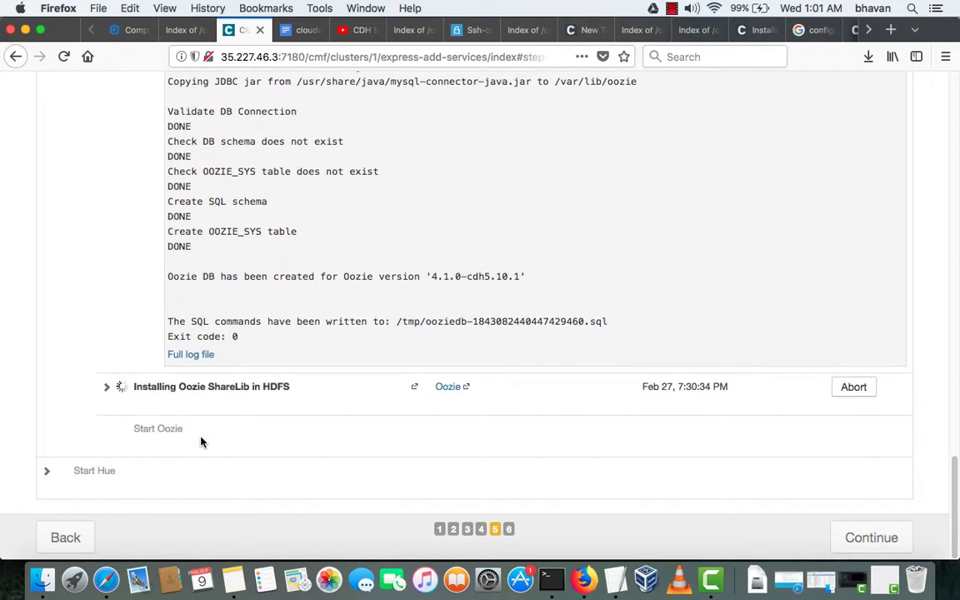
scroll(201, 442, "up", 15)
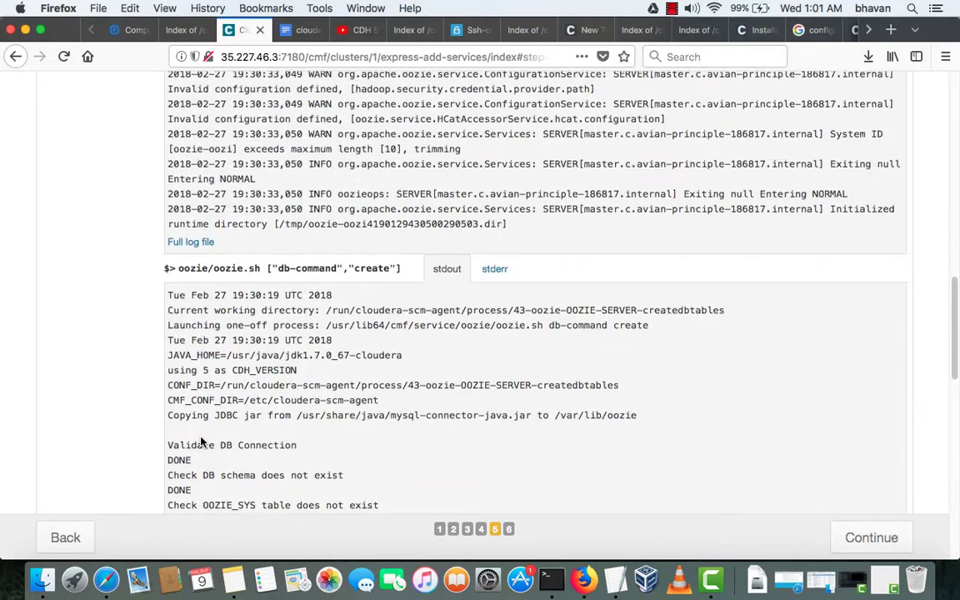
scroll(186, 441, "down", 15)
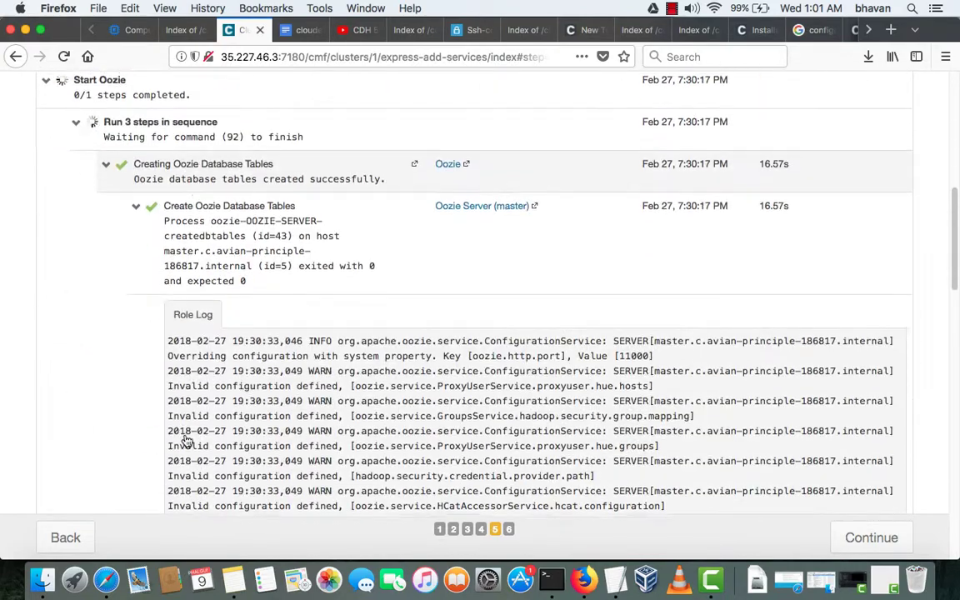
scroll(258, 448, "down", 2)
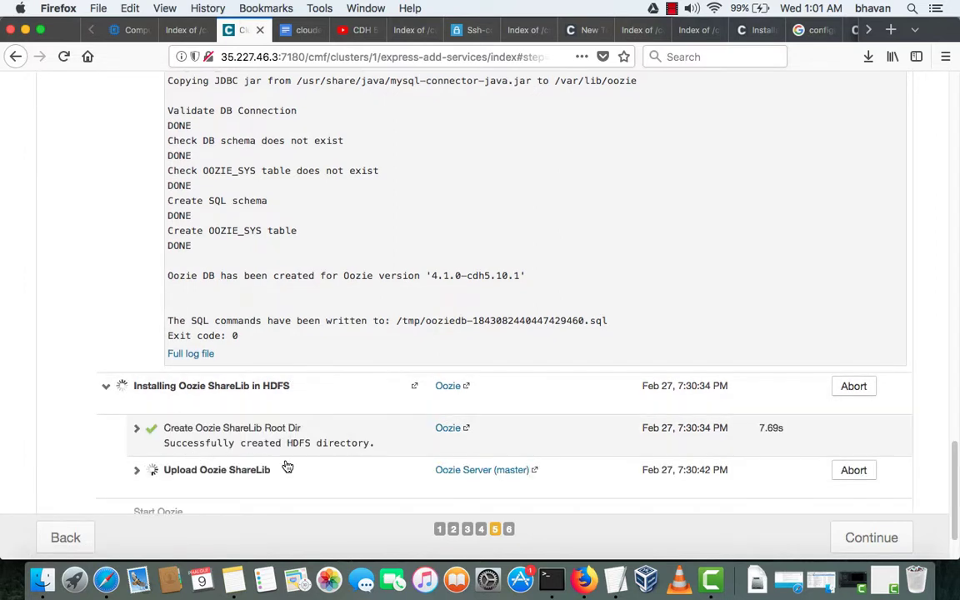
scroll(287, 466, "down", 1)
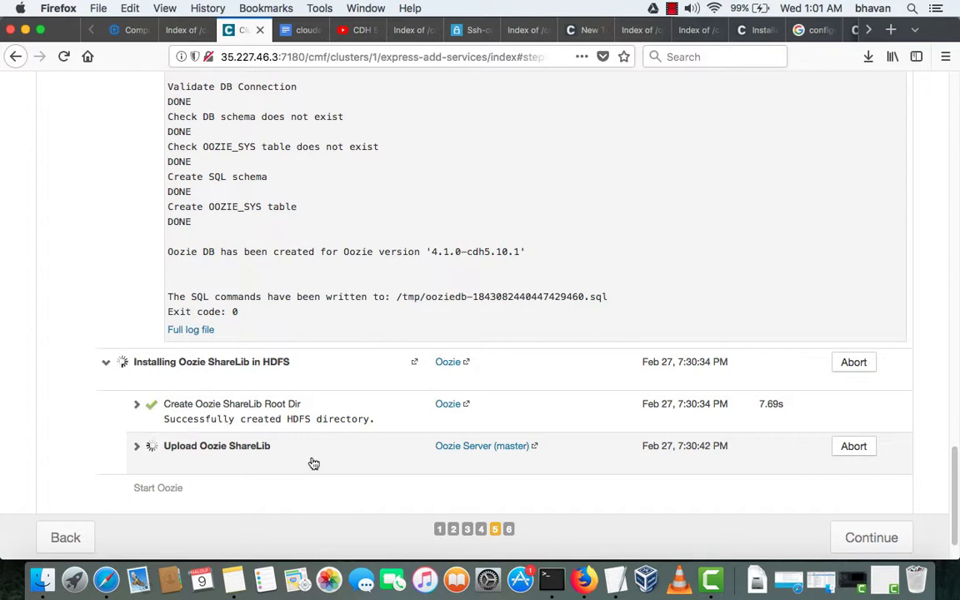
scroll(314, 464, "down", 2)
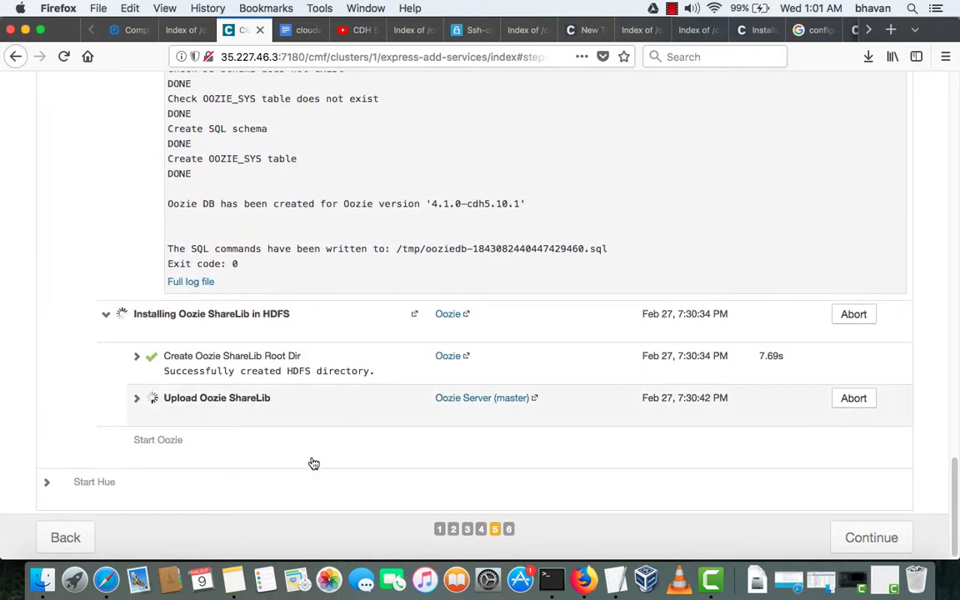
scroll(313, 463, "down", 6)
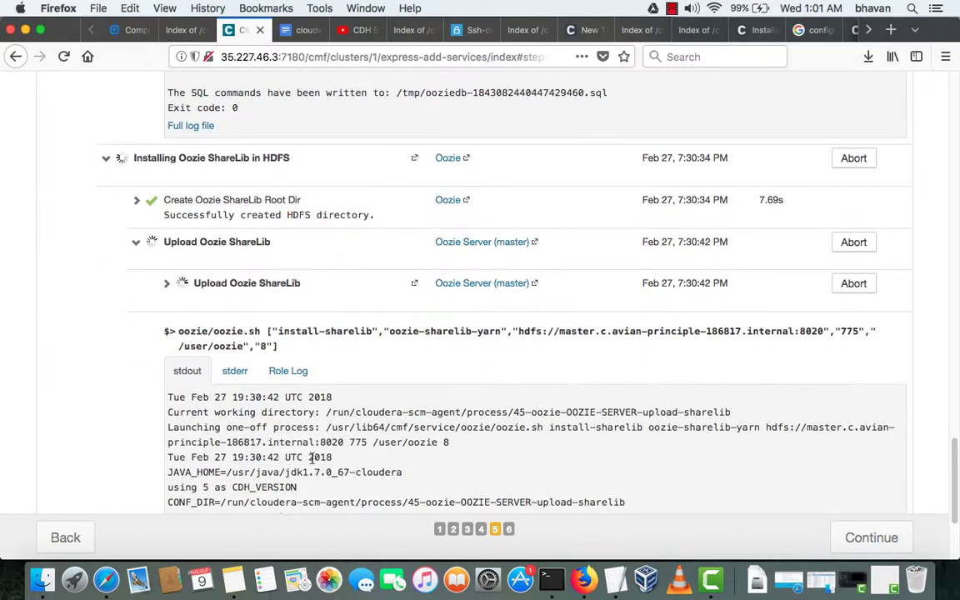
scroll(313, 460, "down", 7)
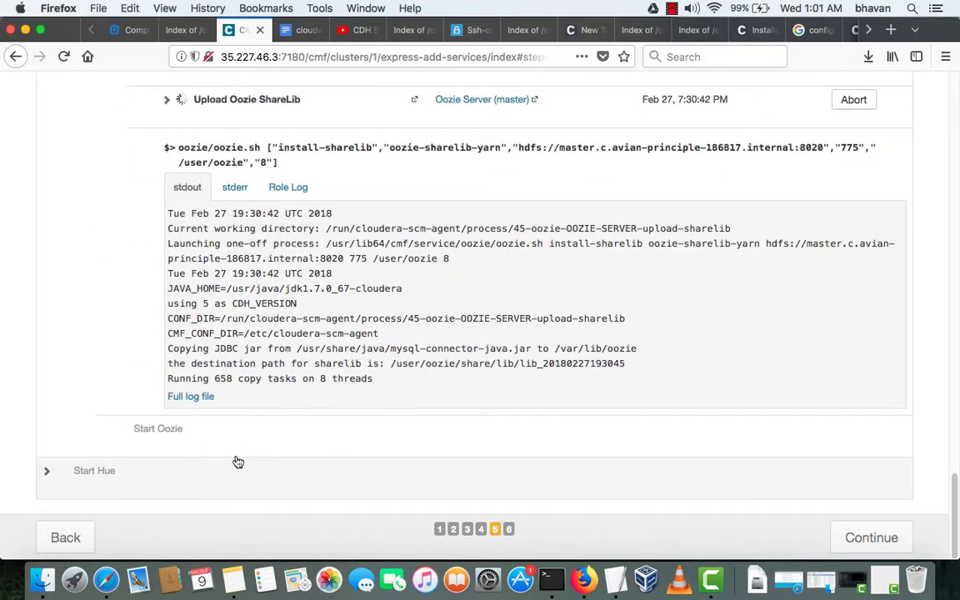
scroll(237, 462, "up", 20)
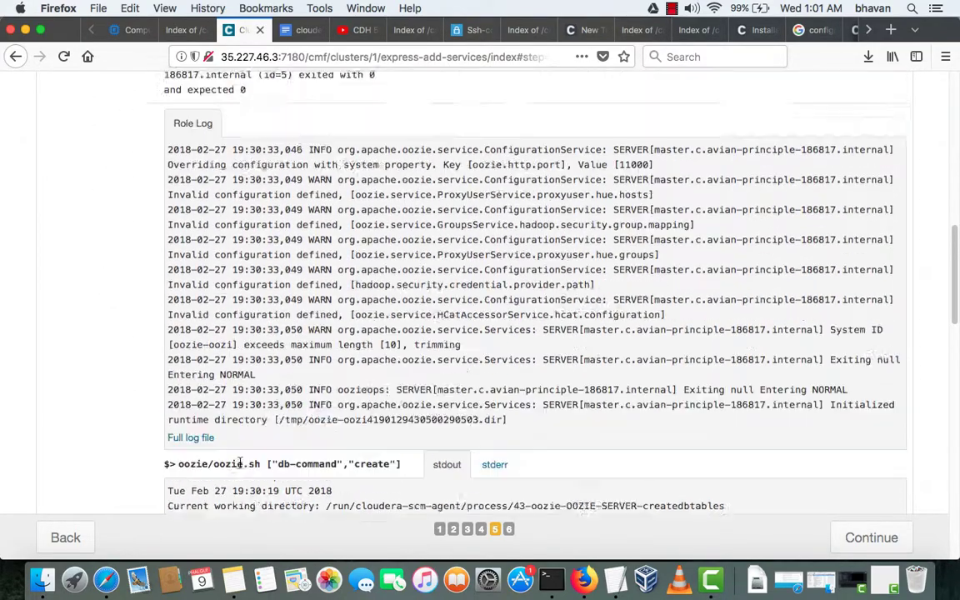
scroll(239, 463, "up", 10)
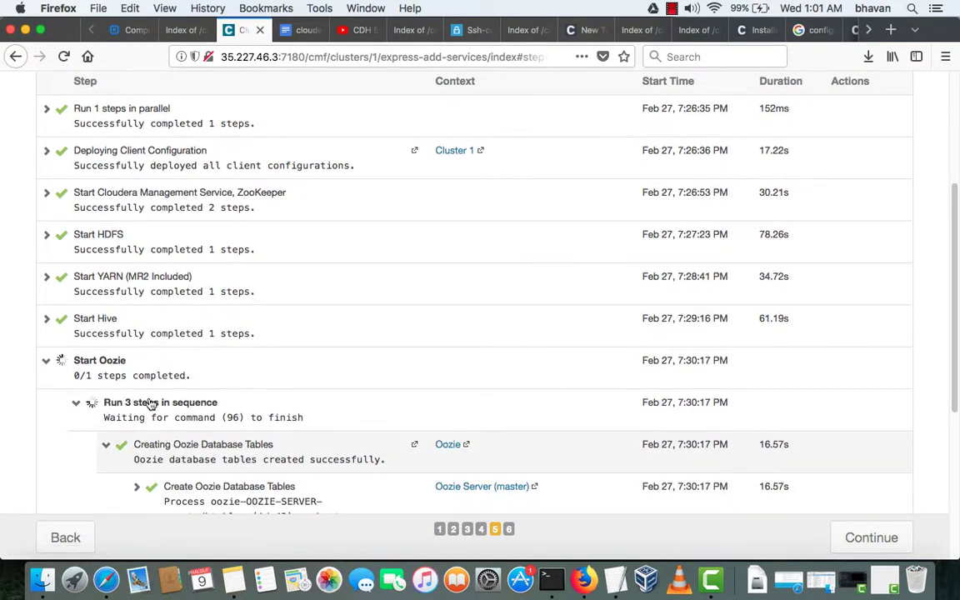
scroll(148, 392, "down", 5)
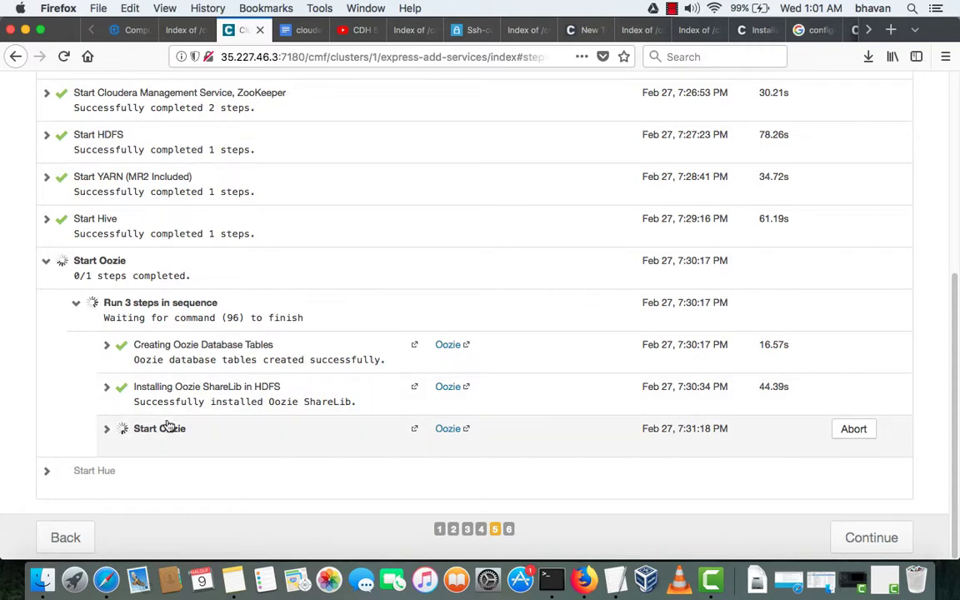
- Expand 'Execute command Start this Oozie Server' and follow its log until Start Oozie shows success
left_click(200, 434)
scroll(203, 438, "down", 3)
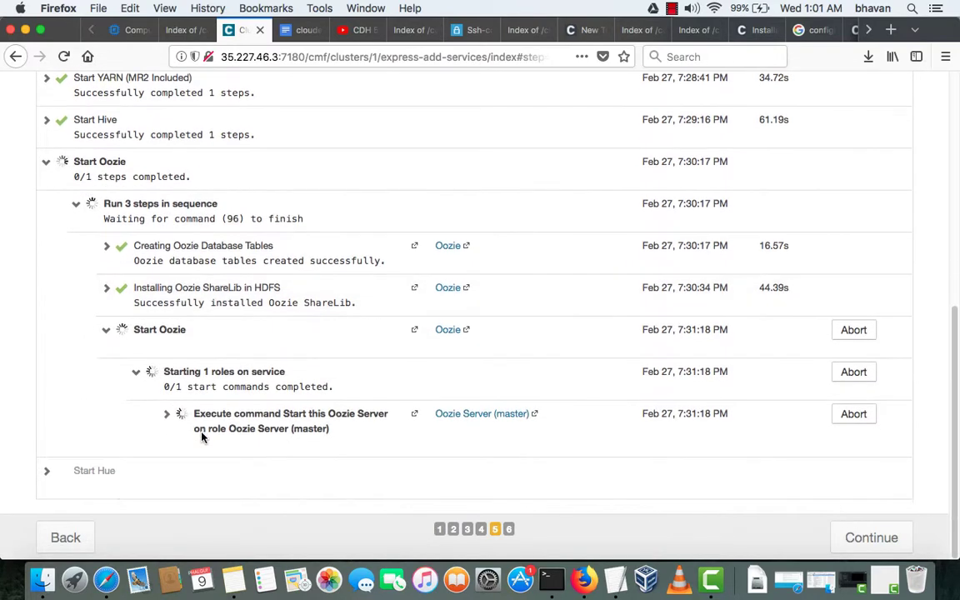
left_click(202, 439)
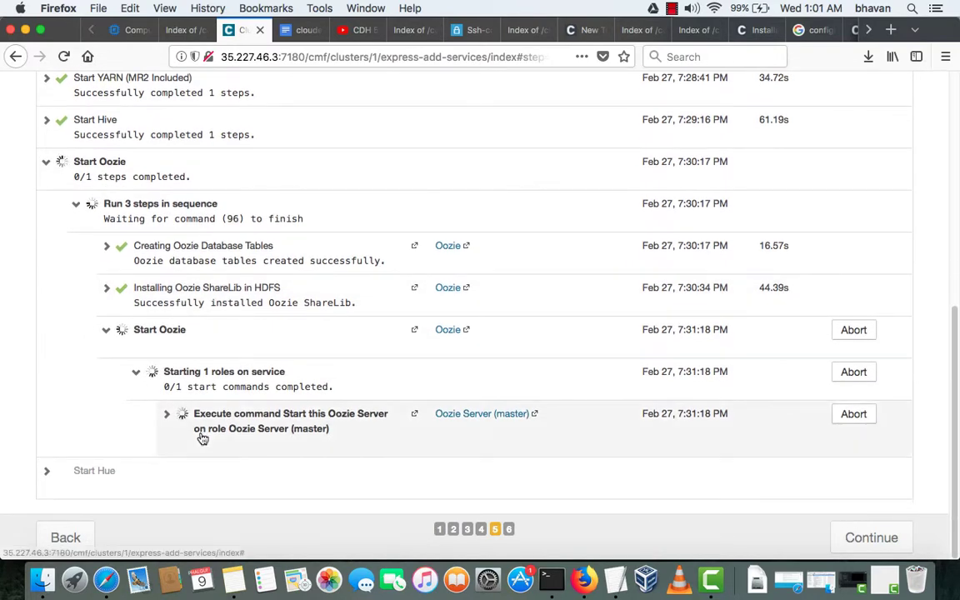
scroll(201, 438, "down", 4)
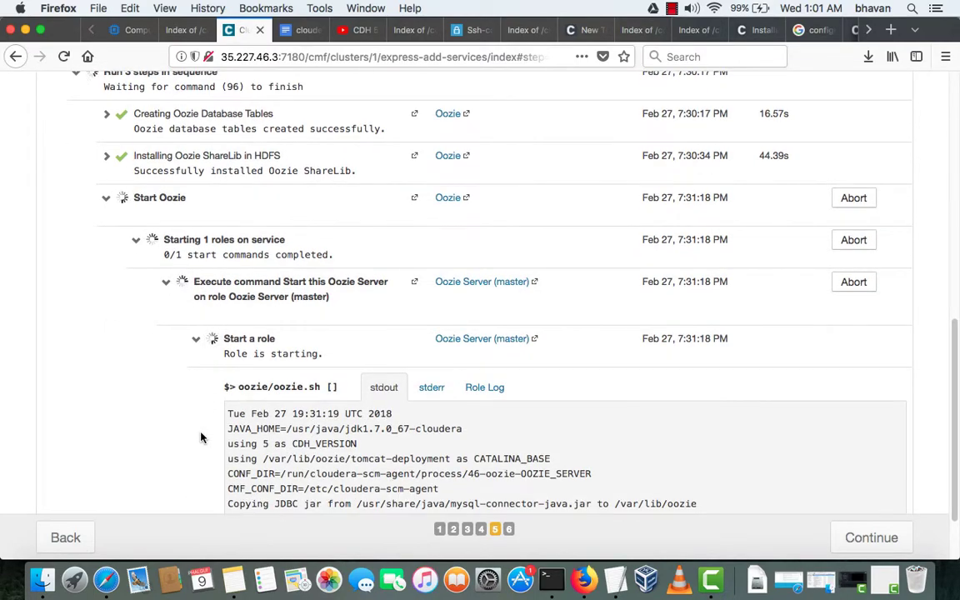
scroll(192, 429, "down", 2)
scroll(108, 358, "up", 5)
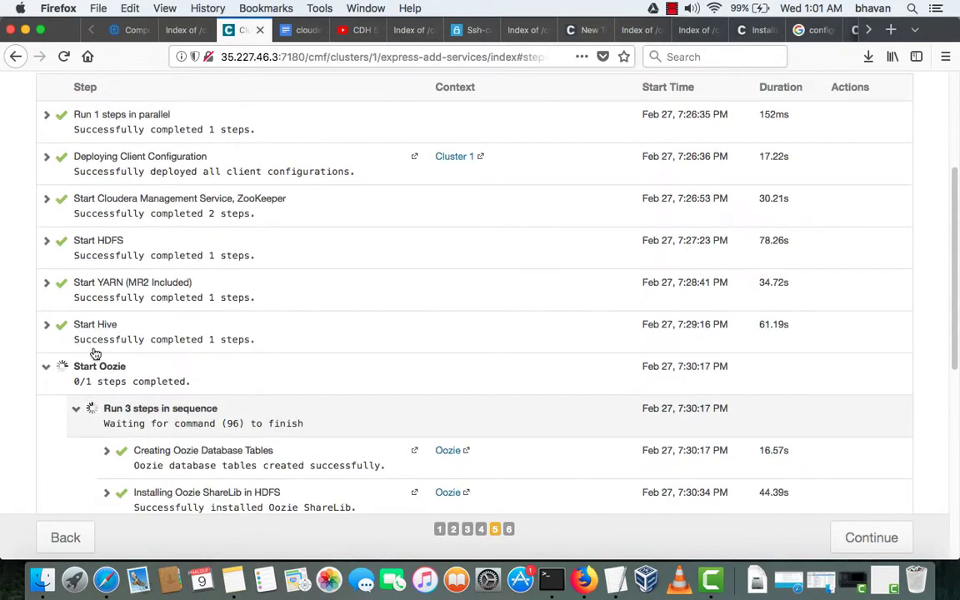
scroll(108, 369, "up", 3)
scroll(108, 369, "down", 5)
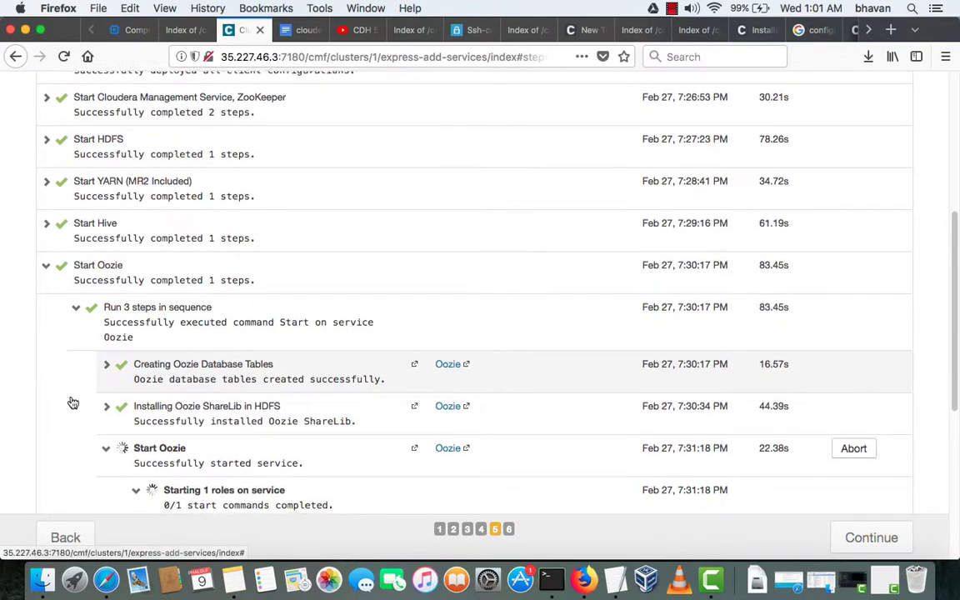
scroll(59, 417, "down", 4)
scroll(68, 437, "down", 4)
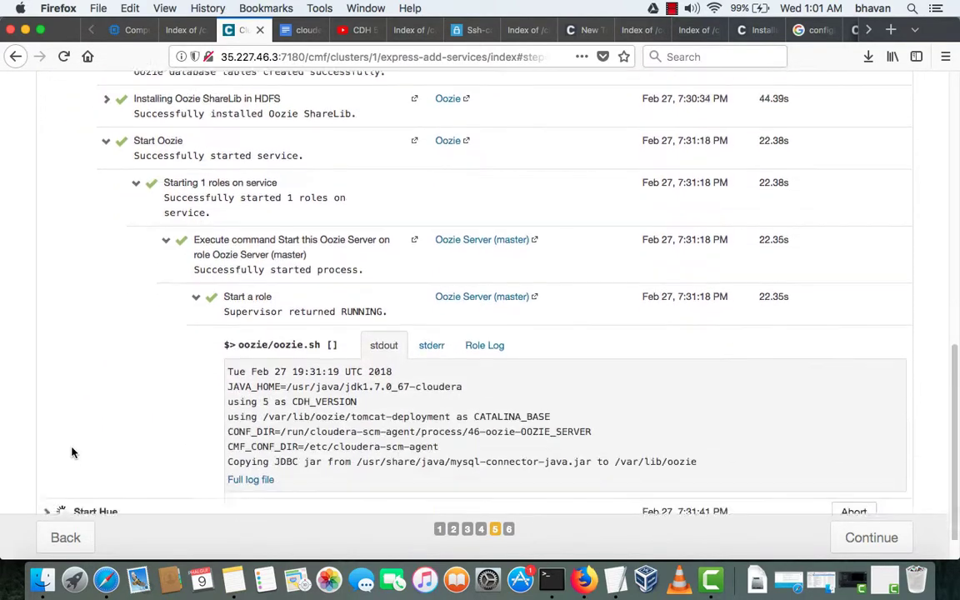
scroll(75, 406, "up", 10)
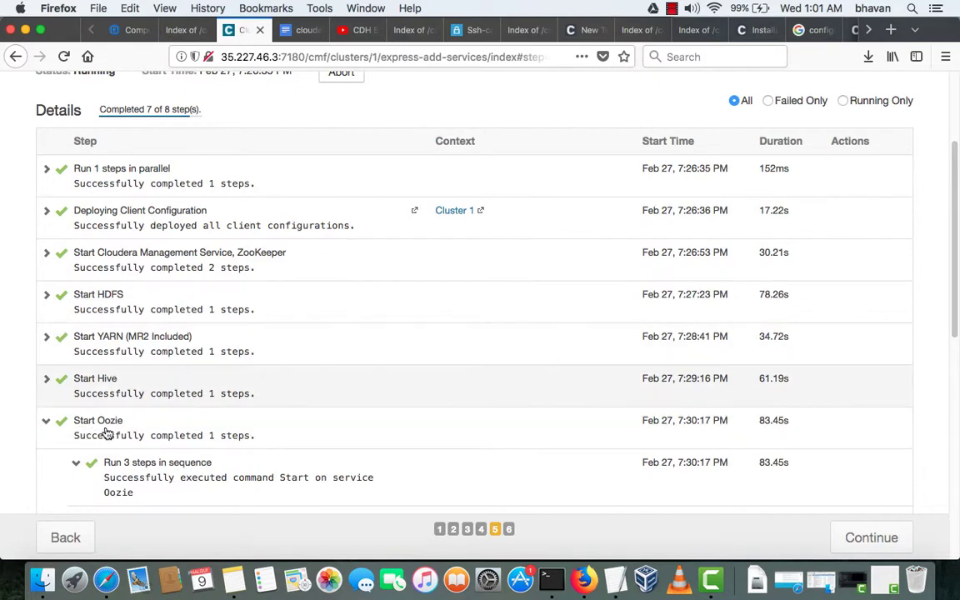
- Collapse the finished Oozie steps and expand Start Hue's sequence to watch it succeed
left_click(75, 462)
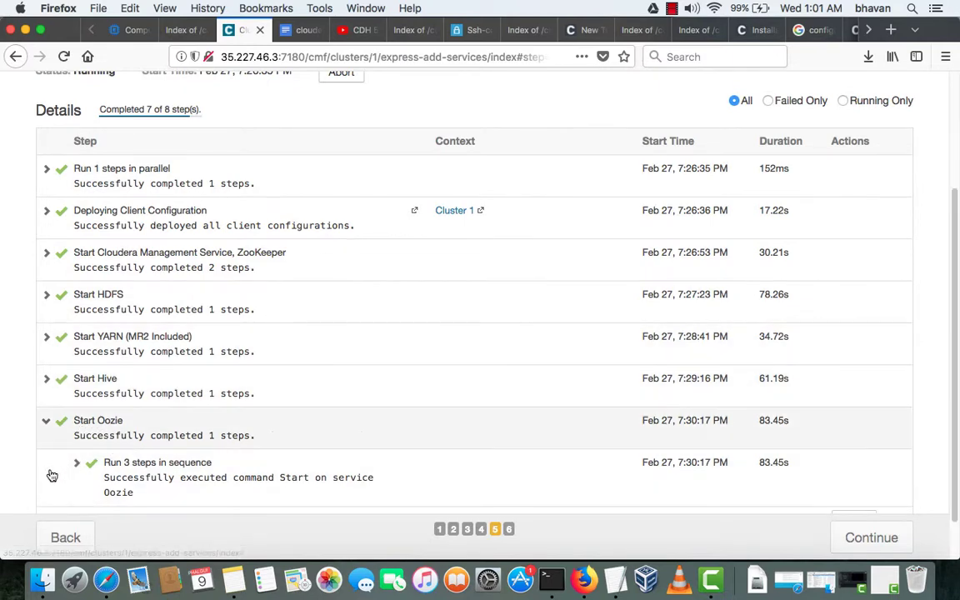
left_click(83, 421)
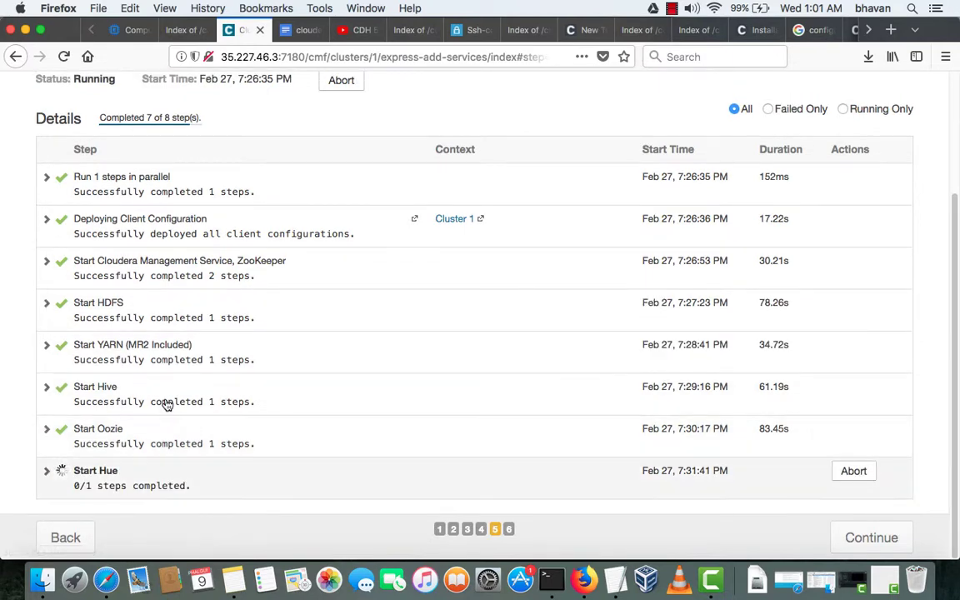
left_click(167, 463)
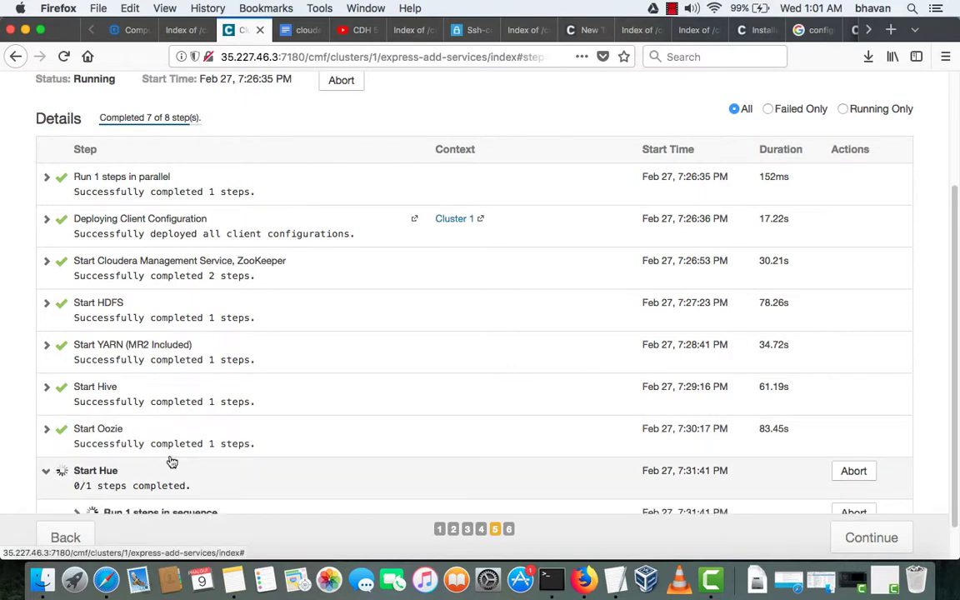
scroll(115, 483, "down", 1)
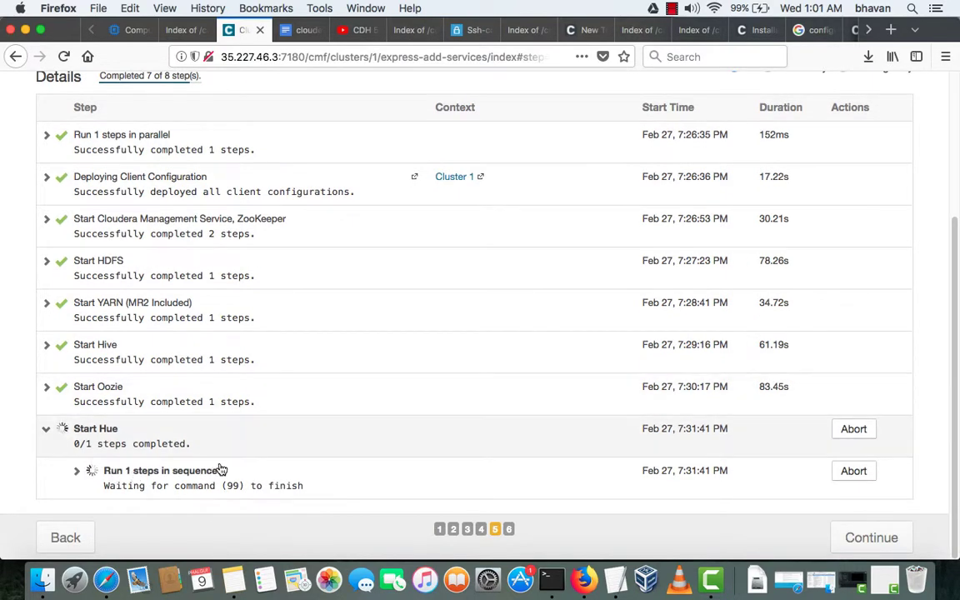
left_click(117, 472)
scroll(92, 482, "down", 1)
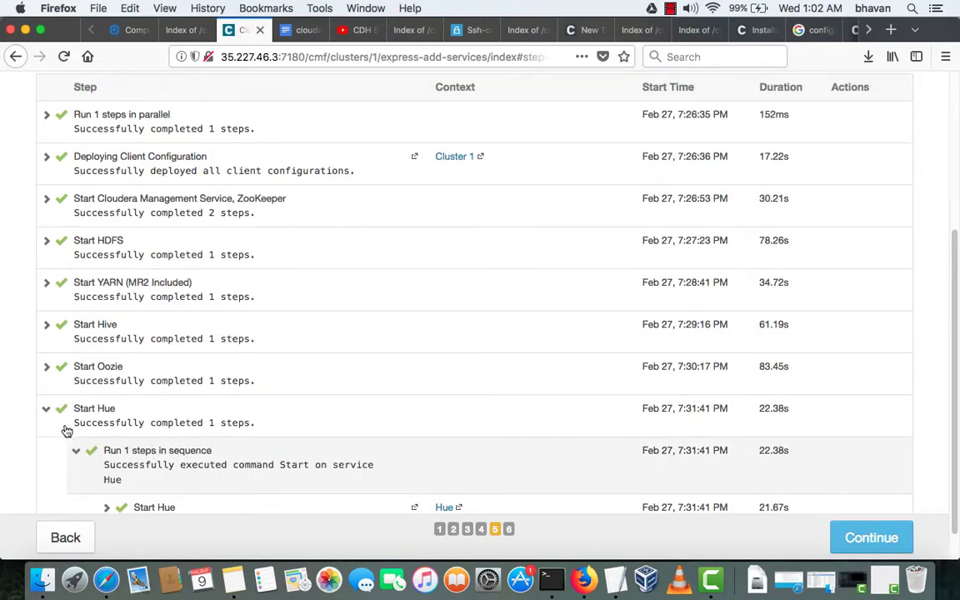
scroll(41, 375, "down", 2)
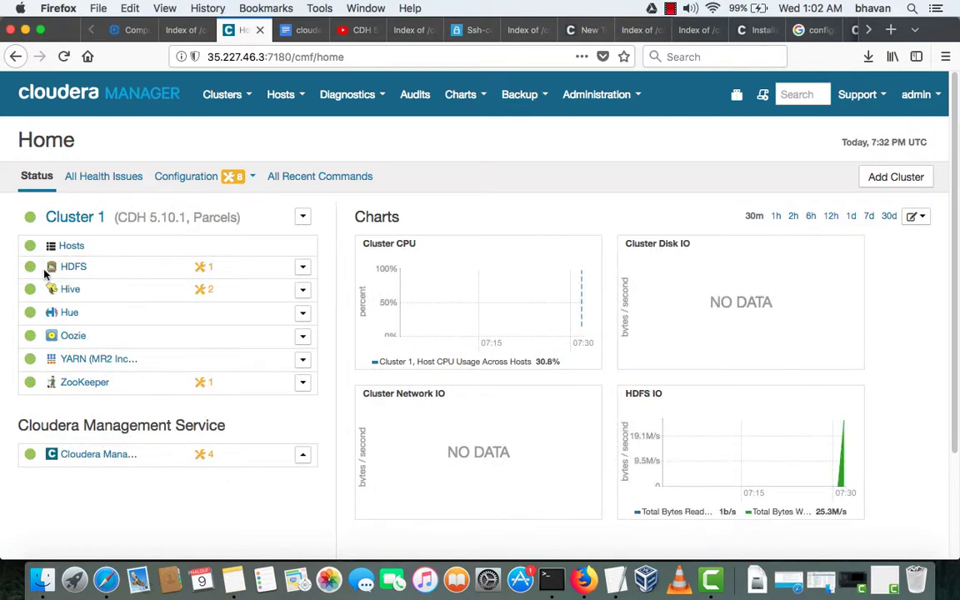
- Highlight HDFS, ZooKeeper, Hive, Hue, Oozie and Cloudera Management Service on the Home page
left_click_drag(150, 480, 106, 297)
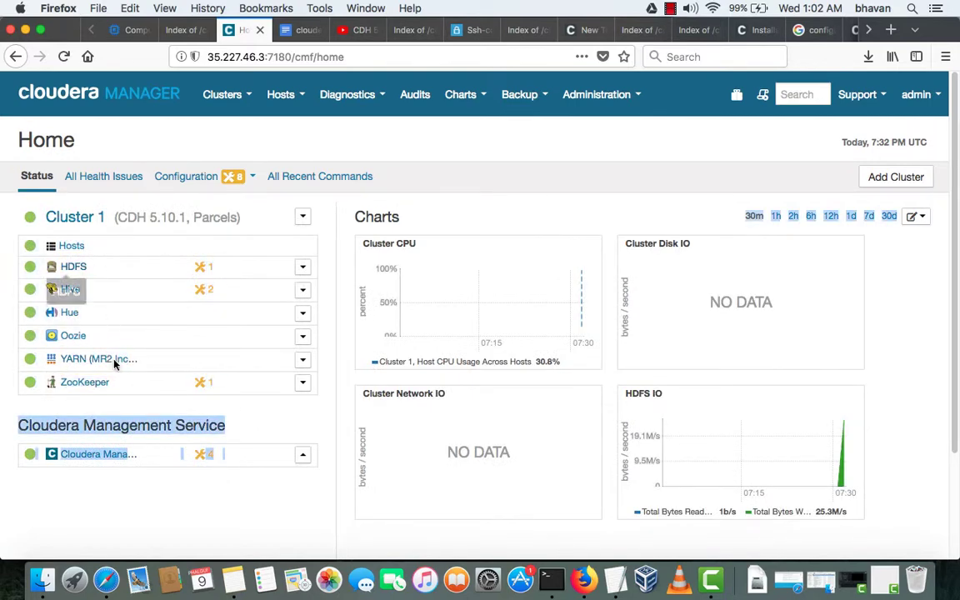
left_click(15, 302)
left_click_drag(18, 267, 89, 268)
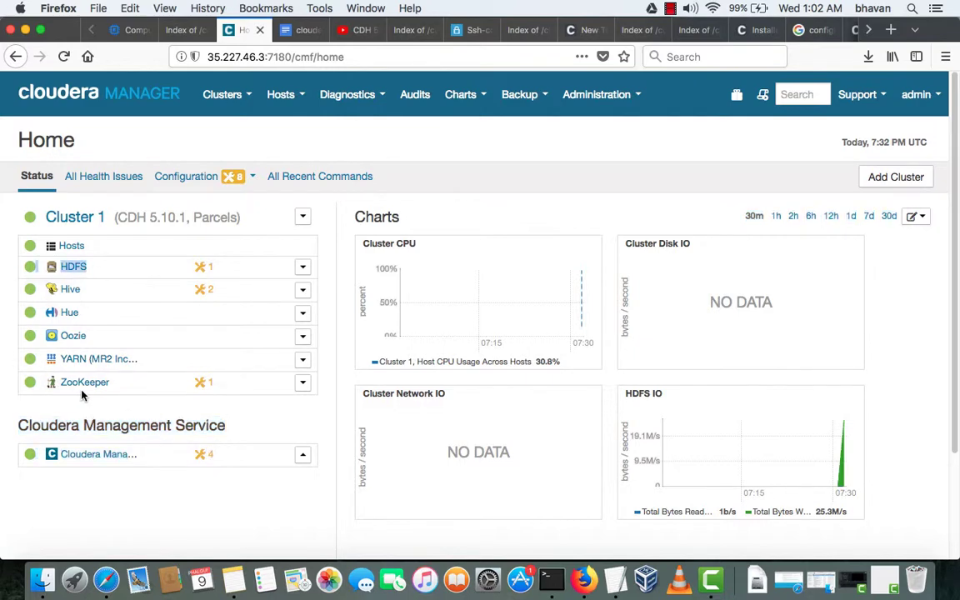
left_click_drag(90, 312, 25, 218)
left_click(75, 385)
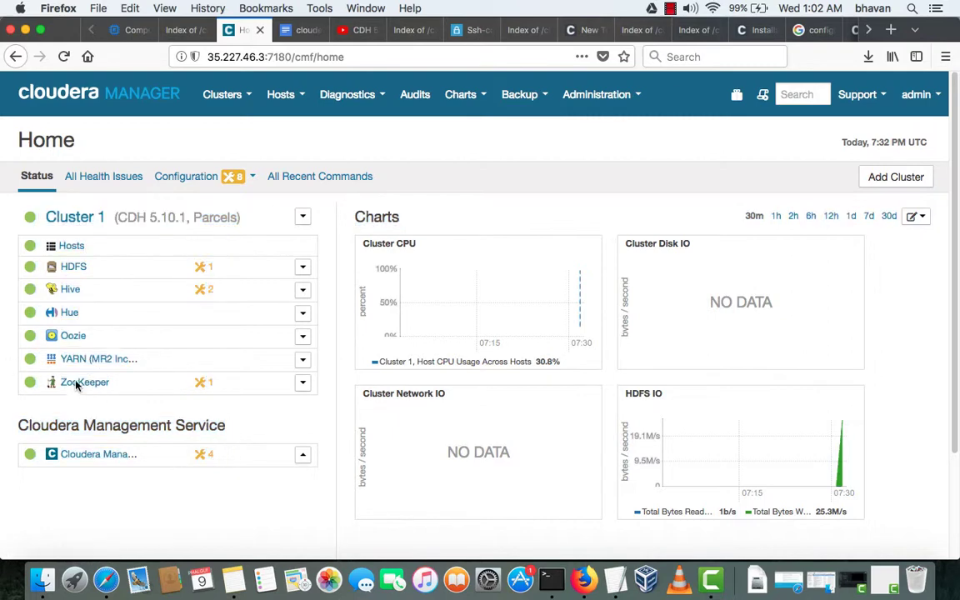
left_click_drag(116, 388, 69, 379)
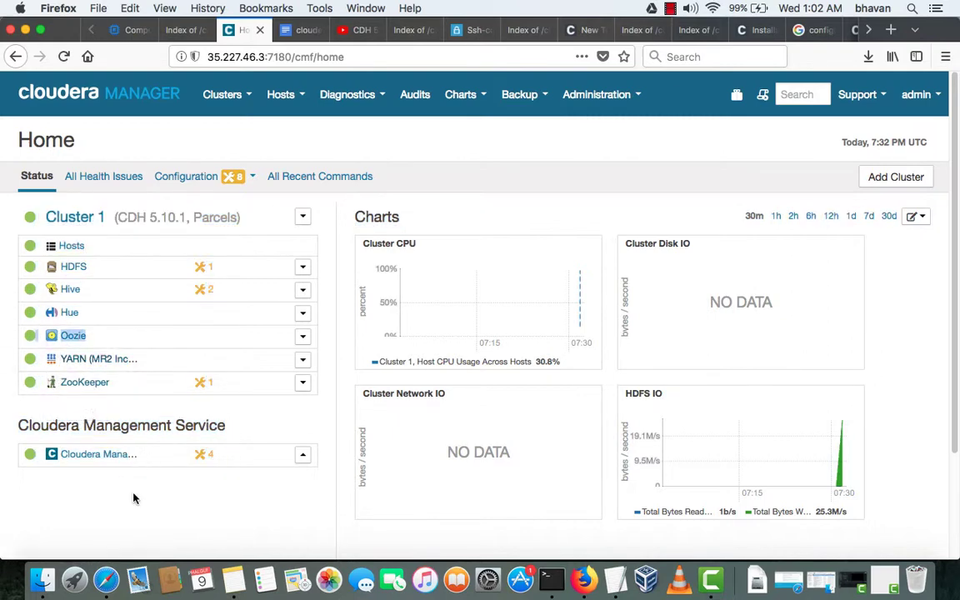
left_click_drag(133, 498, 186, 485)
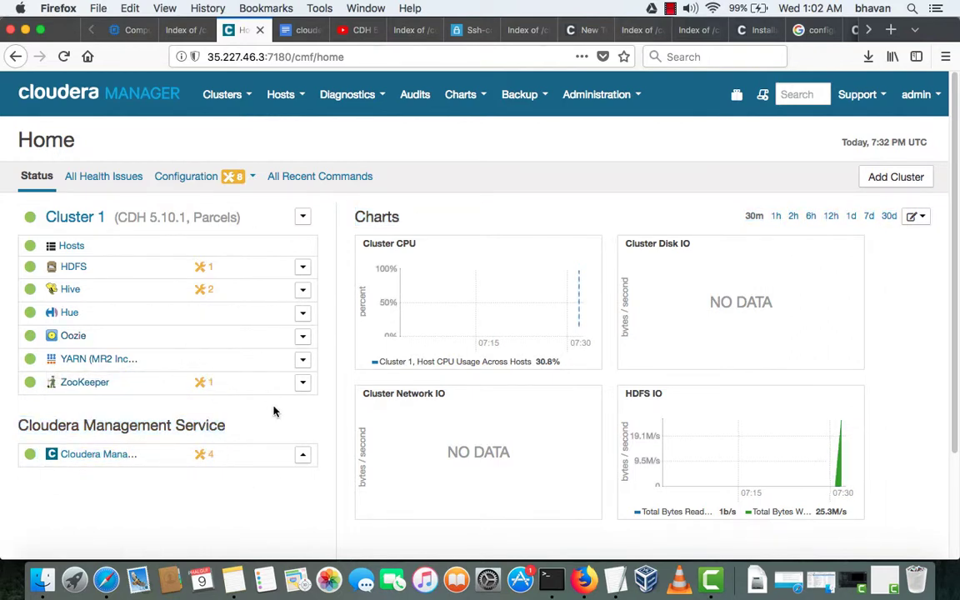
scroll(275, 411, "down", 3)
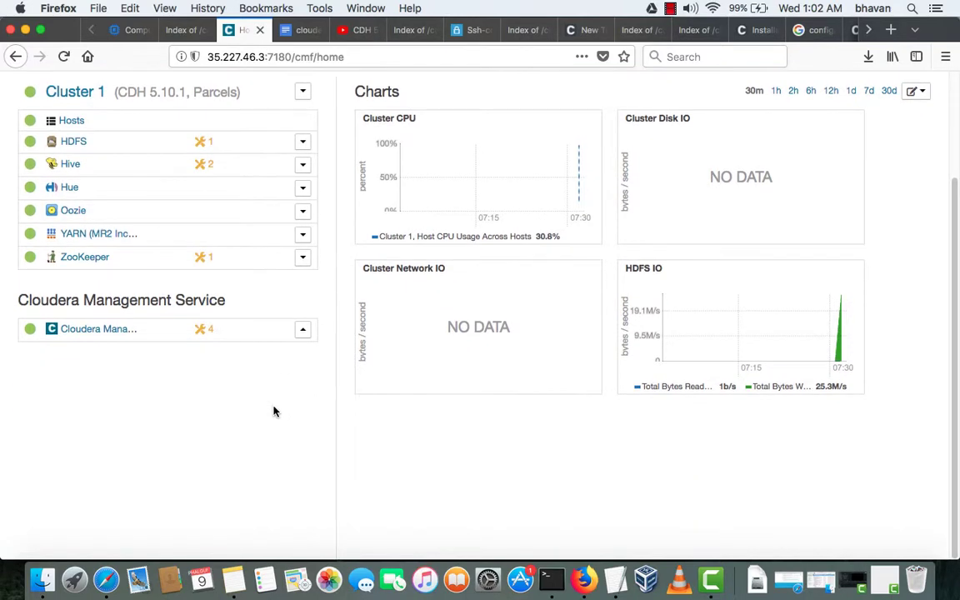
scroll(275, 411, "up", 3)
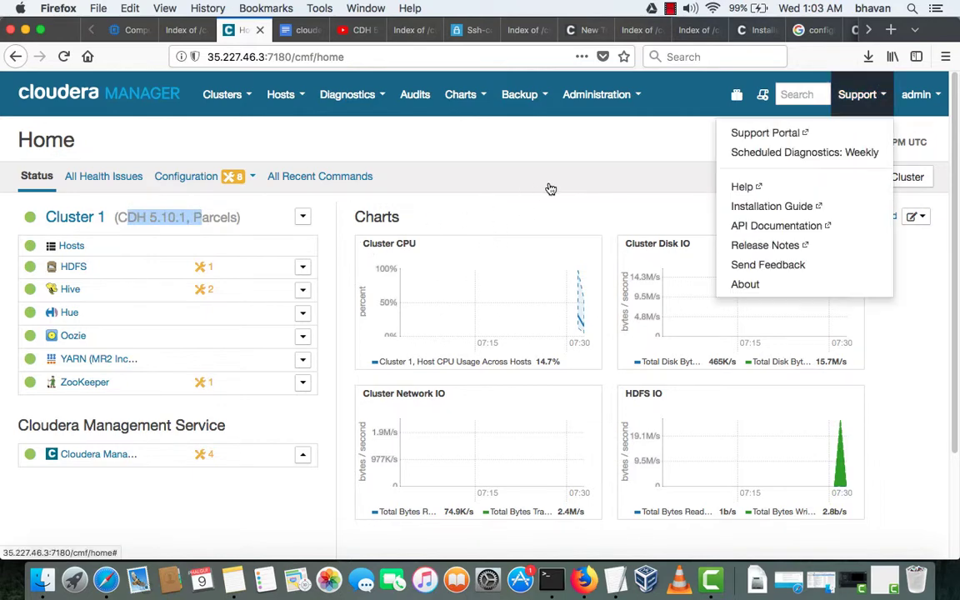
- View the About dialog confirming Cloudera Manager version 5.10.1 on Java 1.7.0_67, then close it
left_click(745, 284)
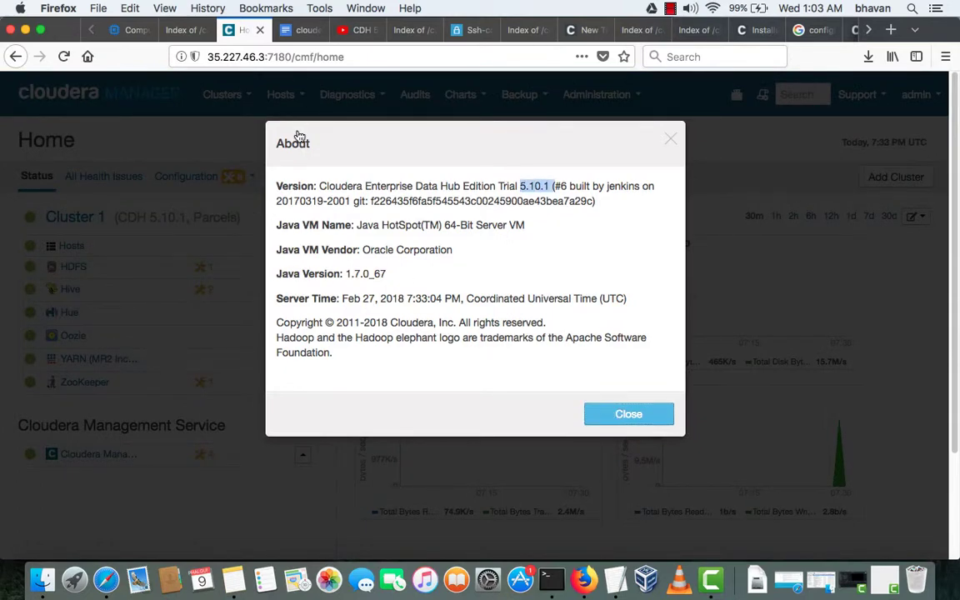
key("Escape")
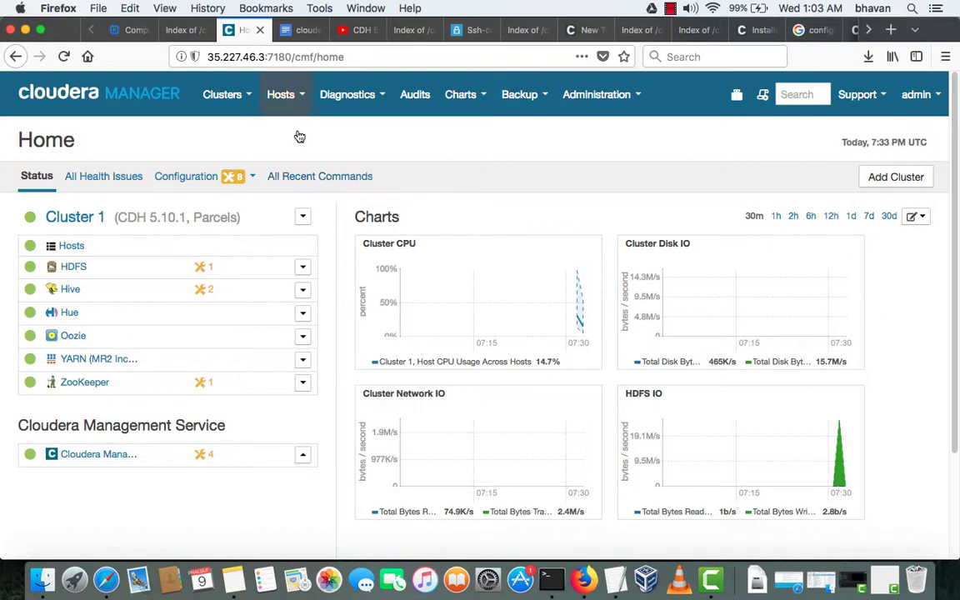
left_click(298, 133)
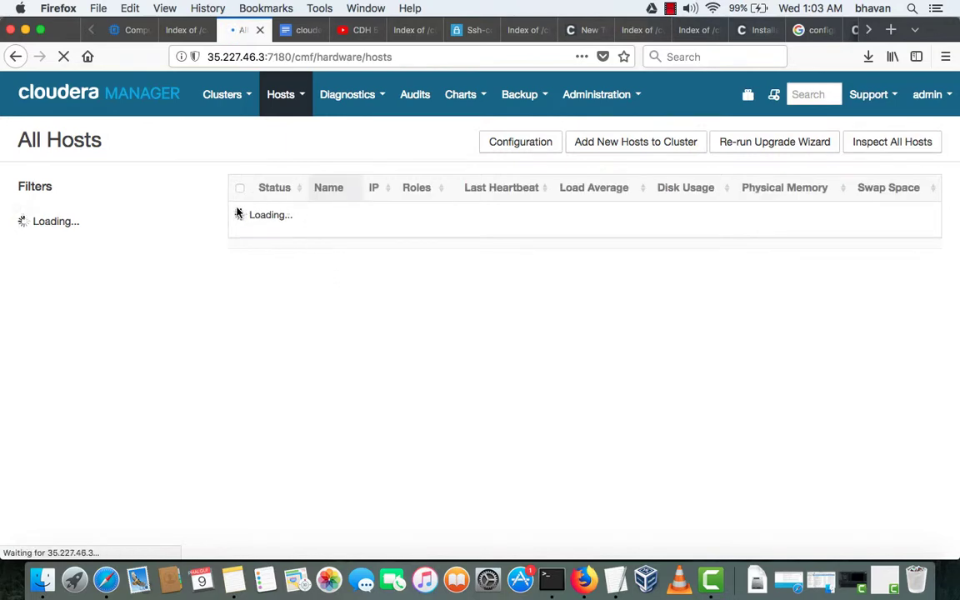
scroll(473, 500, "down", 2)
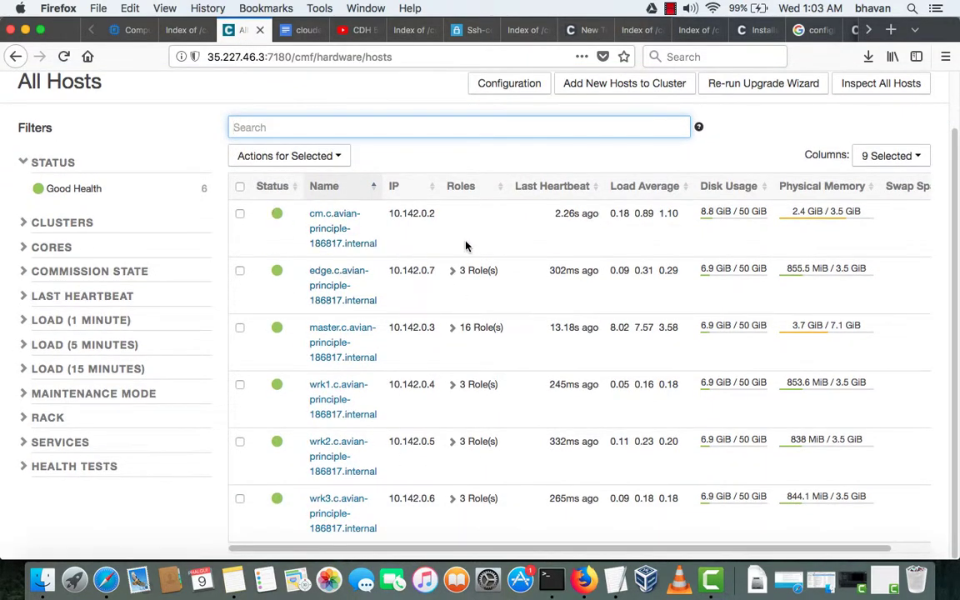
left_click_drag(466, 245, 439, 280)
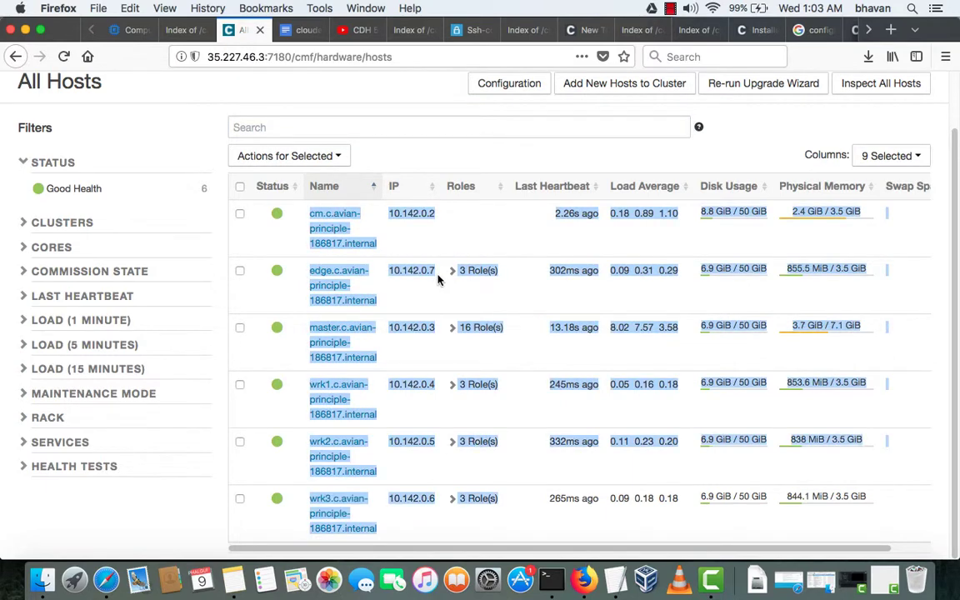
left_click(167, 158)
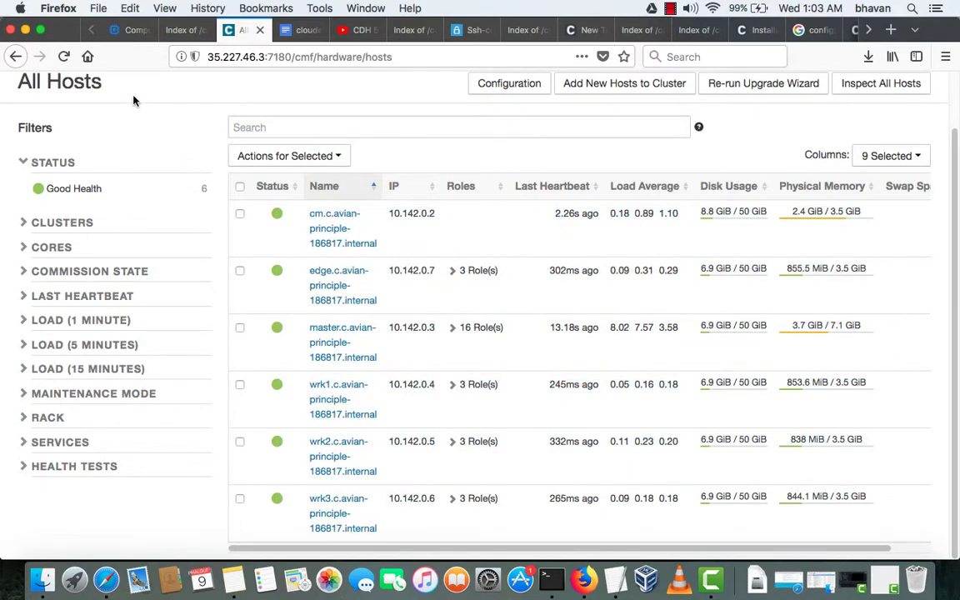
scroll(113, 89, "up", 2)
scroll(113, 89, "down", 2)
scroll(112, 89, "up", 2)
left_click(98, 94)
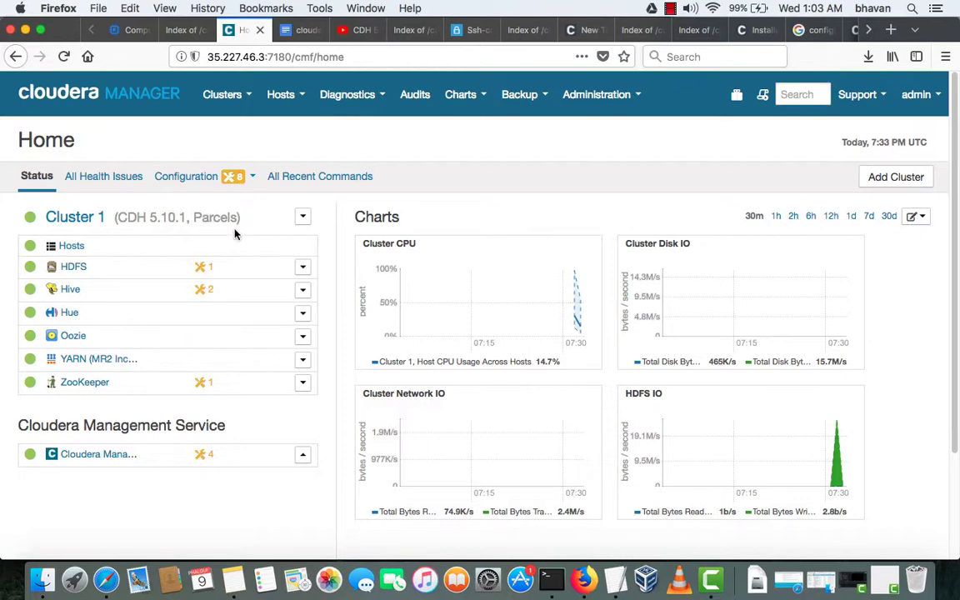
left_click_drag(117, 216, 240, 216)
left_click(265, 242)
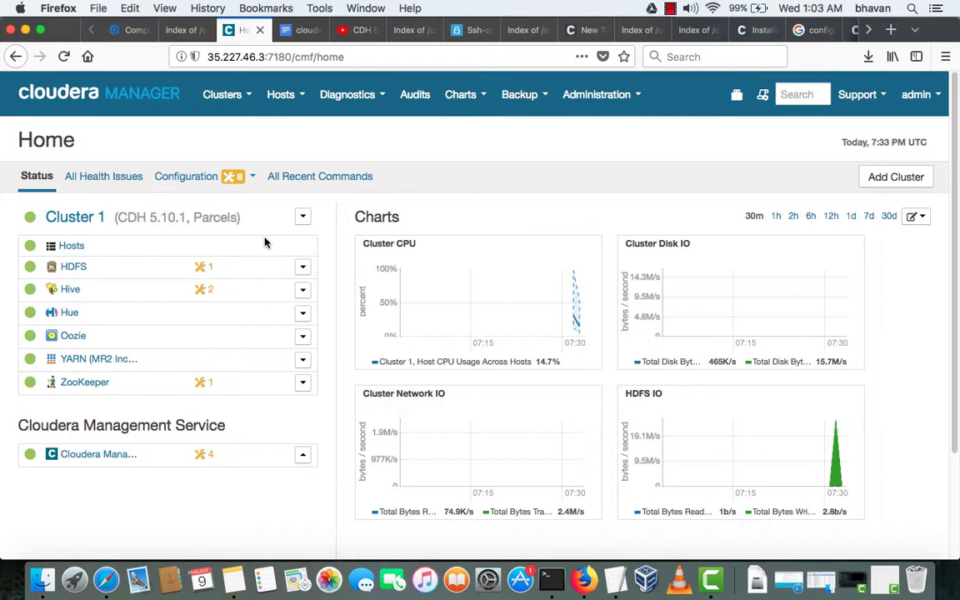
left_click(670, 9)
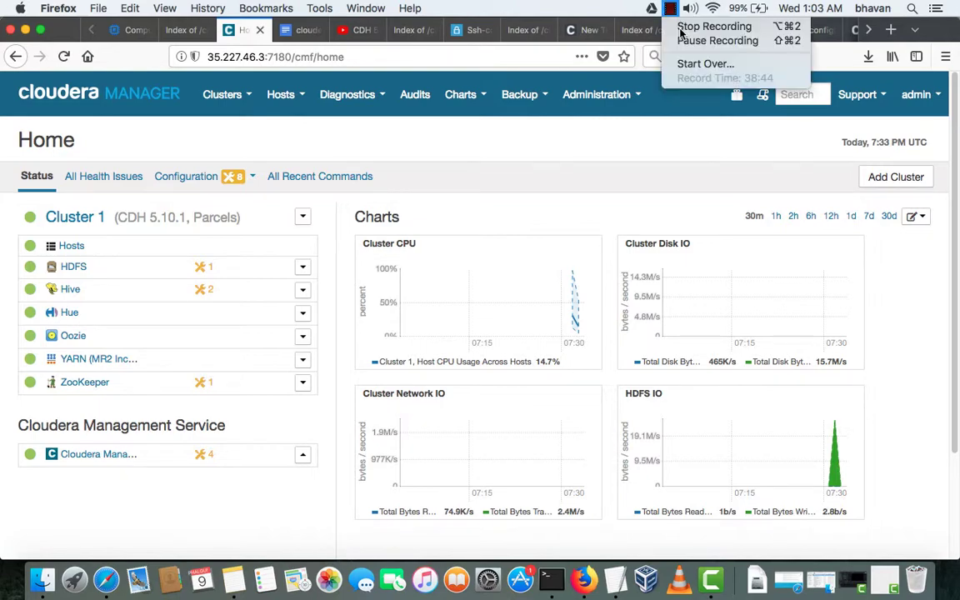